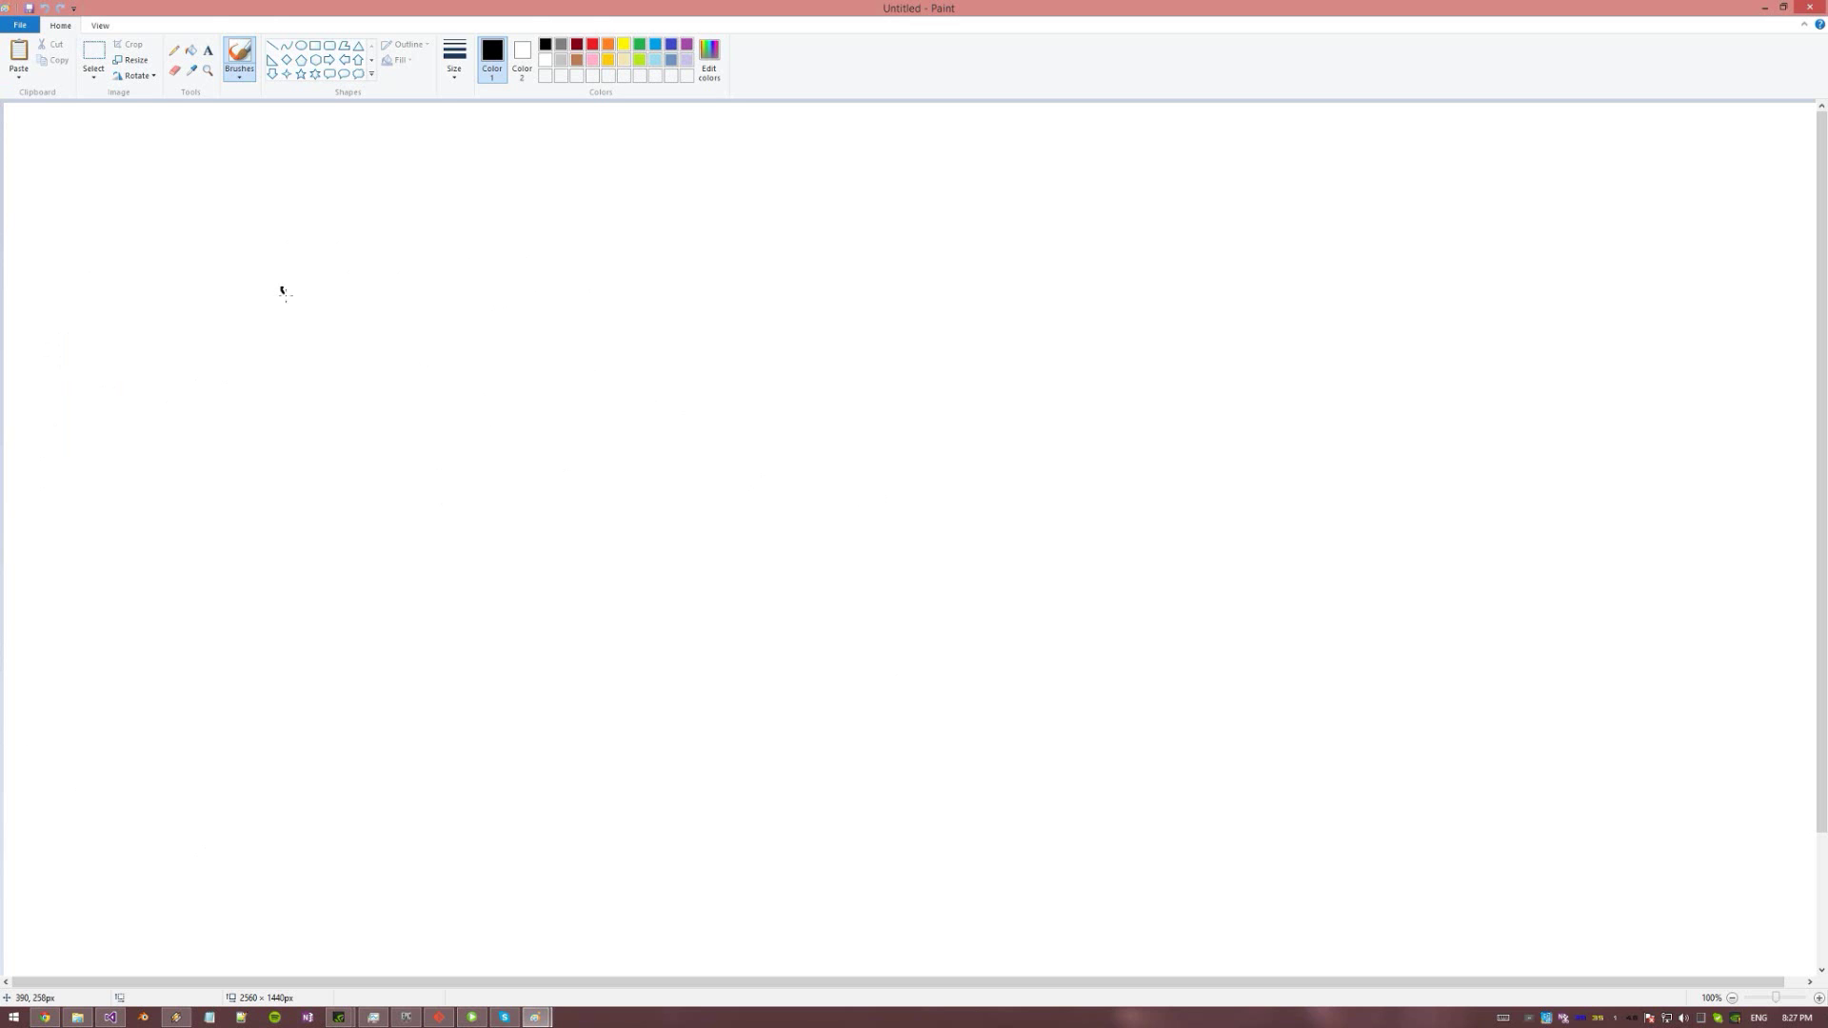
Brush a wavy black curve with an overhang and draw a thick black arrow above it pointing diagonally downward
mouse_move(281, 286)
mouse_down()
mouse_move(359, 330)
mouse_move(517, 308)
mouse_move(551, 333)
mouse_move(505, 409)
mouse_move(547, 462)
mouse_move(842, 482)
mouse_move(943, 459)
mouse_up()
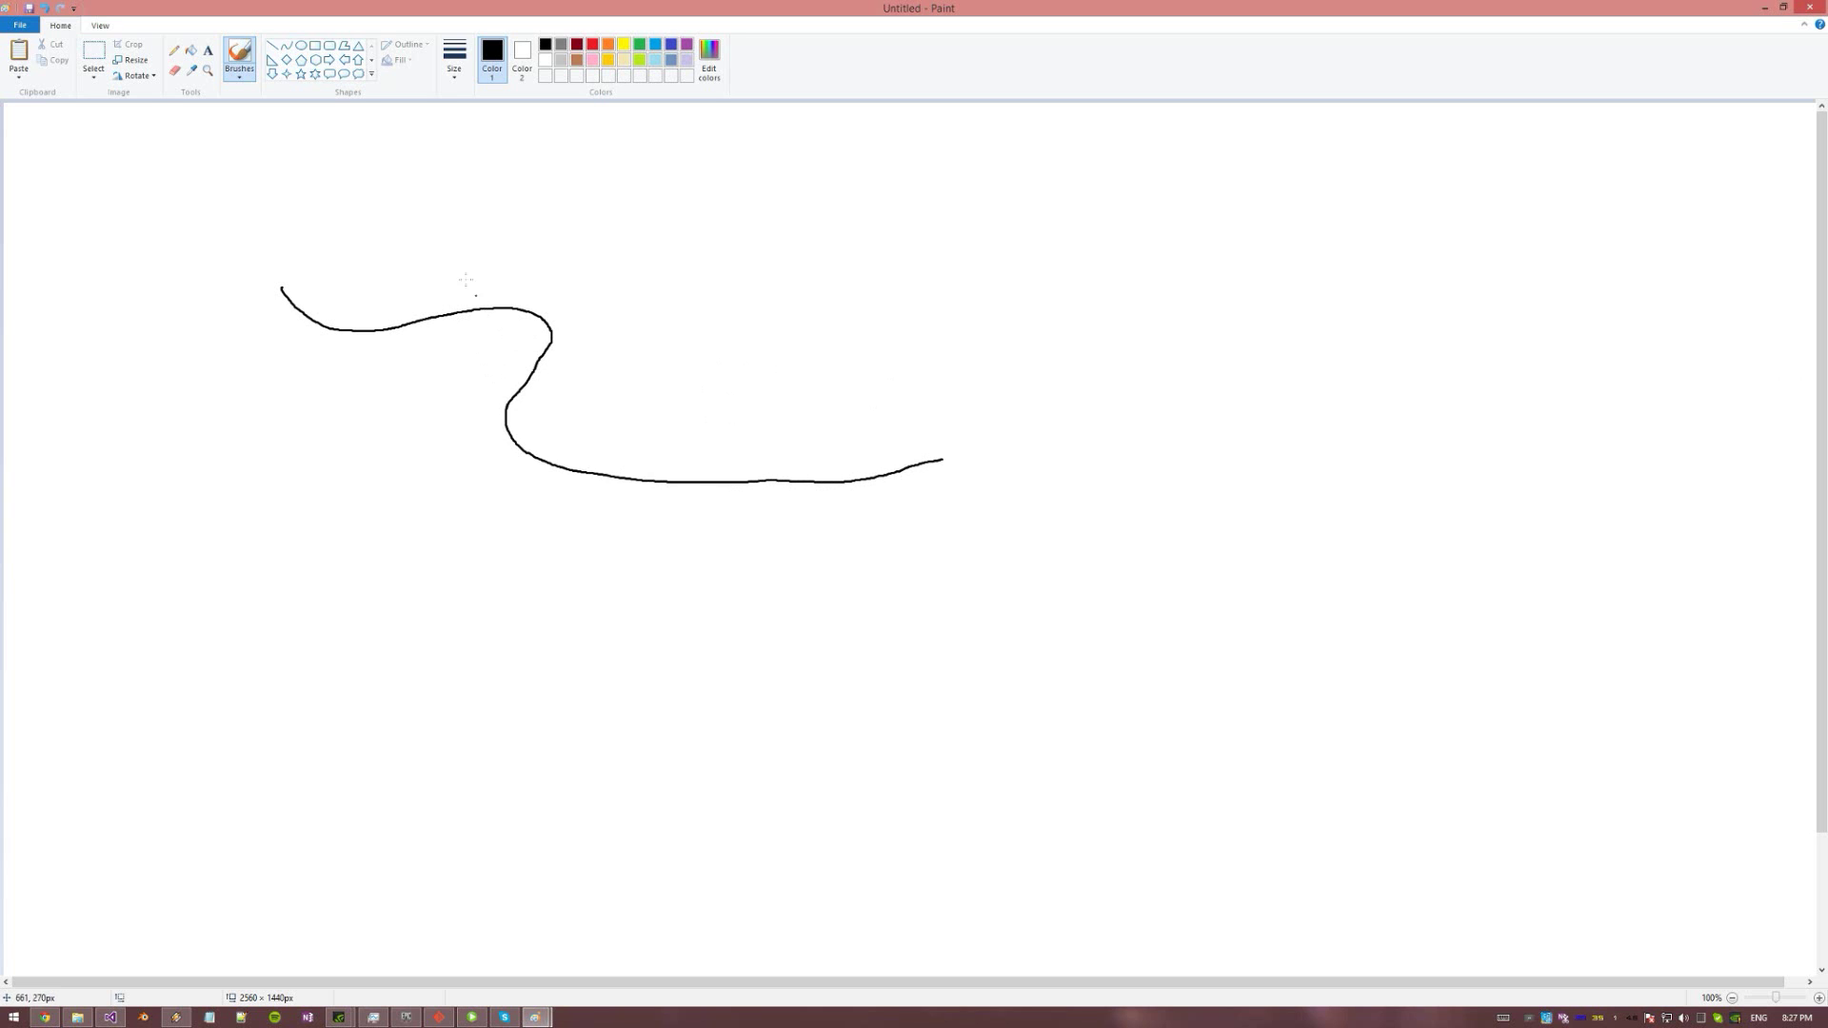
click(276, 45)
mouse_move(481, 131)
mouse_down()
mouse_move(527, 172)
mouse_move(528, 140)
mouse_move(517, 169)
mouse_move(493, 170)
mouse_up()
click(531, 154)
Draw a light grey straight line from the crest of the curve's overhang down to the lower stretch of the curve
click(239, 55)
click(272, 45)
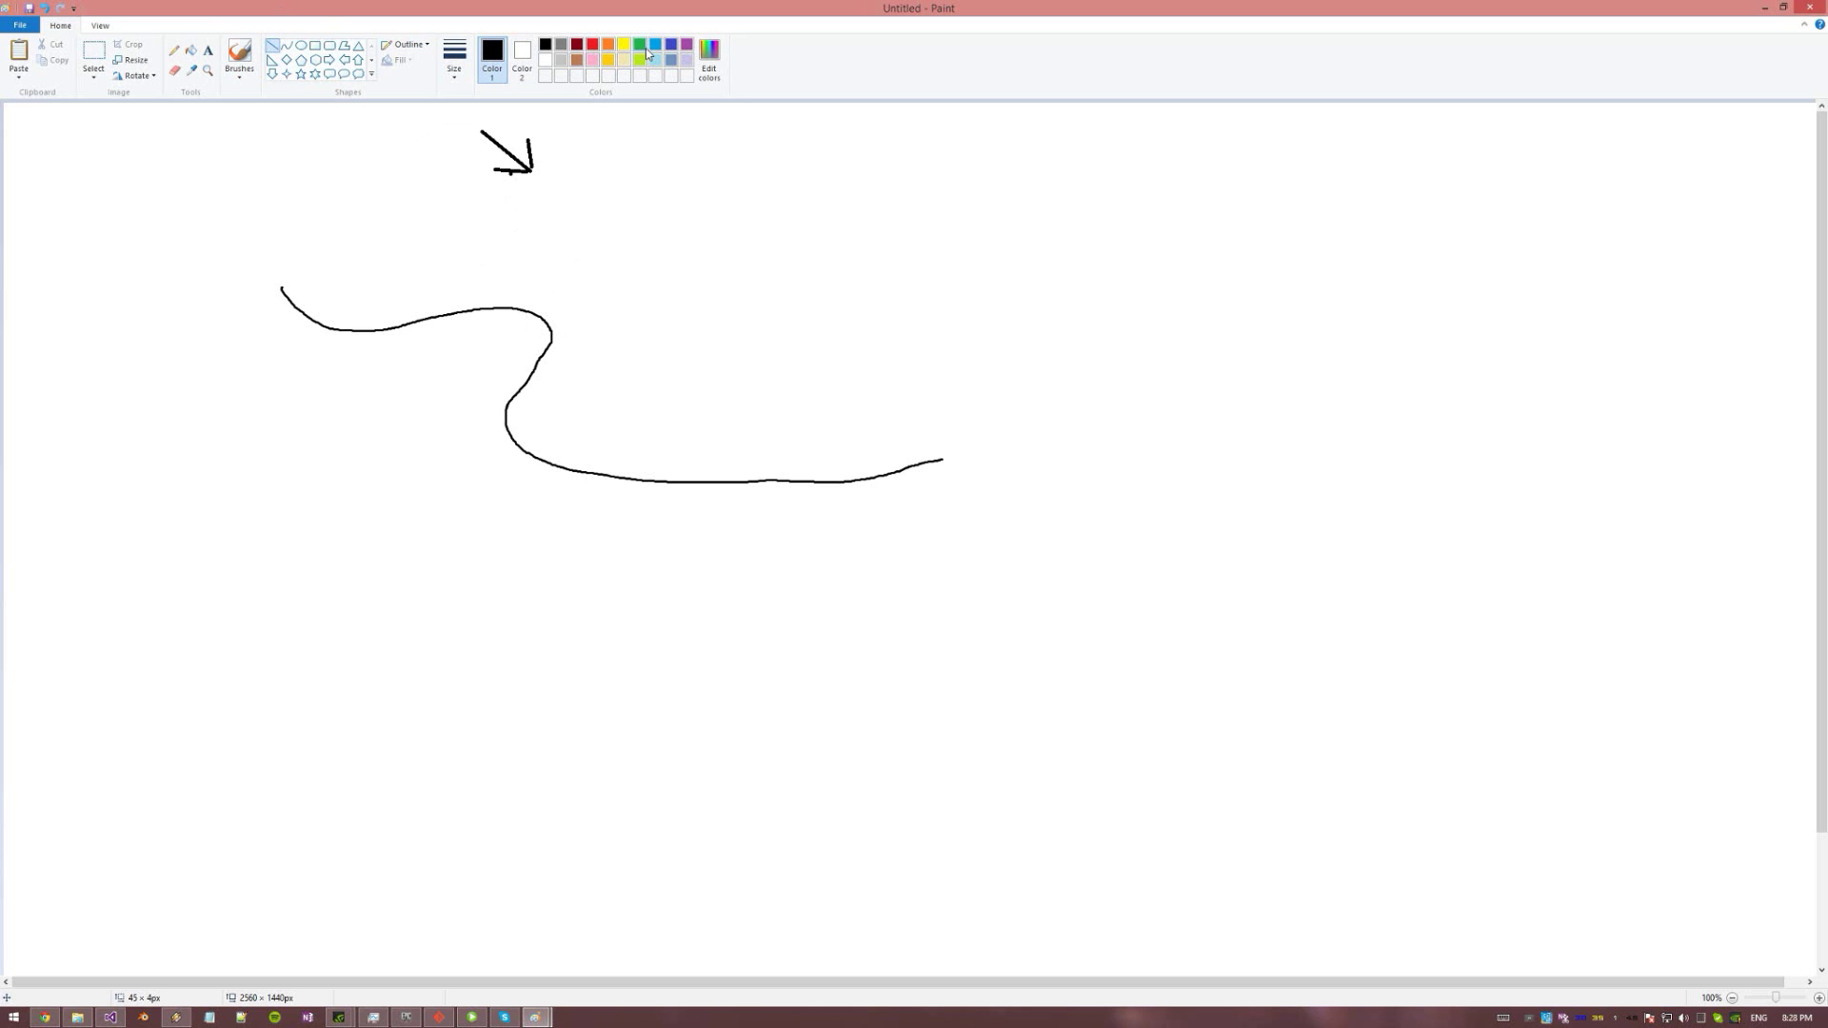
click(561, 61)
click(408, 43)
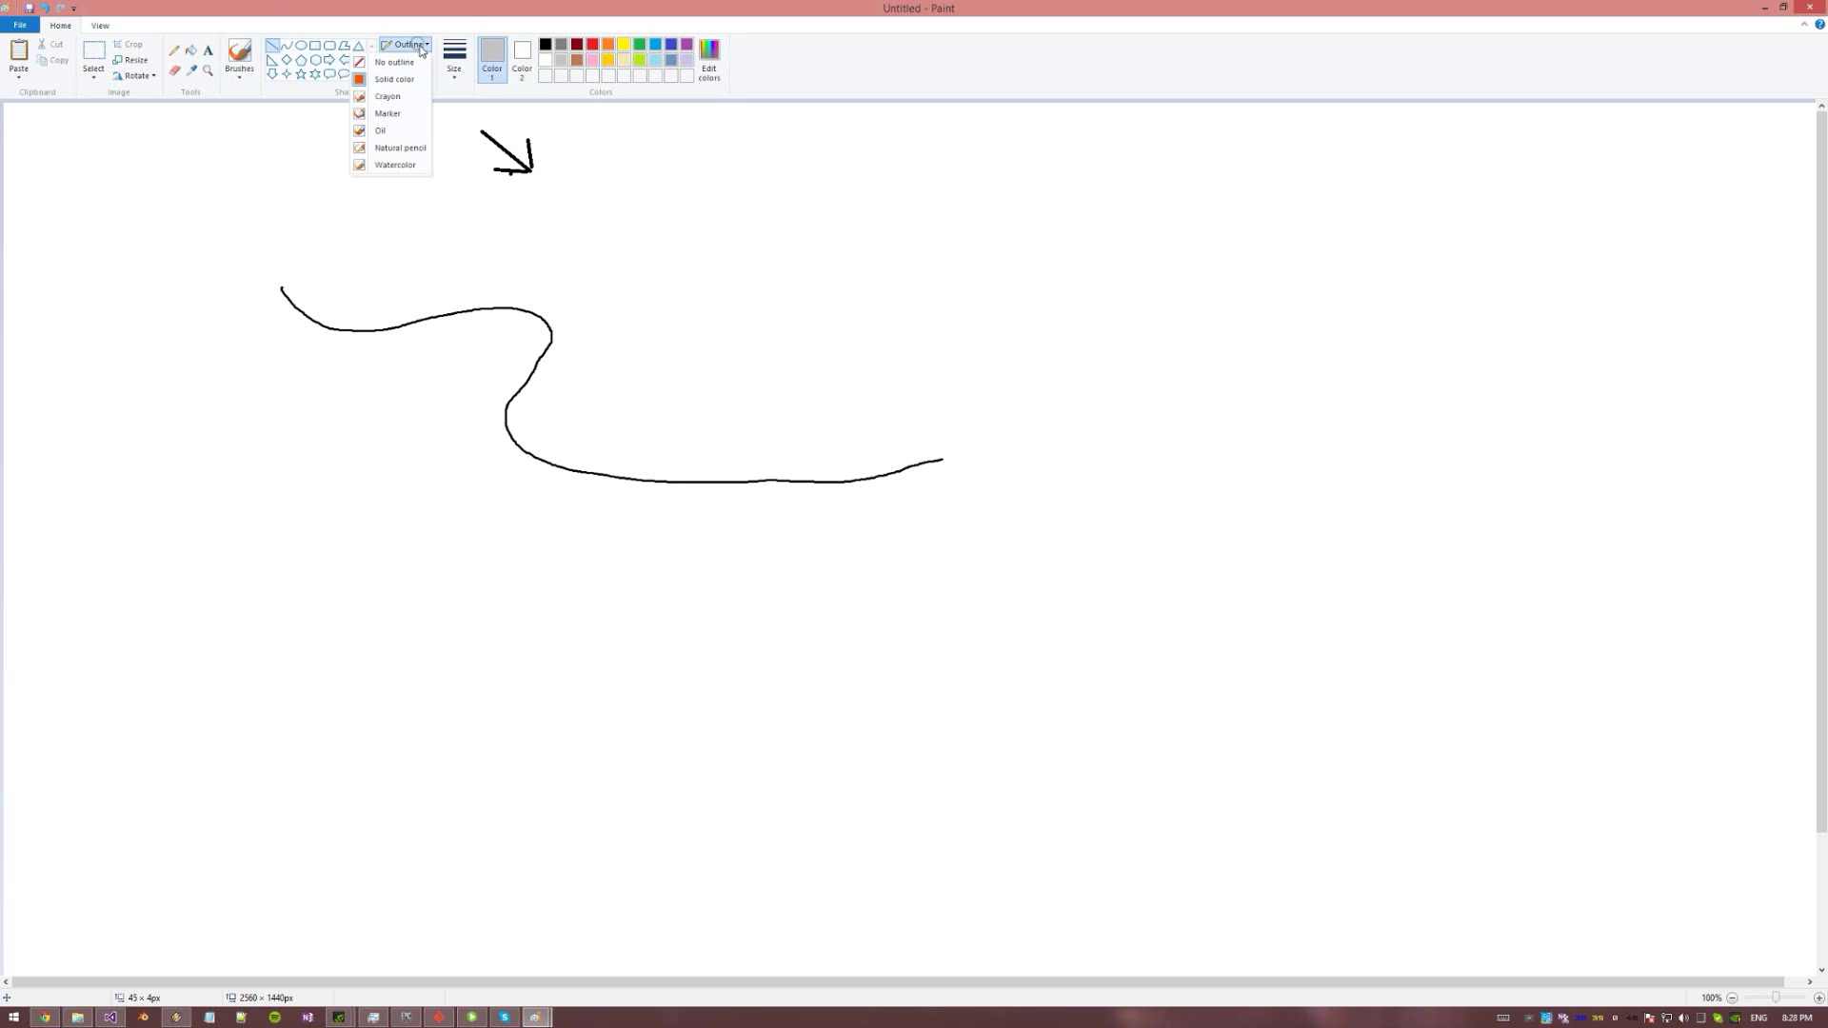
click(457, 32)
click(461, 46)
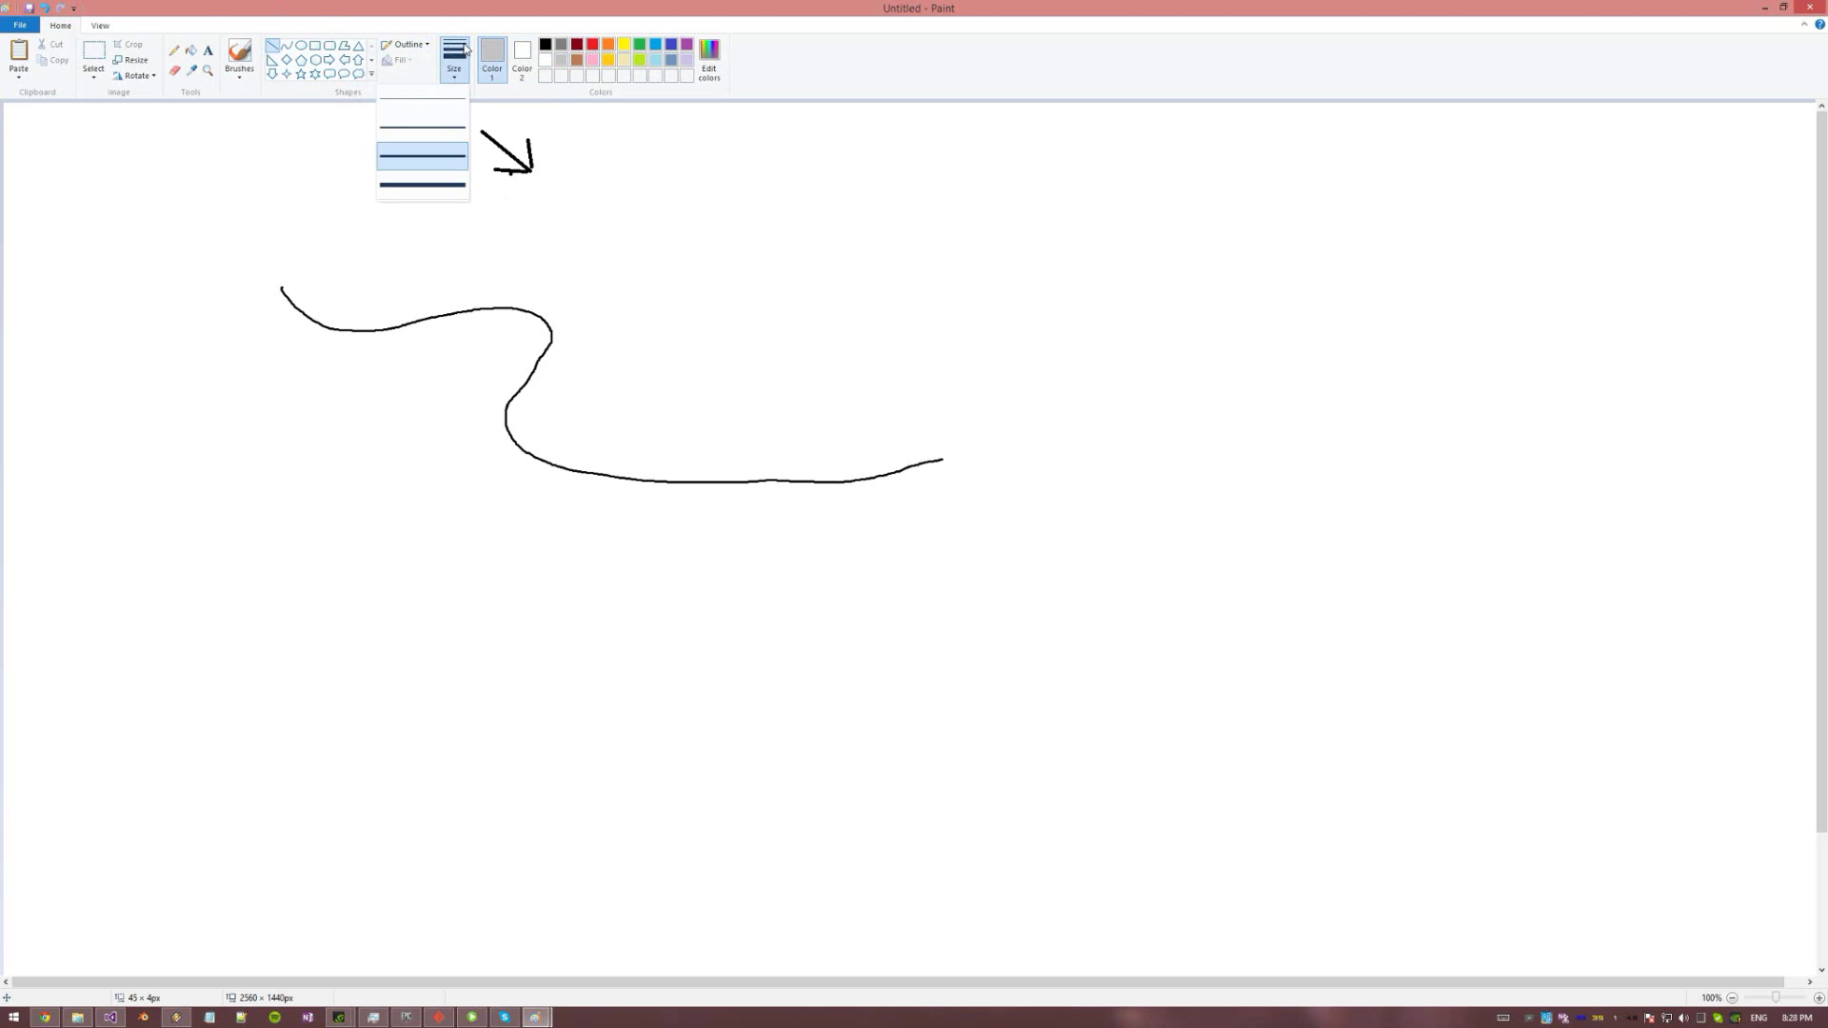
click(490, 55)
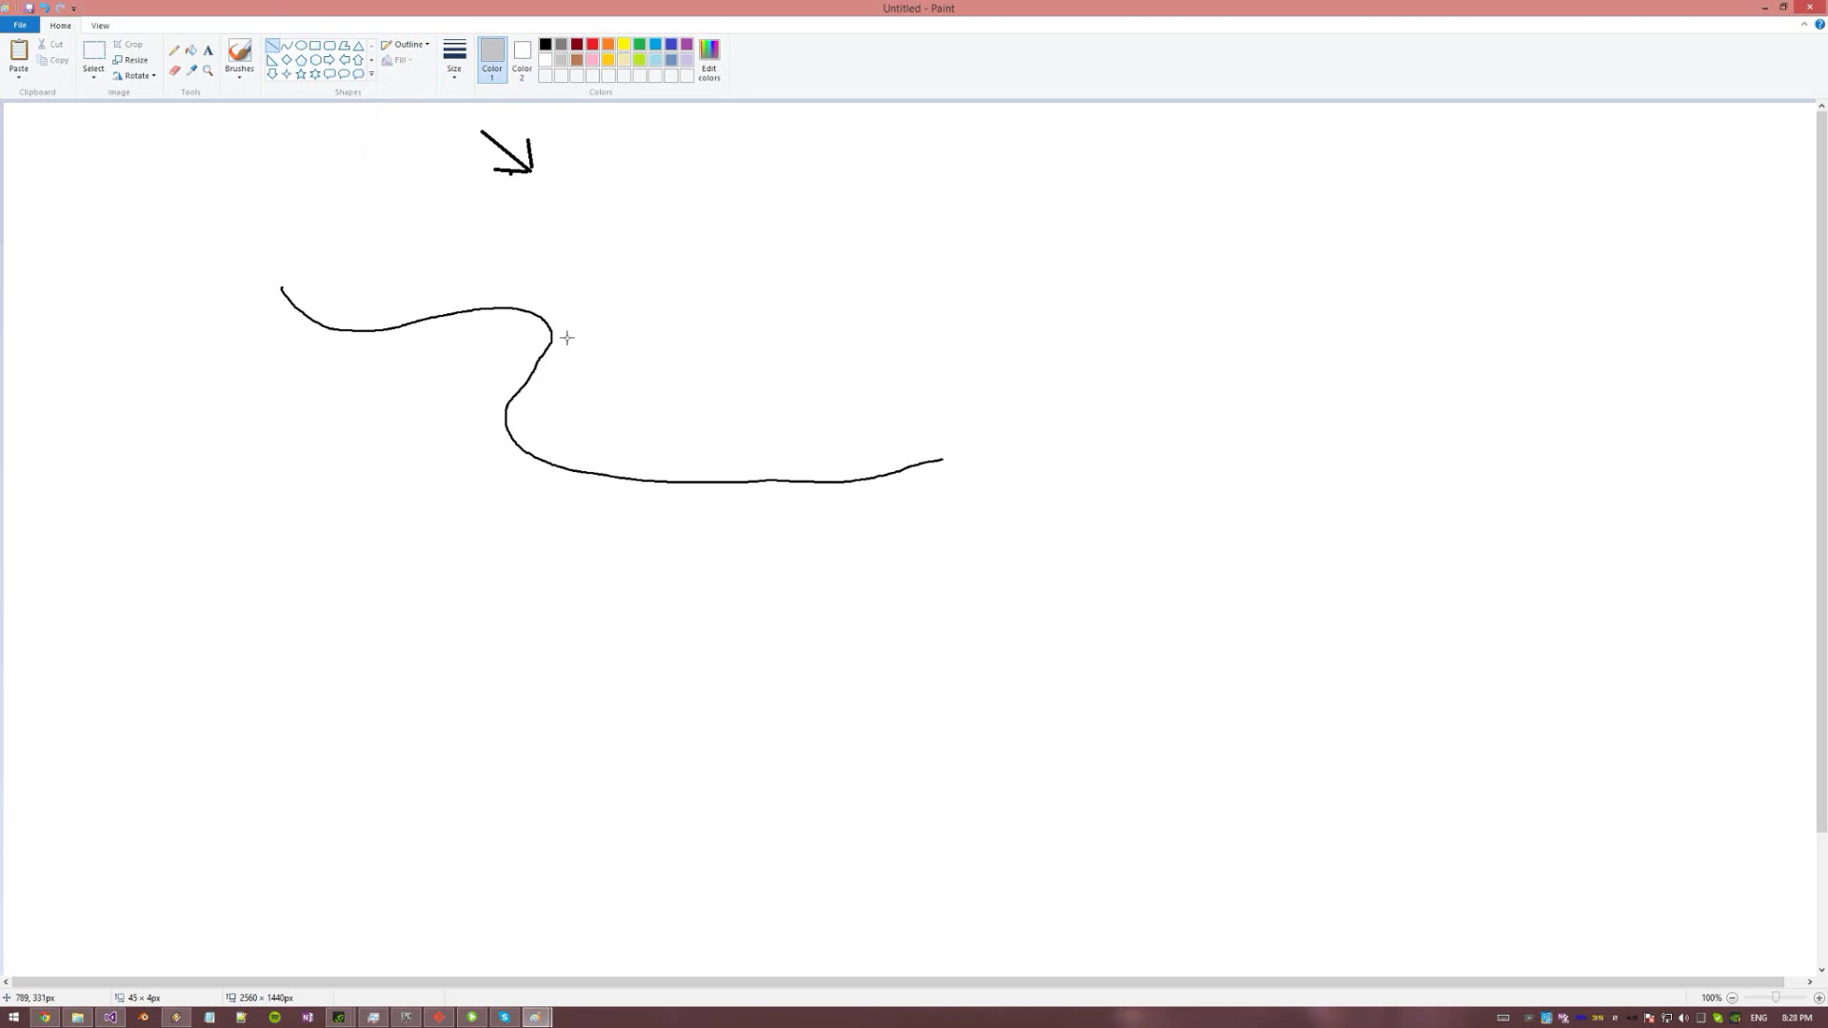
drag(551, 323, 720, 482)
drag(427, 375, 433, 377)
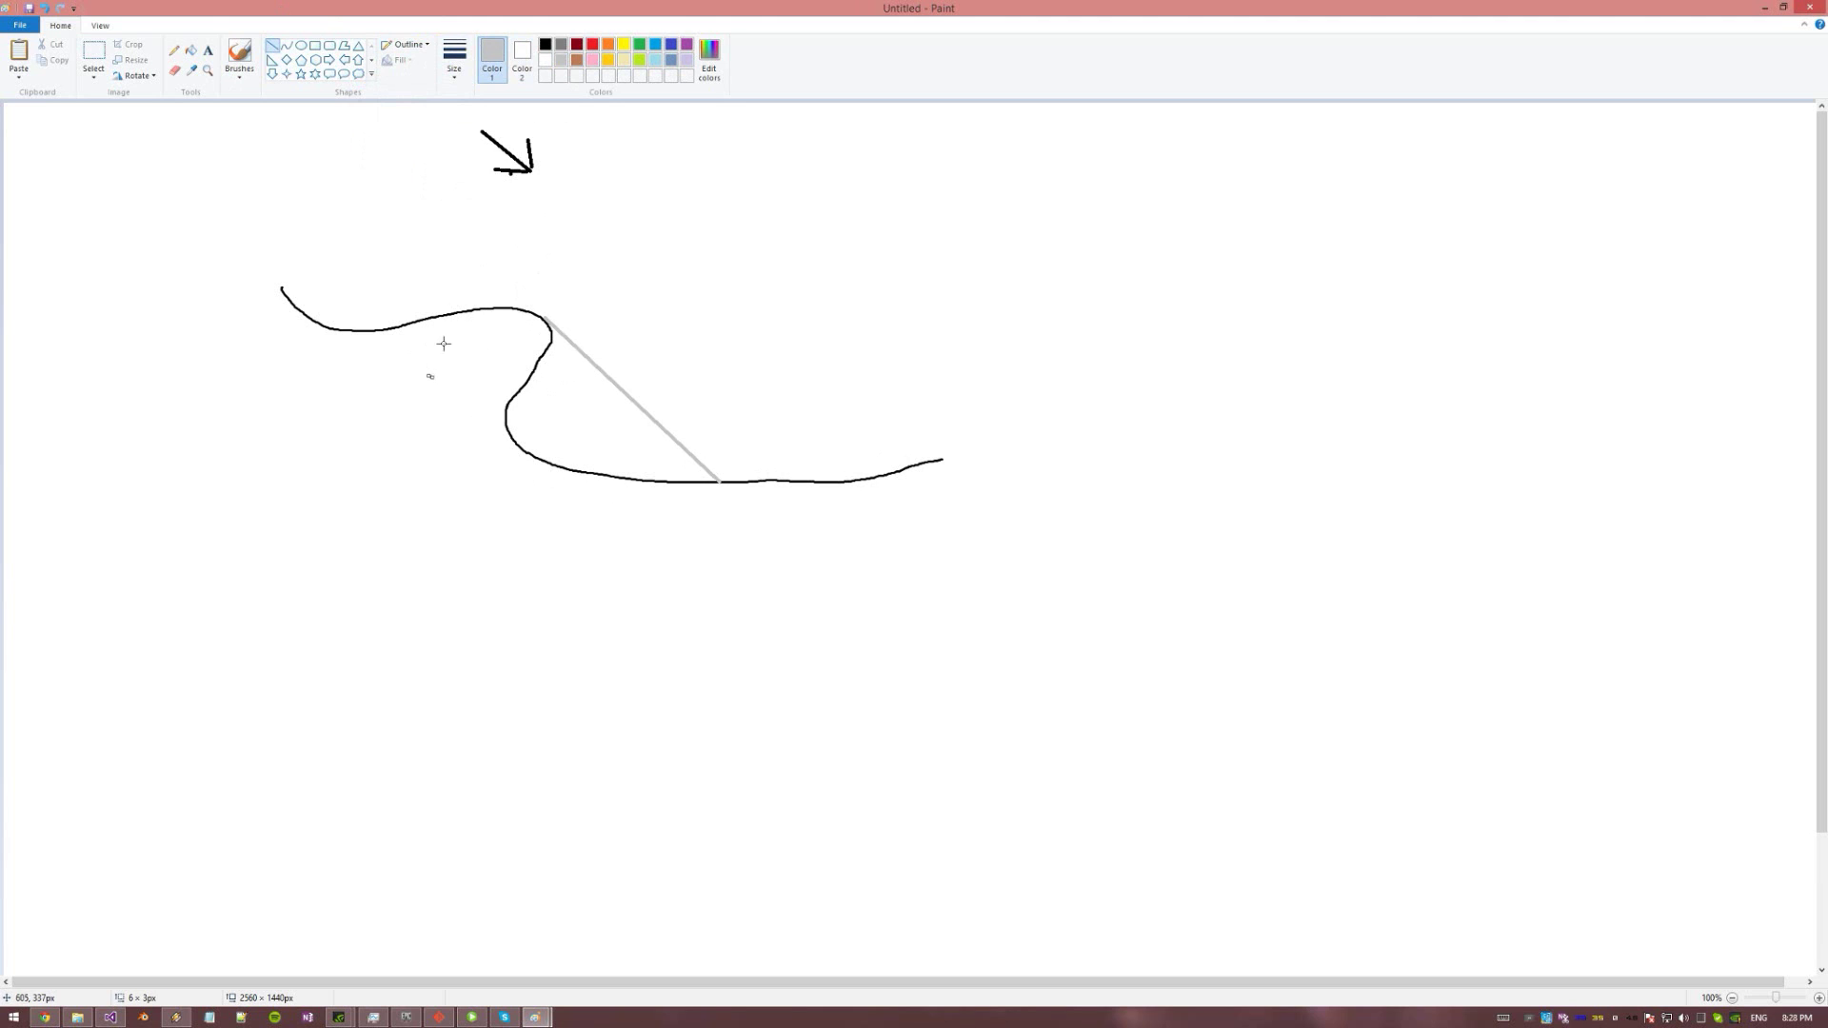
Brush several red rays fanning out from the curve's overhang and undo them
click(239, 57)
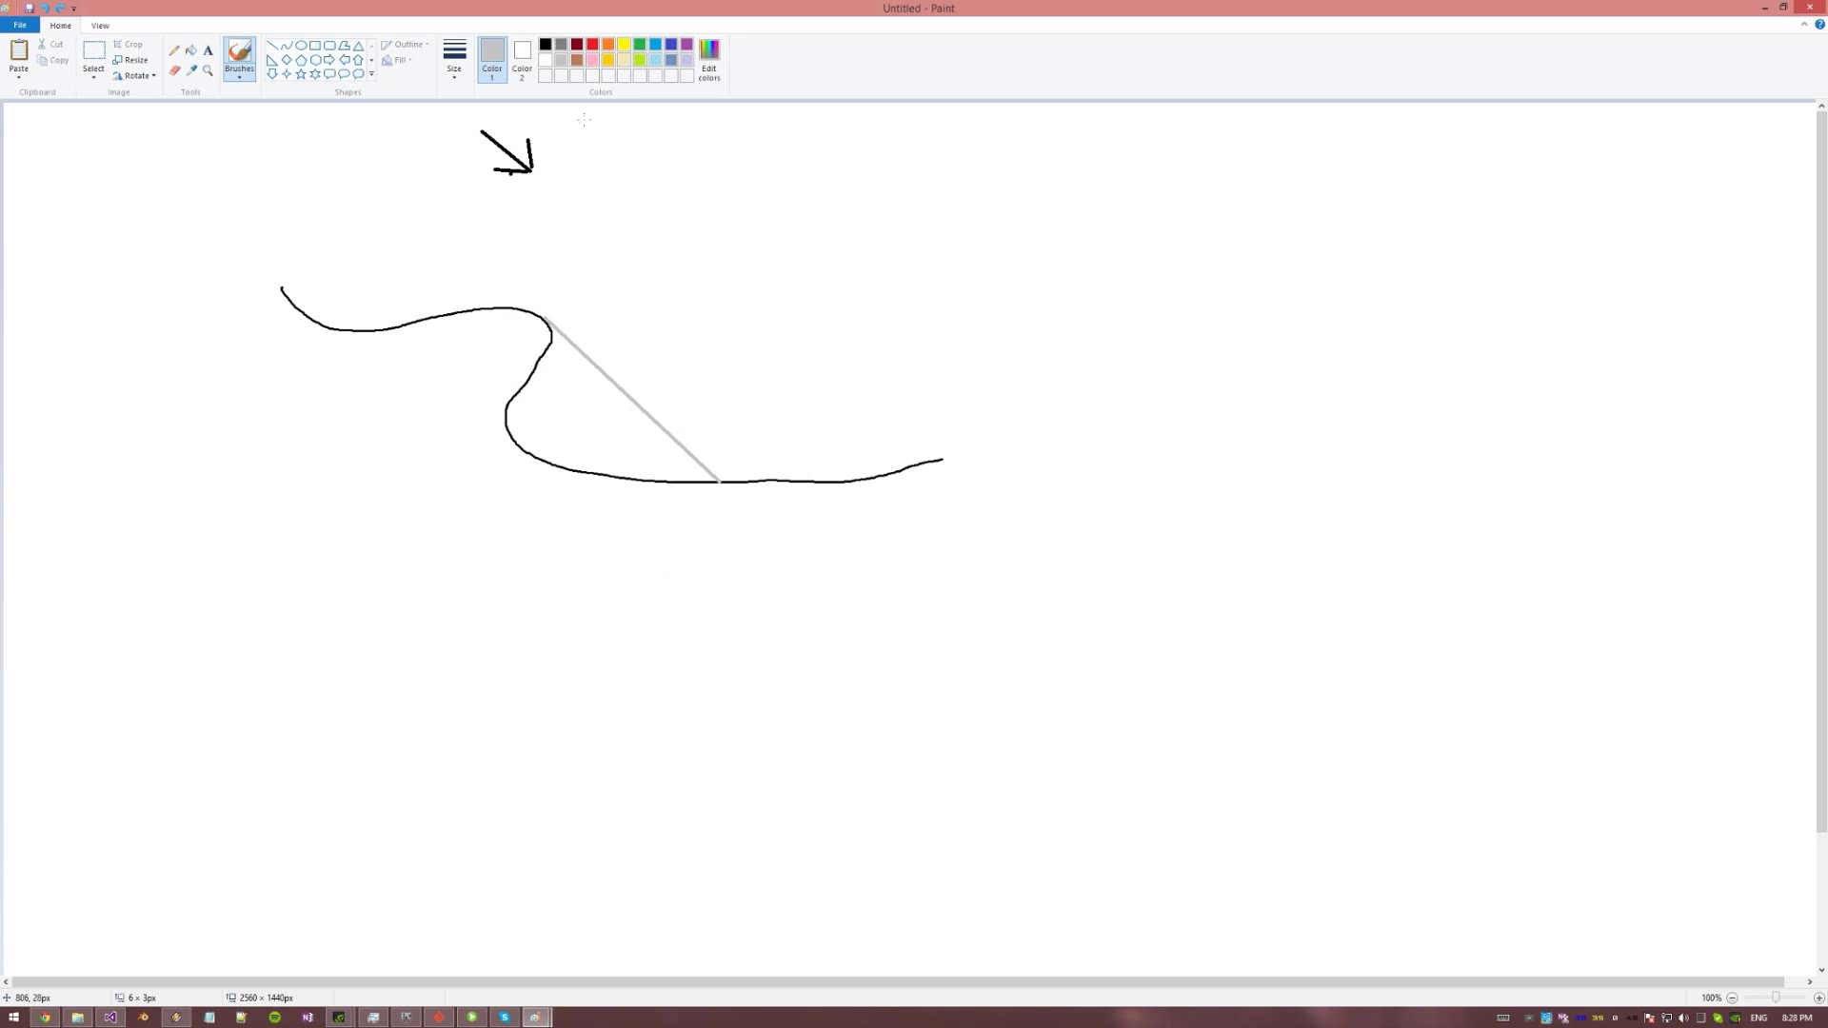
click(592, 43)
mouse_move(544, 353)
mouse_down()
mouse_move(633, 322)
mouse_move(637, 377)
mouse_move(610, 412)
mouse_up()
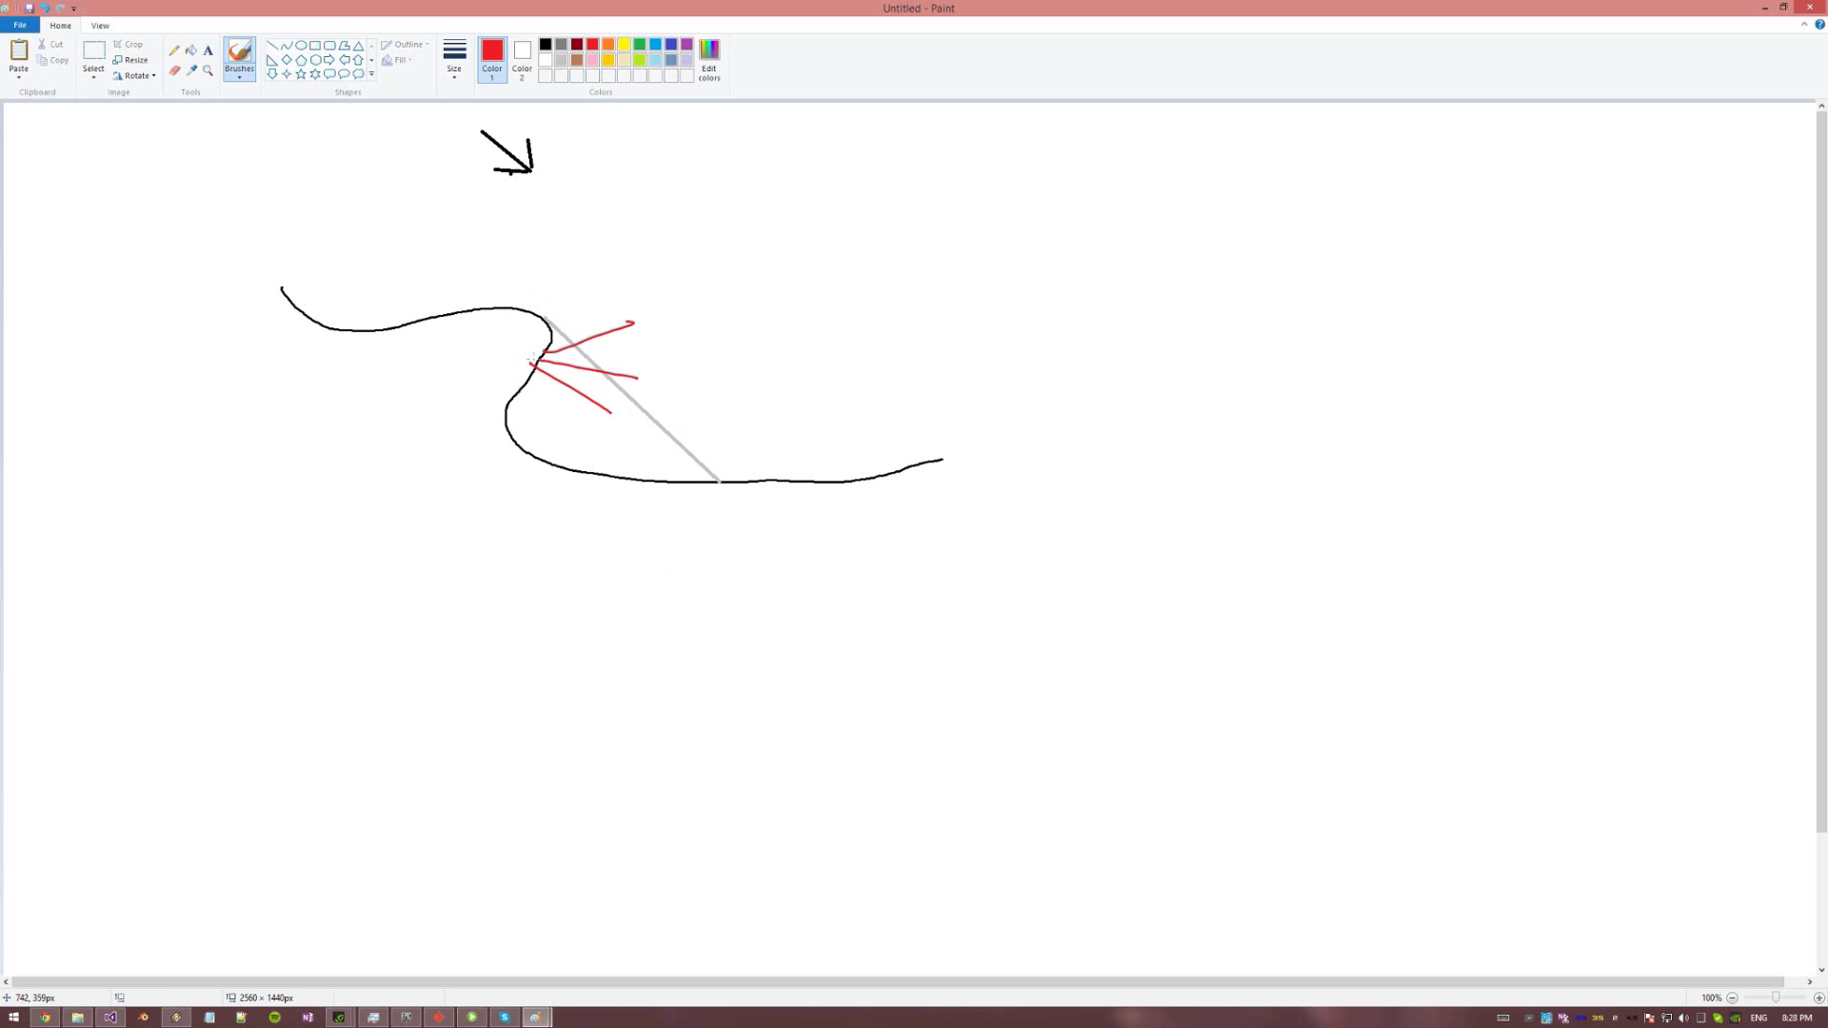
mouse_move(534, 360)
mouse_down()
mouse_move(586, 422)
mouse_move(548, 407)
mouse_move(555, 433)
mouse_up()
key(ctrl+z)
key(ctrl+z)
key(ctrl+z)
key(ctrl+z)
key(ctrl+z)
Draw a red straight line from below the overhang to the lower stretch of the curve, beyond the grey line's end
click(272, 44)
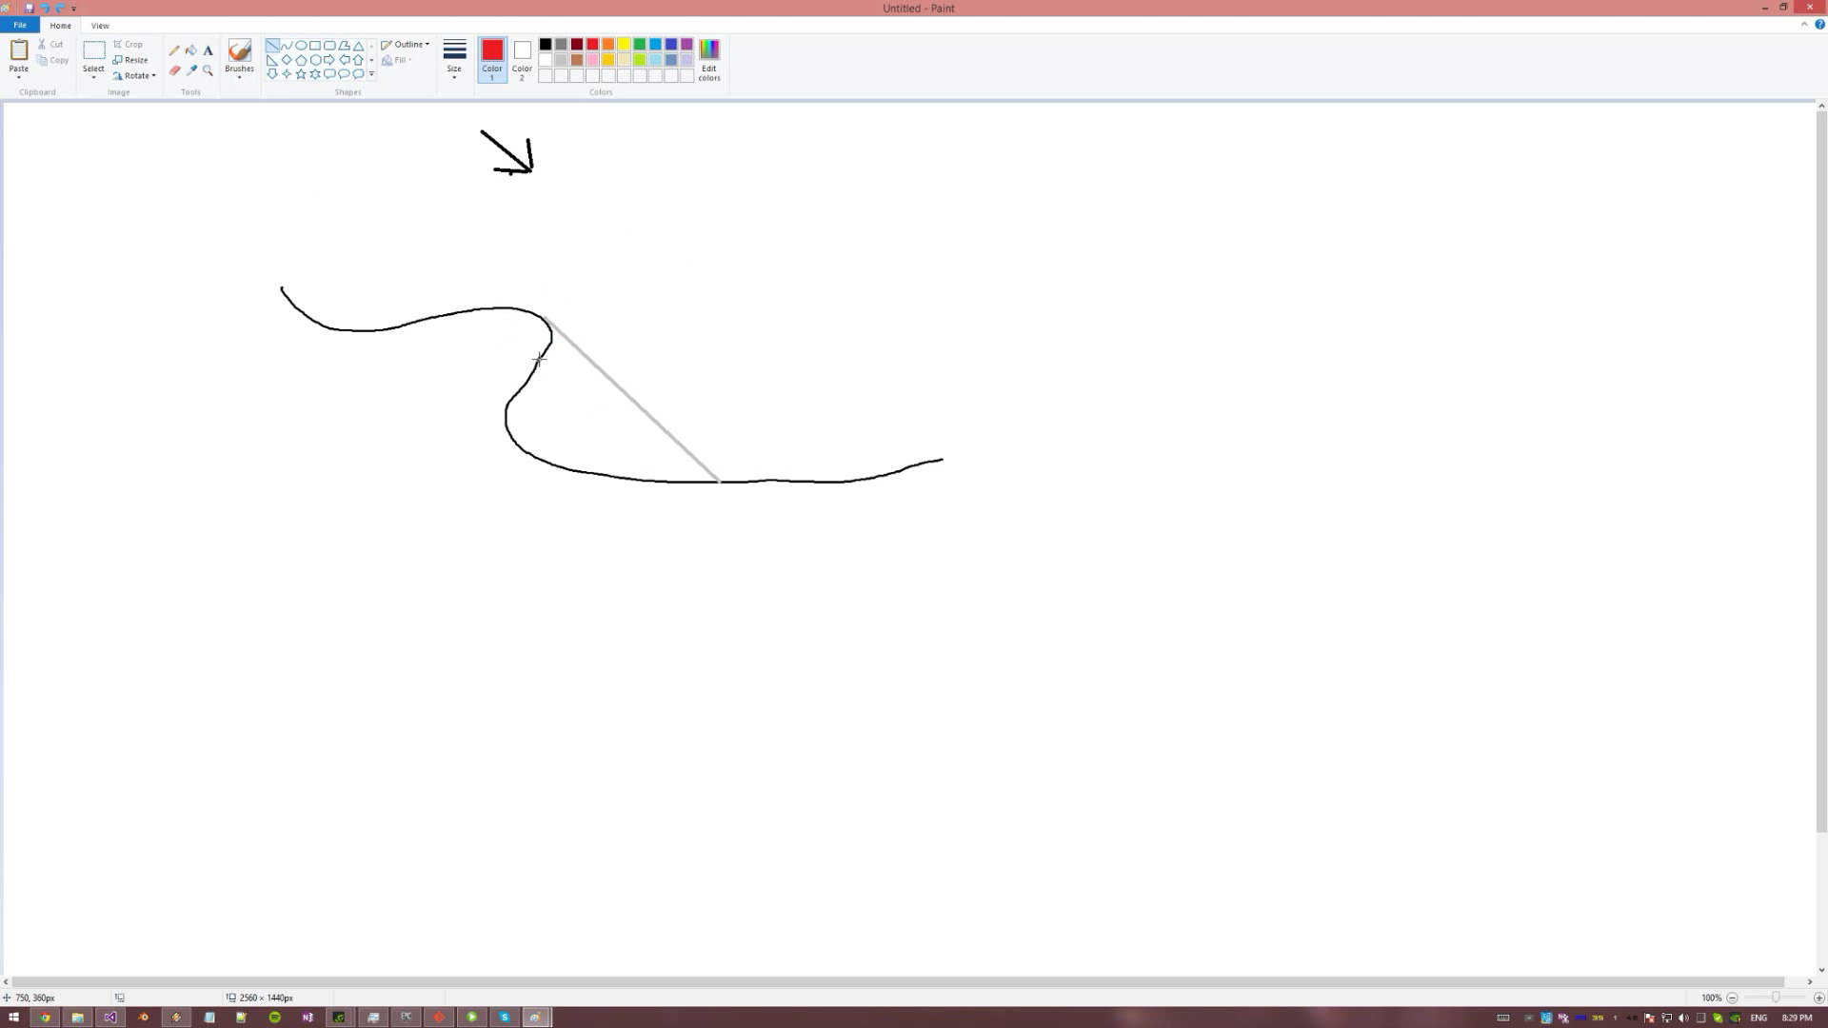
drag(538, 360, 829, 468)
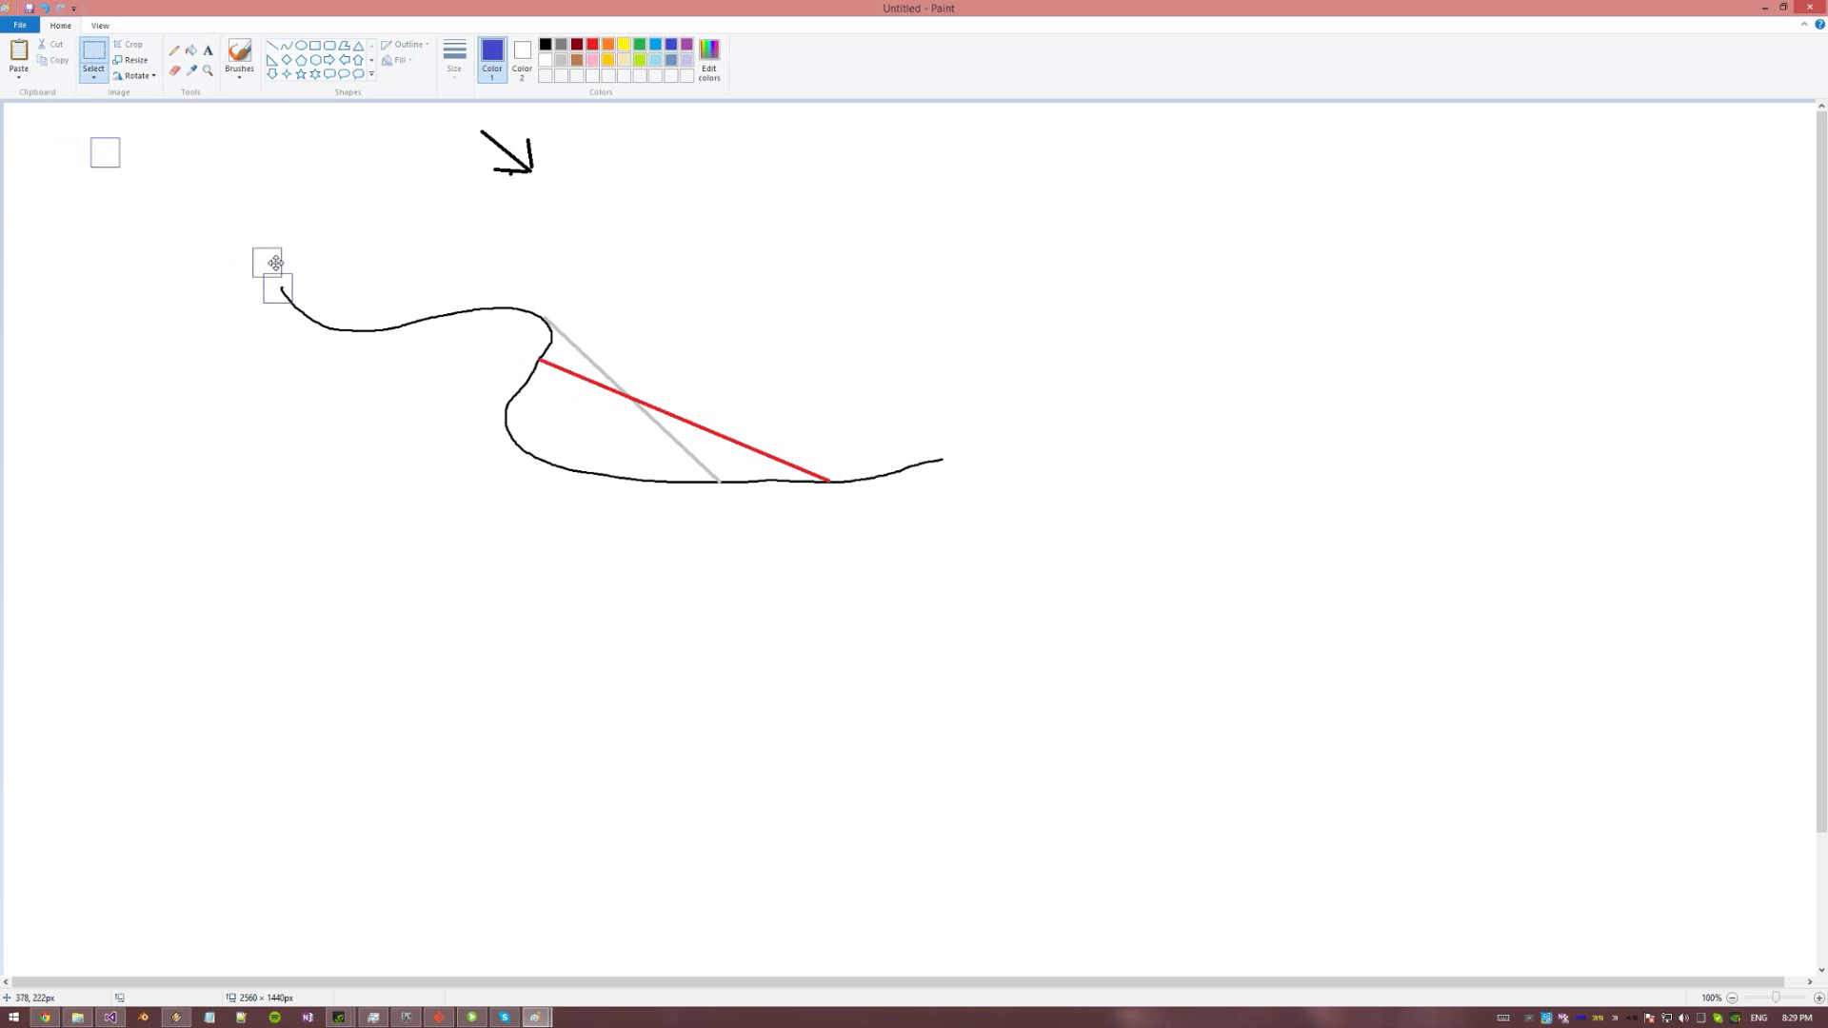
Paste copies of the small blue square and place them side by side along the whole black curve
drag(273, 263, 313, 289)
key(ctrl+v)
drag(30, 122, 310, 351)
key(ctrl+v)
key(ctrl+v)
key(ctrl+v)
key(ctrl+v)
drag(64, 140, 346, 361)
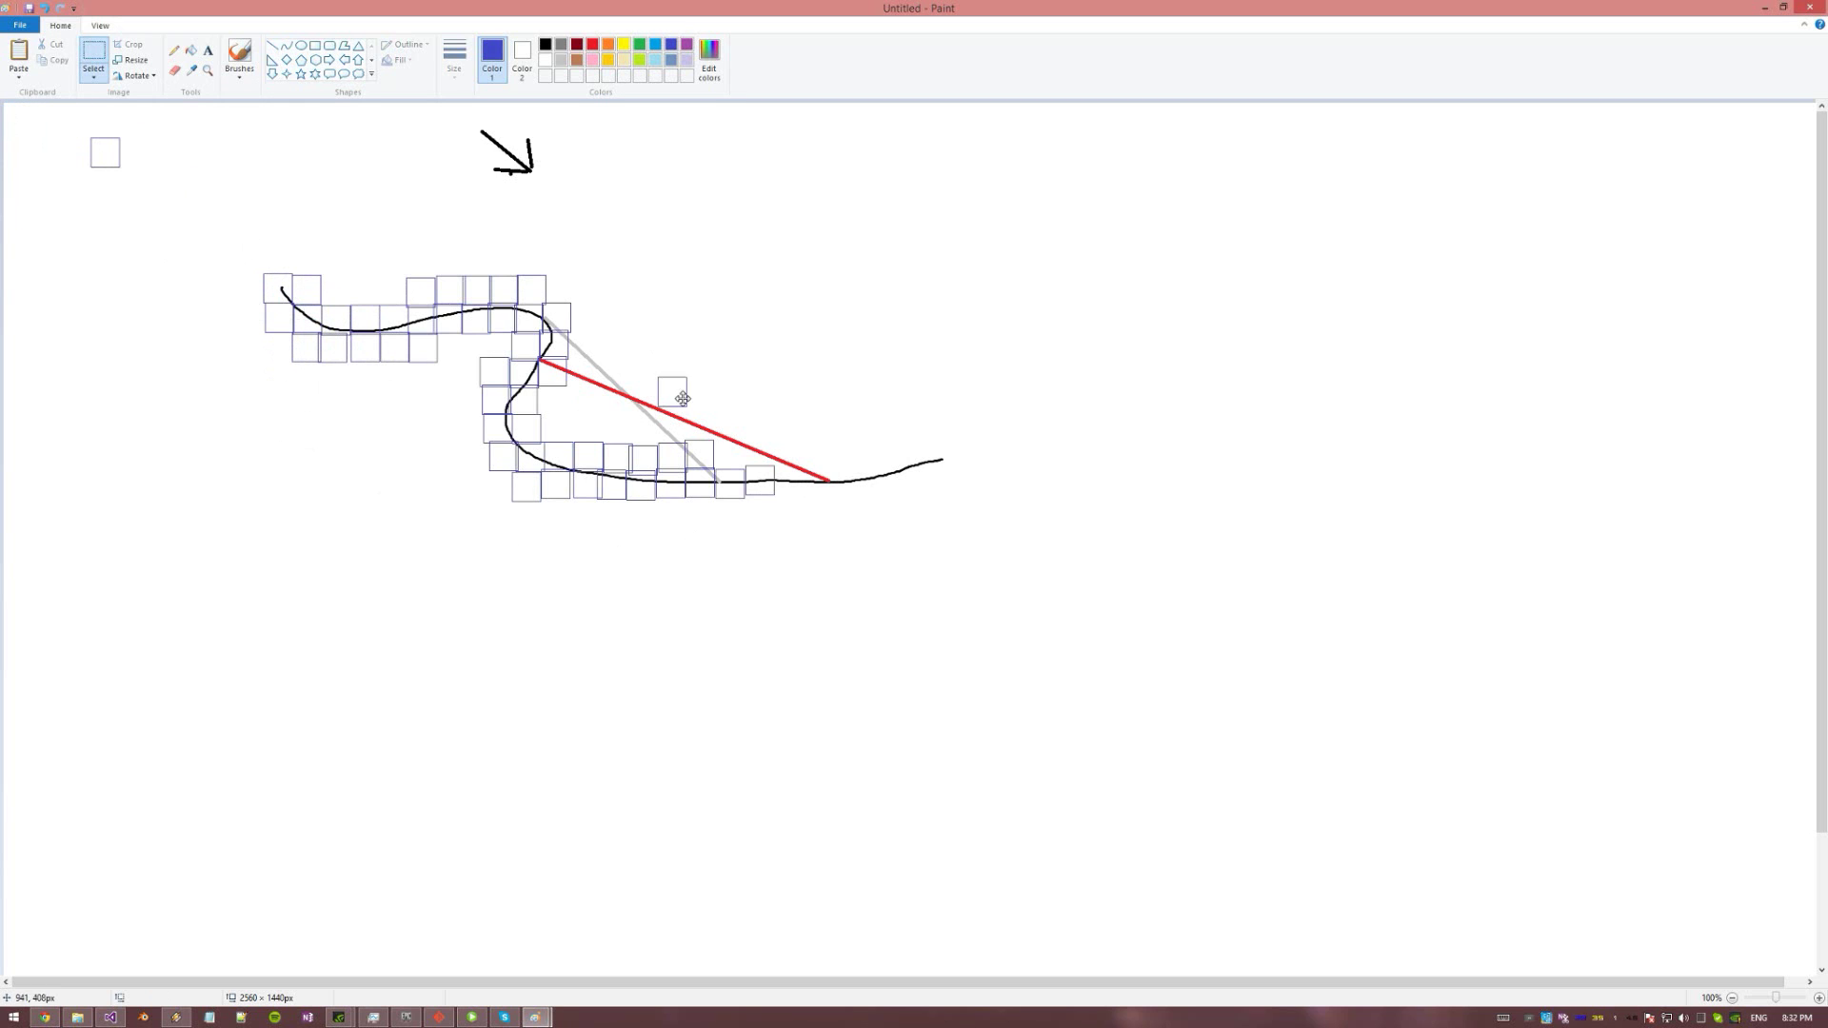
drag(677, 392, 790, 476)
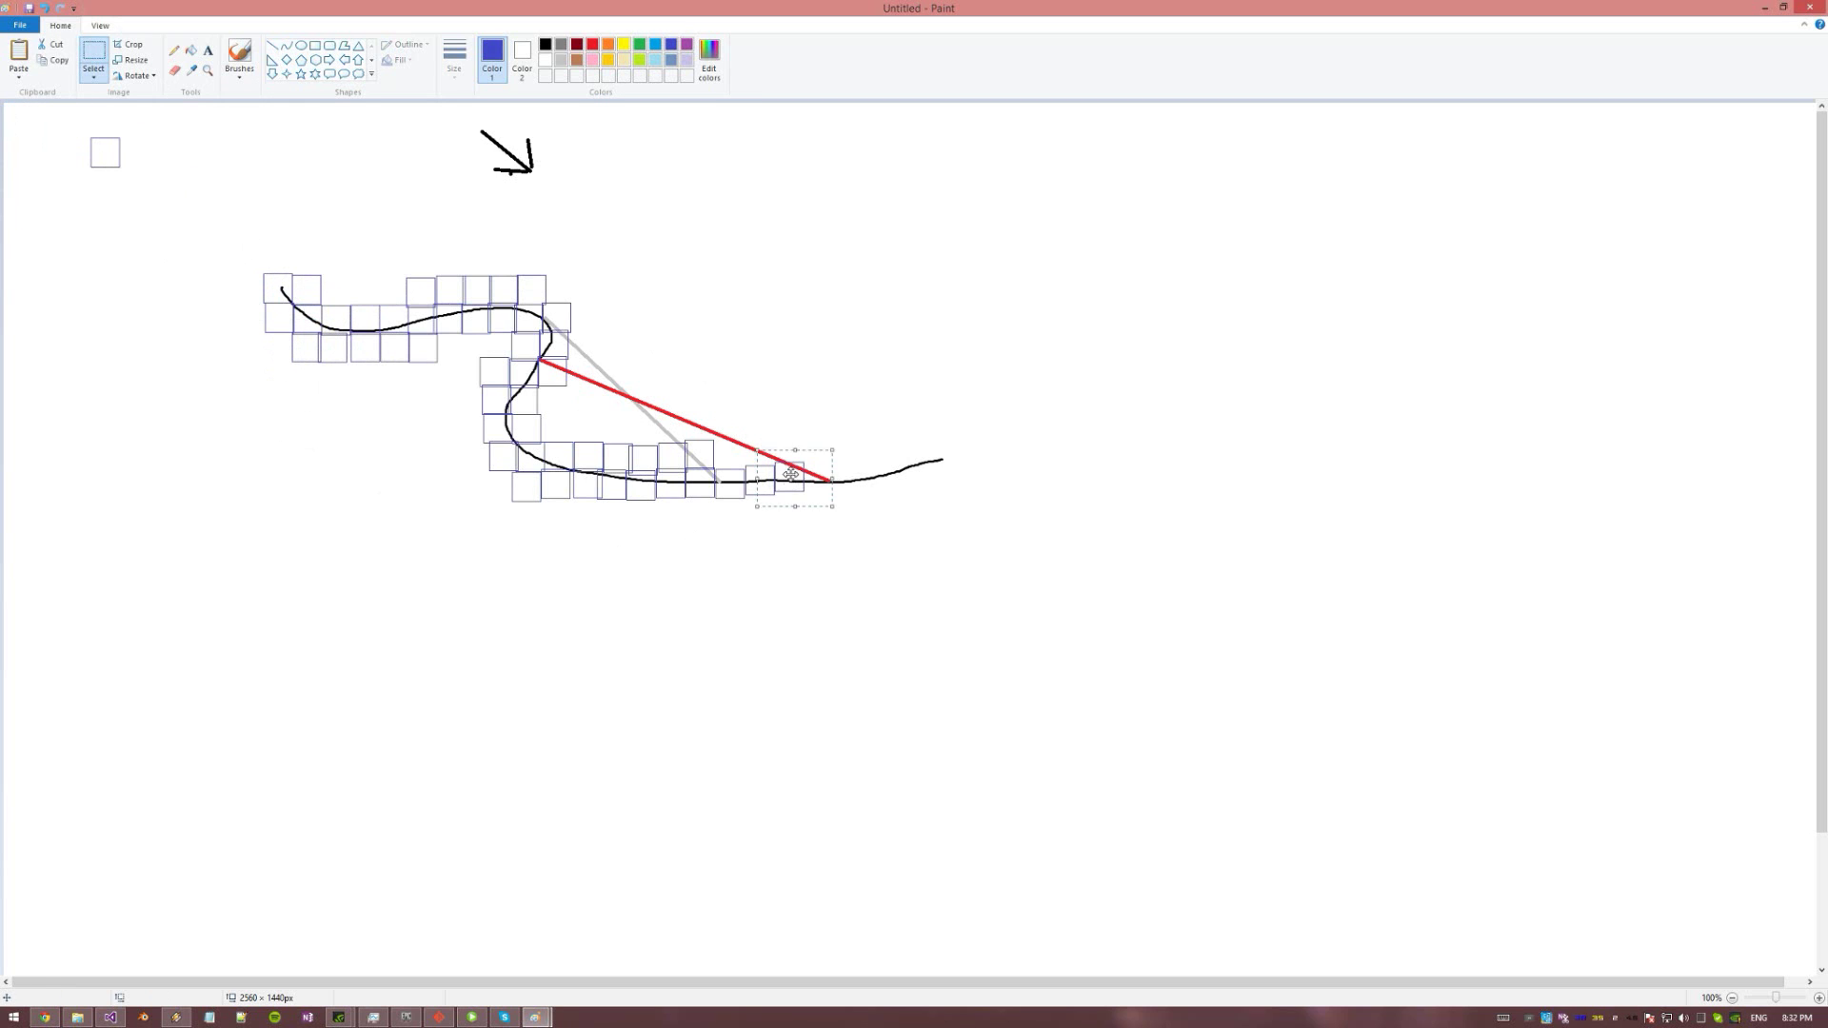
key(ctrl+v)
drag(38, 124, 829, 490)
key(ctrl+v)
key(ctrl+v)
key(ctrl+v)
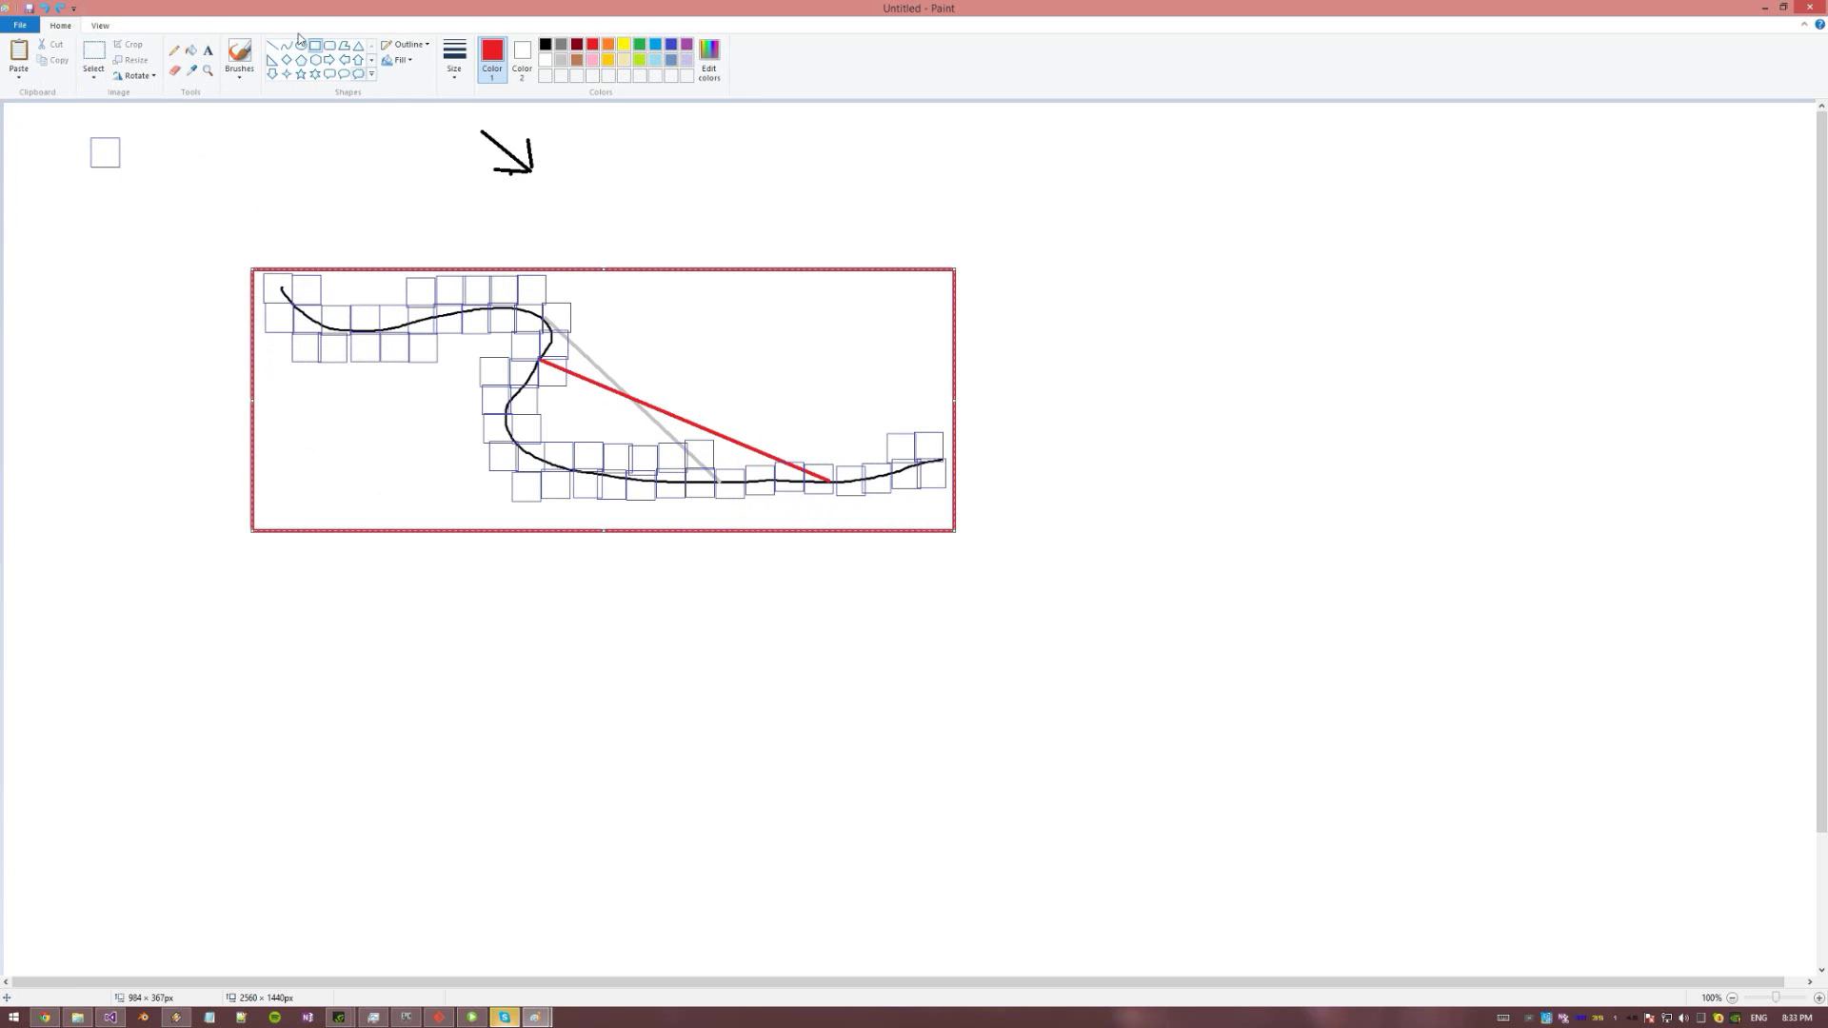
Brush short black tick marks at regular intervals along the red diagonal line
click(271, 47)
click(239, 55)
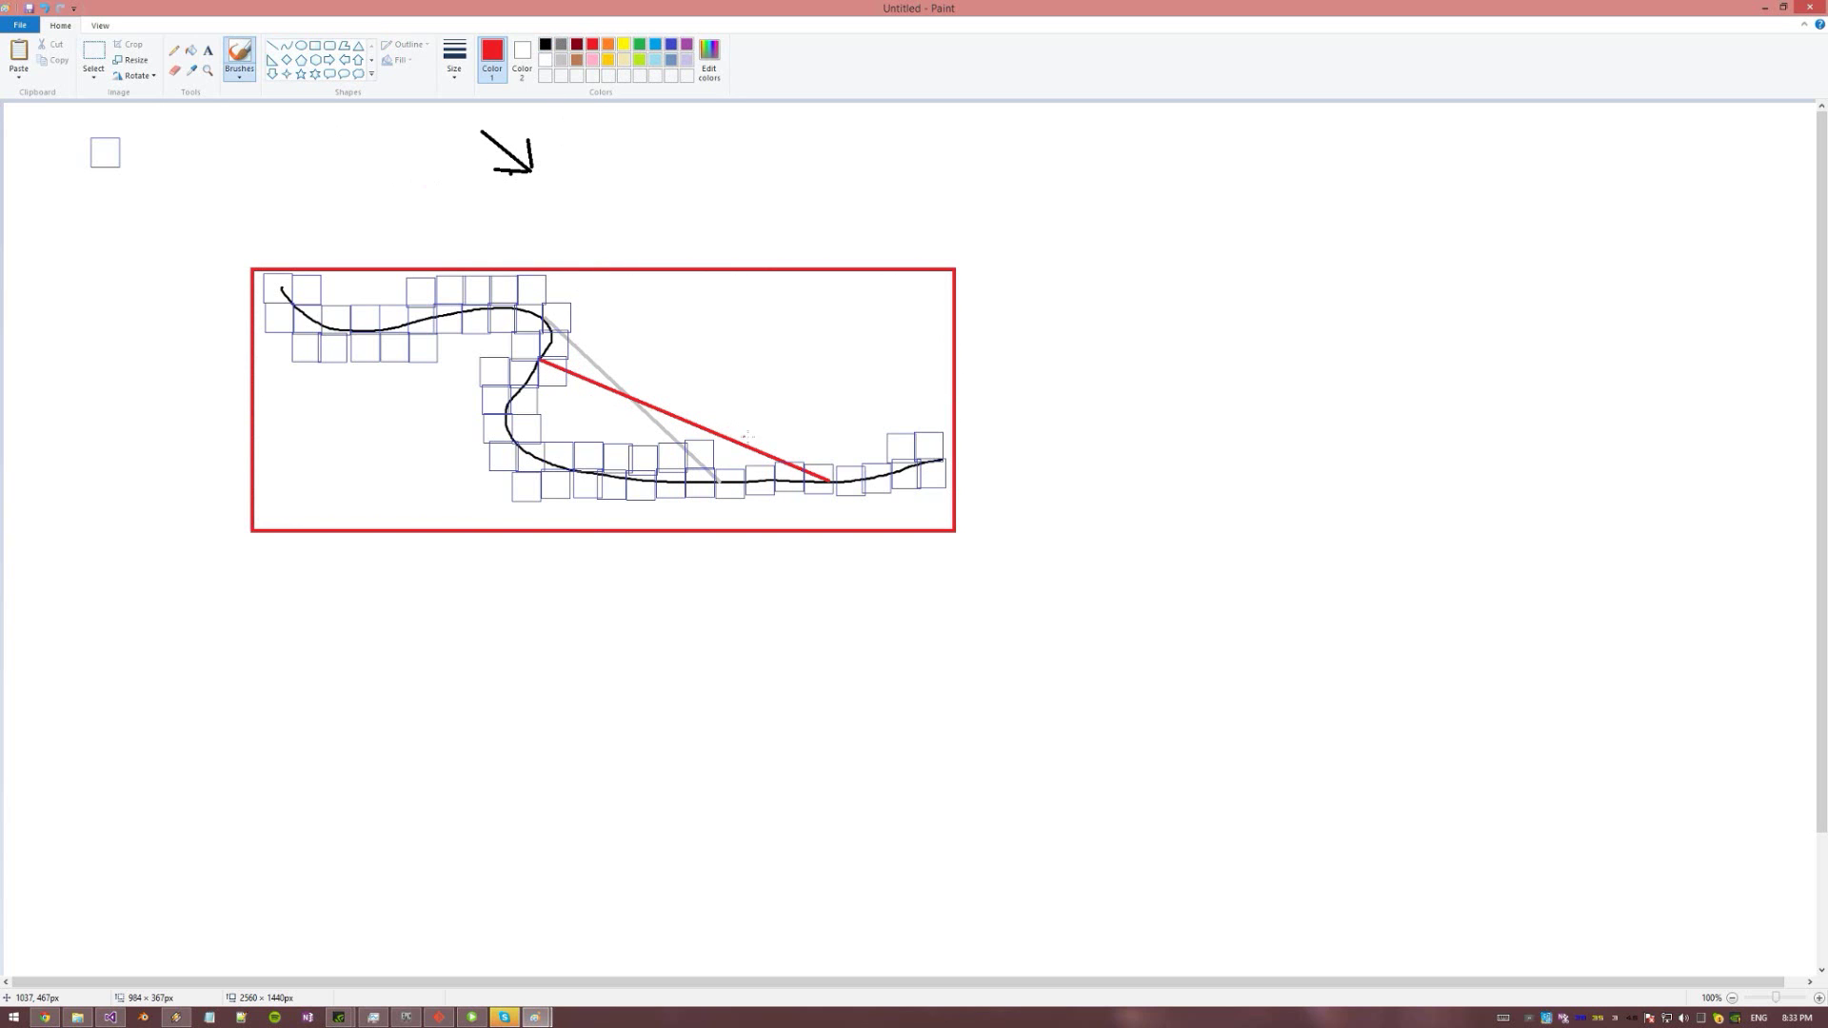
click(544, 44)
mouse_move(588, 372)
mouse_down()
mouse_move(578, 384)
mouse_move(587, 371)
mouse_up()
mouse_move(618, 383)
mouse_down()
mouse_move(601, 397)
mouse_move(783, 468)
mouse_up()
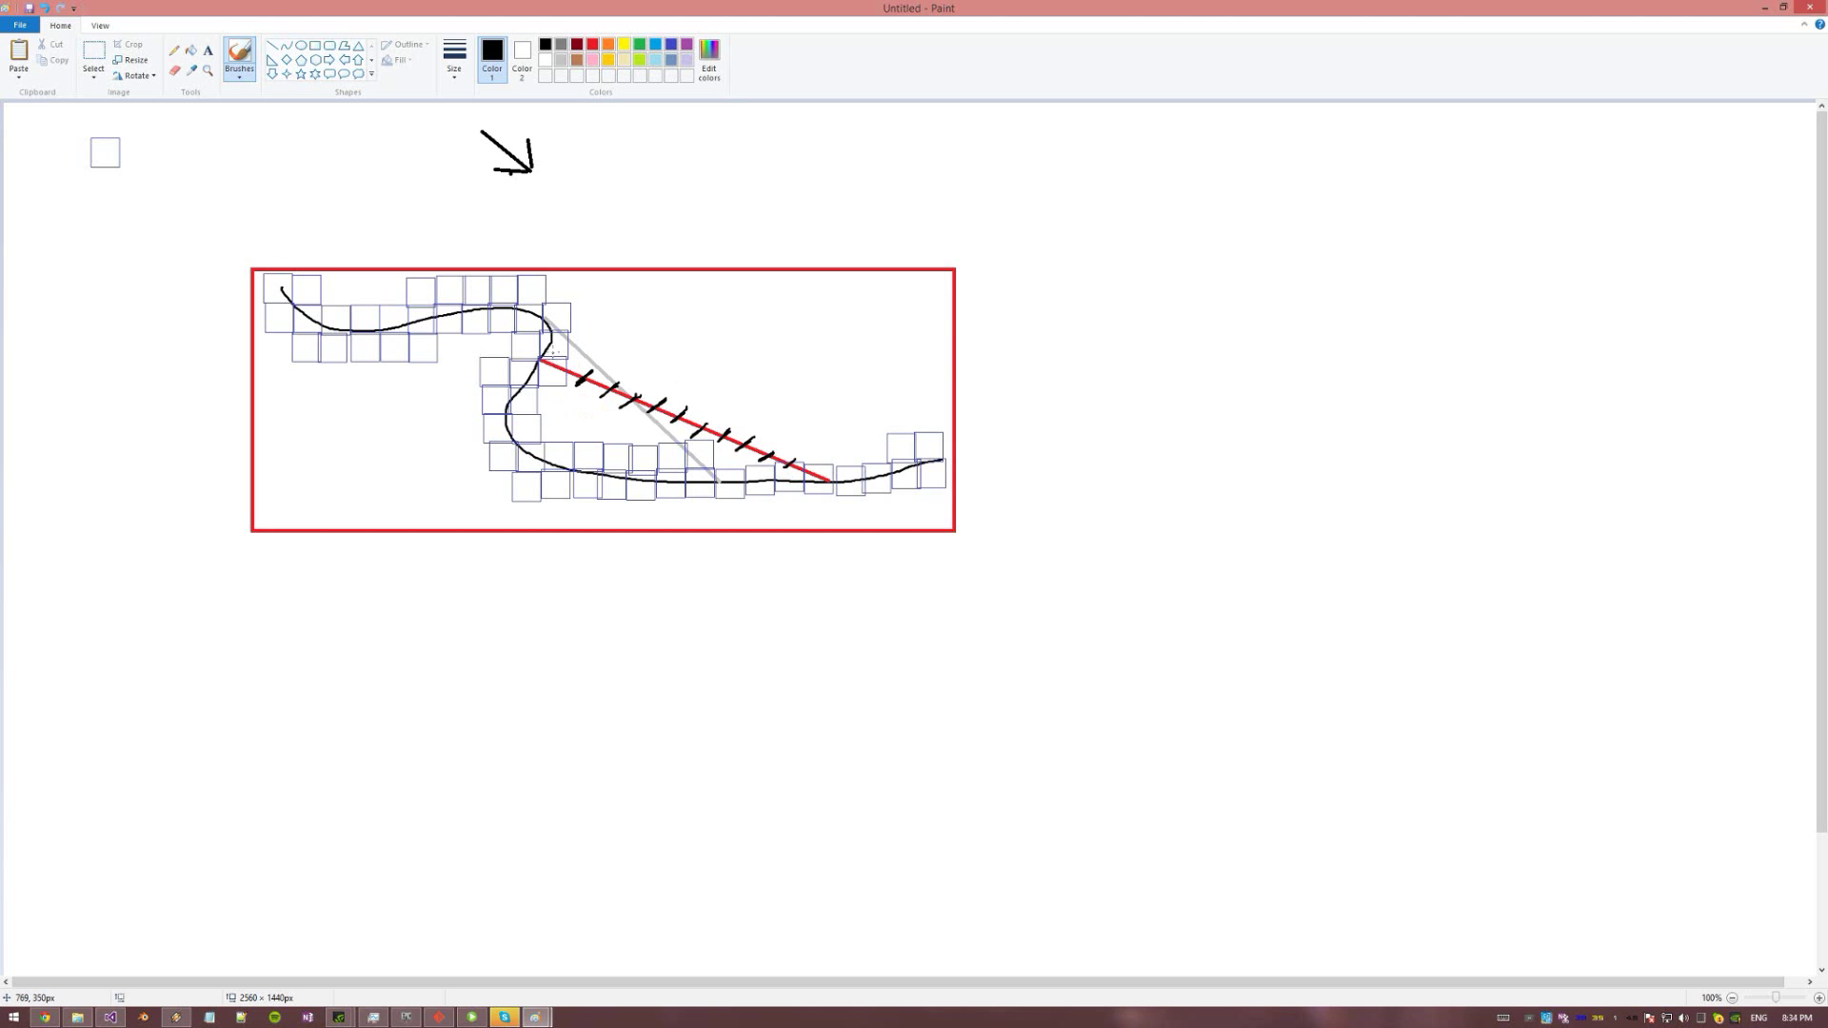
drag(546, 351, 593, 360)
drag(671, 393, 694, 387)
click(707, 389)
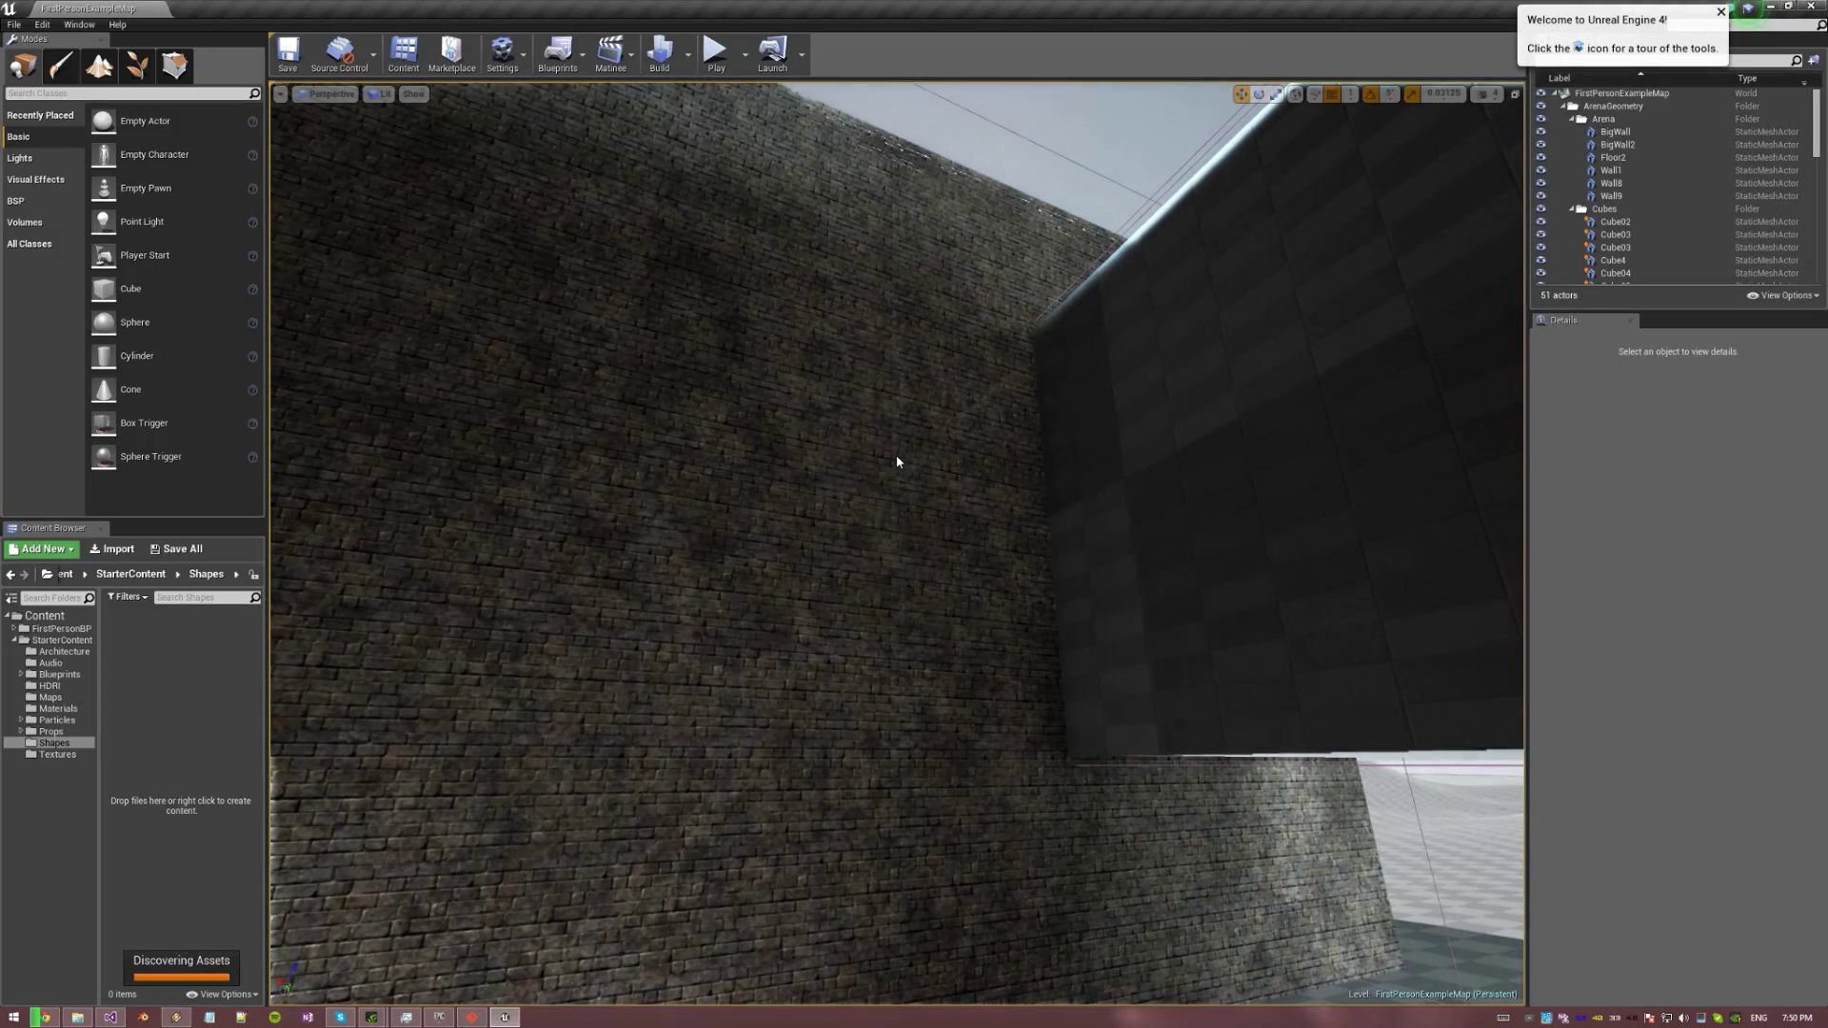
Switch to Unreal Engine and play the first-person example level, examining the lighting on the walls, blocks and red glowing cube
right_drag(950, 441, 533, 567)
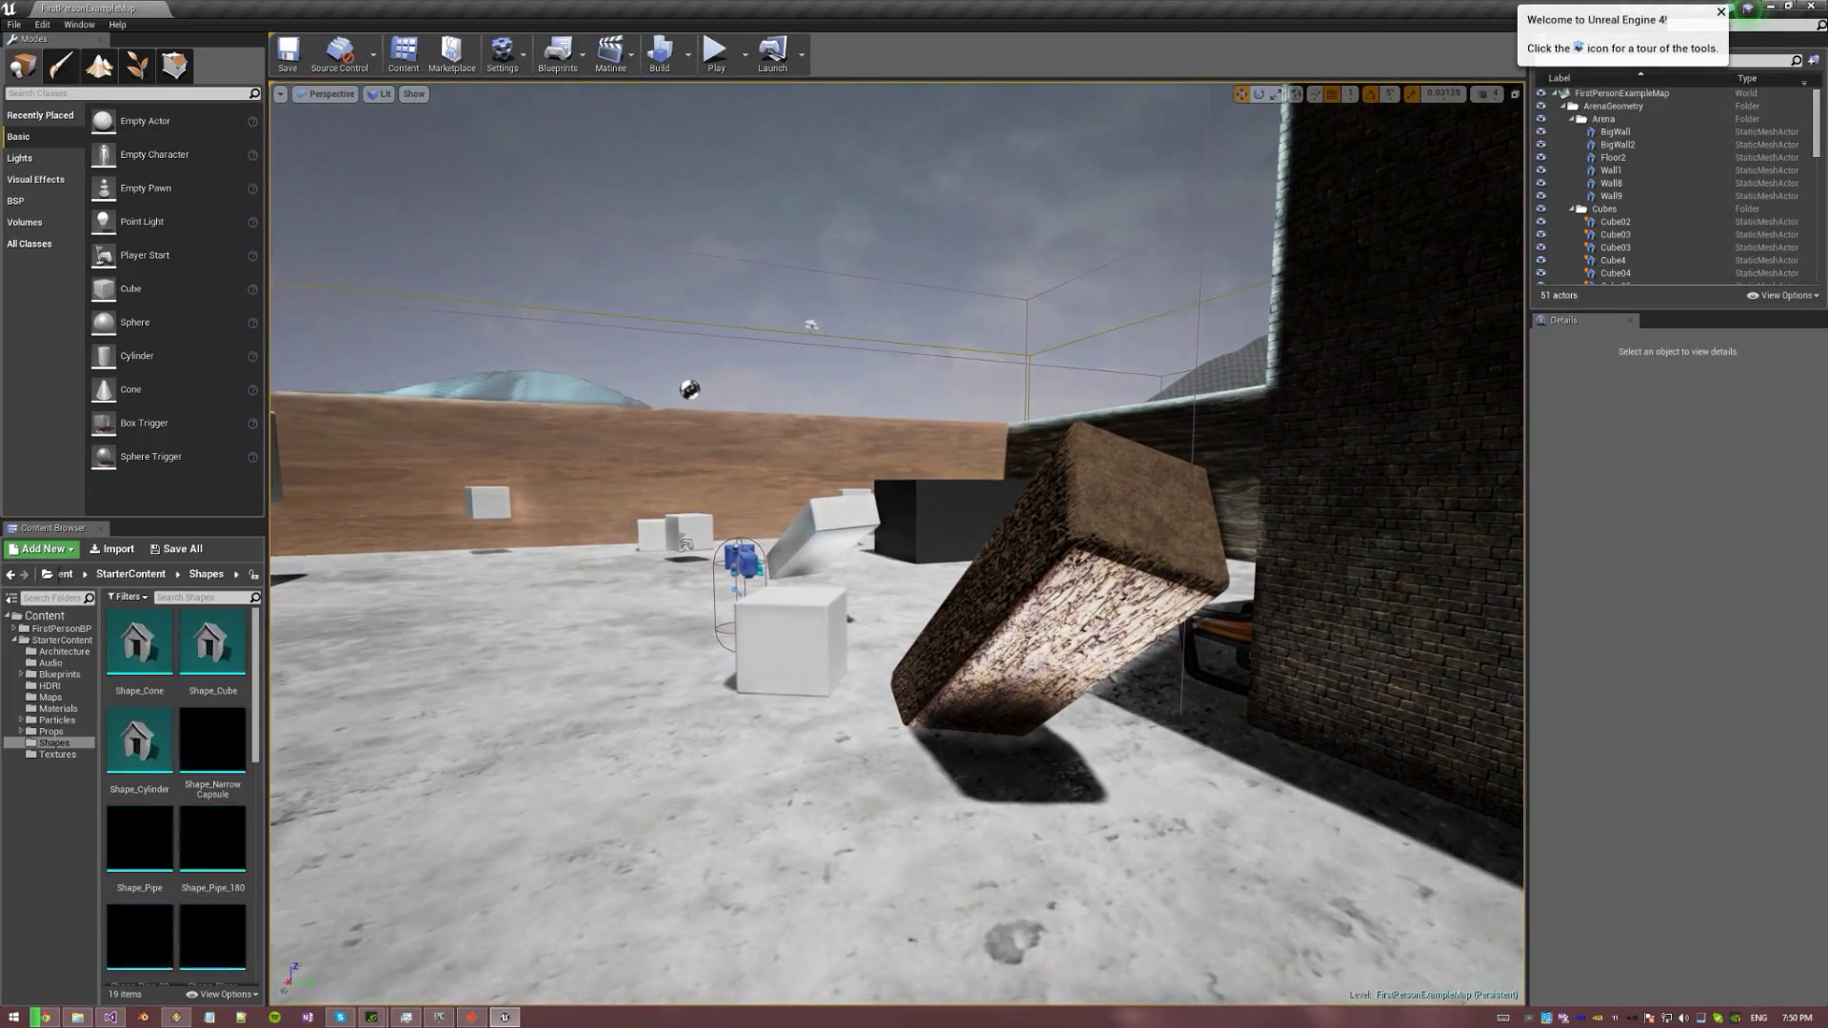
right_drag(875, 209, 766, 203)
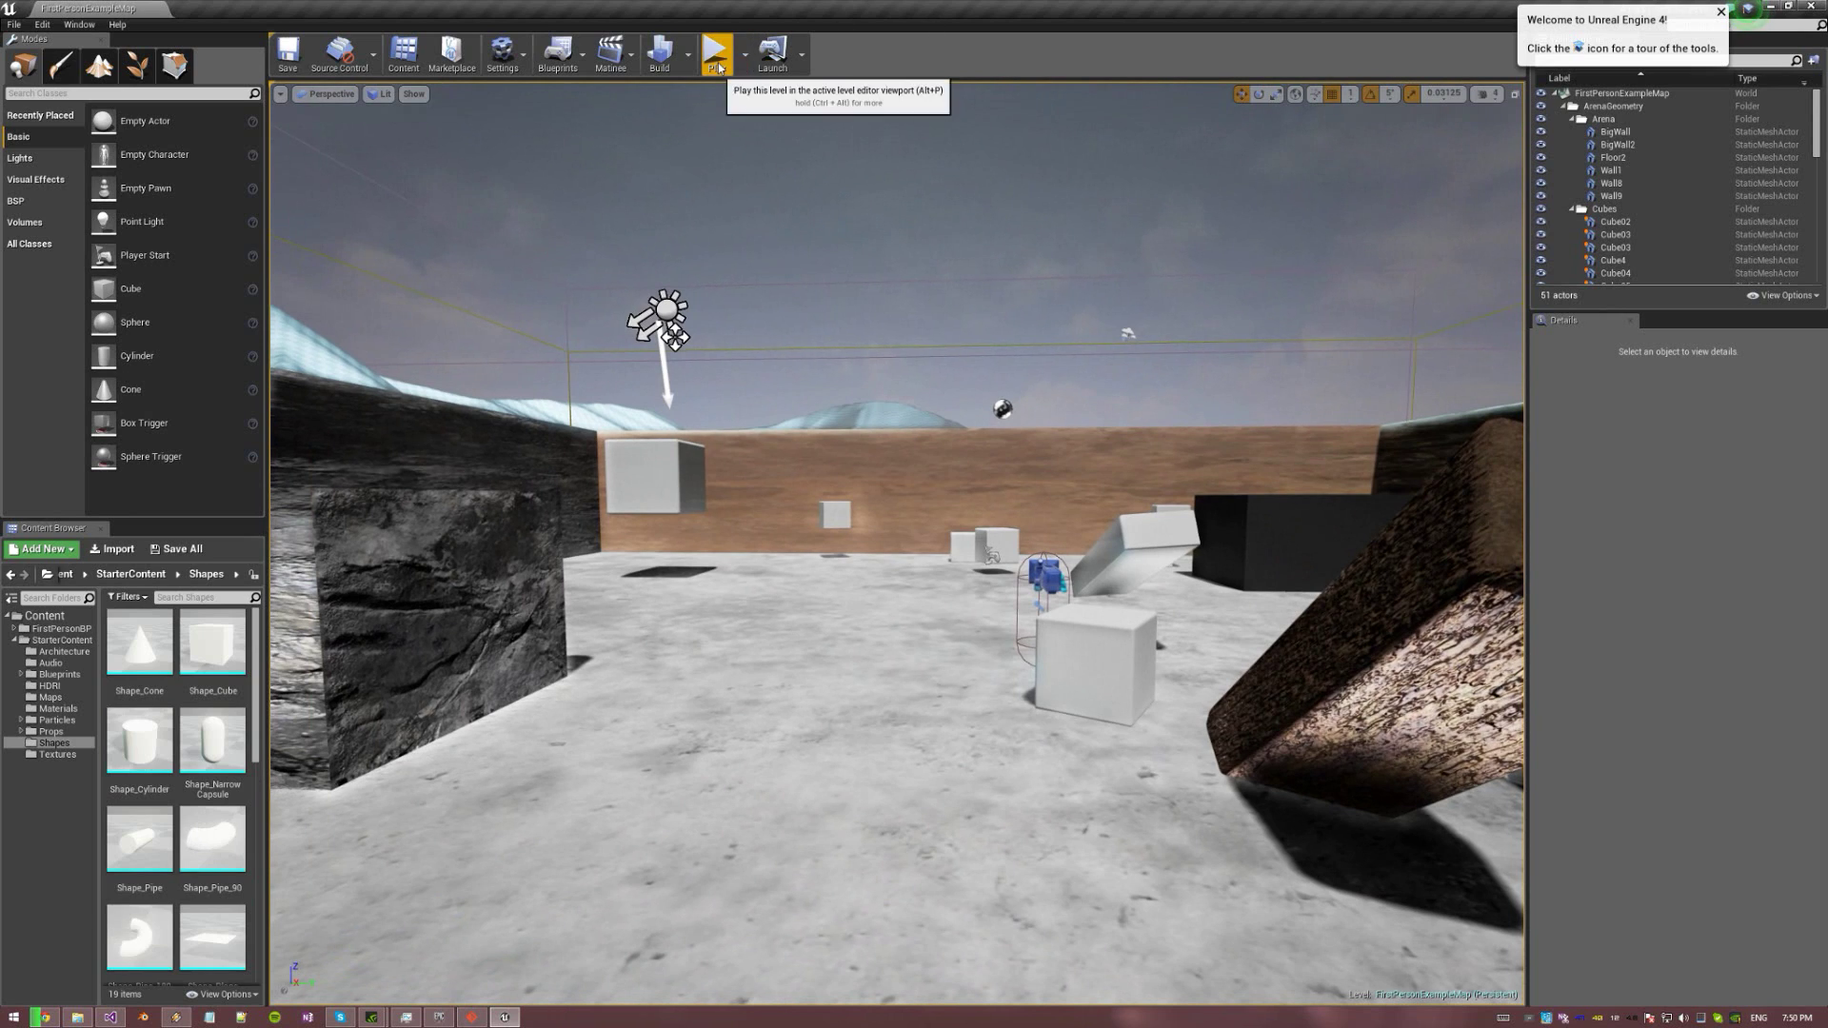
click(715, 52)
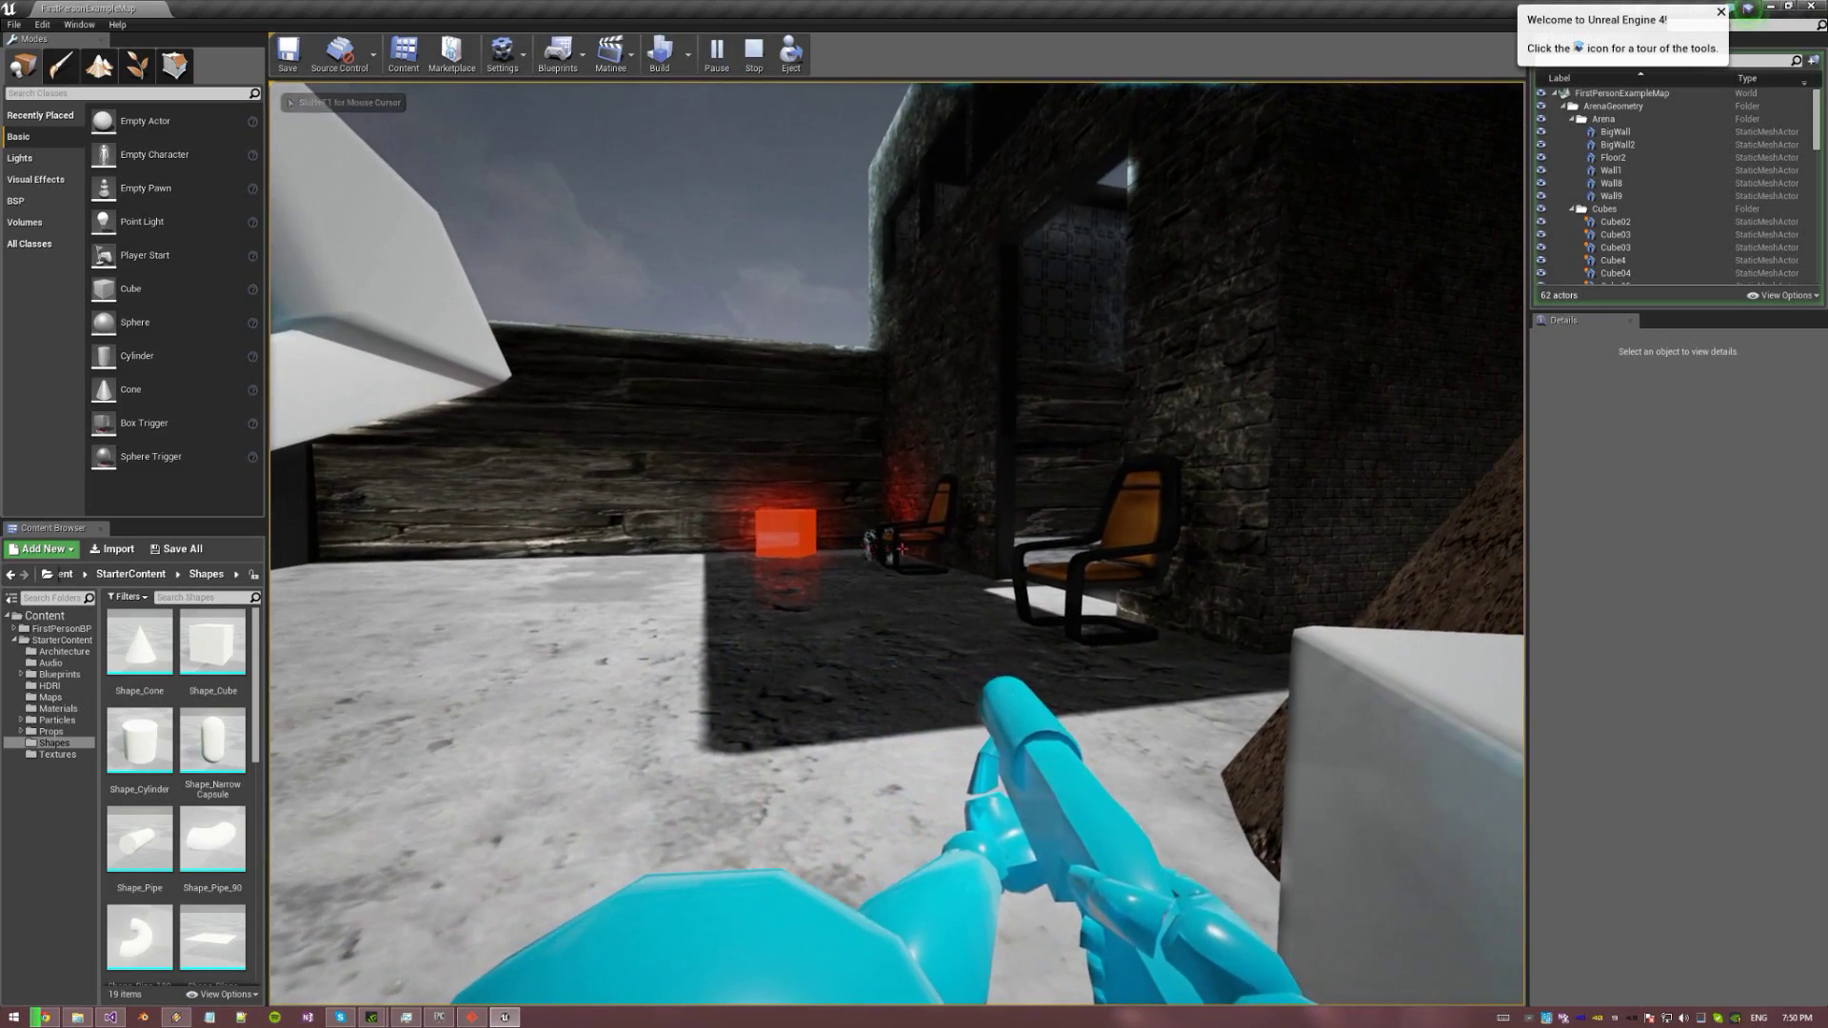
key(d)
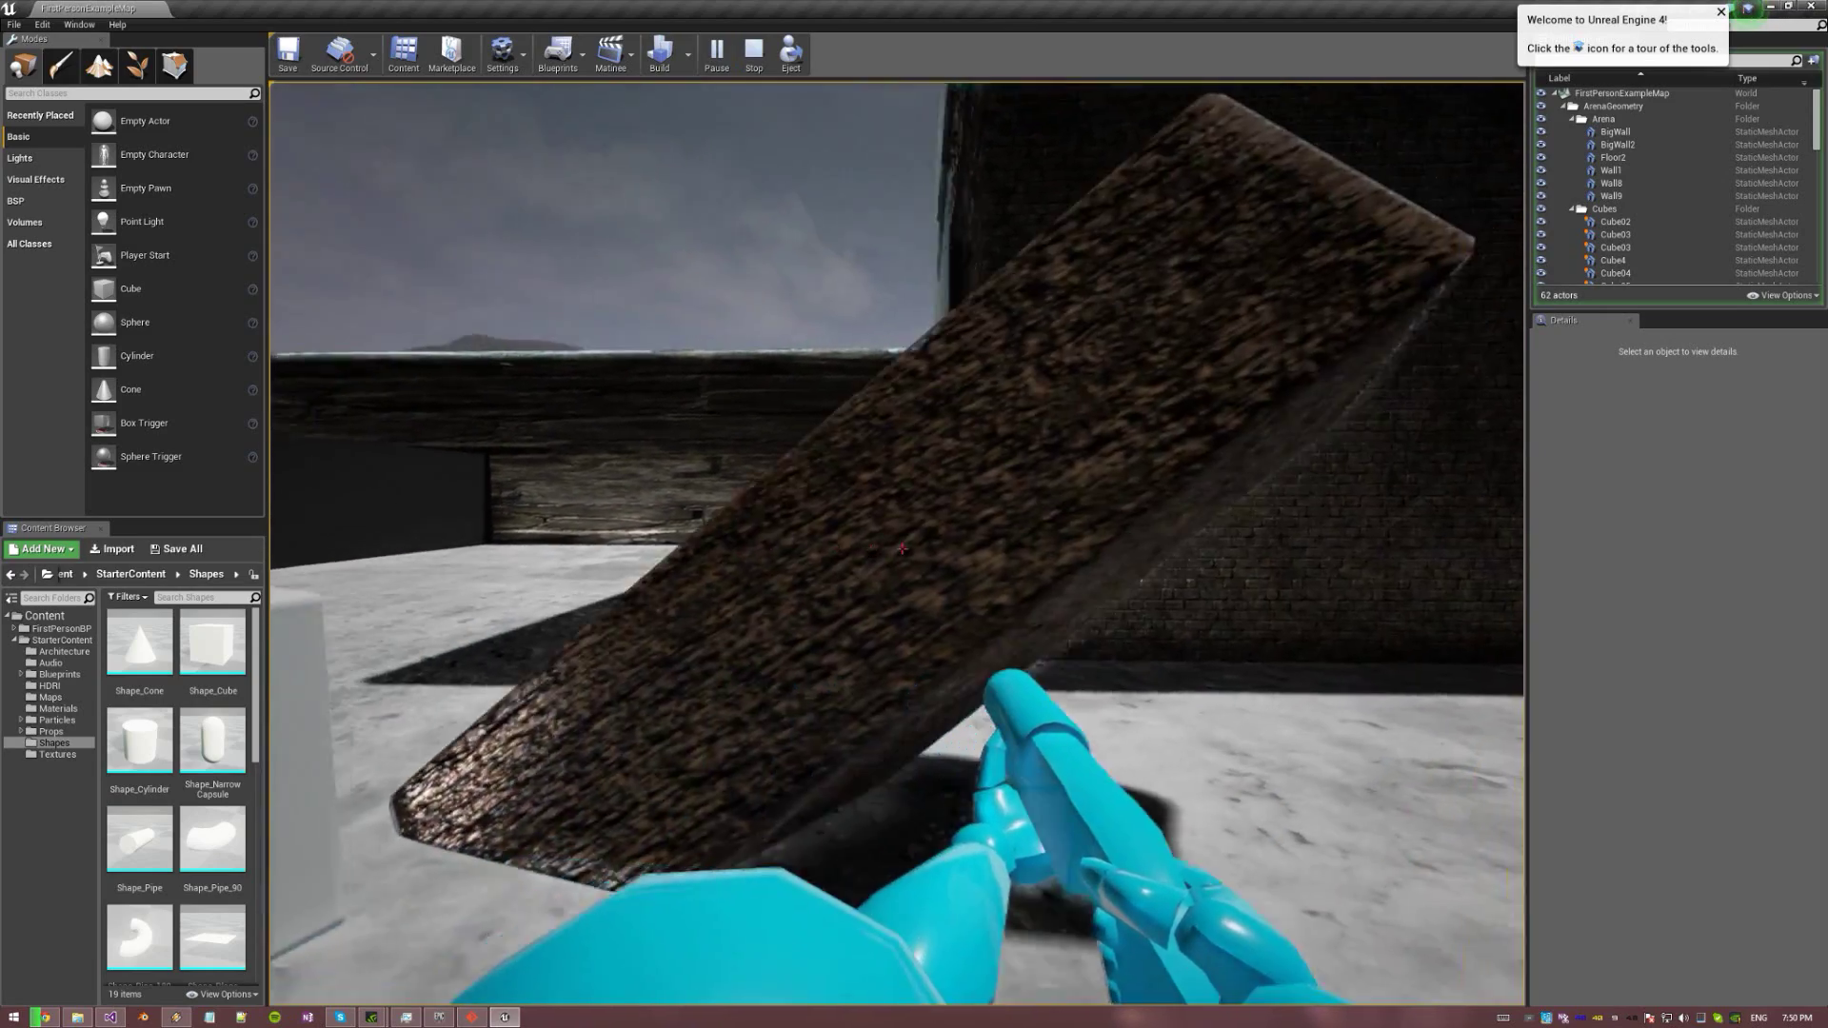
key(a)
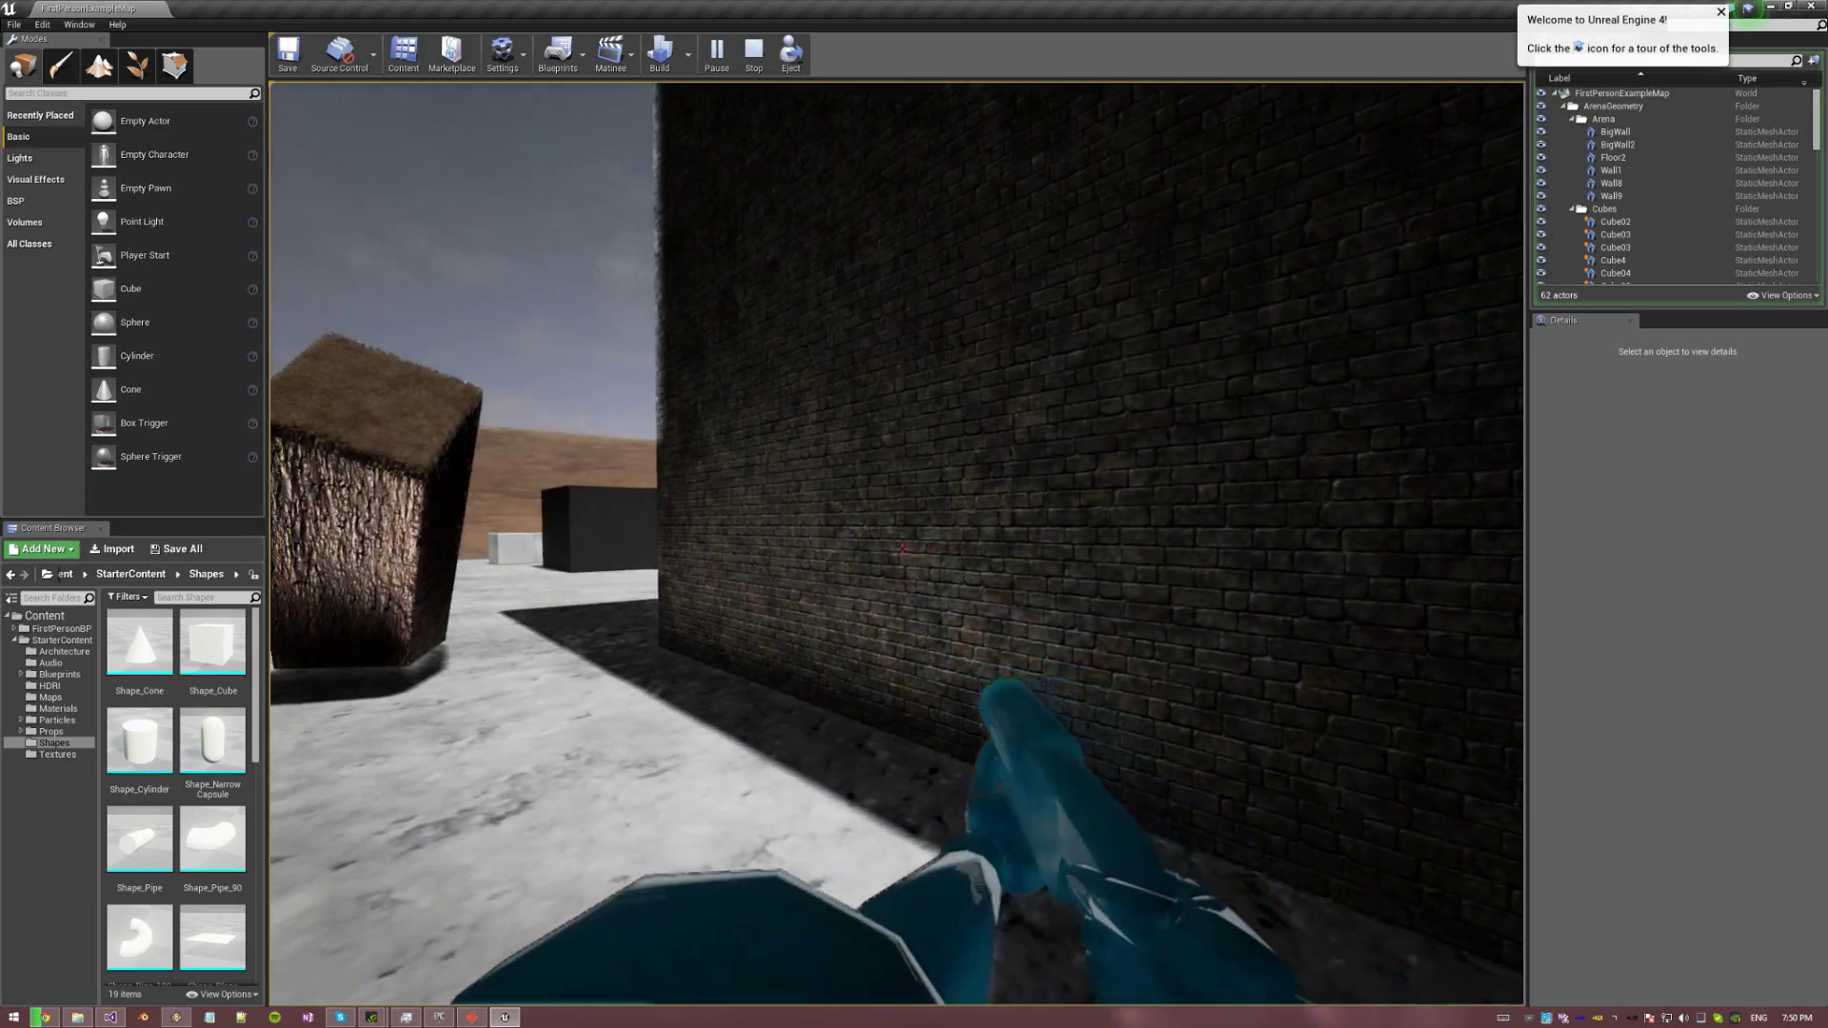
key(w)
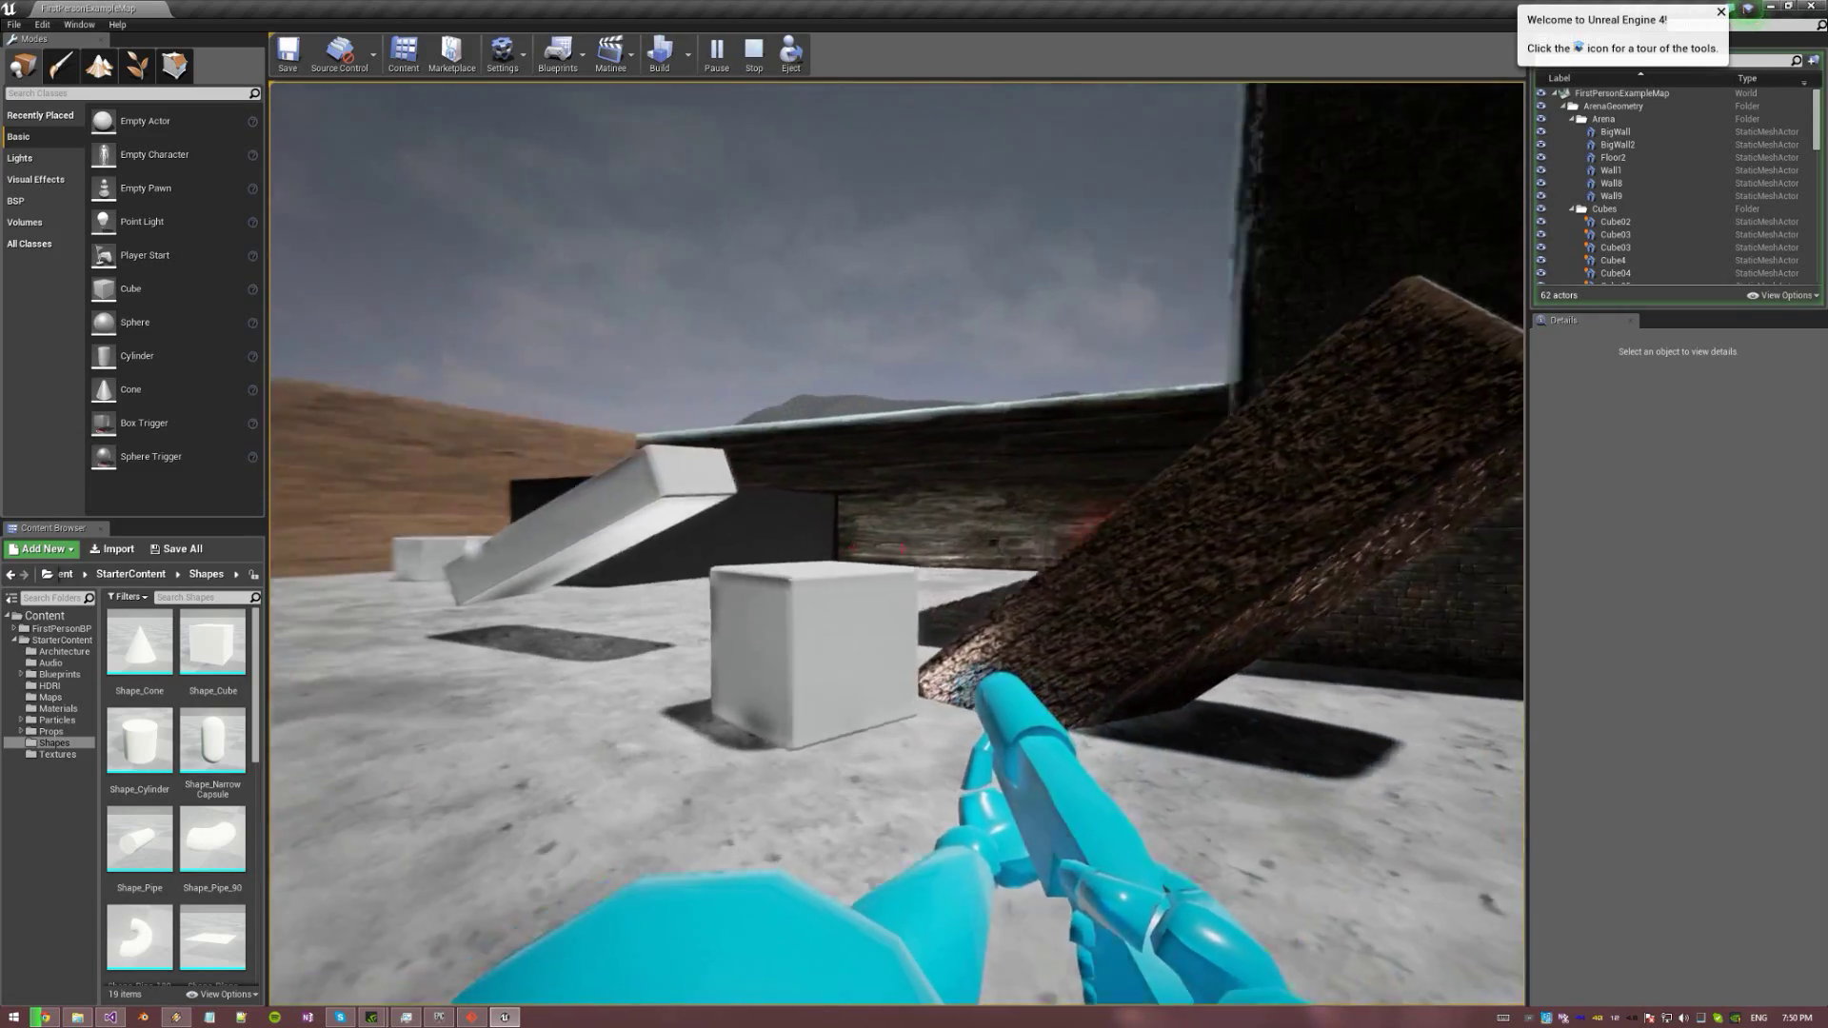
key(a)
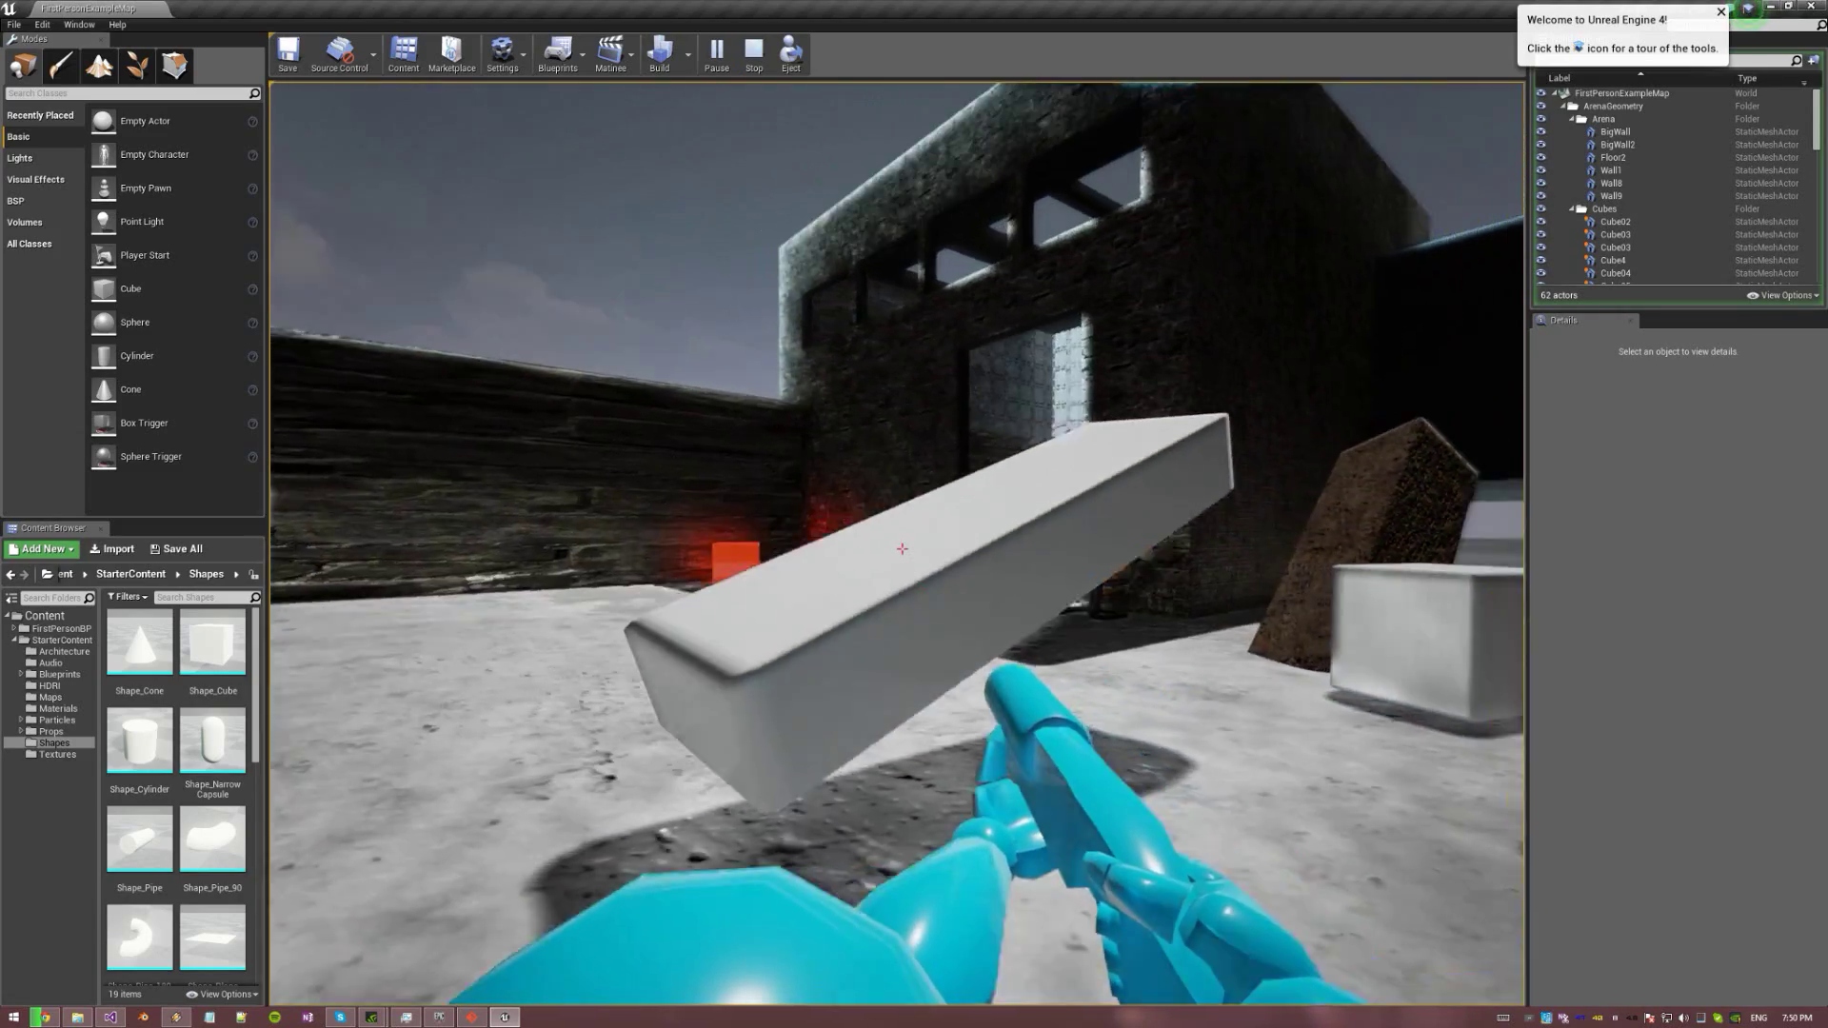
key(Escape)
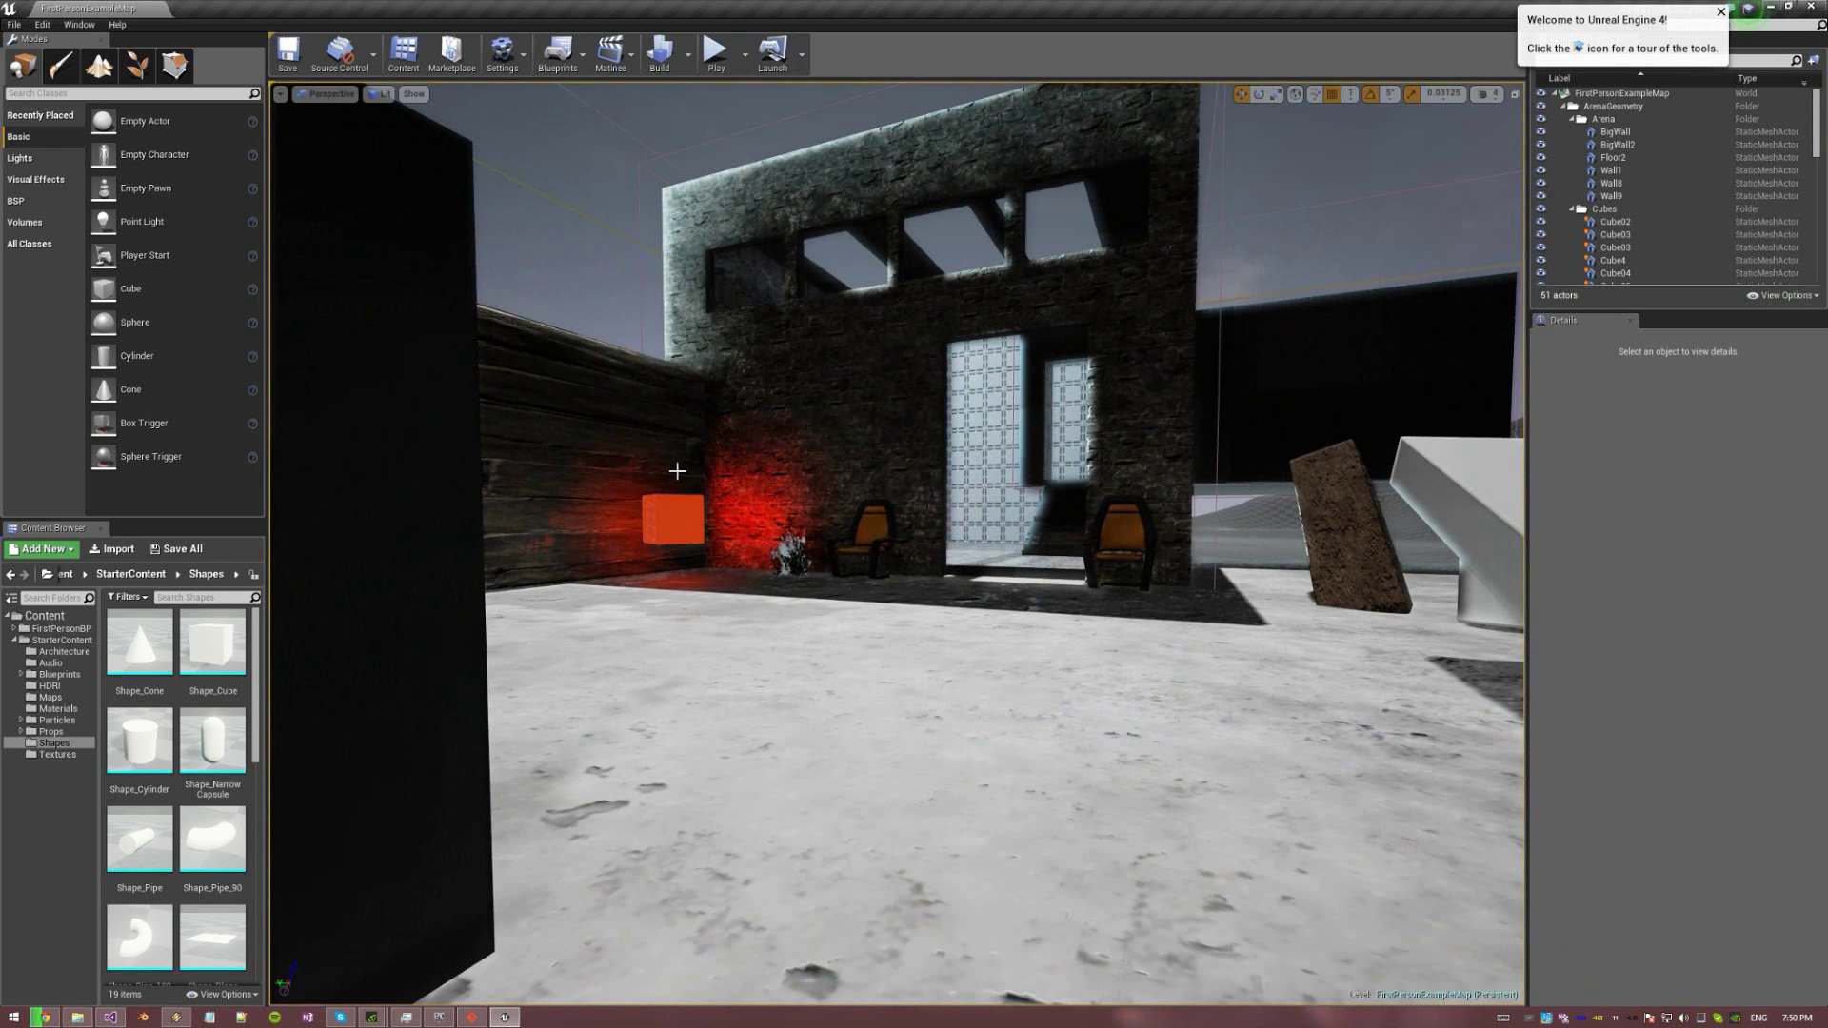
Create a new level from the Default template
click(14, 24)
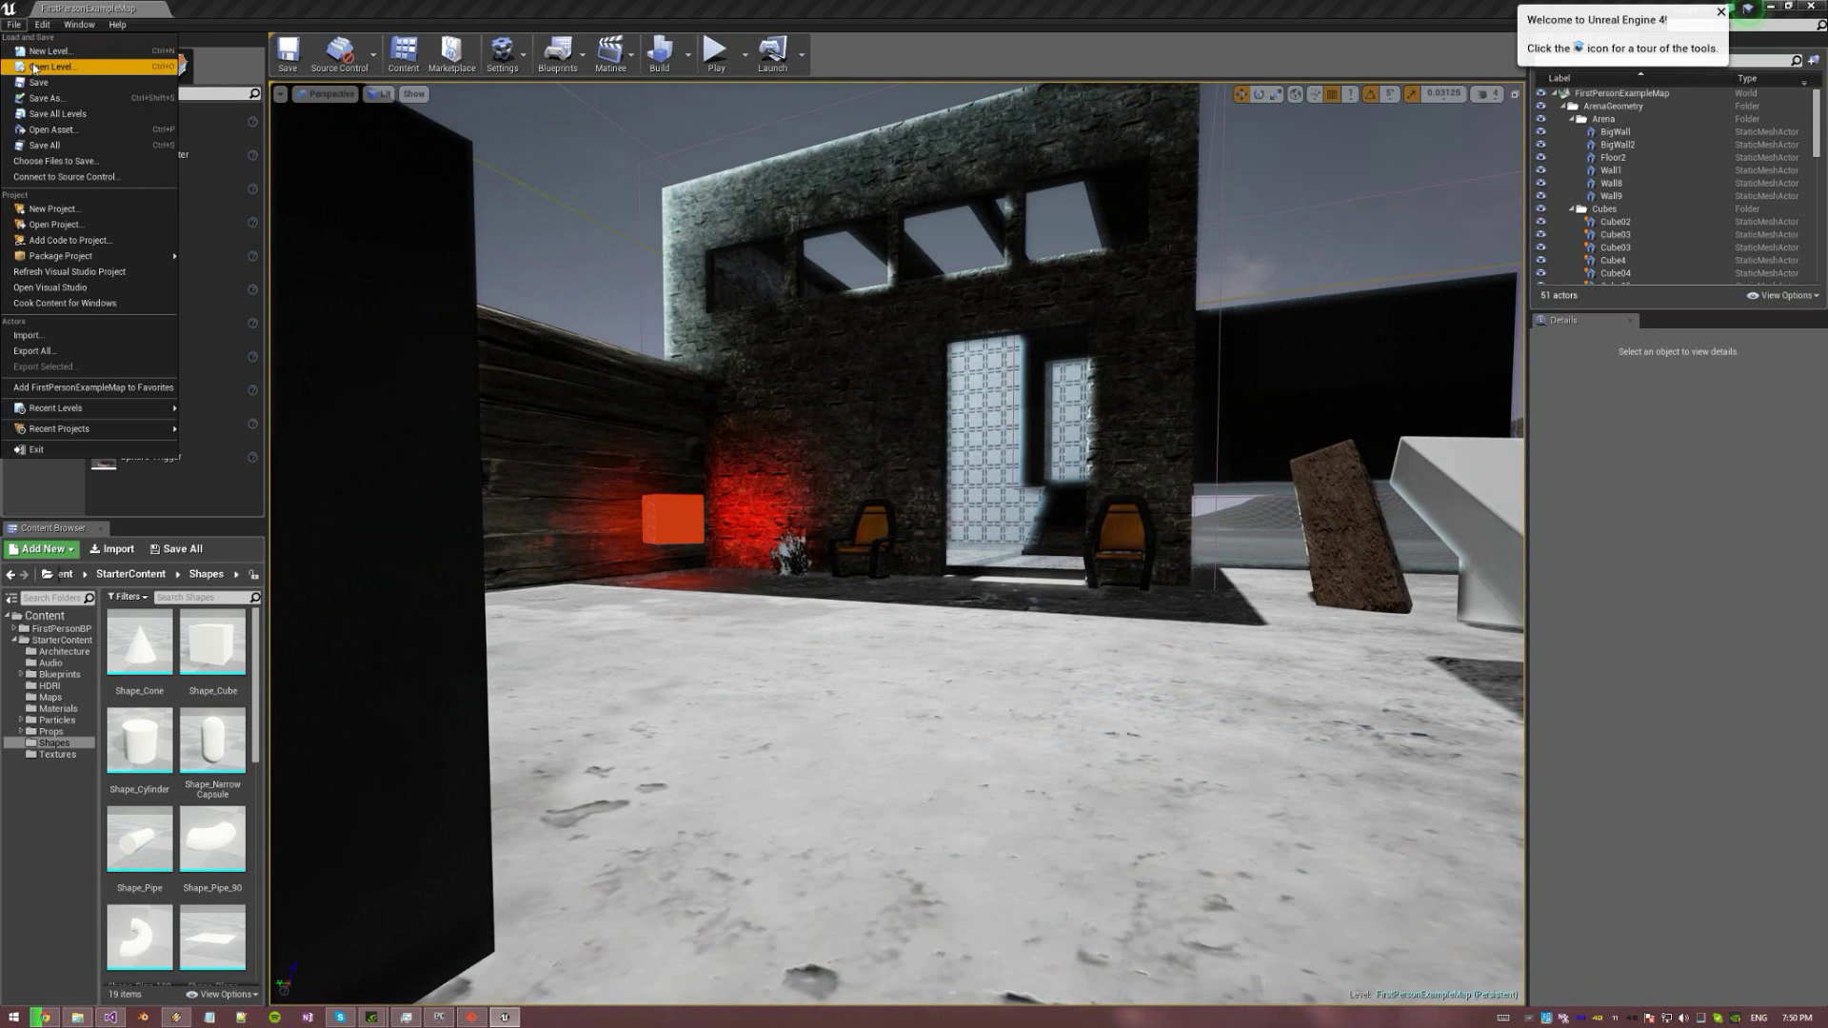
click(43, 66)
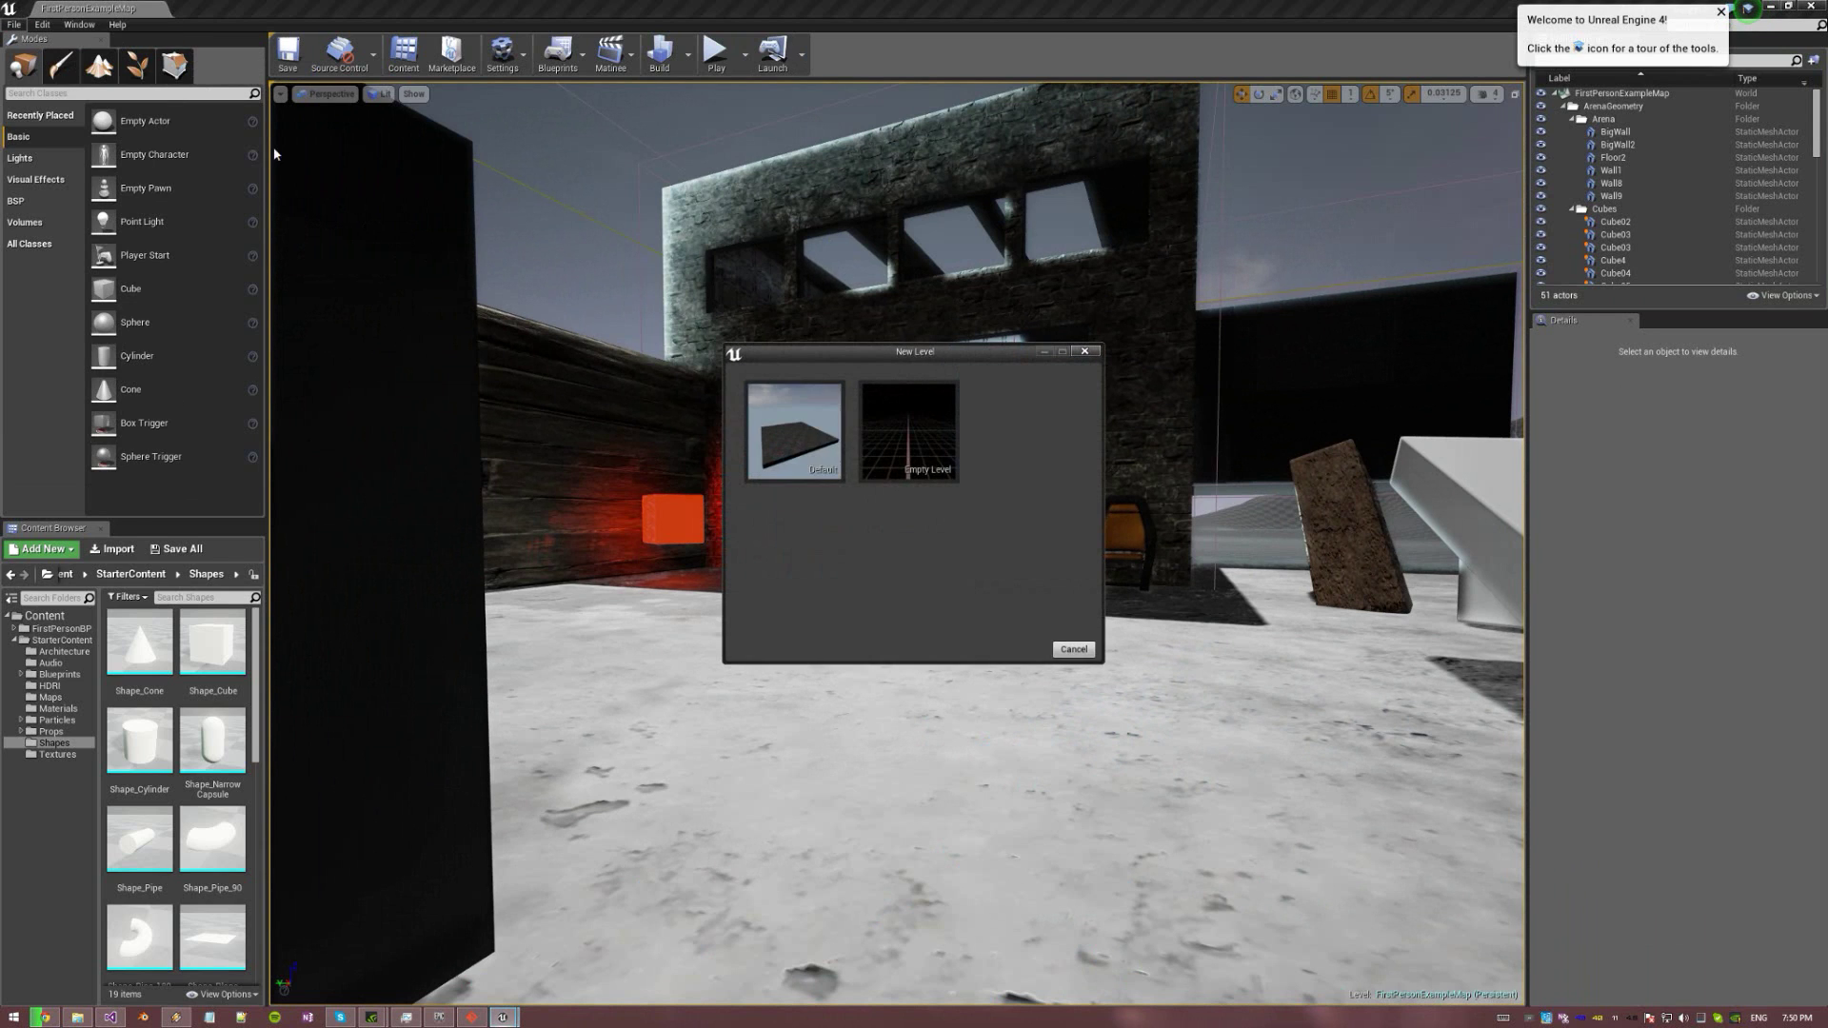
click(807, 436)
Place a Post Process Volume on the floor and scale it uniformly to about 6.78 so it encloses the whole platform
right_drag(900, 464, 952, 419)
key(d)
key(s)
key(w)
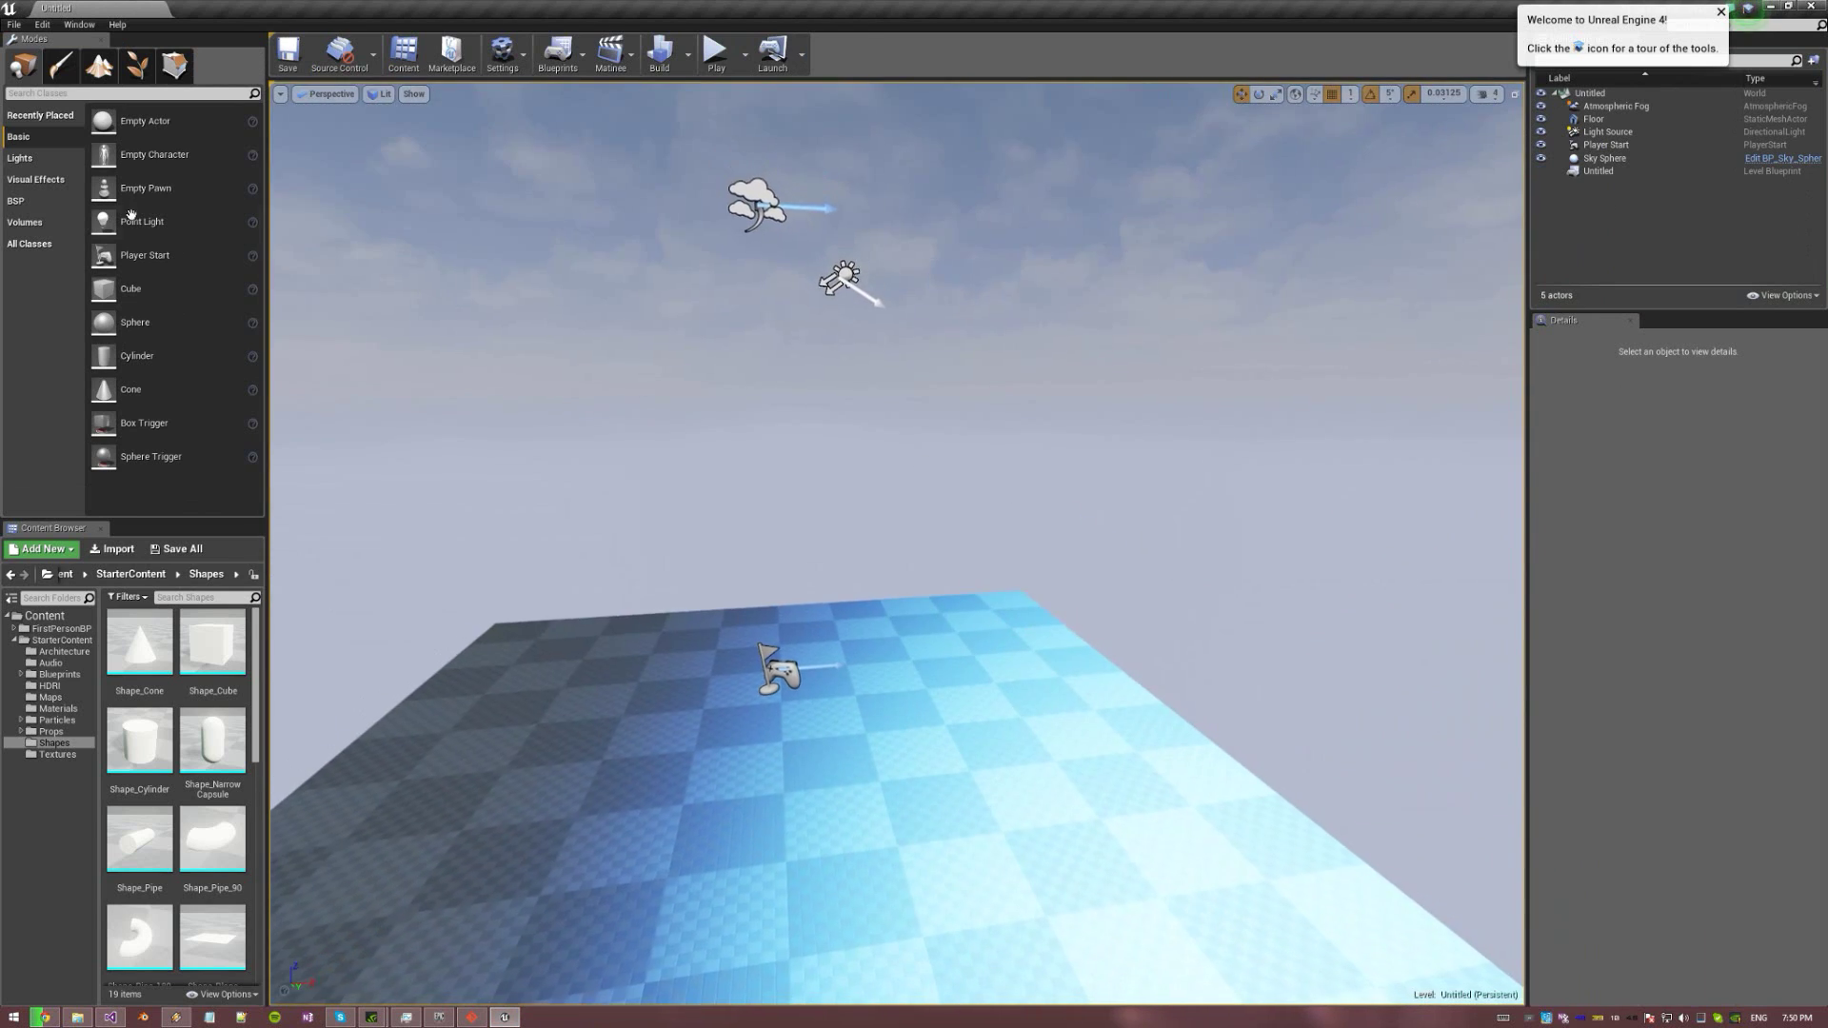
click(53, 224)
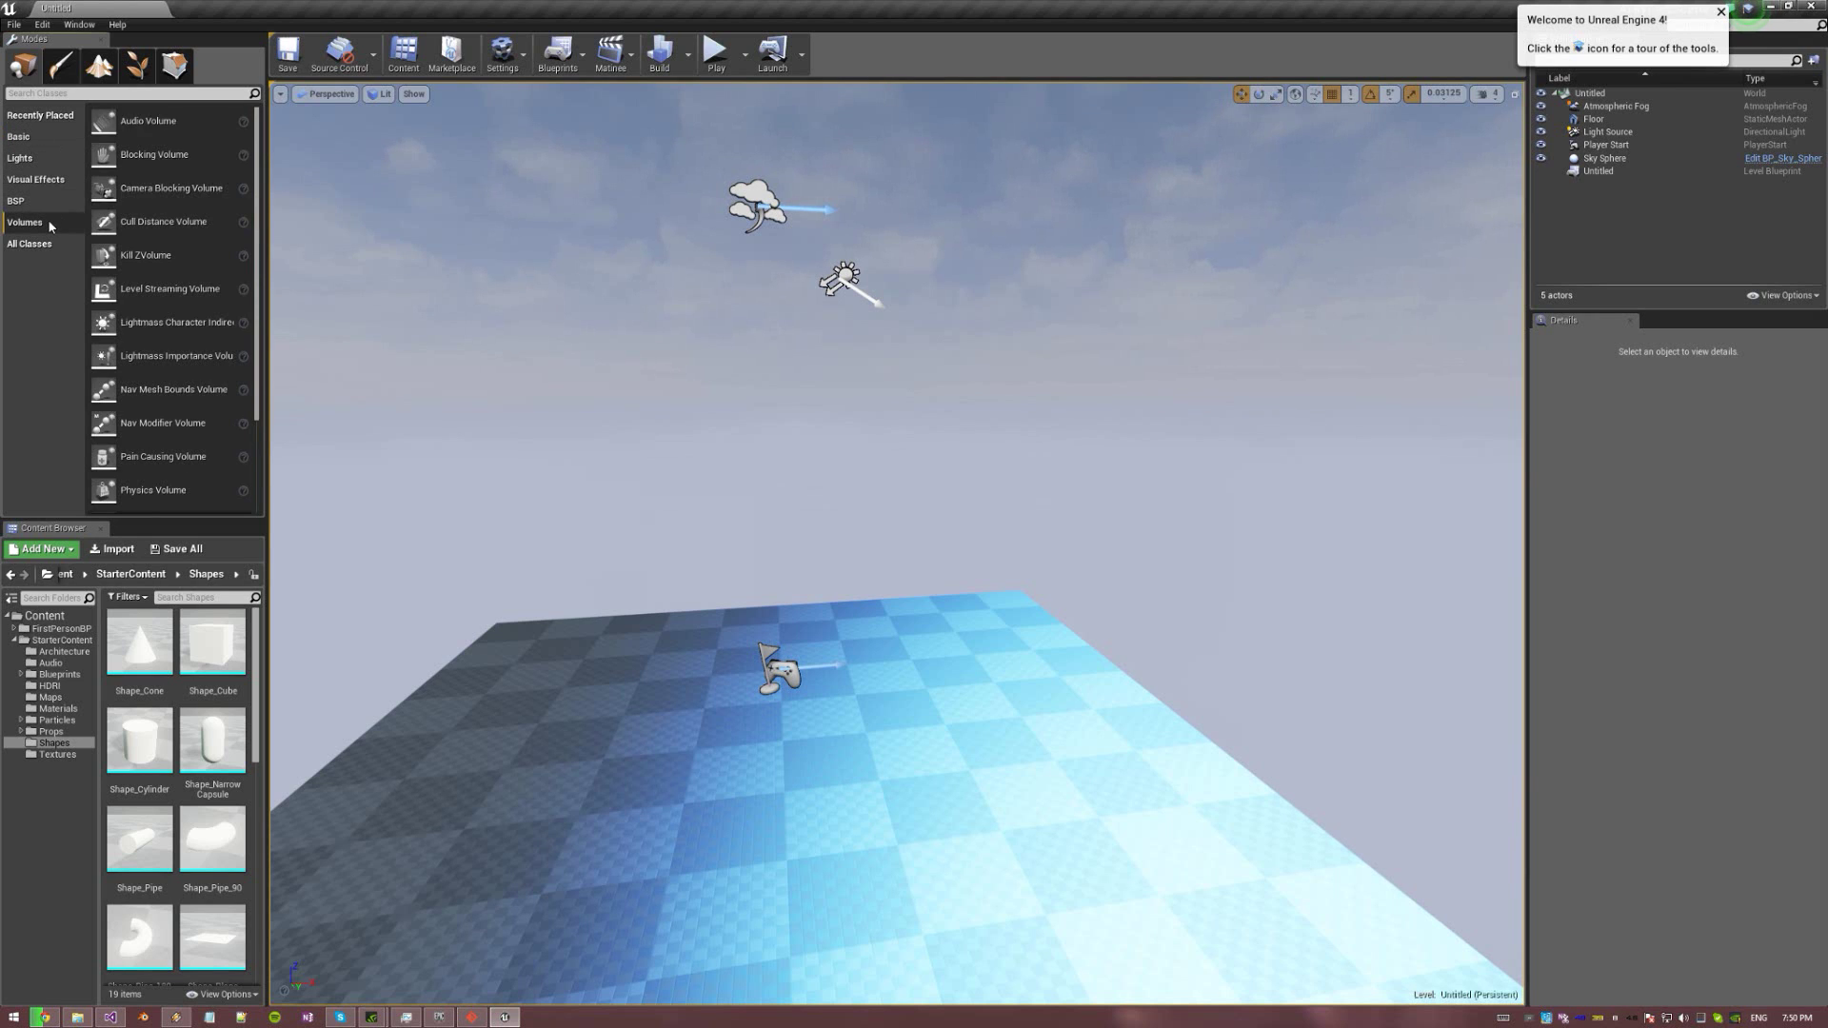
scroll(167, 457, down, 2)
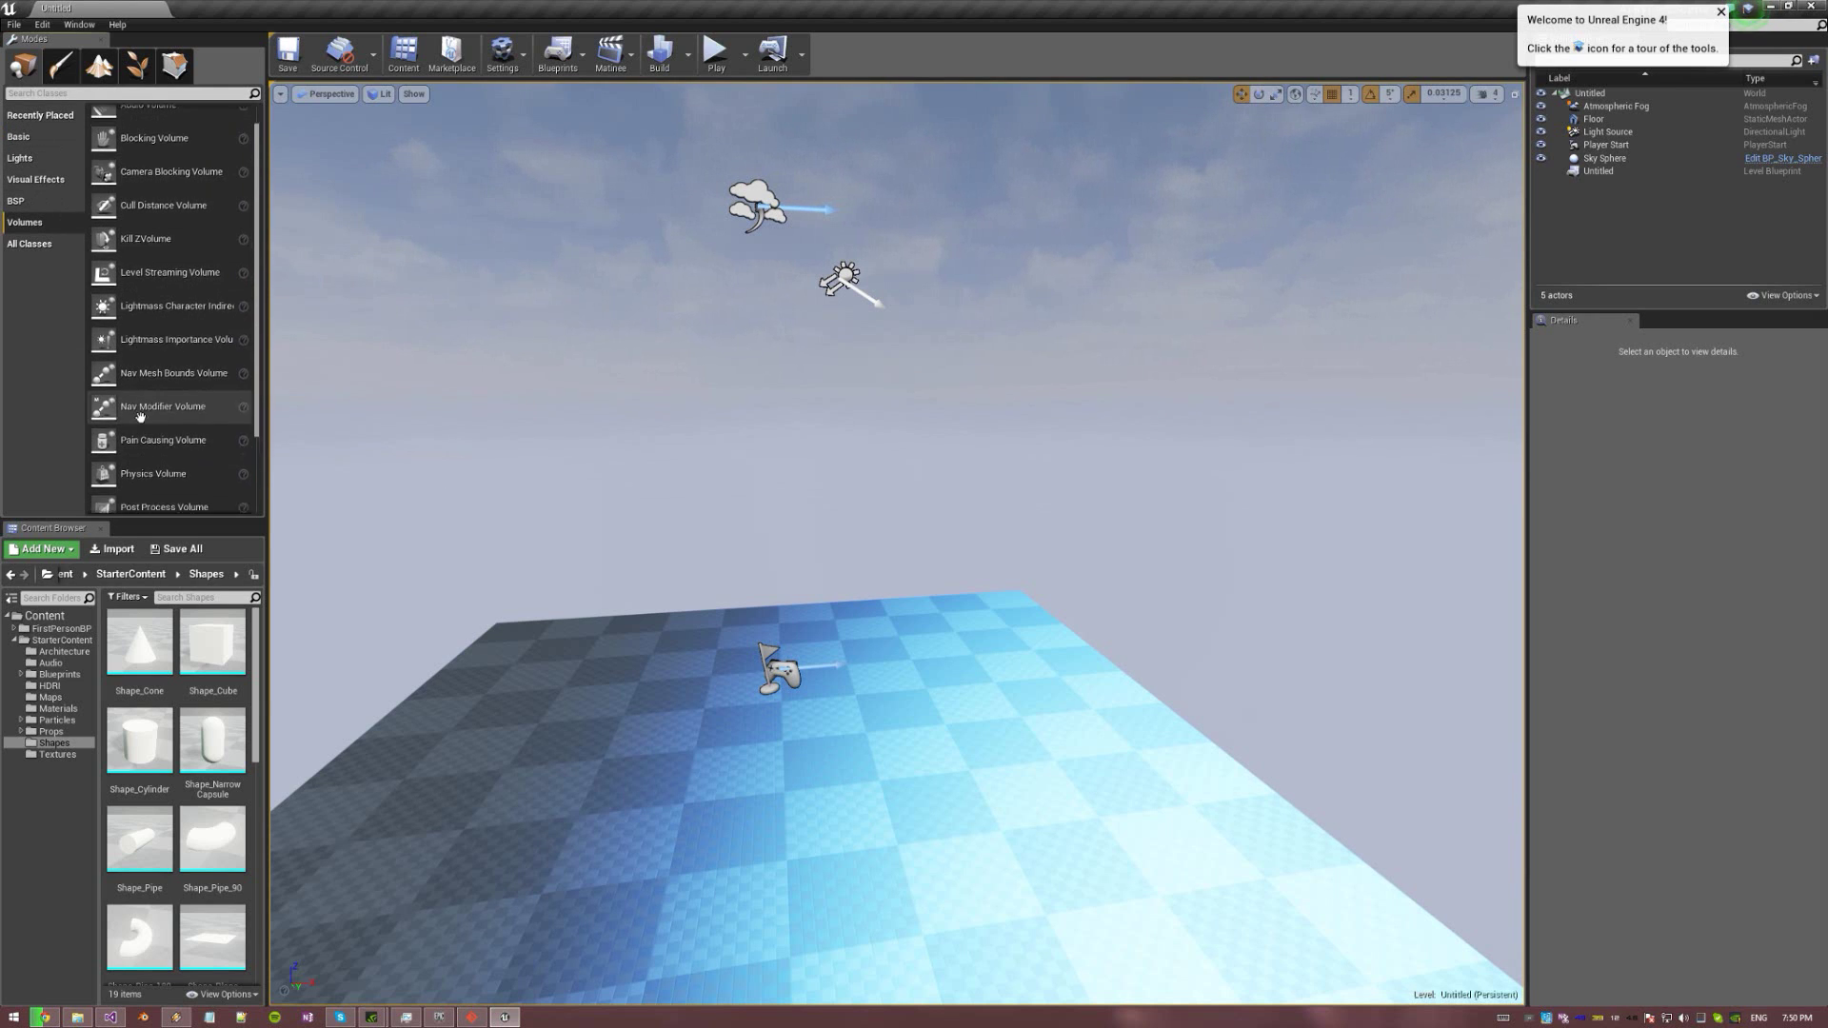
drag(164, 431, 824, 761)
scroll(1042, 400, down, 10)
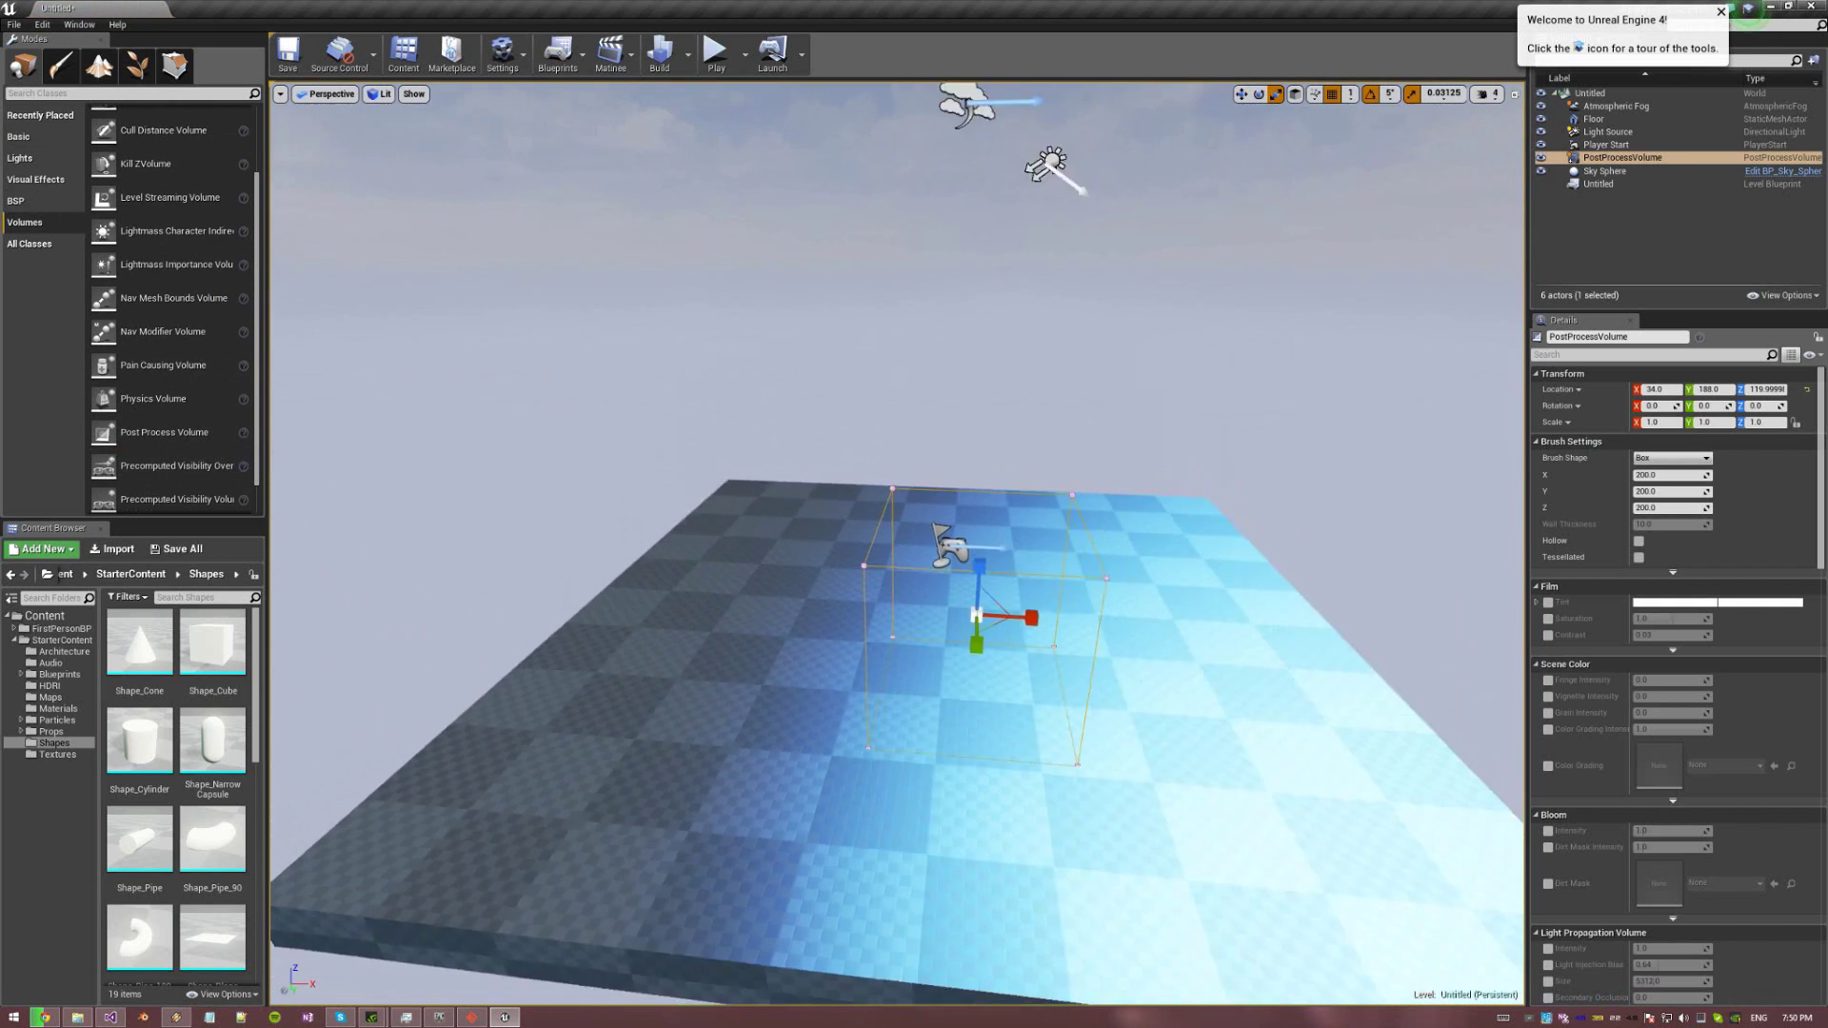
scroll(1039, 413, down, 1)
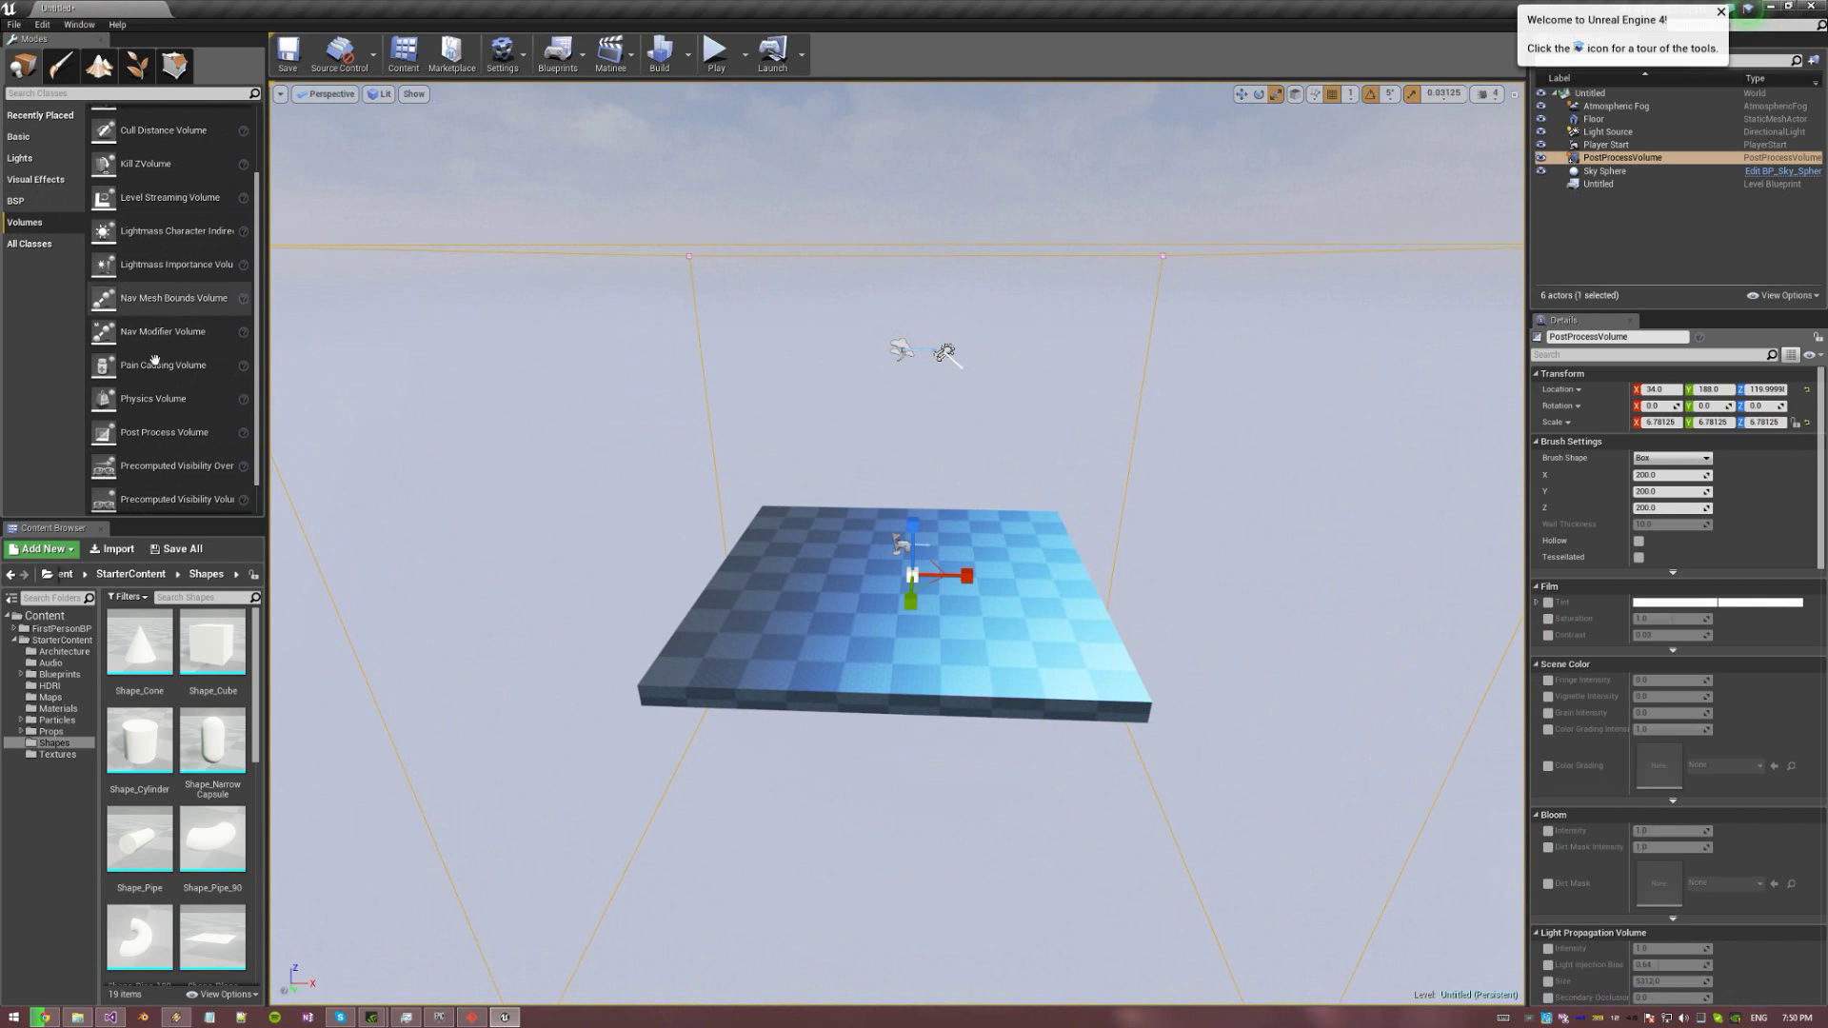
Add a second Post Process Volume at X 0, Y 48 on the platform, scaled to about 4.75 in X and 3.22 in Y
drag(158, 431, 1095, 581)
key(d)
right_drag(921, 563, 704, 575)
drag(664, 584, 838, 469)
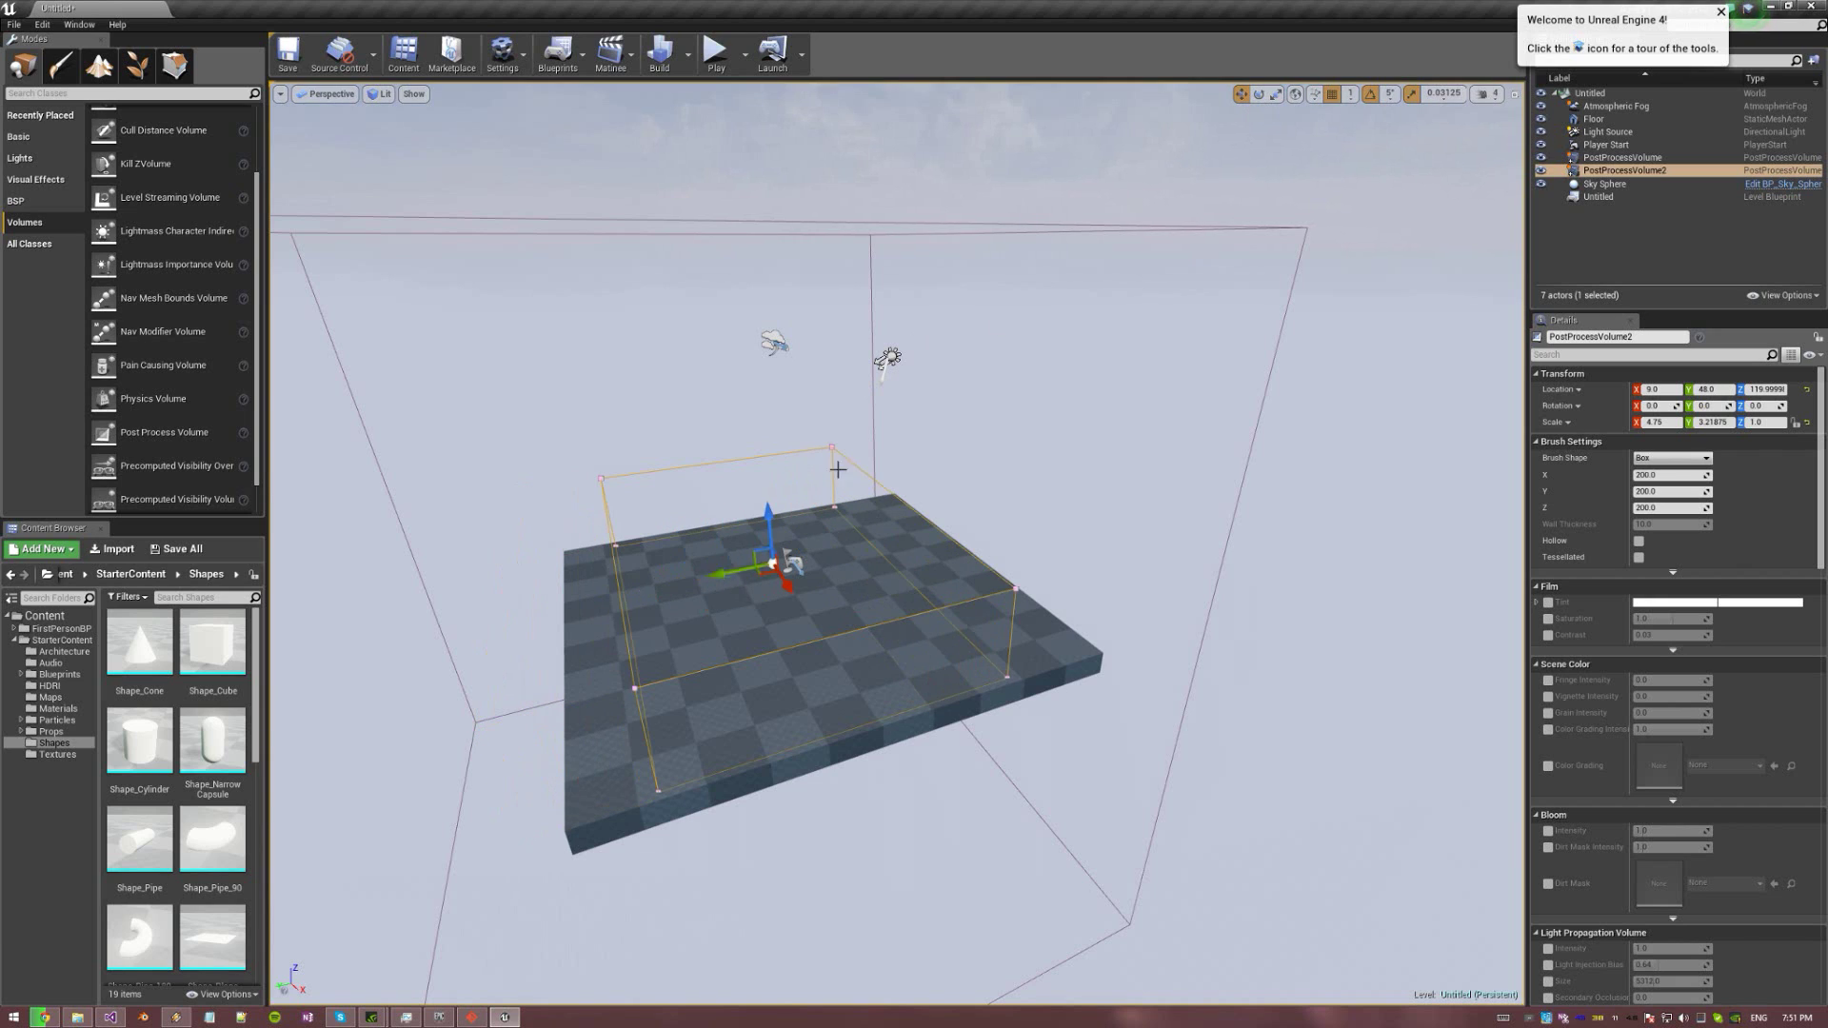
Enlarge the second Post Process Volume around the platform to a scale of about 5.16 in X, 4.69 in Y and 2.31 in Z
click(1275, 93)
drag(726, 574, 717, 575)
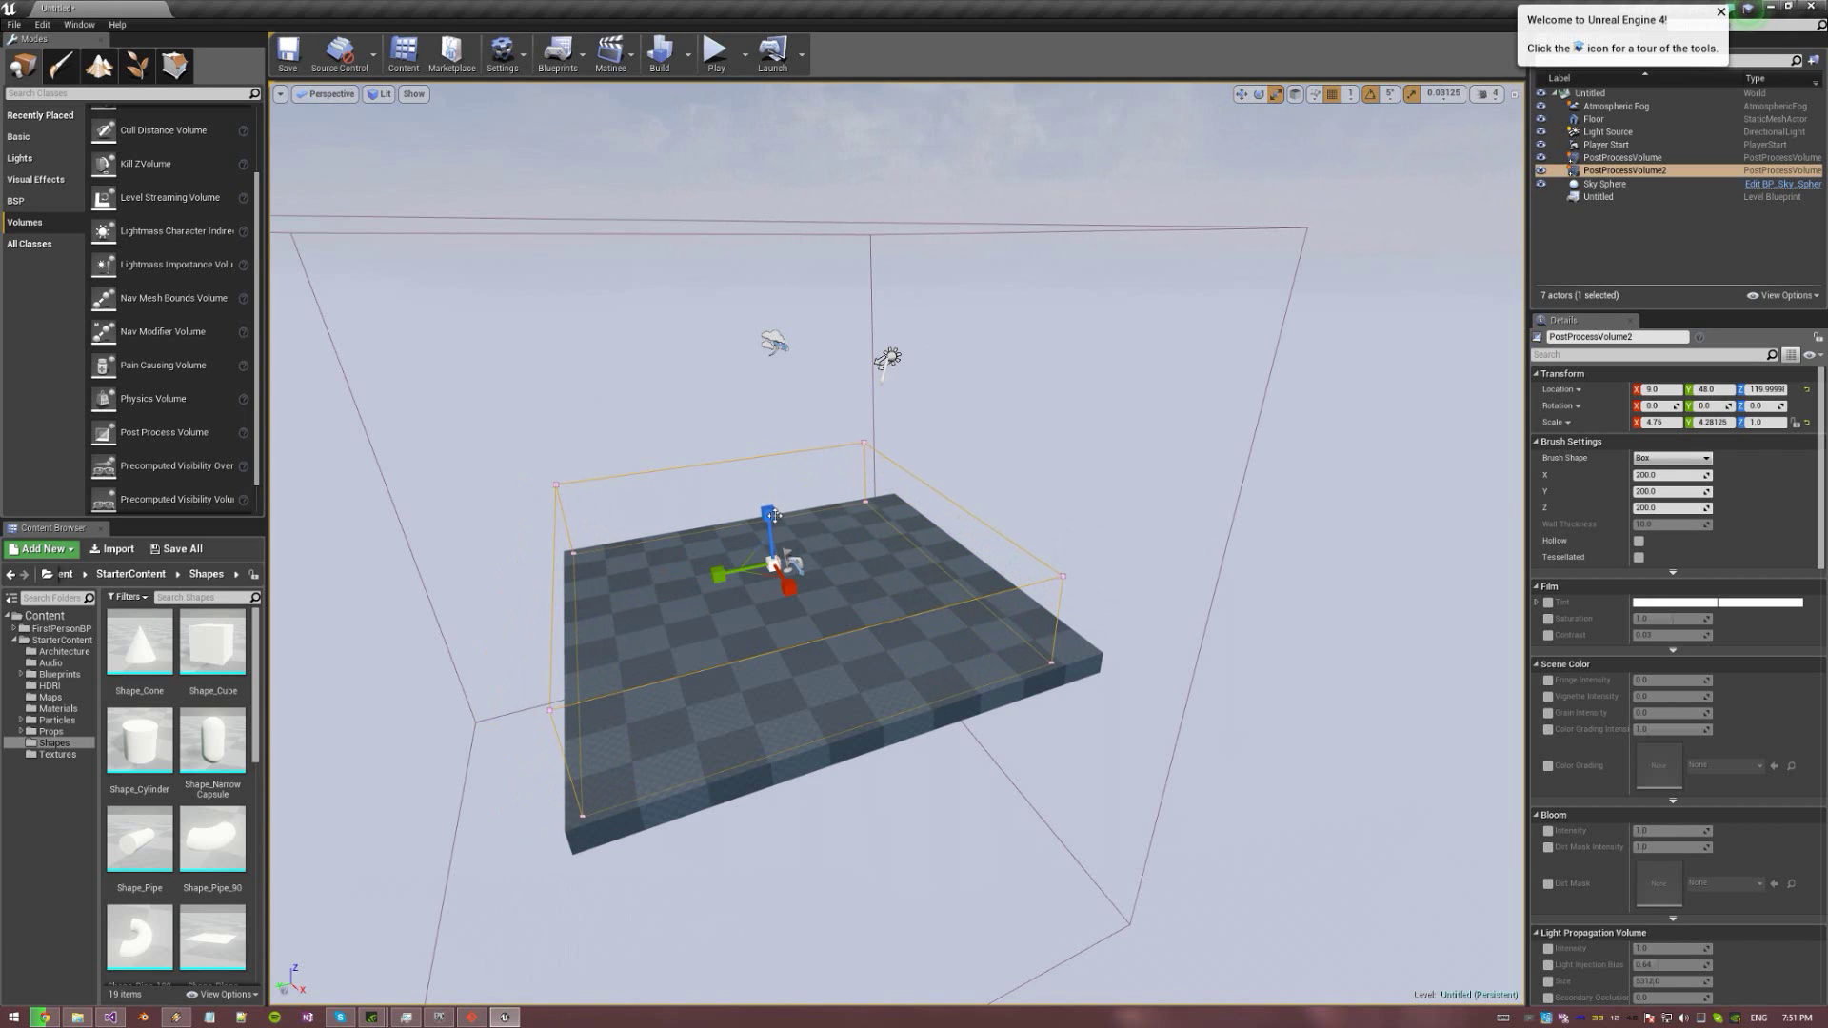
drag(773, 515, 1095, 348)
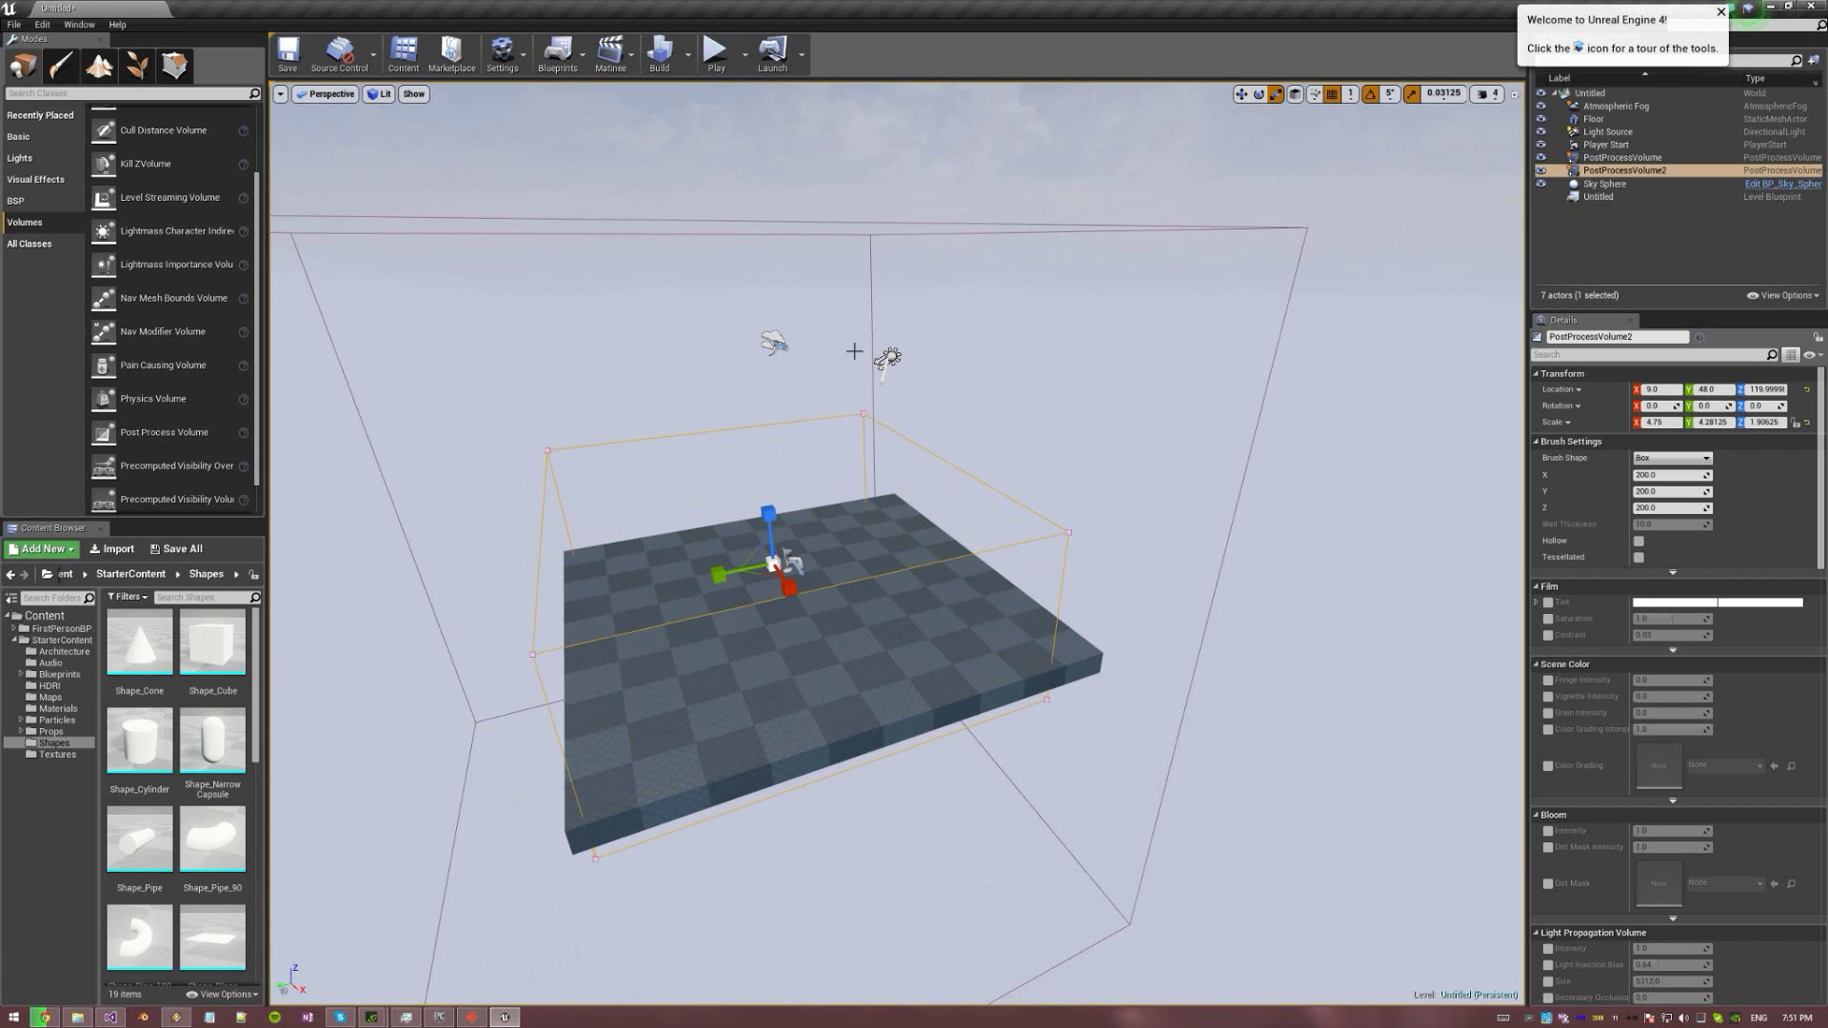
drag(773, 561, 801, 543)
right_drag(779, 556, 1104, 528)
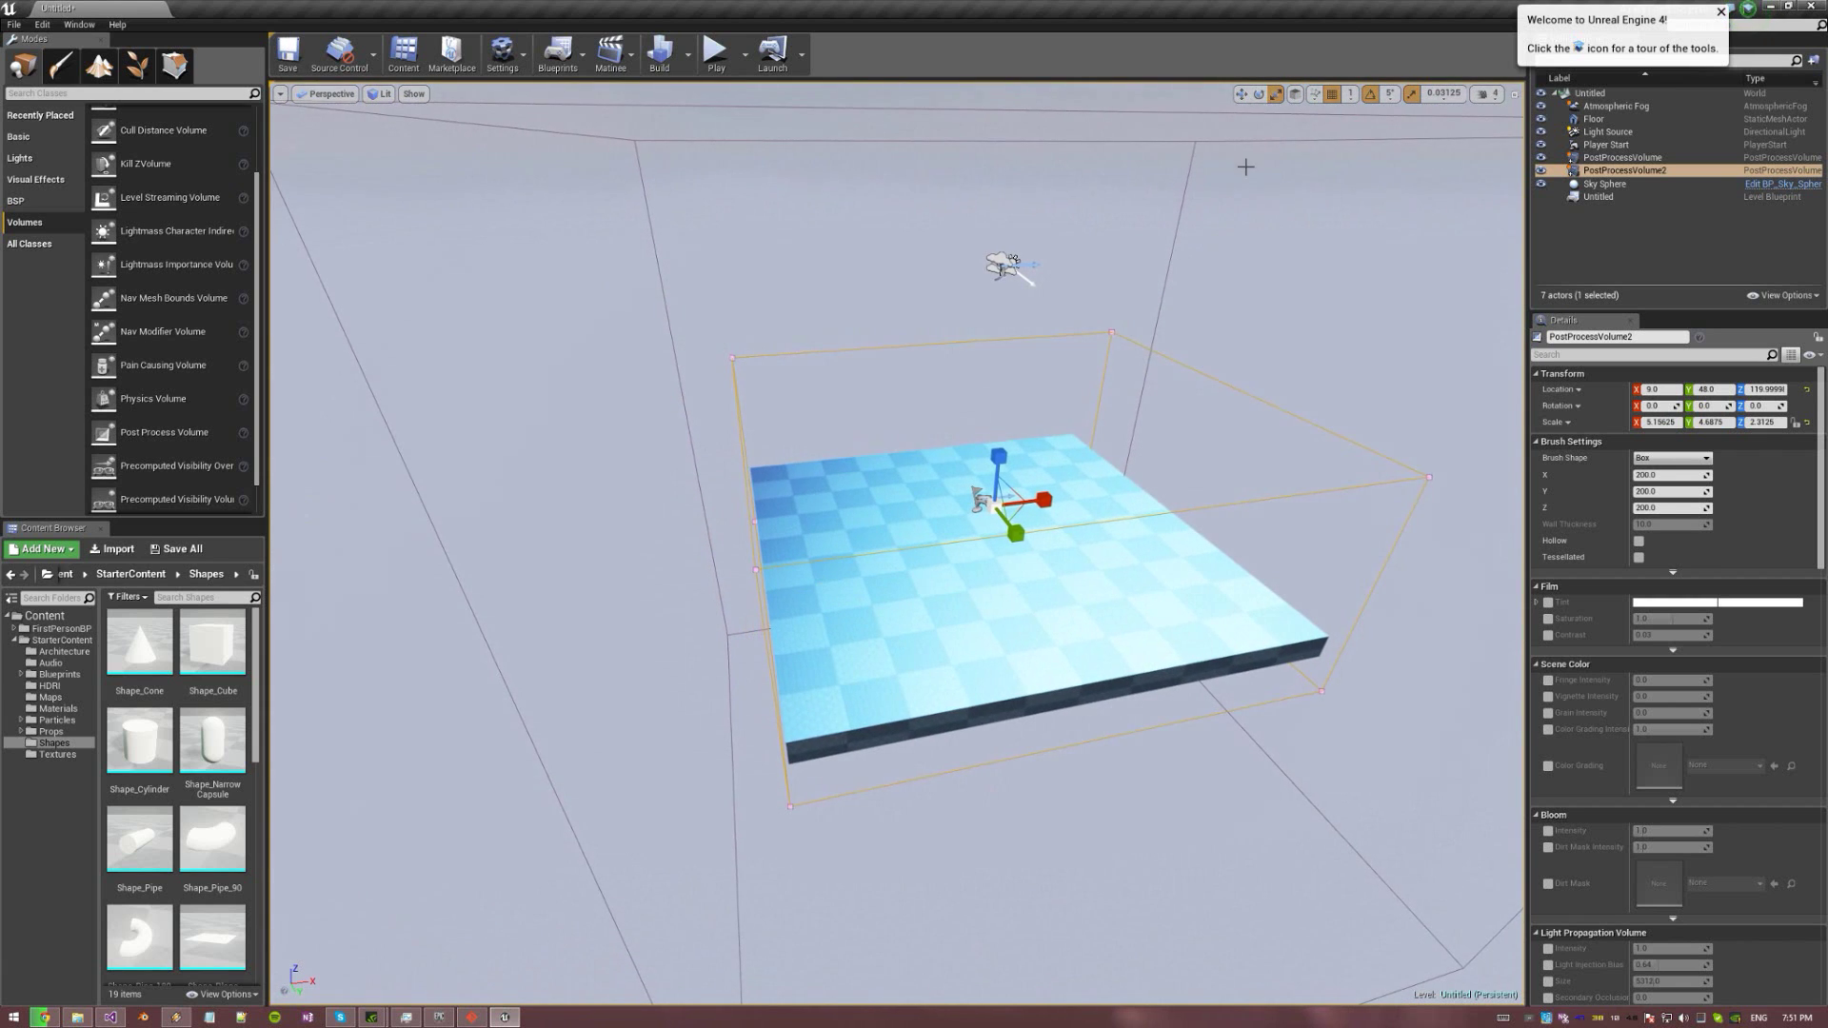
Move the second Post Process Volume to Y -17 and scale it to about 5.44 in X, 5.56 in Y and 2.59 in Z
click(1242, 94)
right_drag(857, 514, 1066, 486)
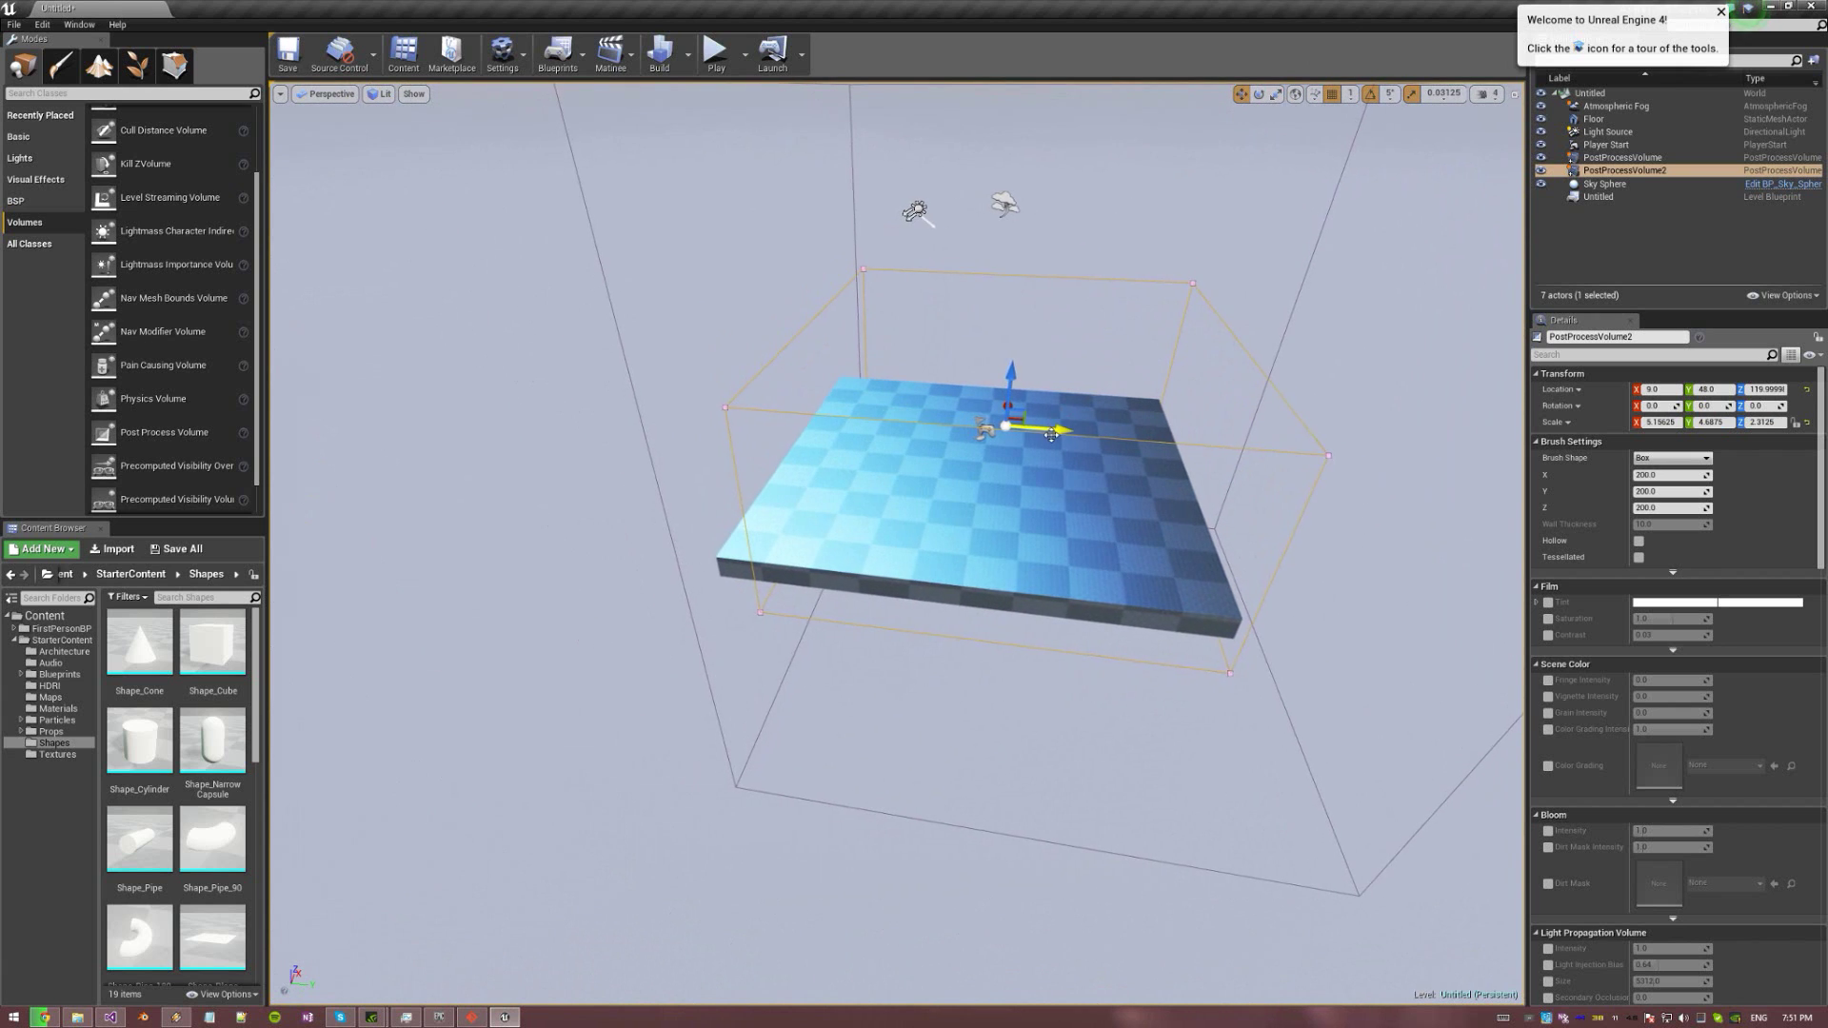
click(1275, 94)
drag(1035, 427, 1057, 428)
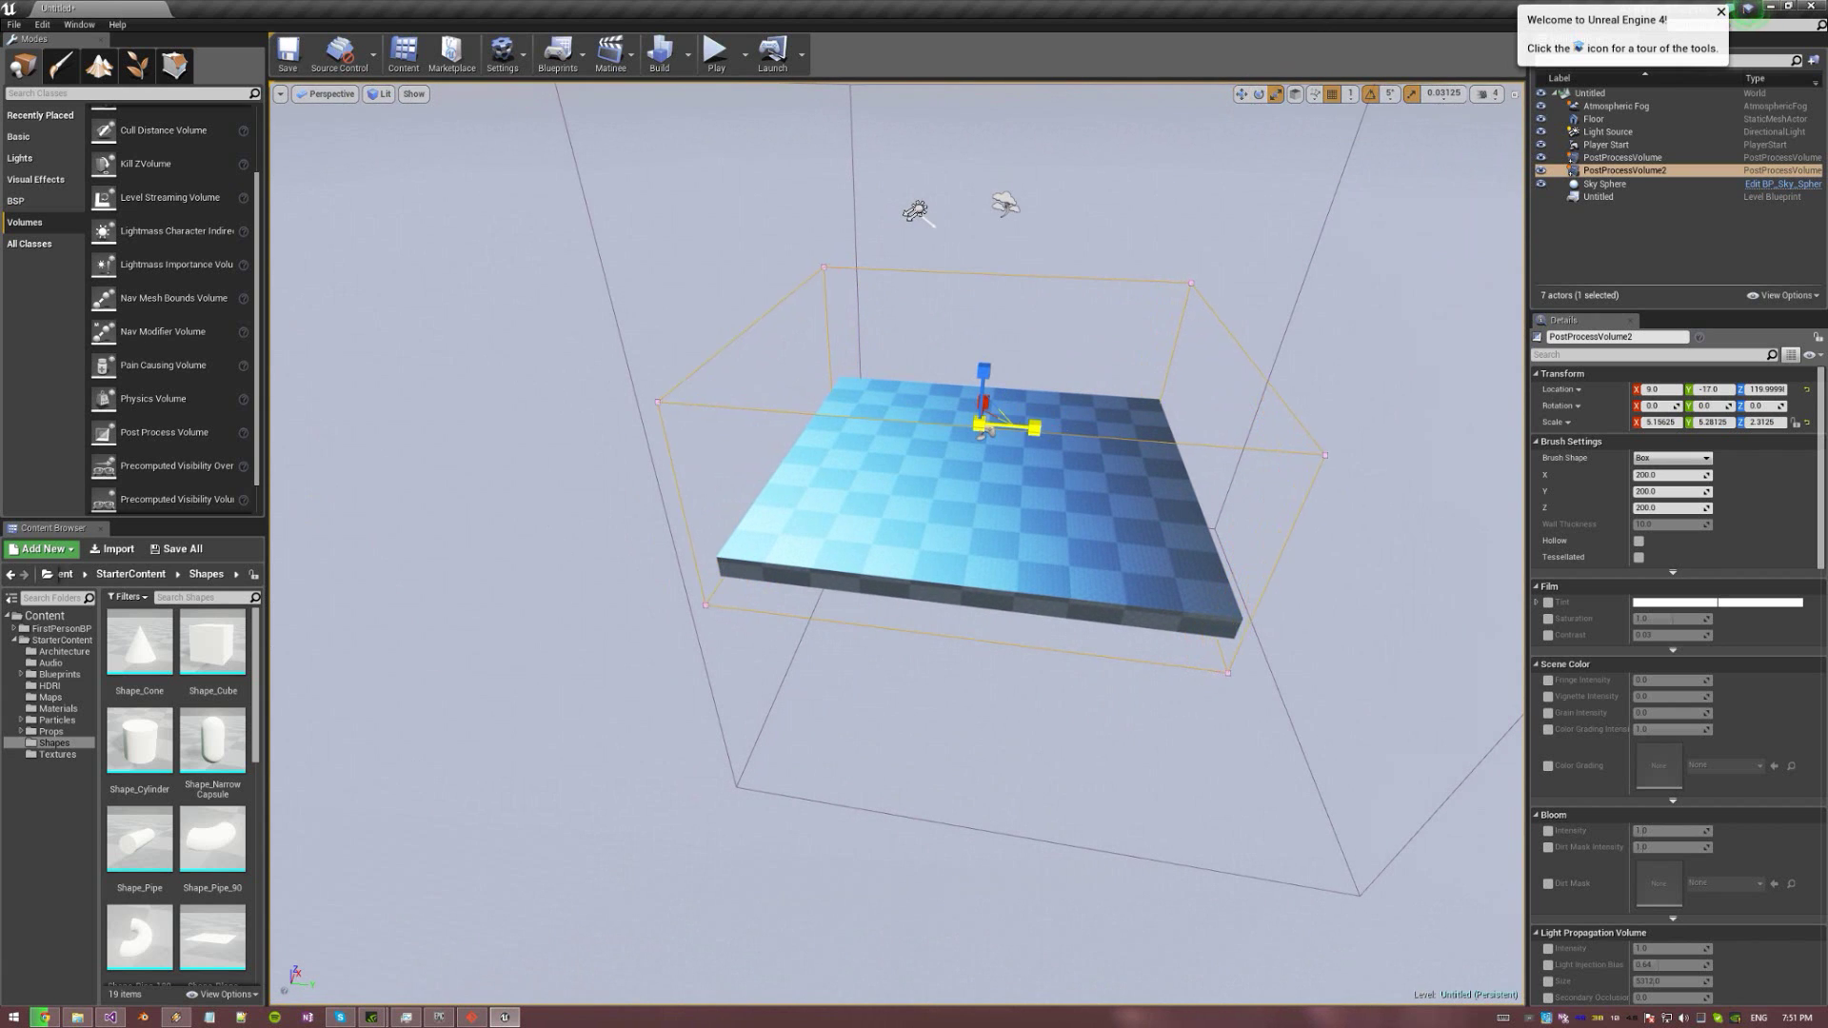
right_drag(1057, 429, 809, 350)
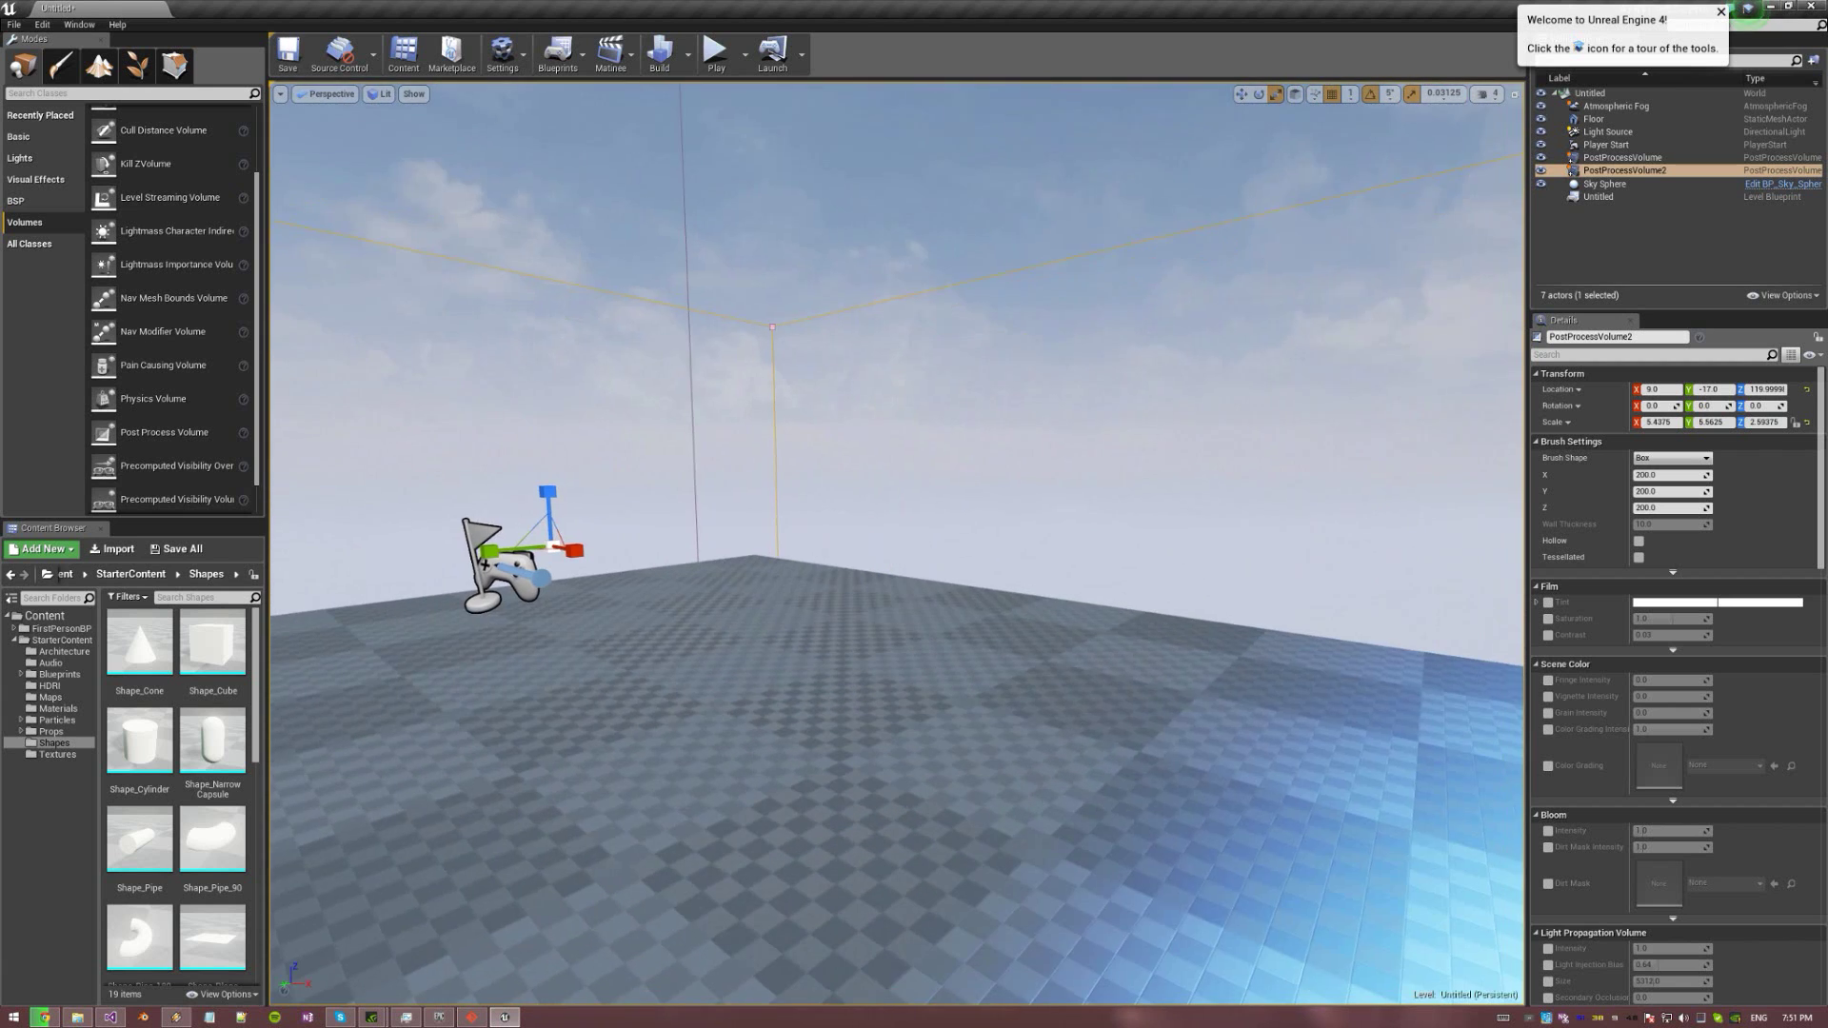
Rename the second Post Process Volume as AHRBounds
scroll(1601, 557, down, 10)
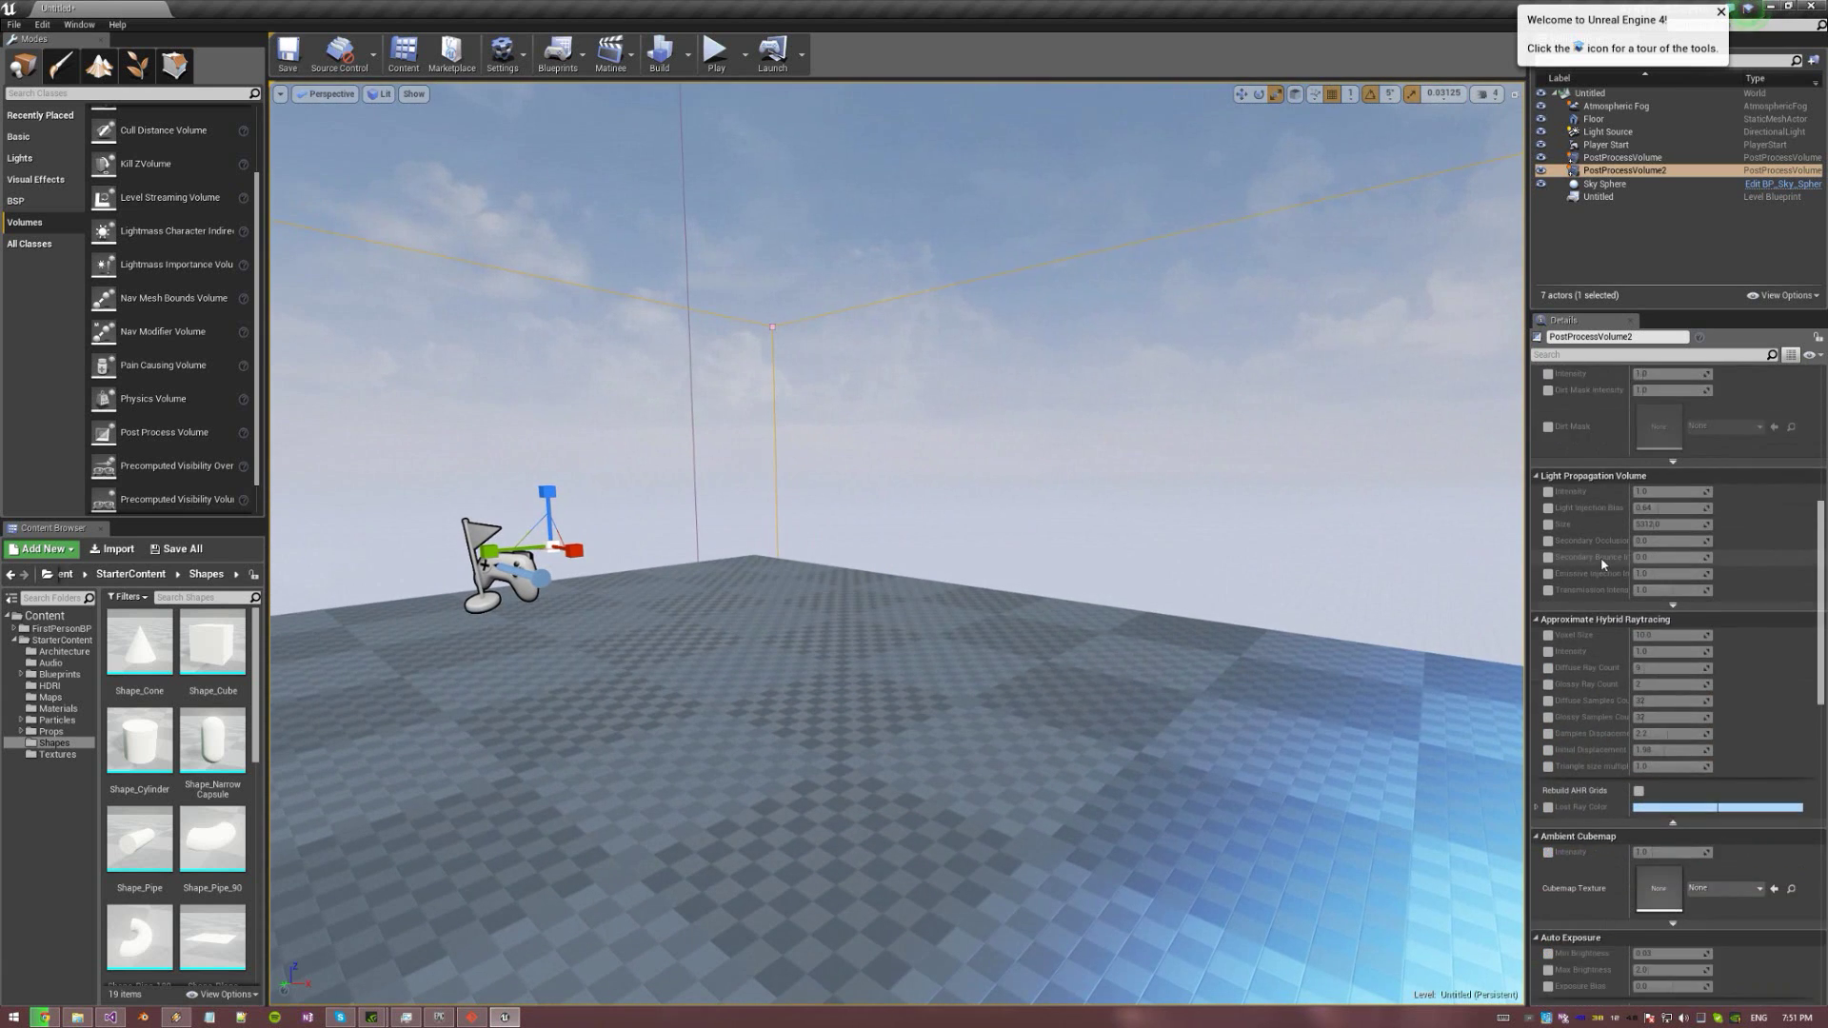
scroll(1611, 575, down, 1)
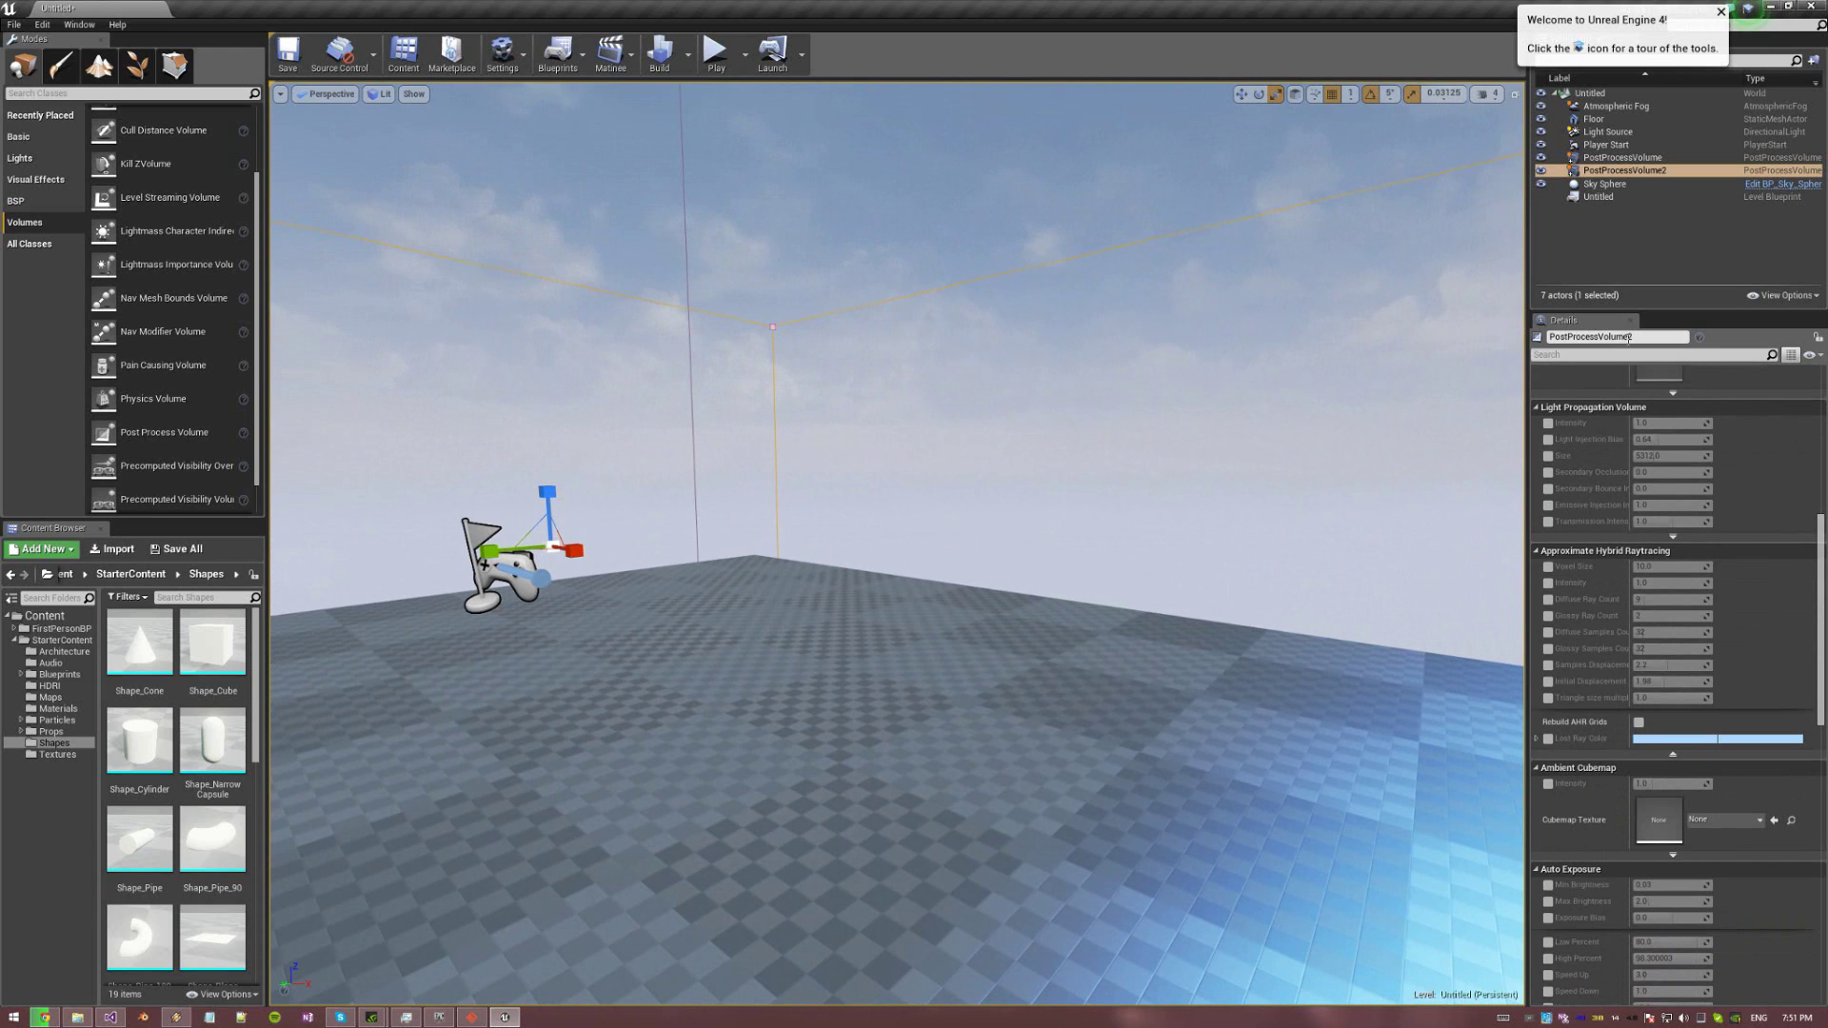
click(1671, 335)
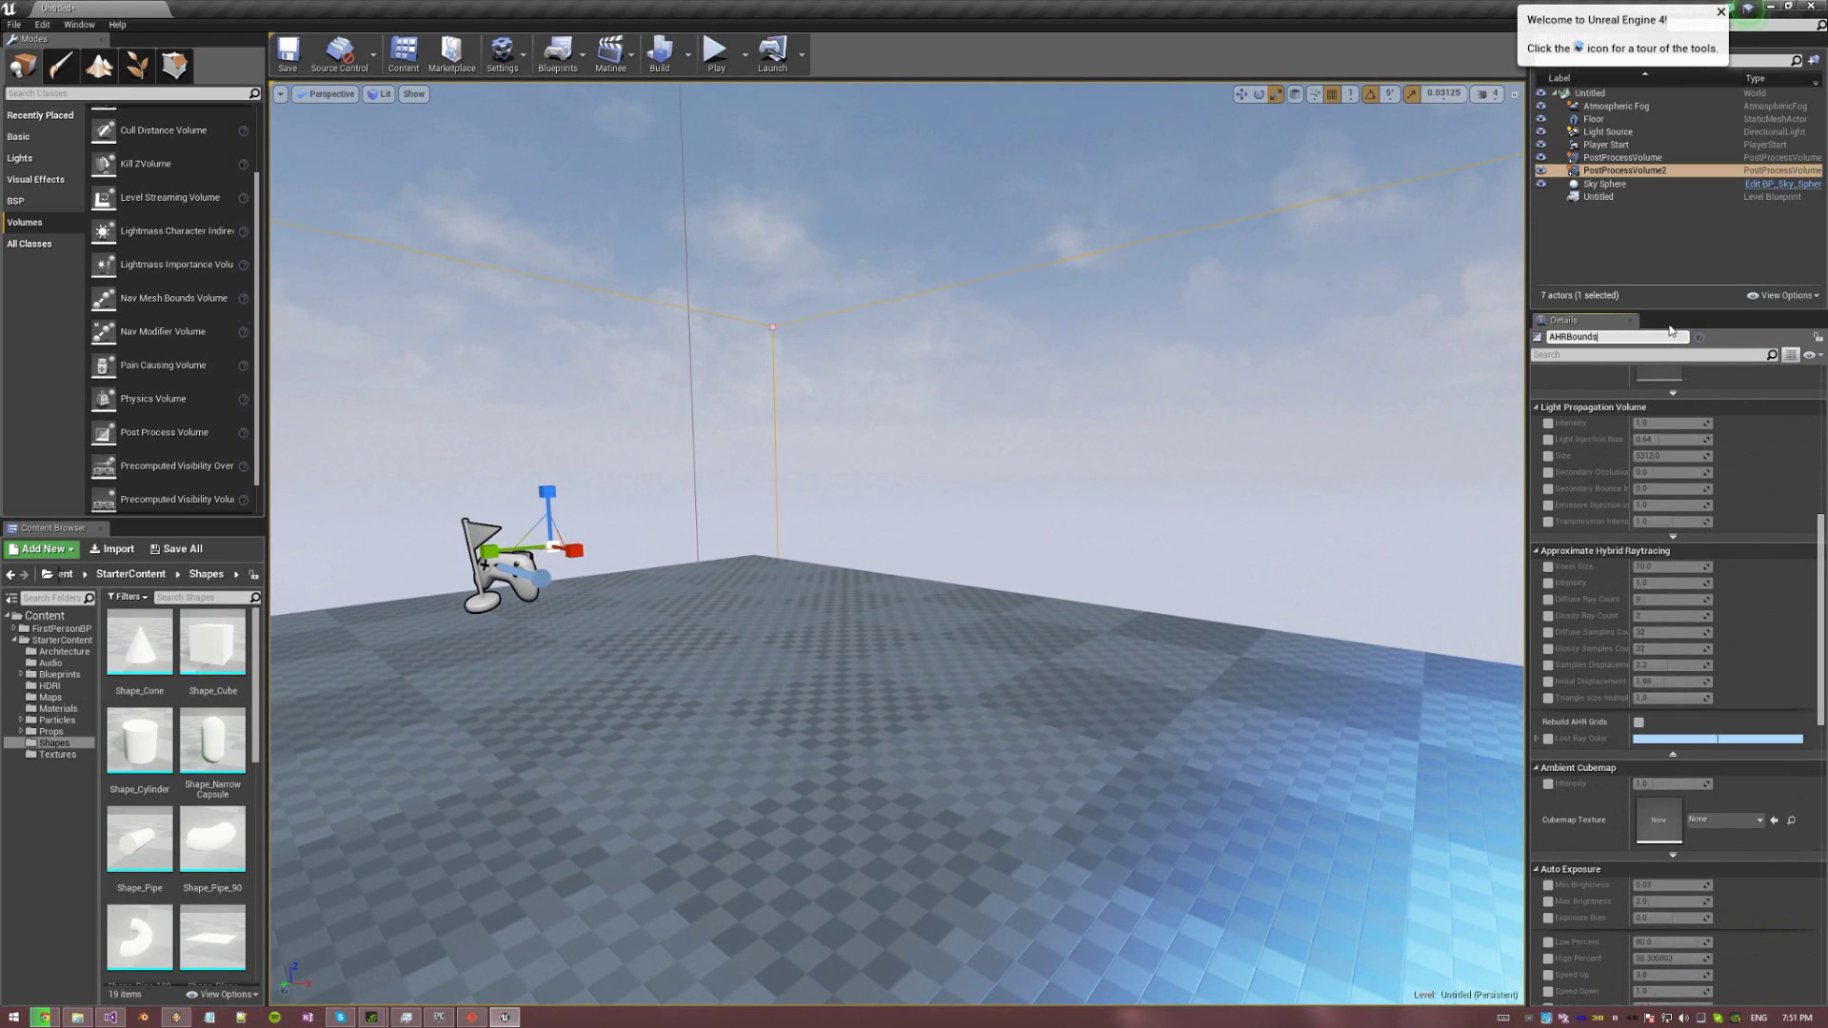
key(Return)
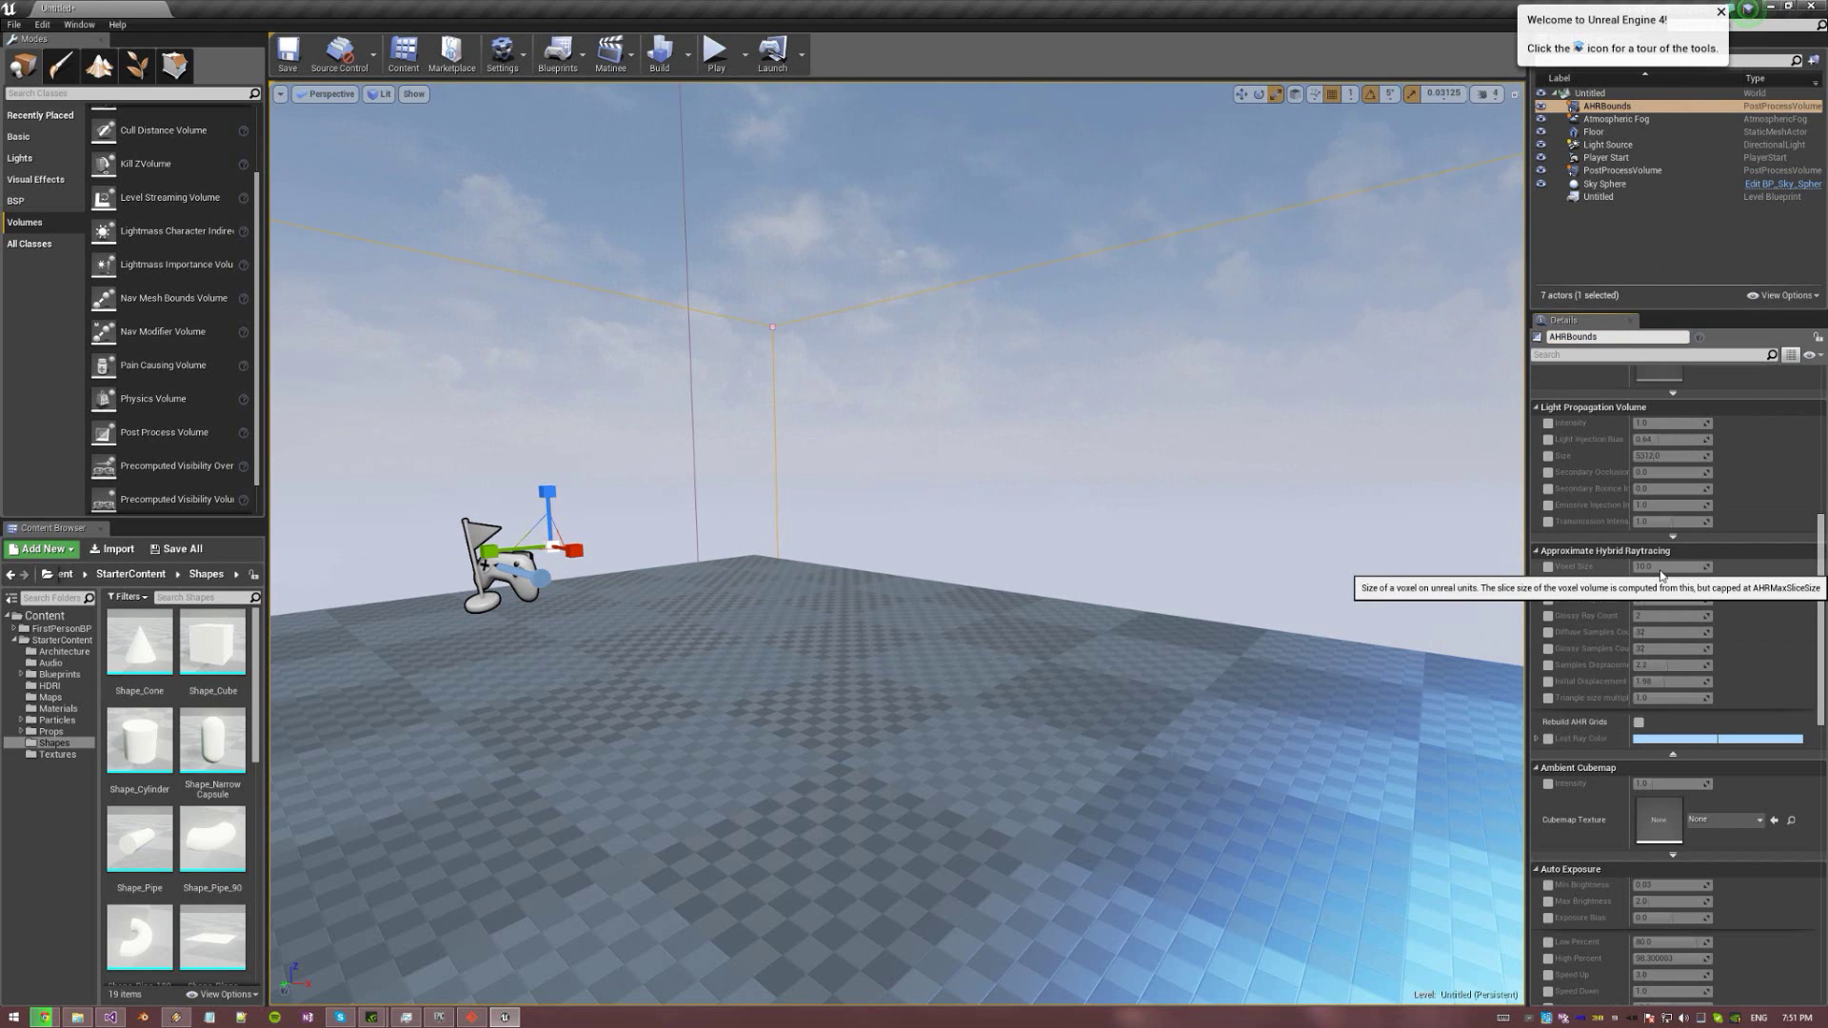
Enable the Voxel Size override for AHRBounds and make the volume define the AHR grid settings
click(1548, 568)
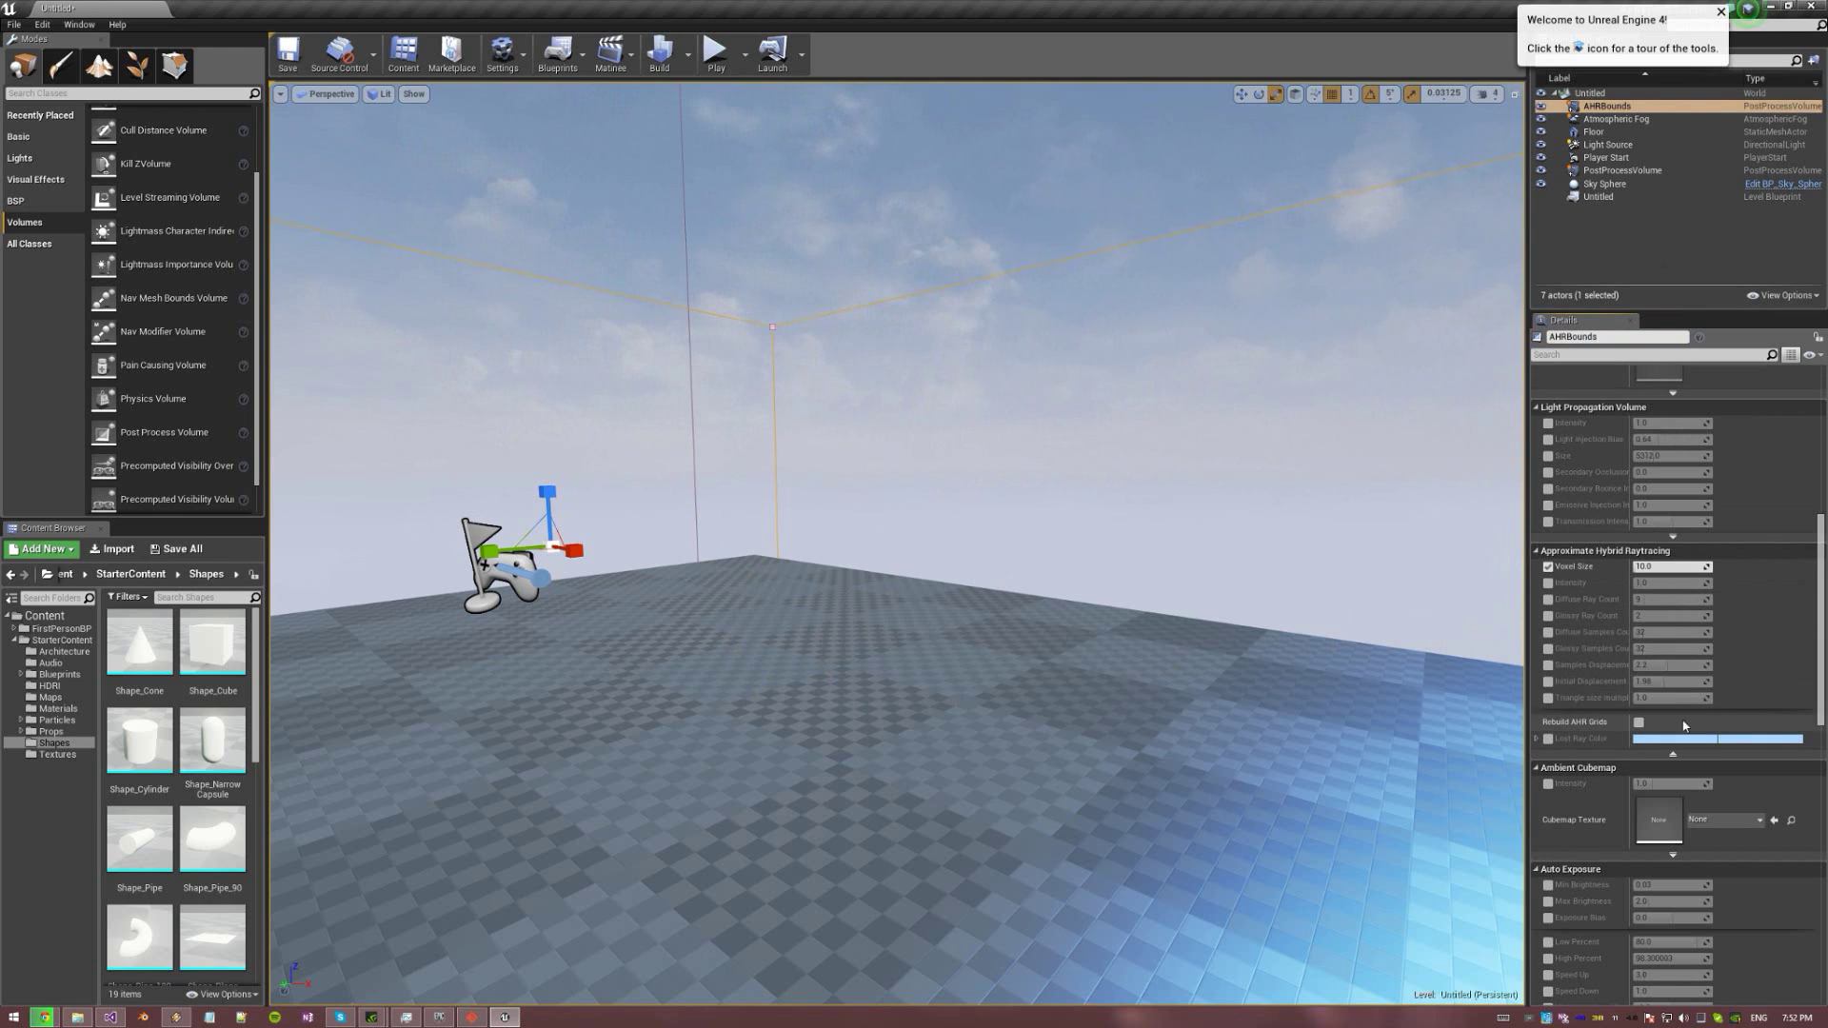
scroll(1571, 724, down, 2)
scroll(1618, 833, down, 2)
scroll(1646, 827, down, 3)
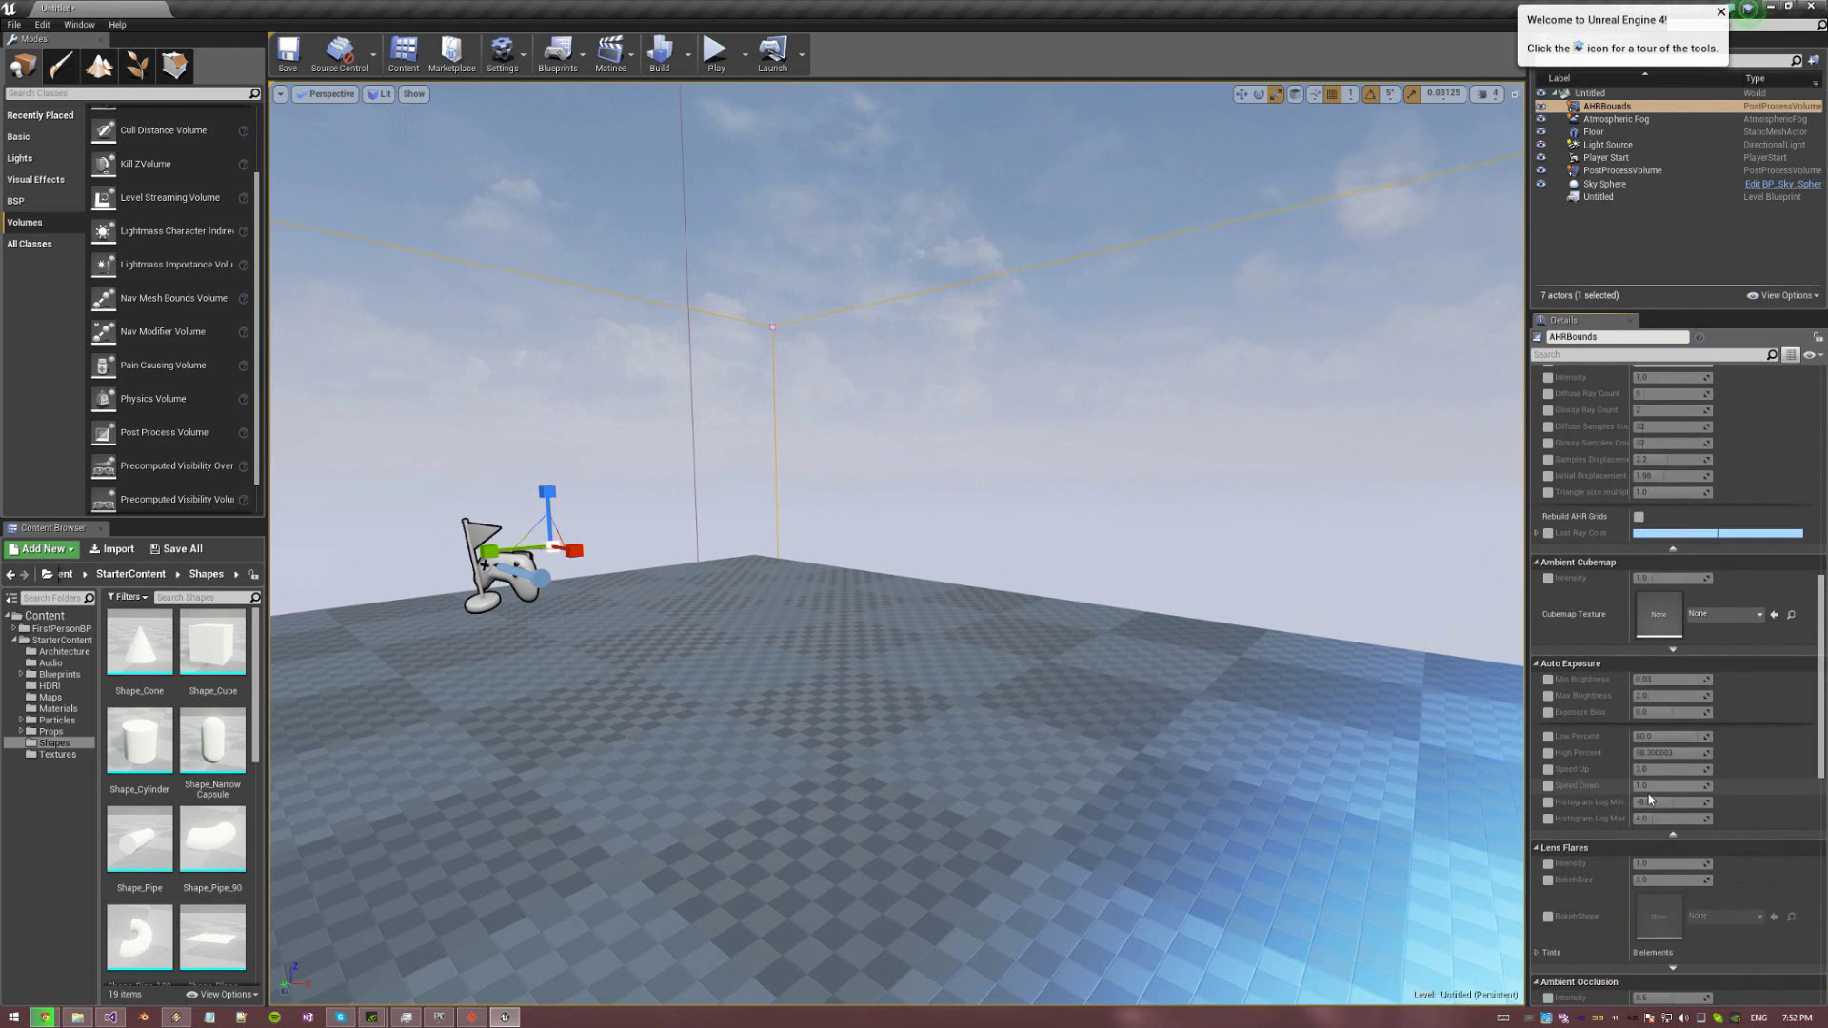
scroll(1699, 705, down, 15)
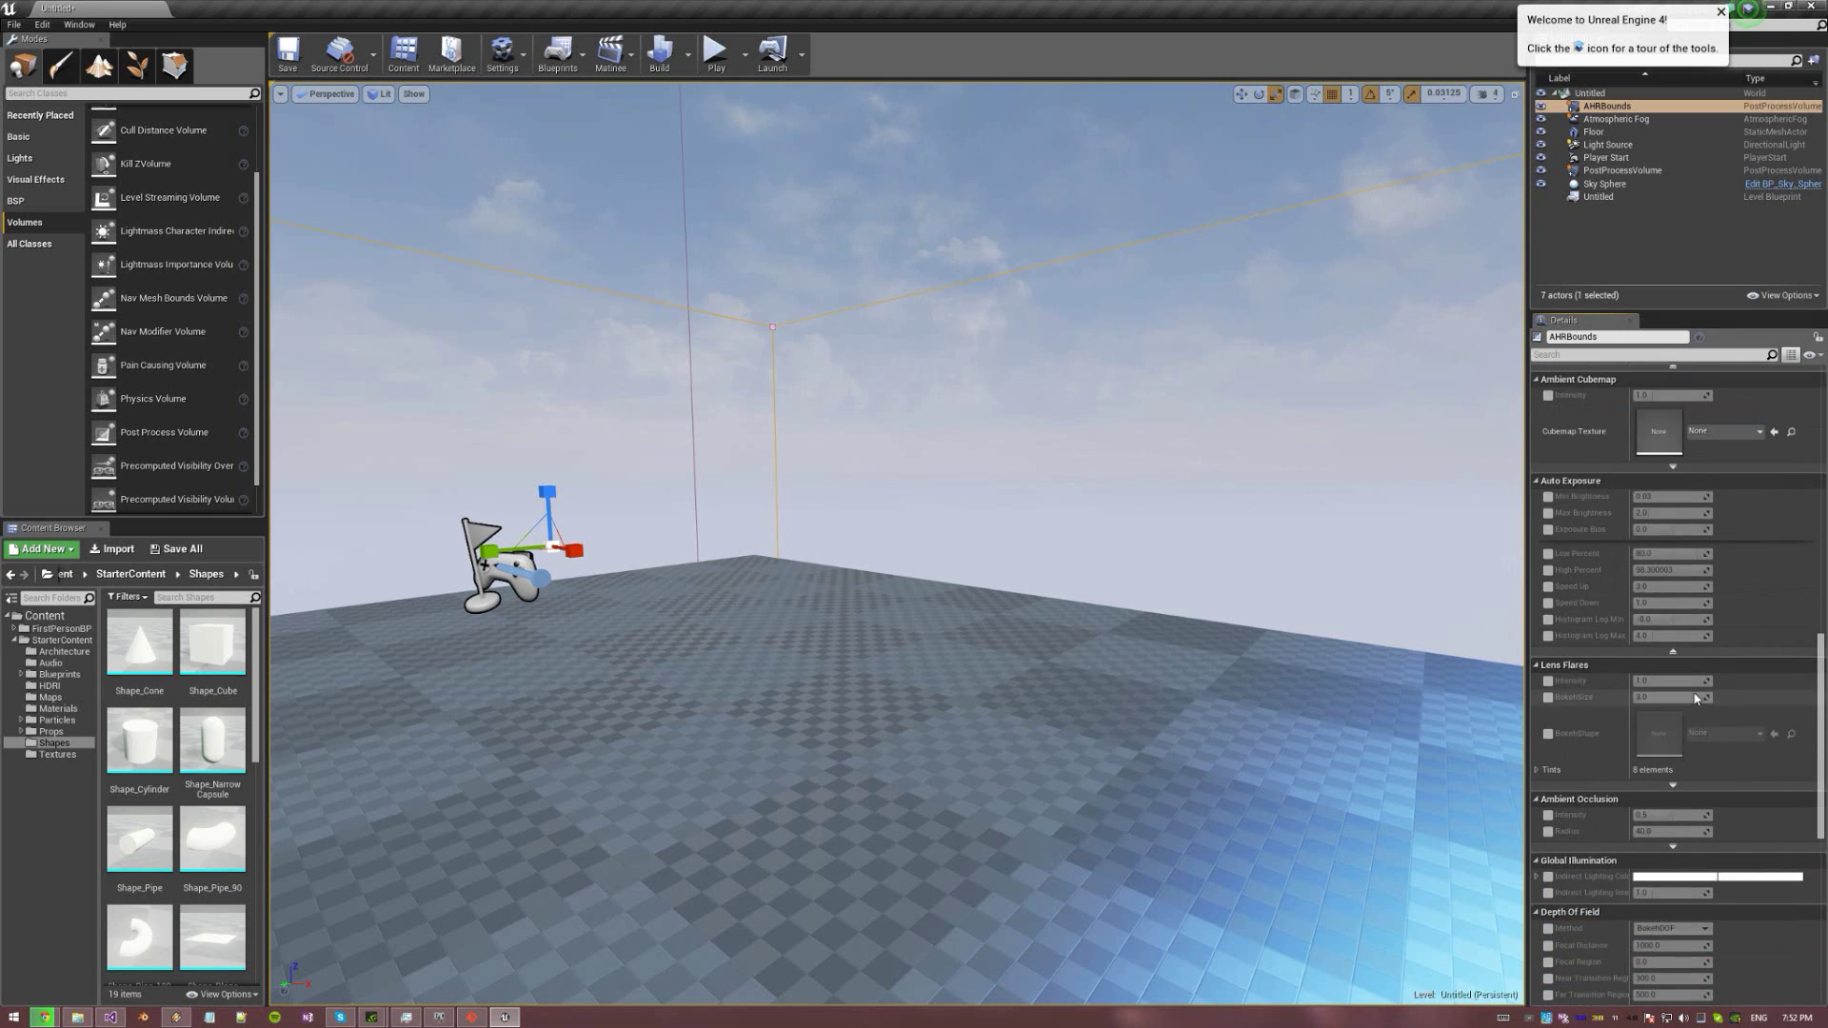
scroll(1683, 715, down, 8)
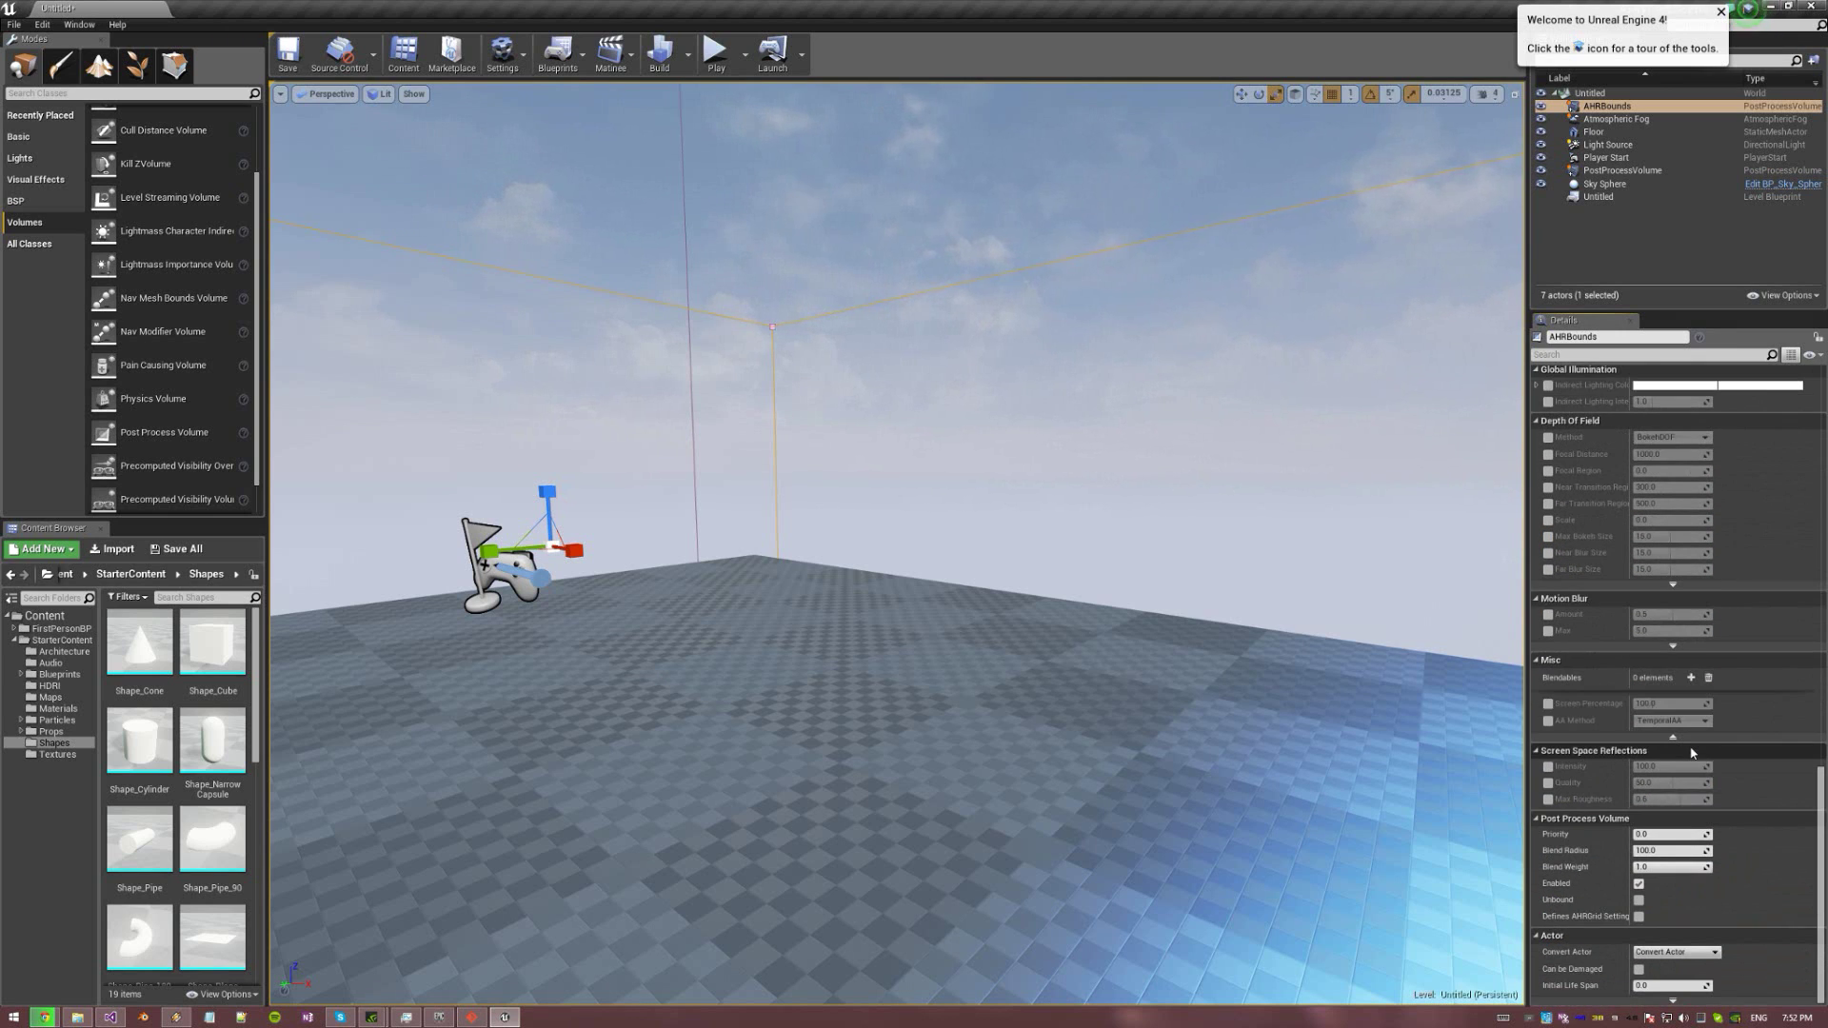
click(1638, 917)
Apply the M_Brick_Cut_Stone material from StarterContent to the floor
right_drag(1082, 583, 685, 632)
click(495, 718)
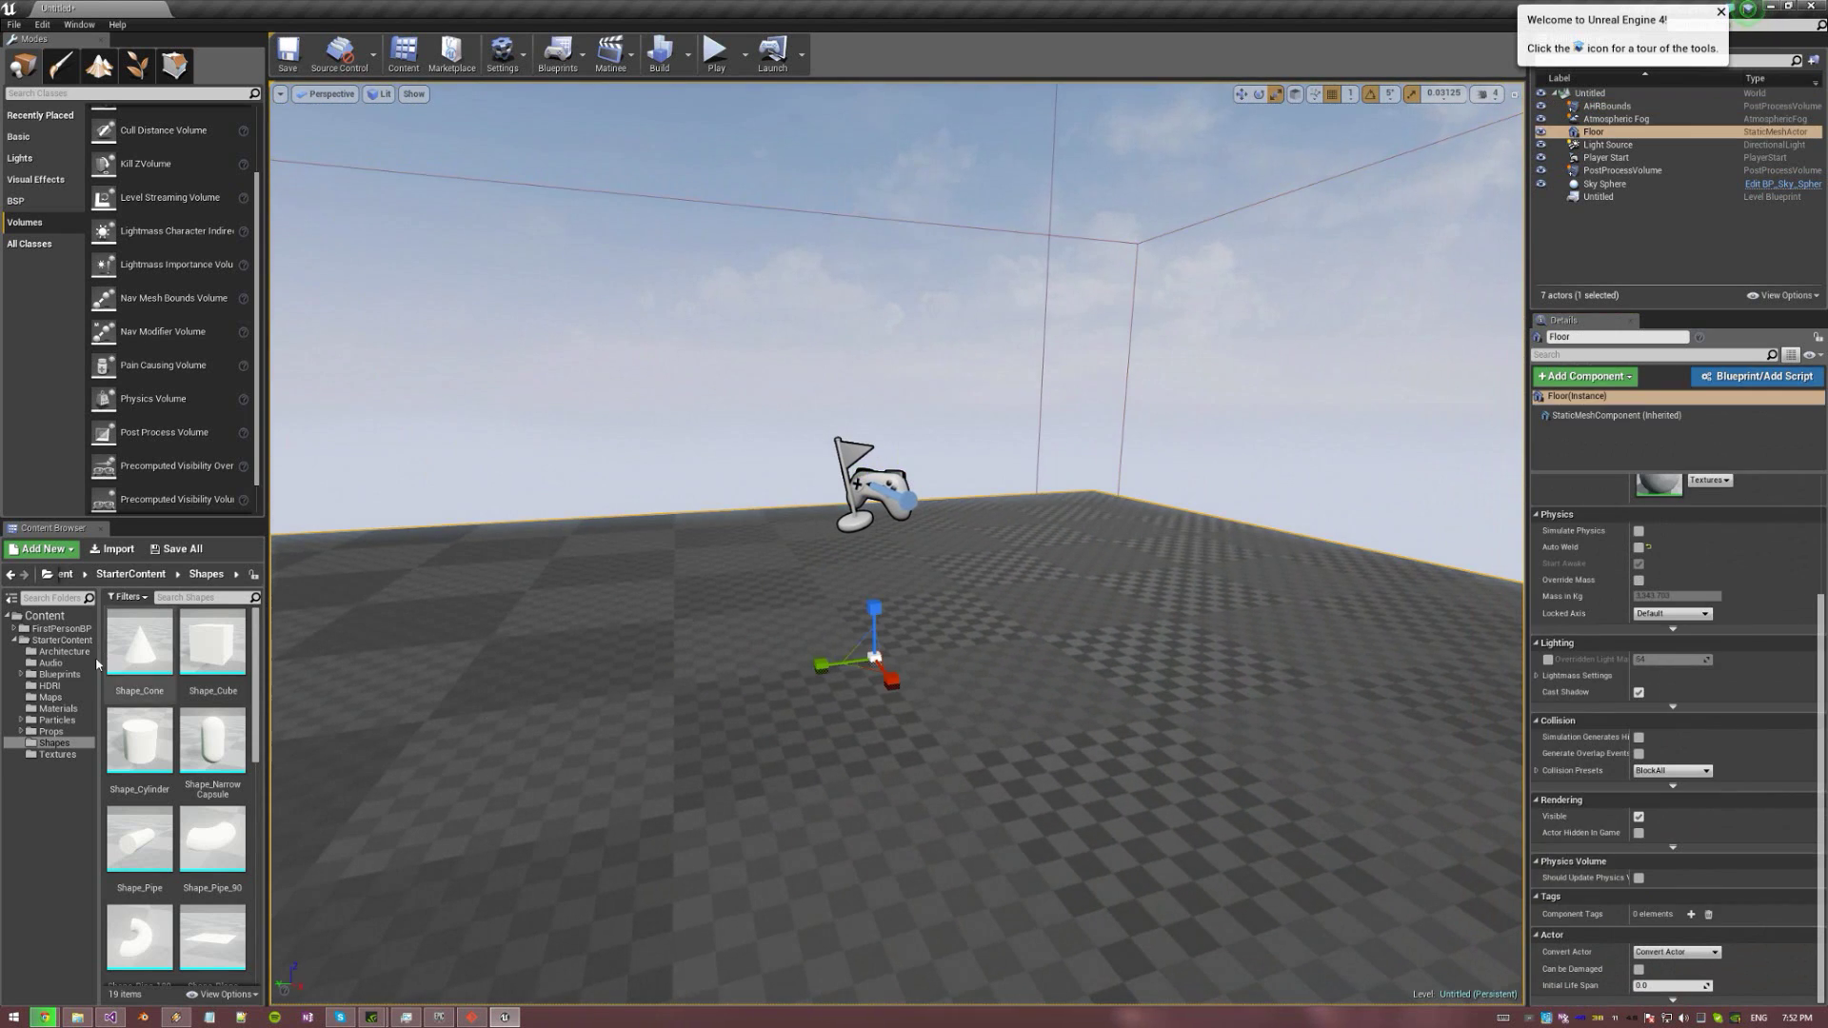
click(57, 709)
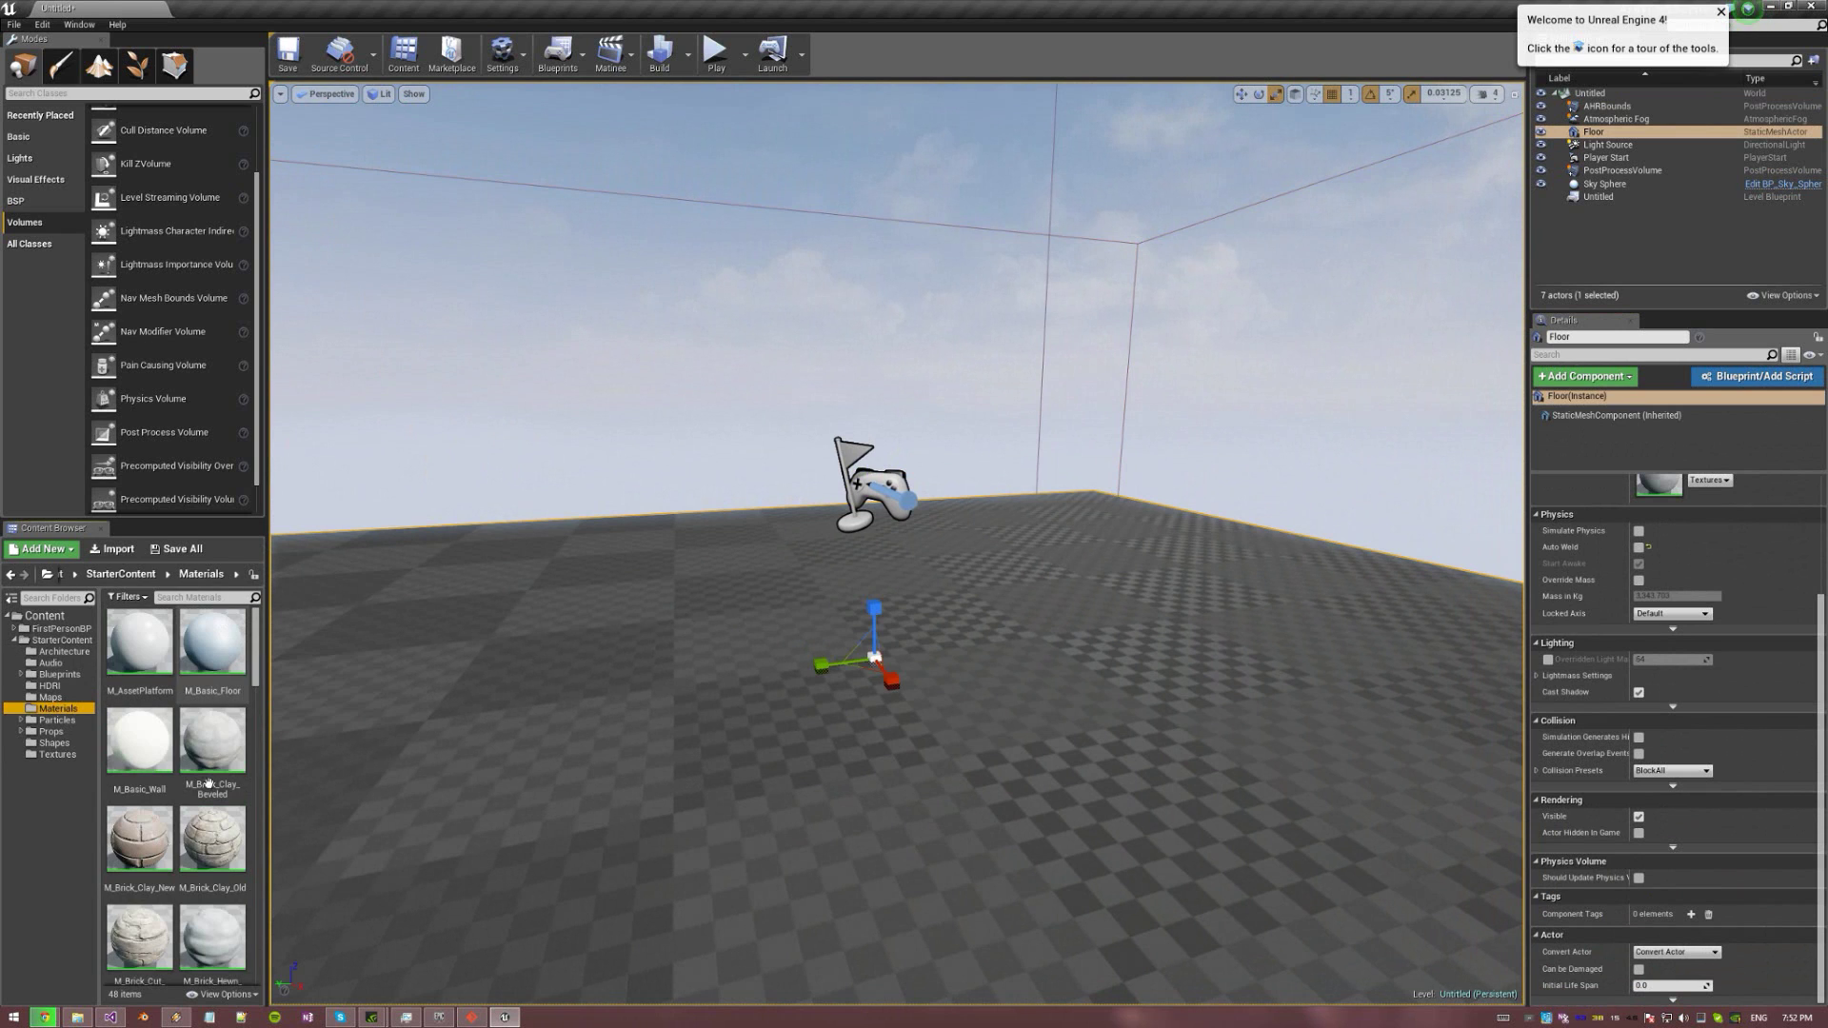
drag(140, 938, 416, 692)
right_drag(416, 692, 367, 687)
right_drag(524, 400, 590, 436)
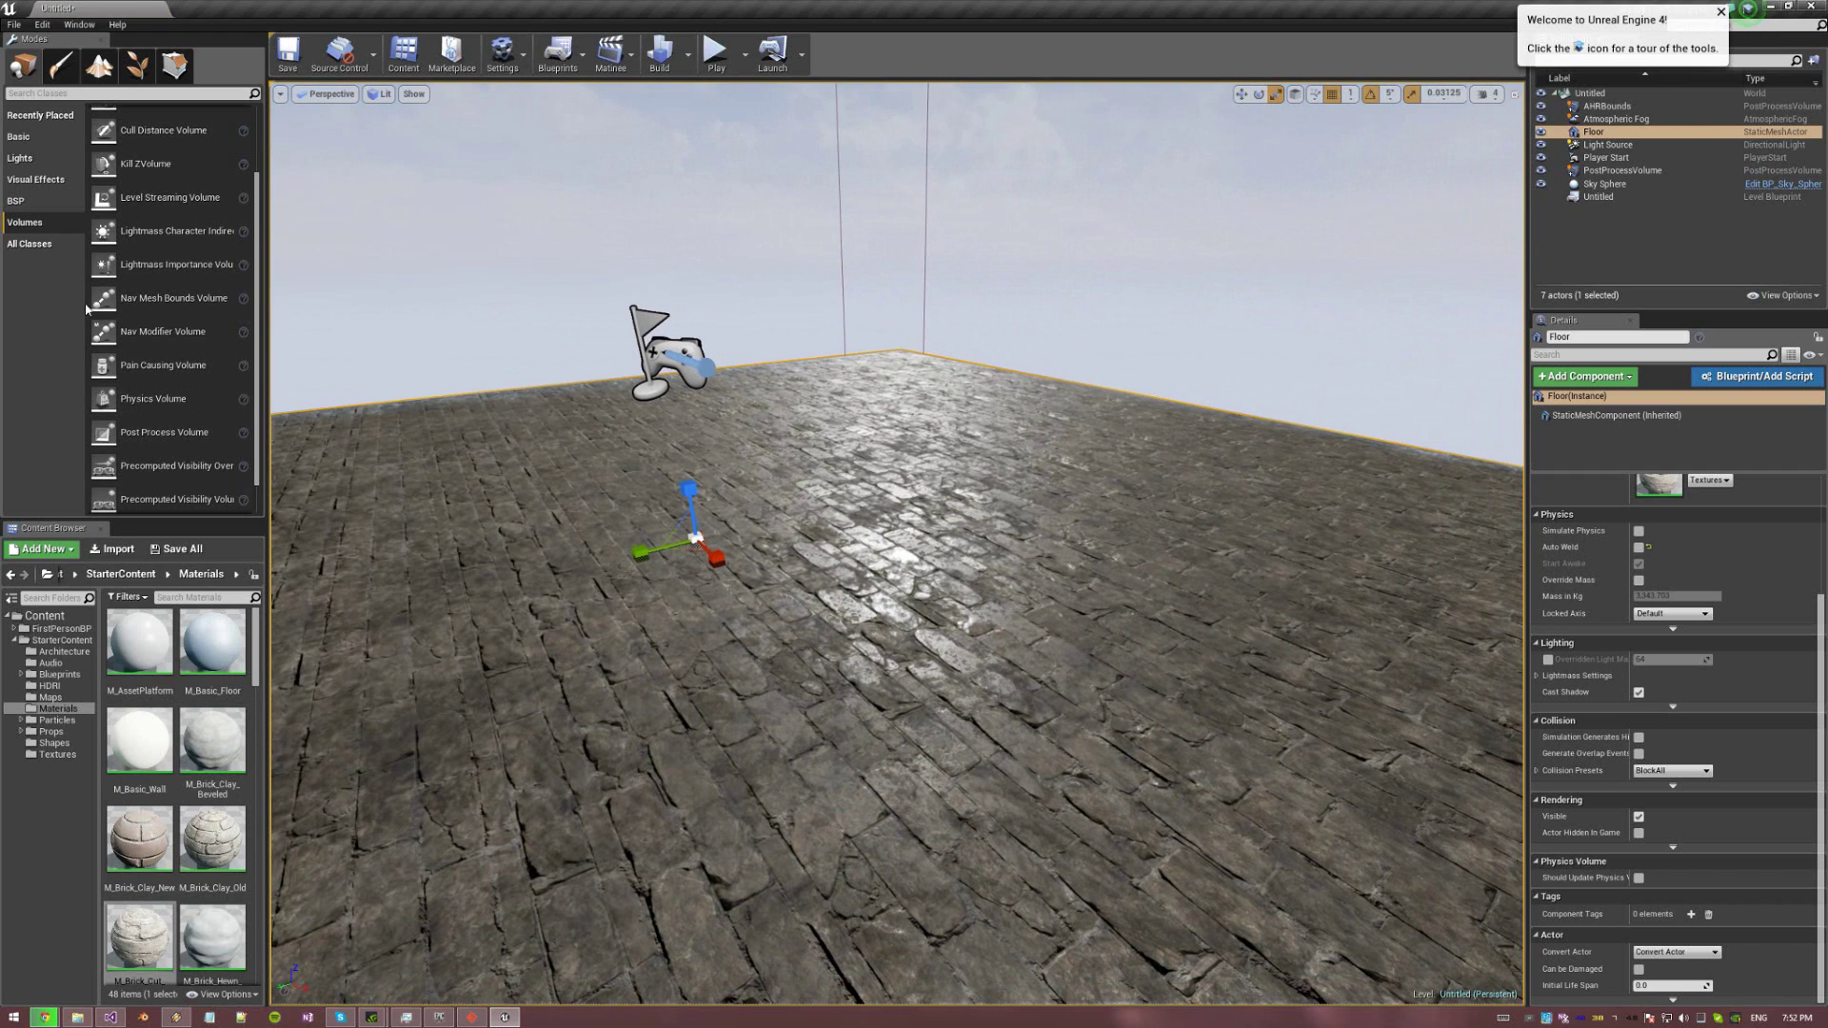
Try placing a basic cube on the stone floor near the Player Start
click(19, 137)
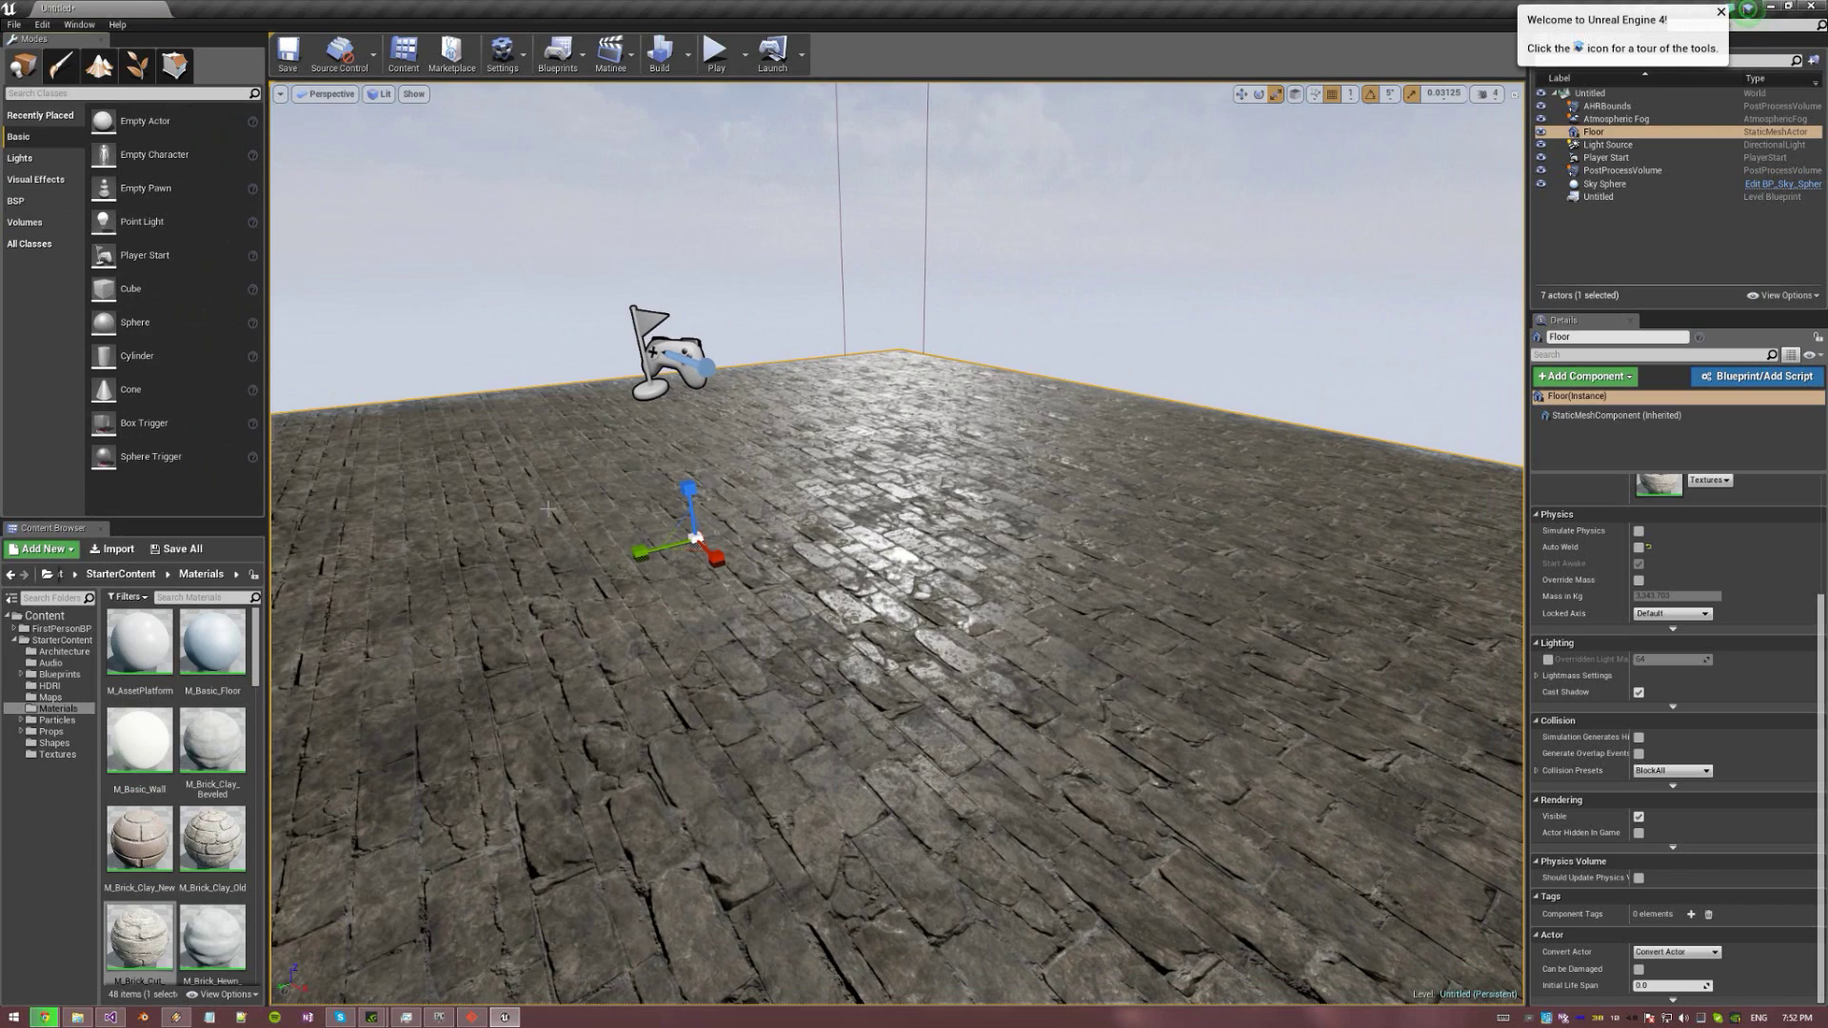
mouse_move(897, 543)
right_down()
mouse_move(859, 466)
mouse_move(878, 295)
mouse_move(935, 428)
mouse_move(887, 519)
right_up()
scroll(897, 542, down, 2)
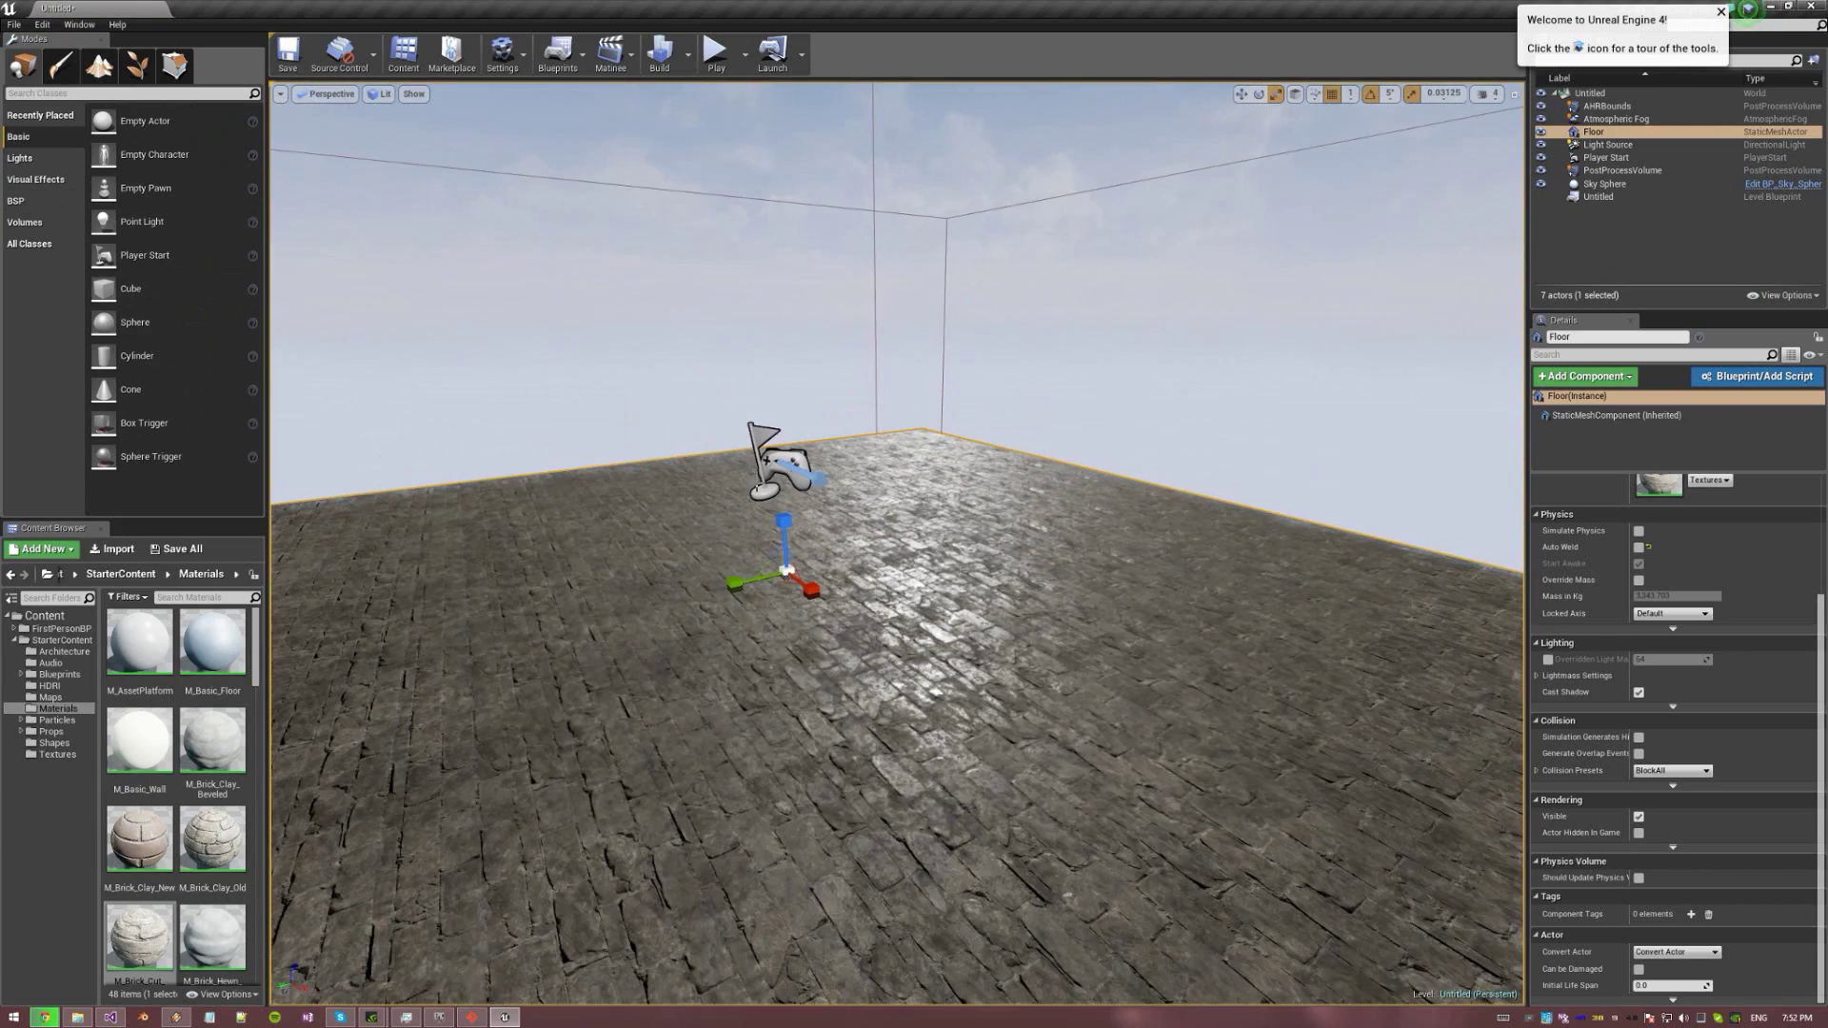
right_drag(815, 377, 811, 305)
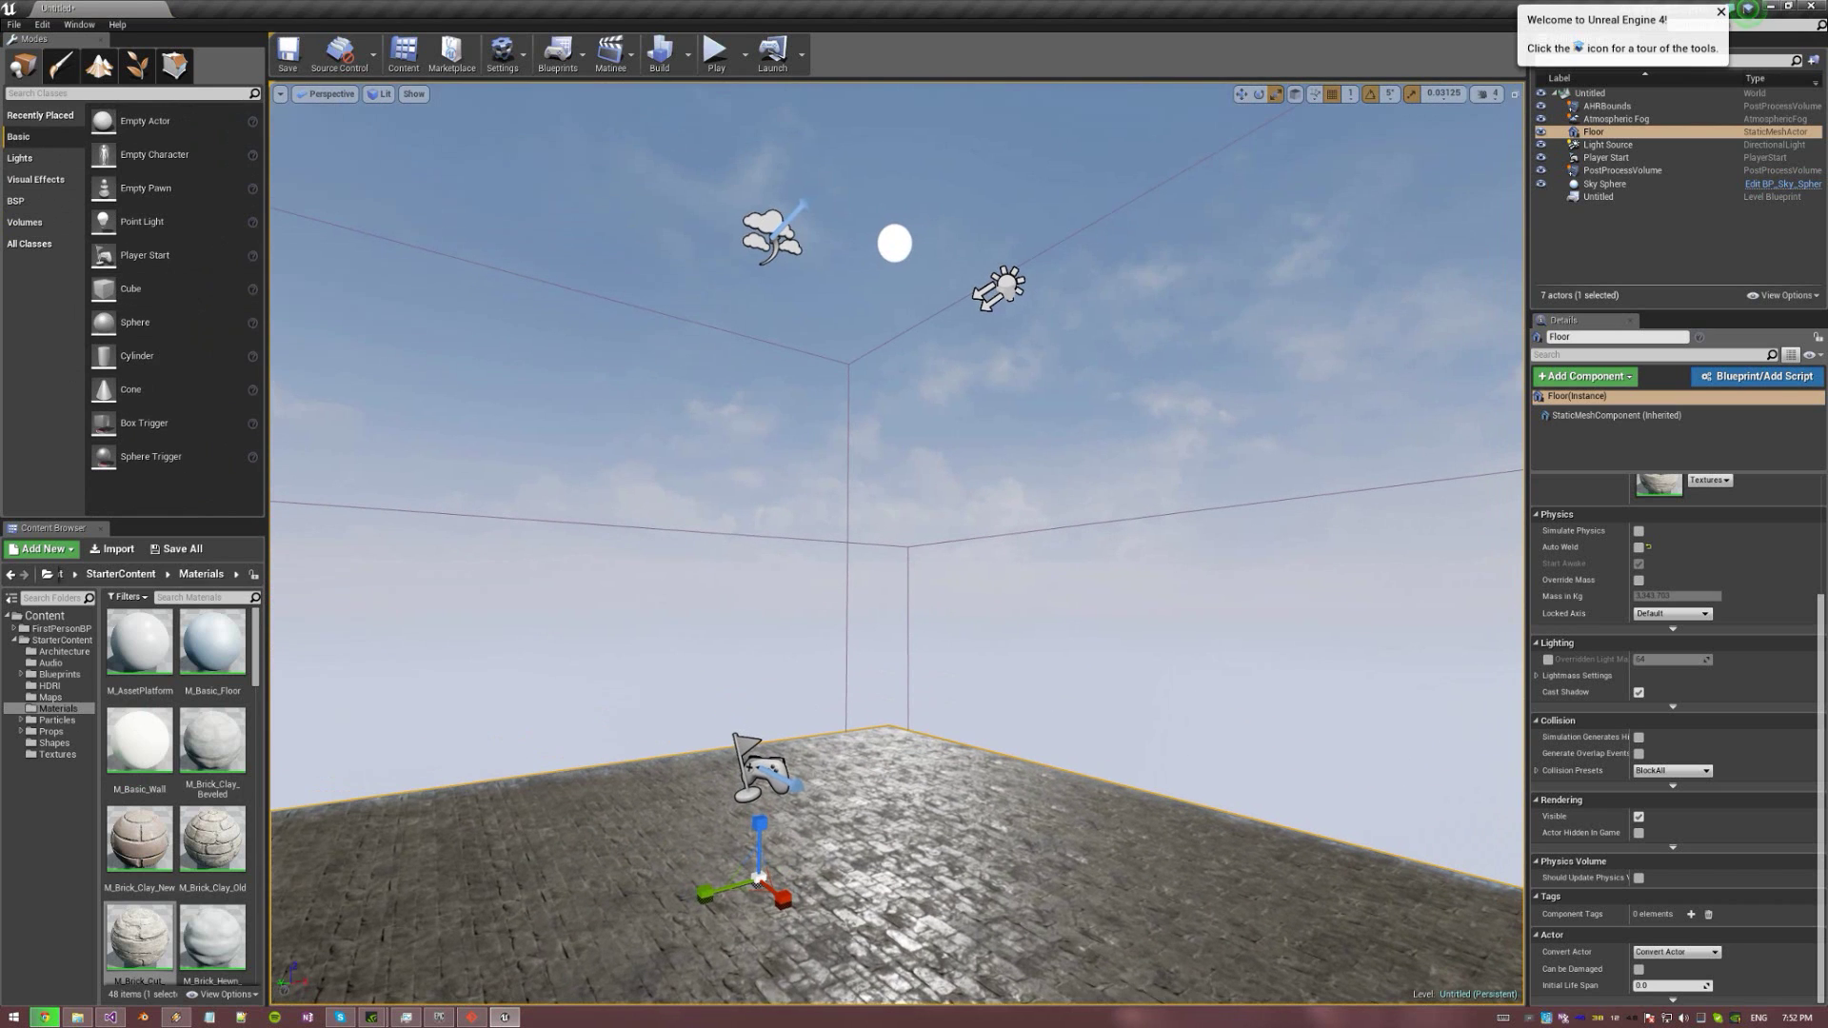
drag(131, 288, 577, 873)
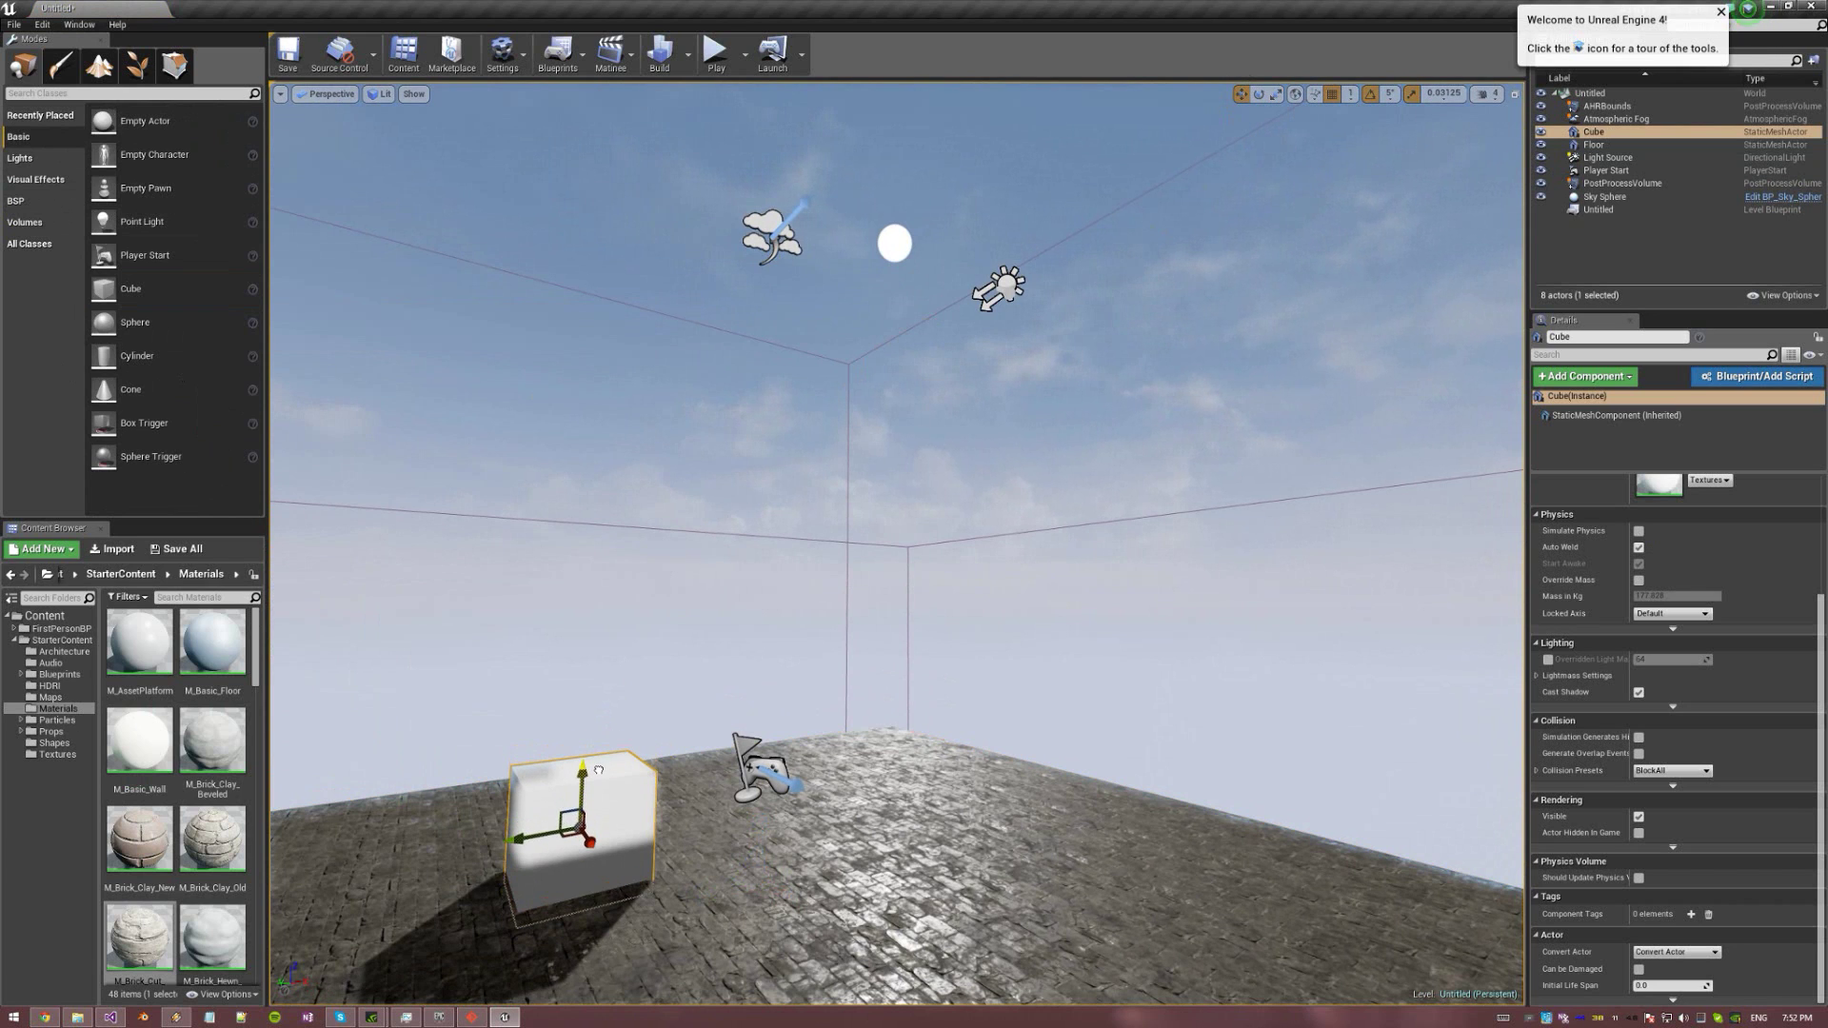
scroll(230, 694, down, 2)
scroll(230, 693, down, 1)
key(Delete)
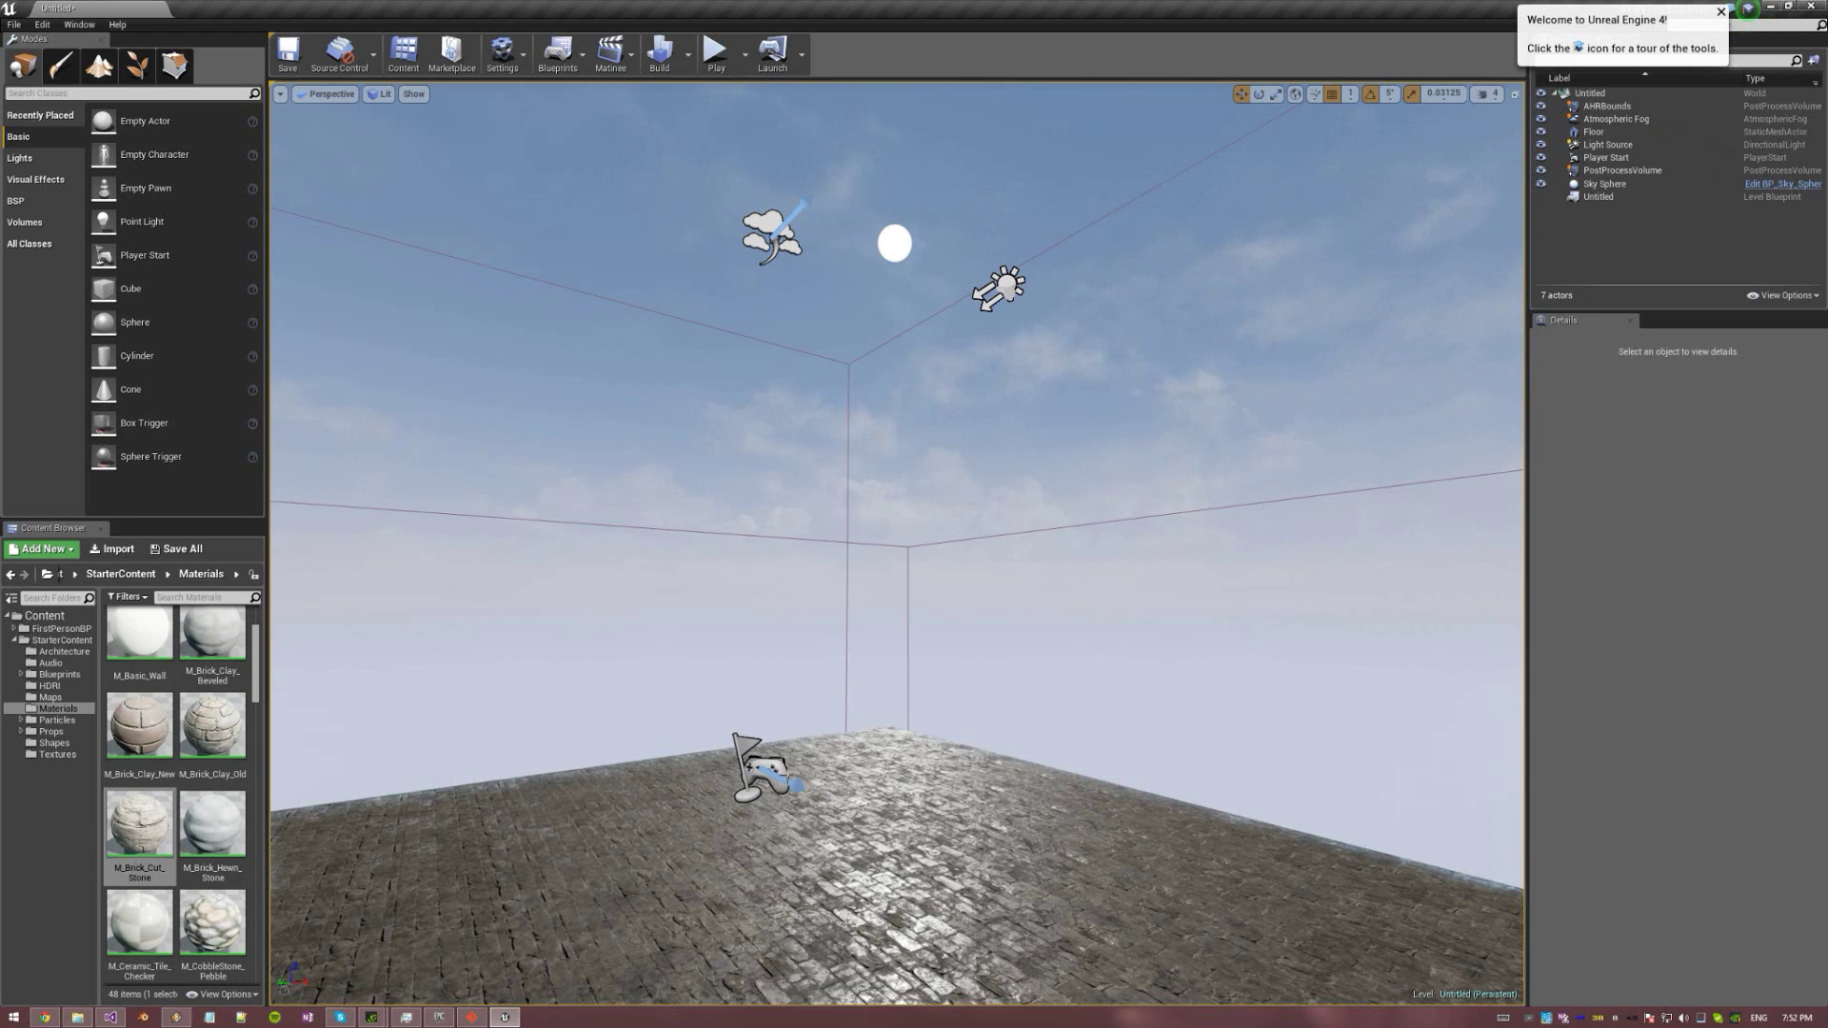
Apply the M_Rock_Marble_Polished material to the sphere
right_drag(979, 360, 1000, 409)
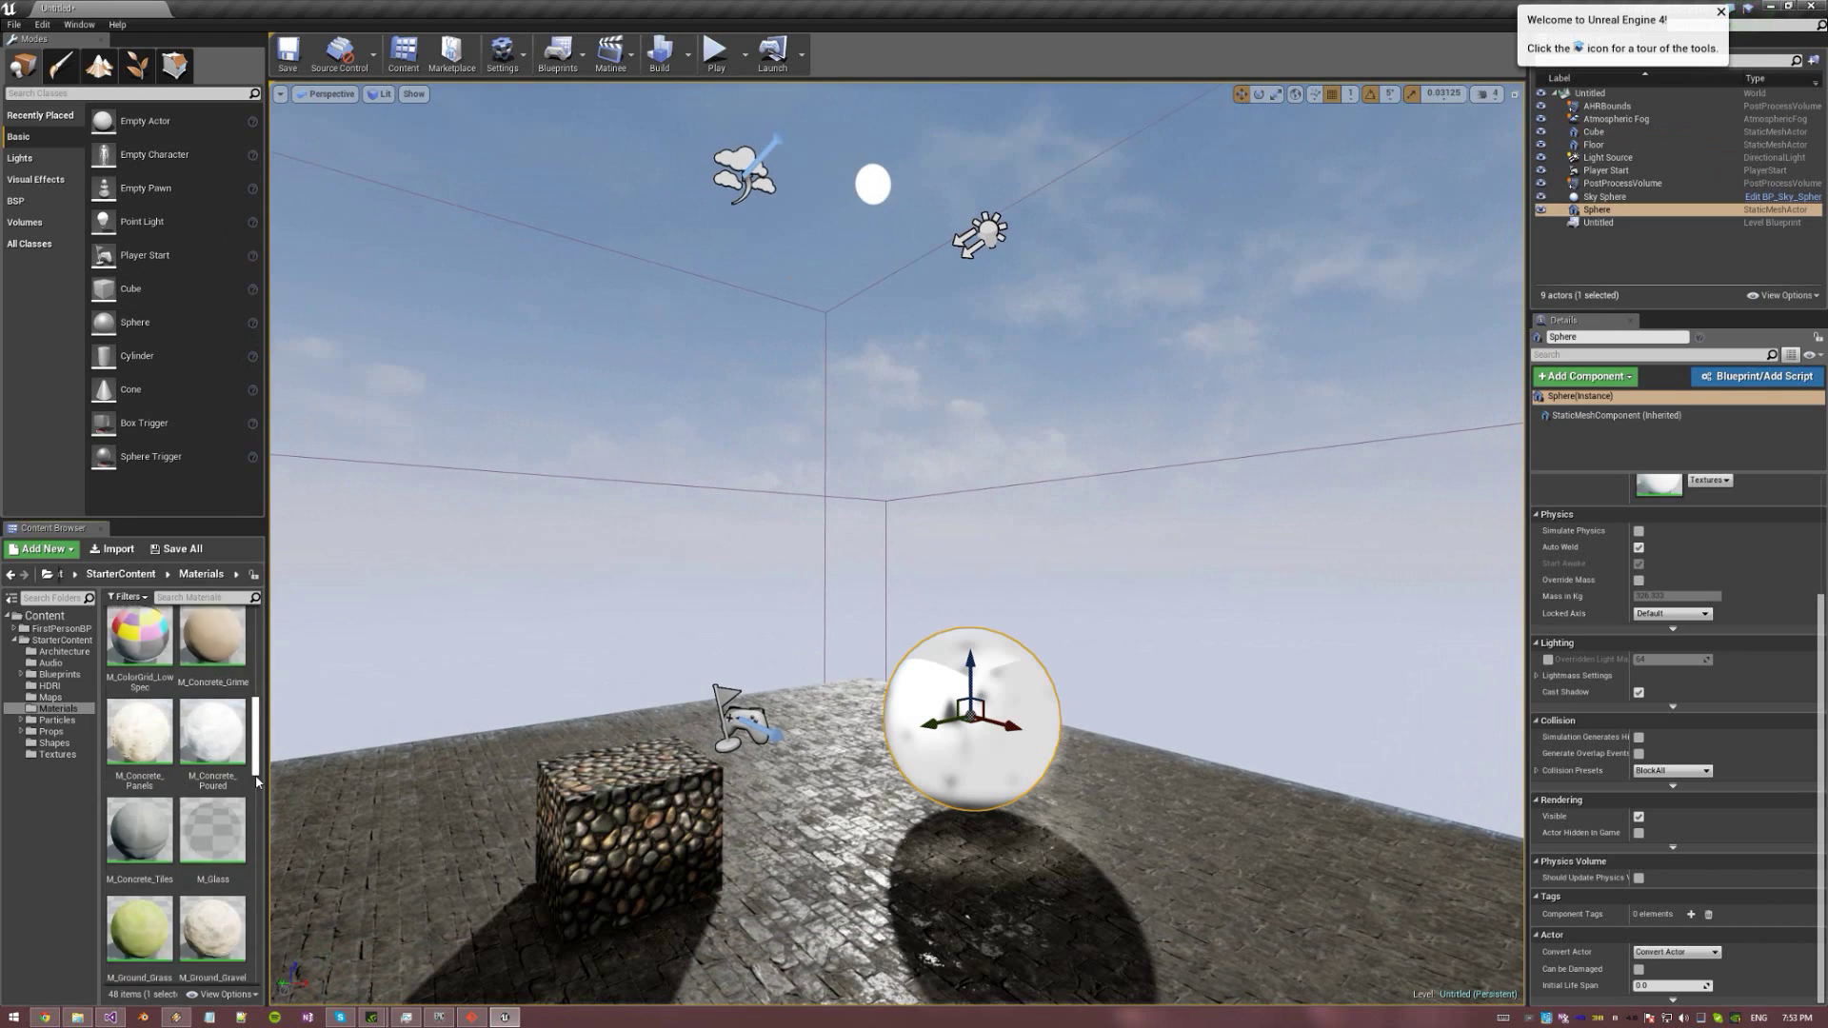
drag(257, 767, 261, 867)
drag(212, 766, 984, 690)
click(881, 661)
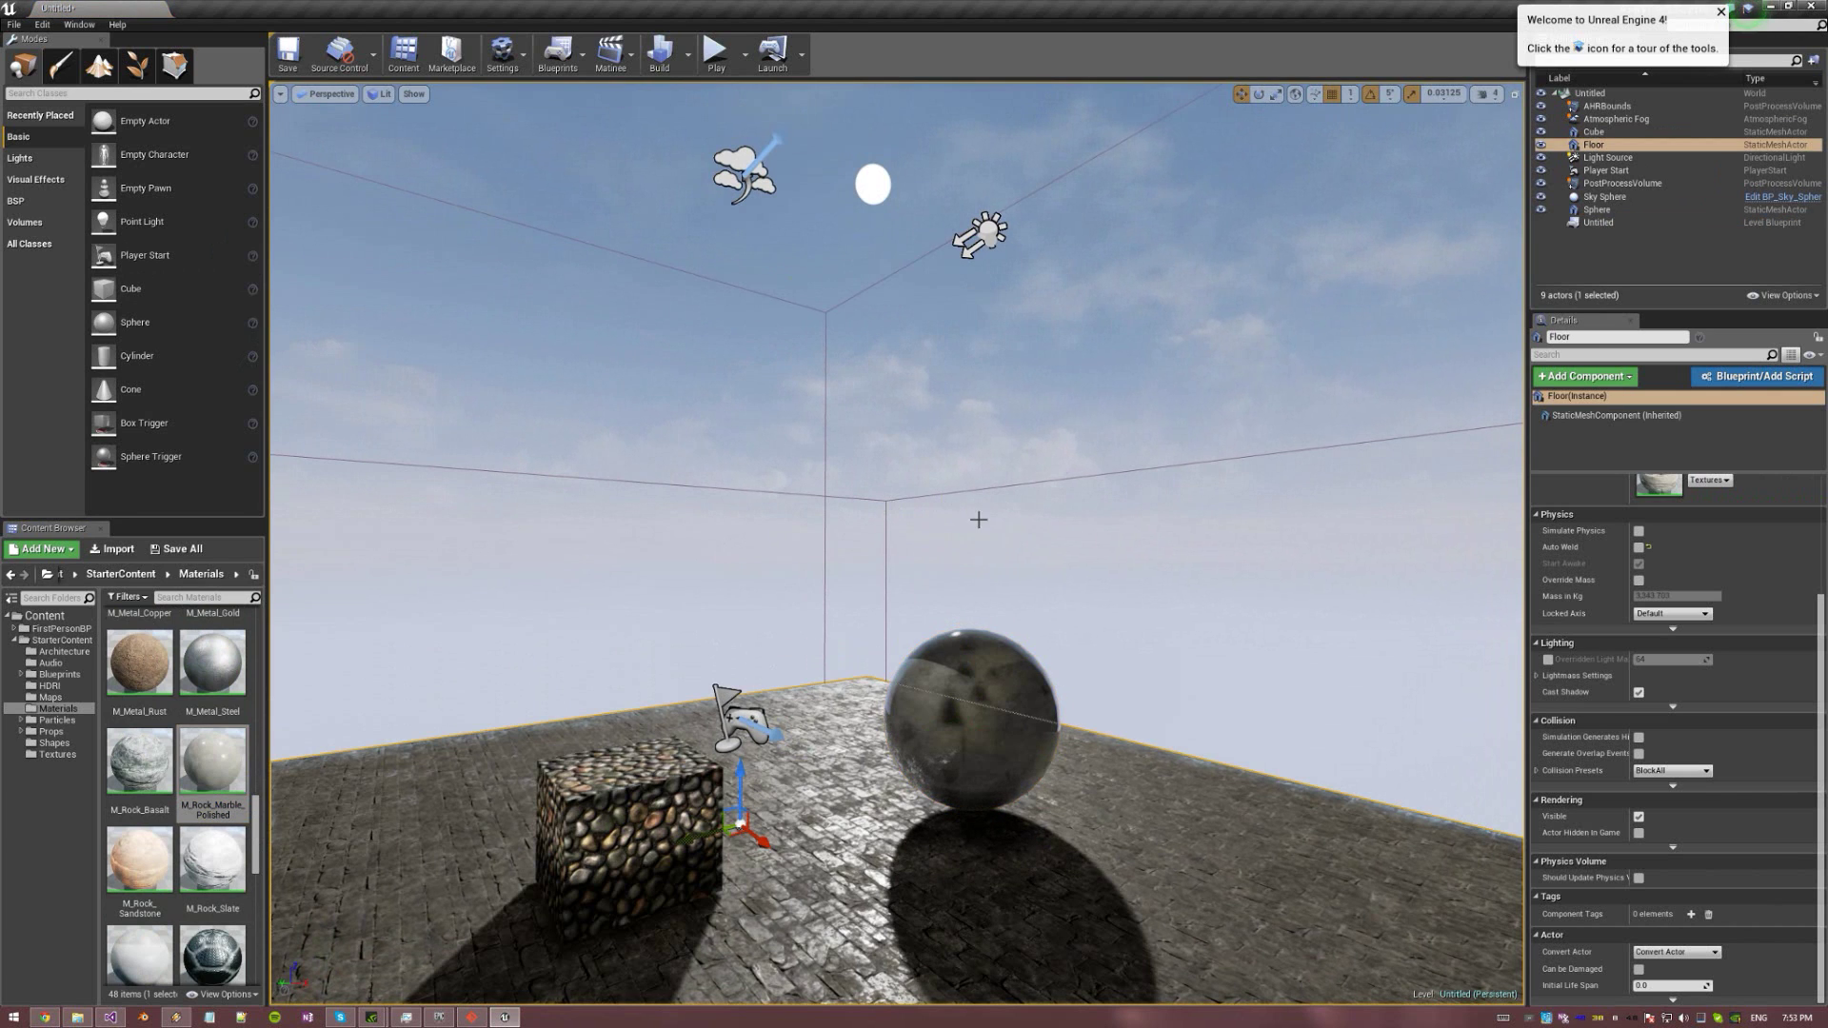
right_drag(770, 322, 753, 400)
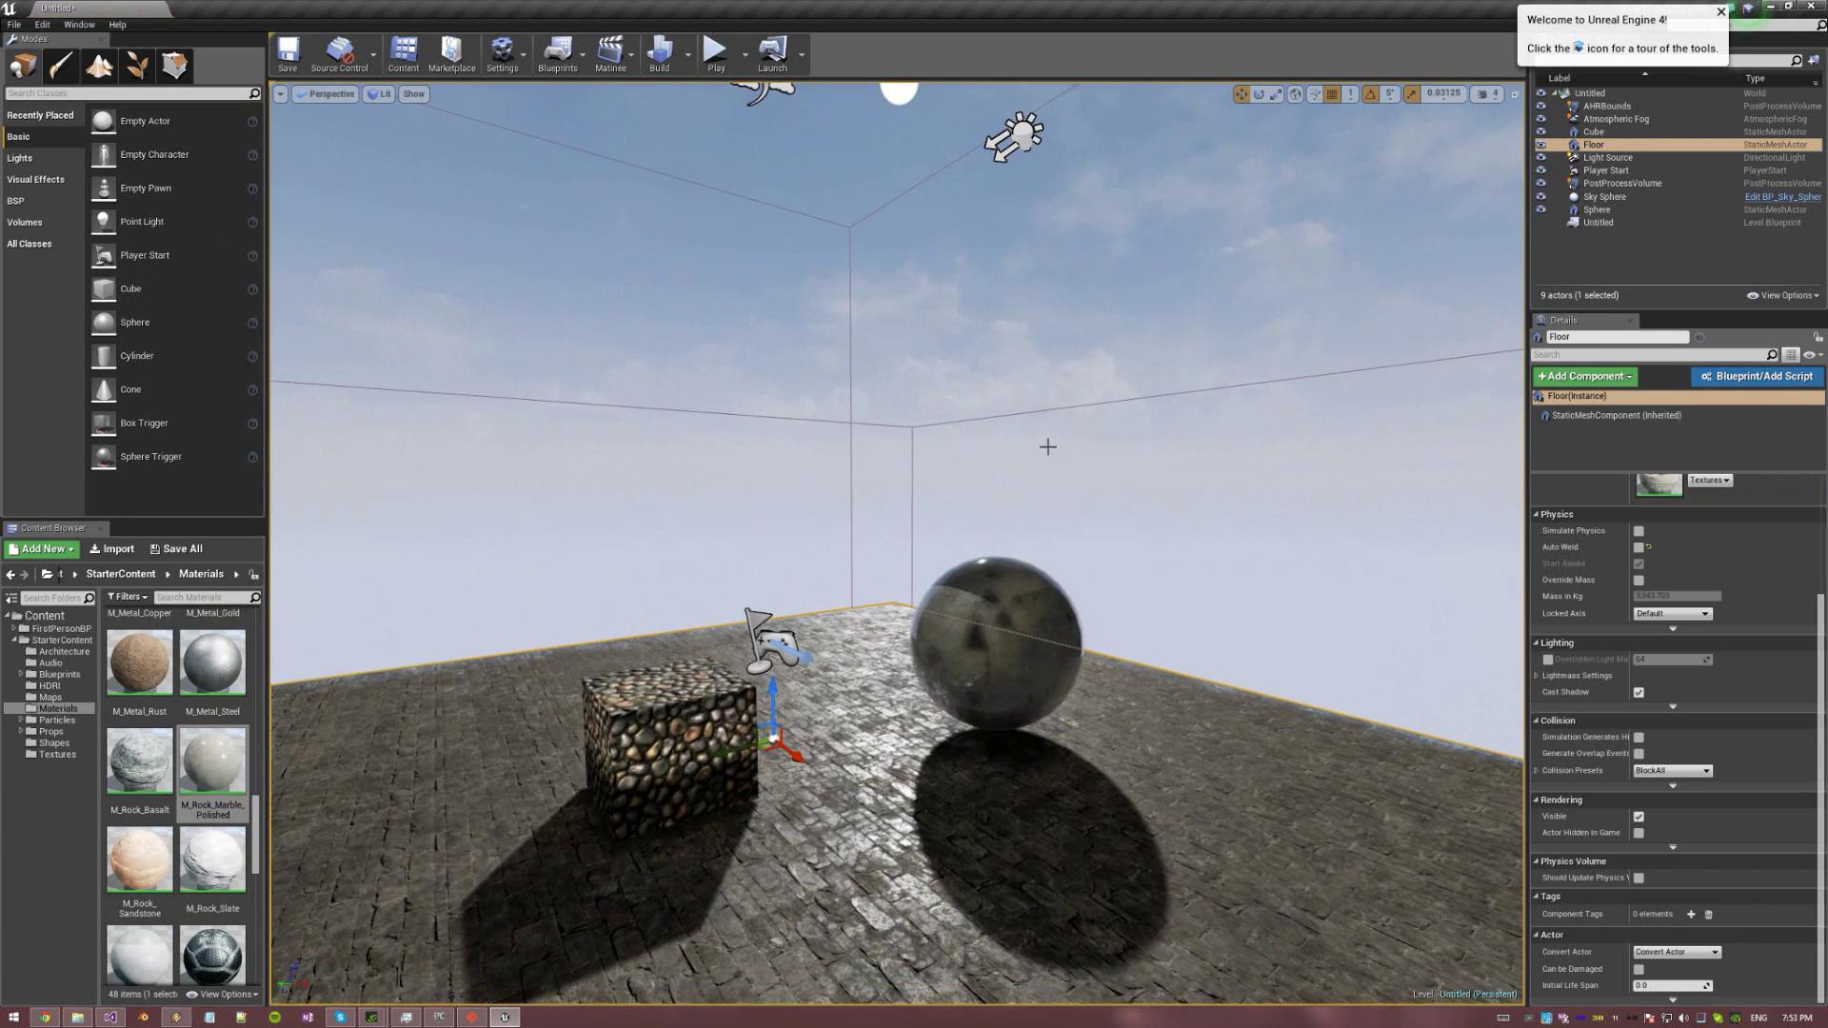
Set the directional light's mobility to Movable and enable its Dynamic Indirect Lighting
click(1014, 134)
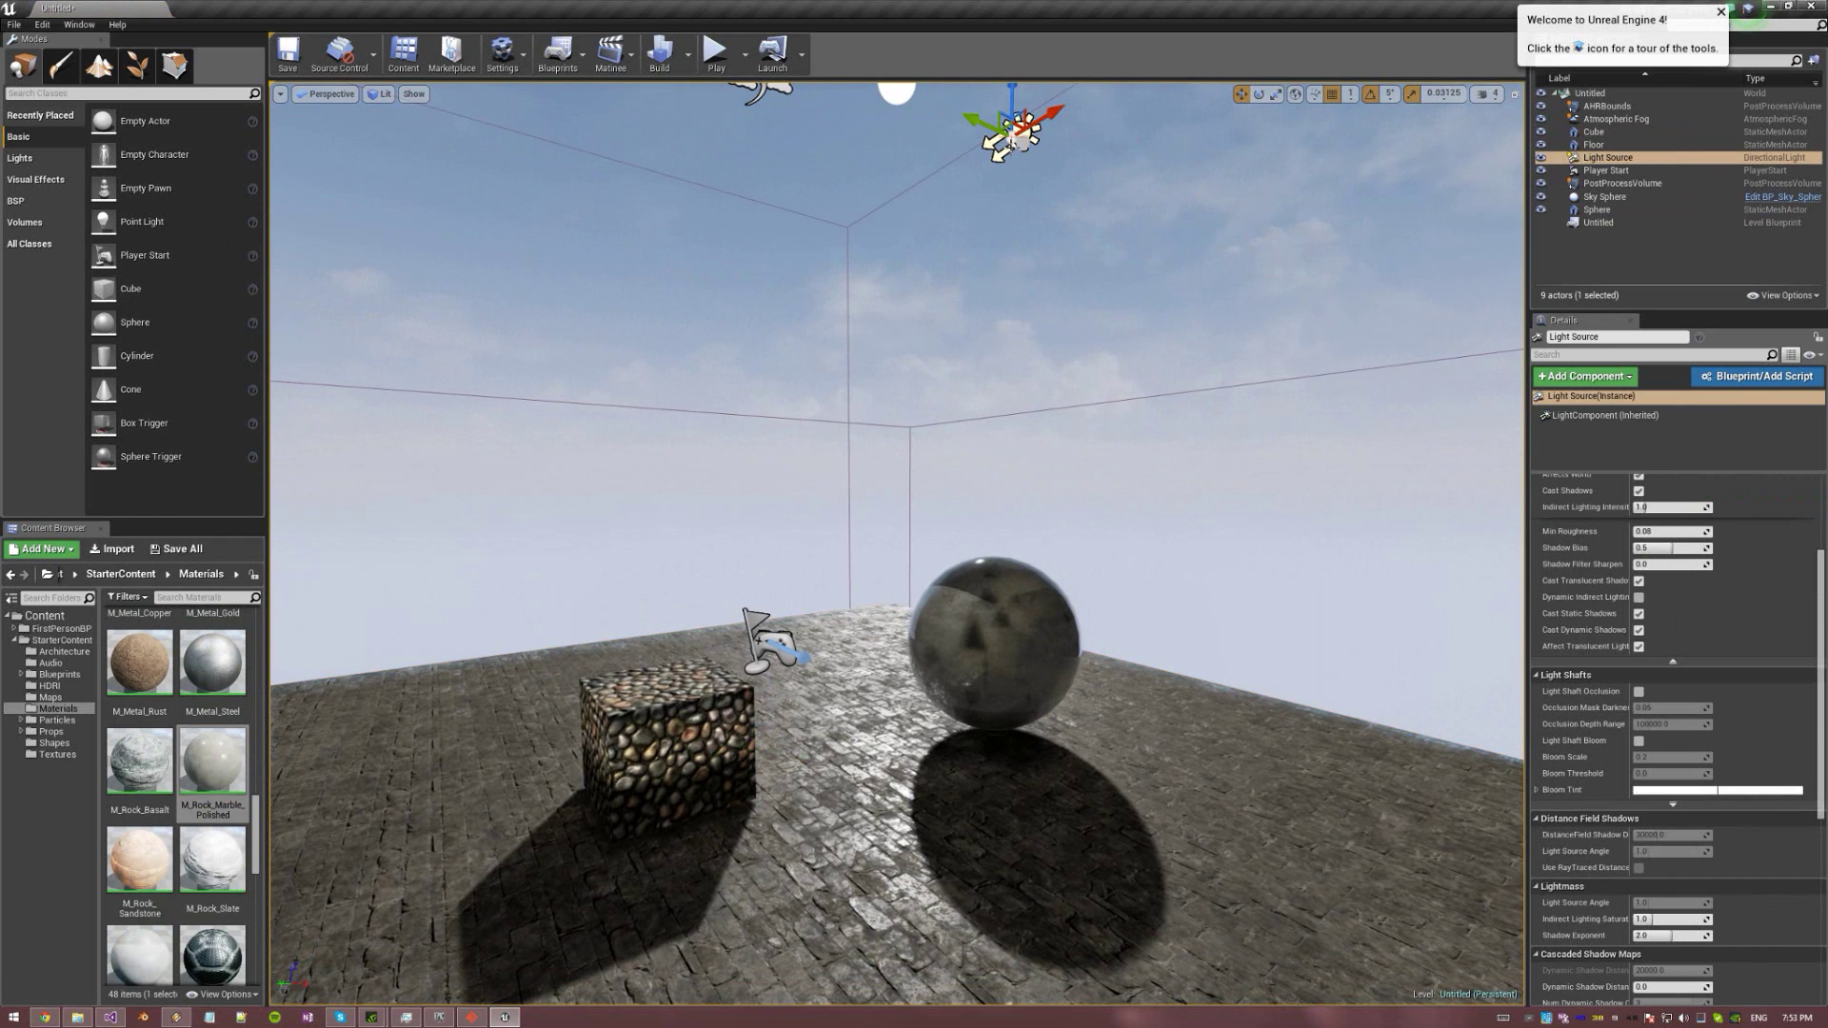
scroll(1714, 591, up, 4)
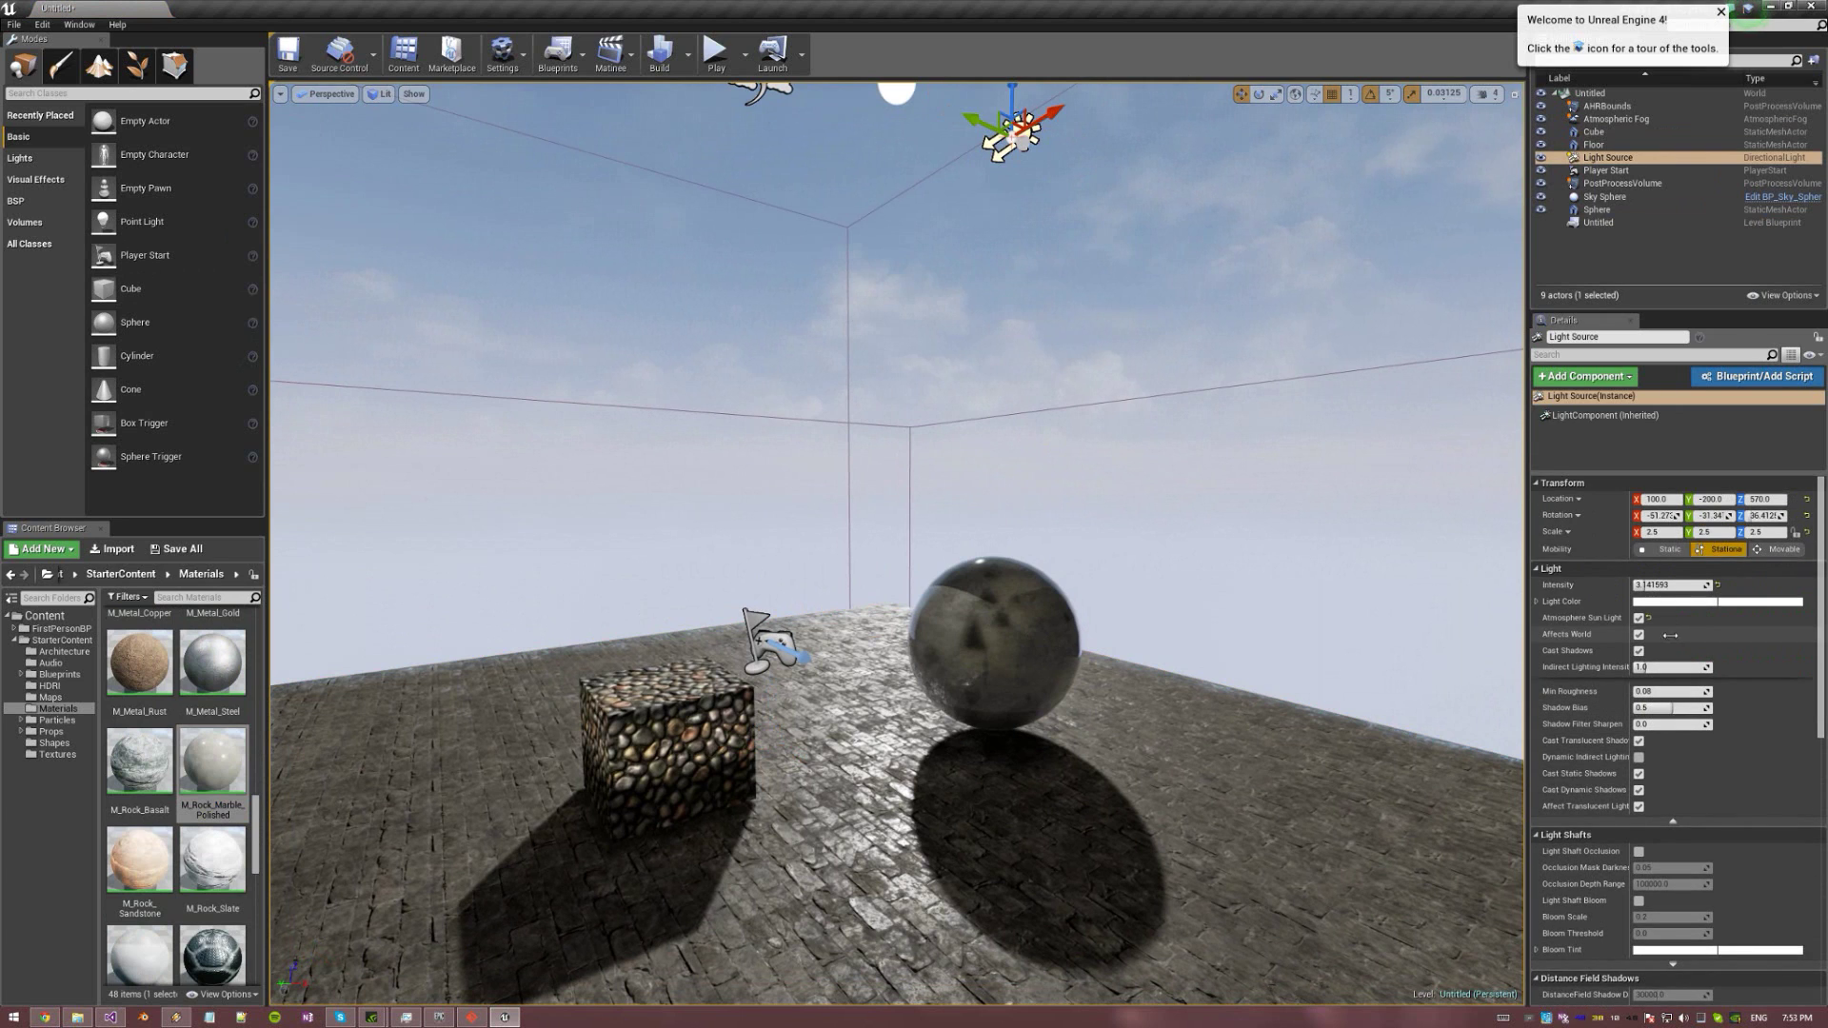
click(1772, 550)
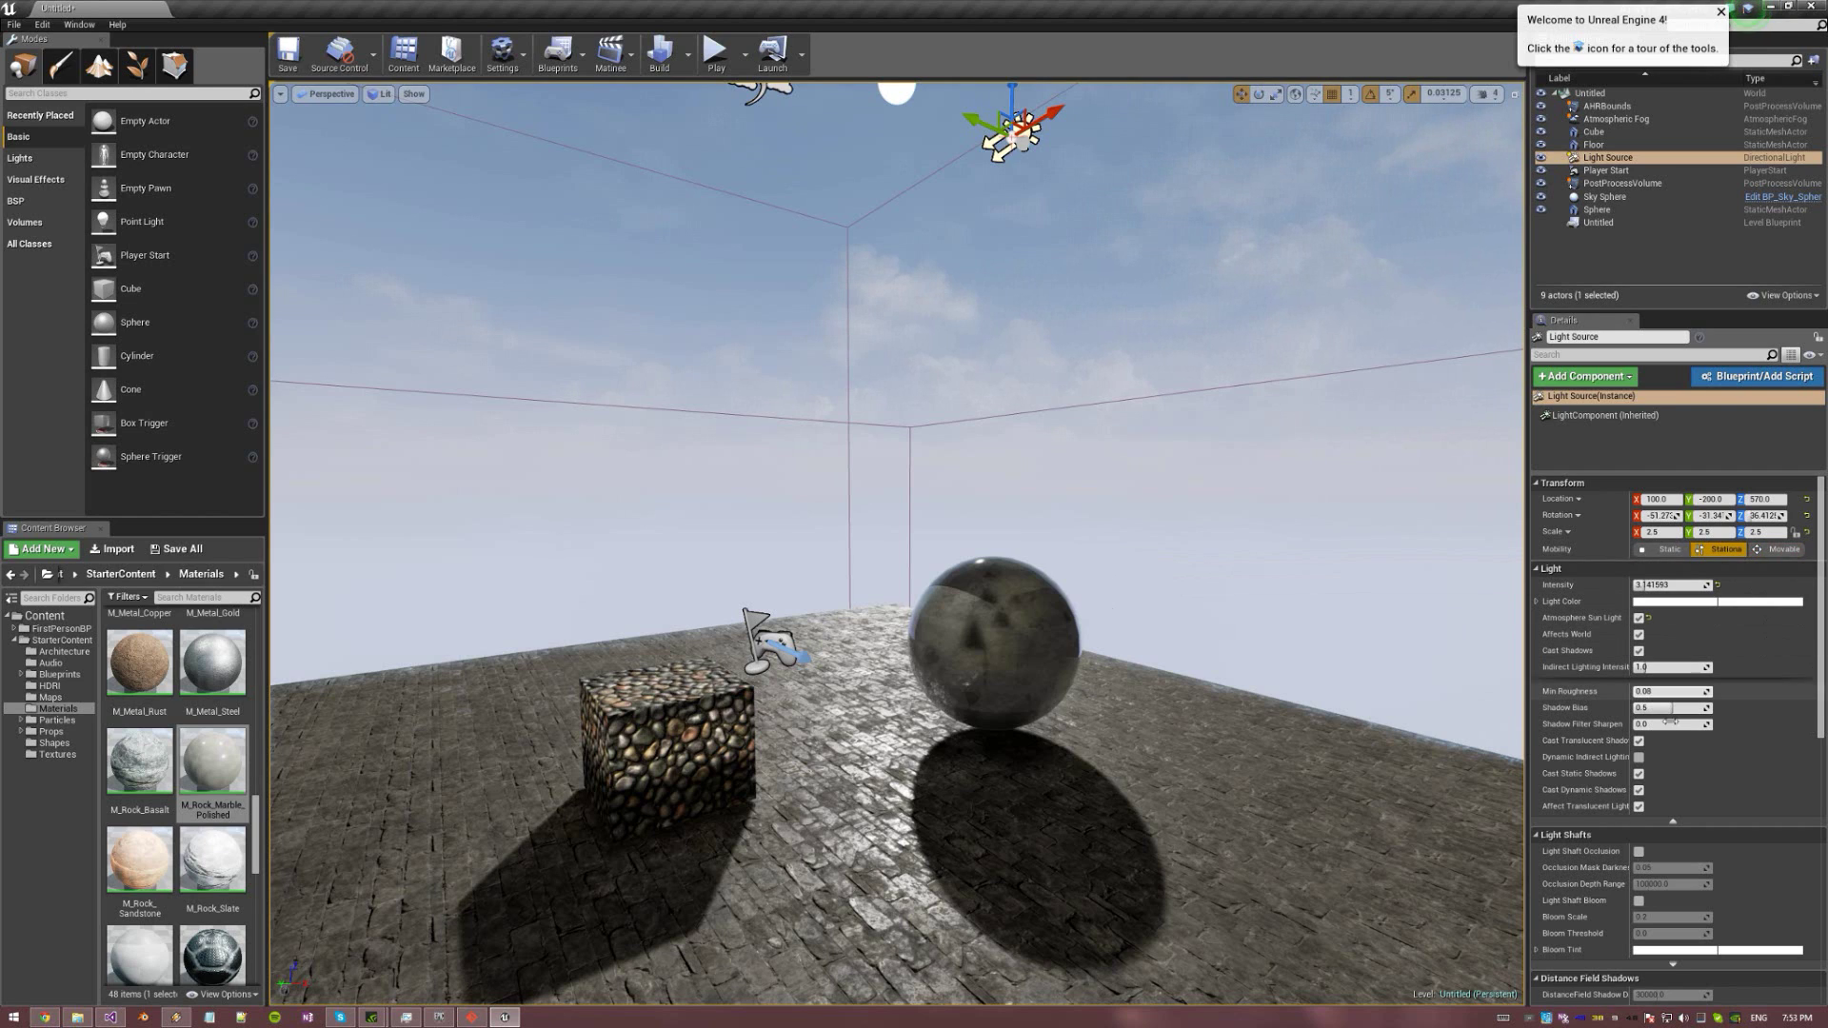
click(1638, 758)
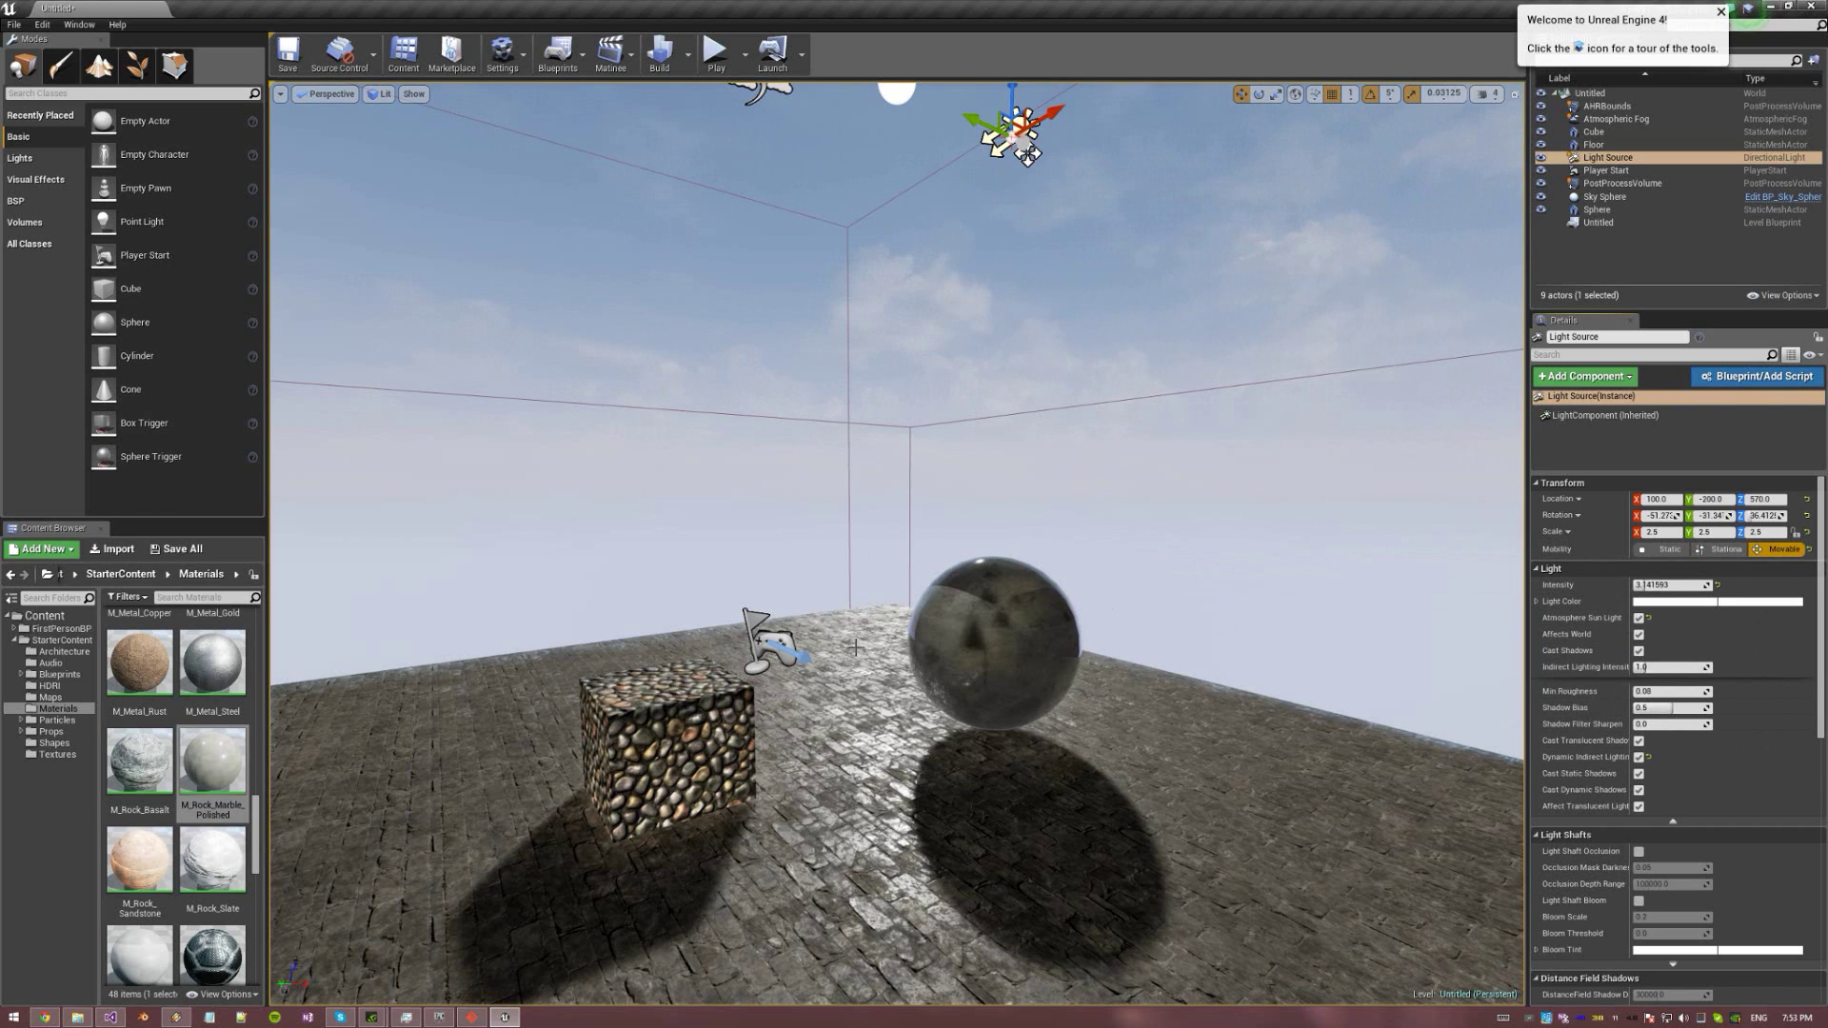
Reduce the light's dynamic shadow distance to about 4250 and its number of dynamic shadow cascades to 1
mouse_move(897, 543)
right_down()
mouse_move(829, 609)
mouse_move(909, 564)
right_up()
scroll(1680, 803, down, 8)
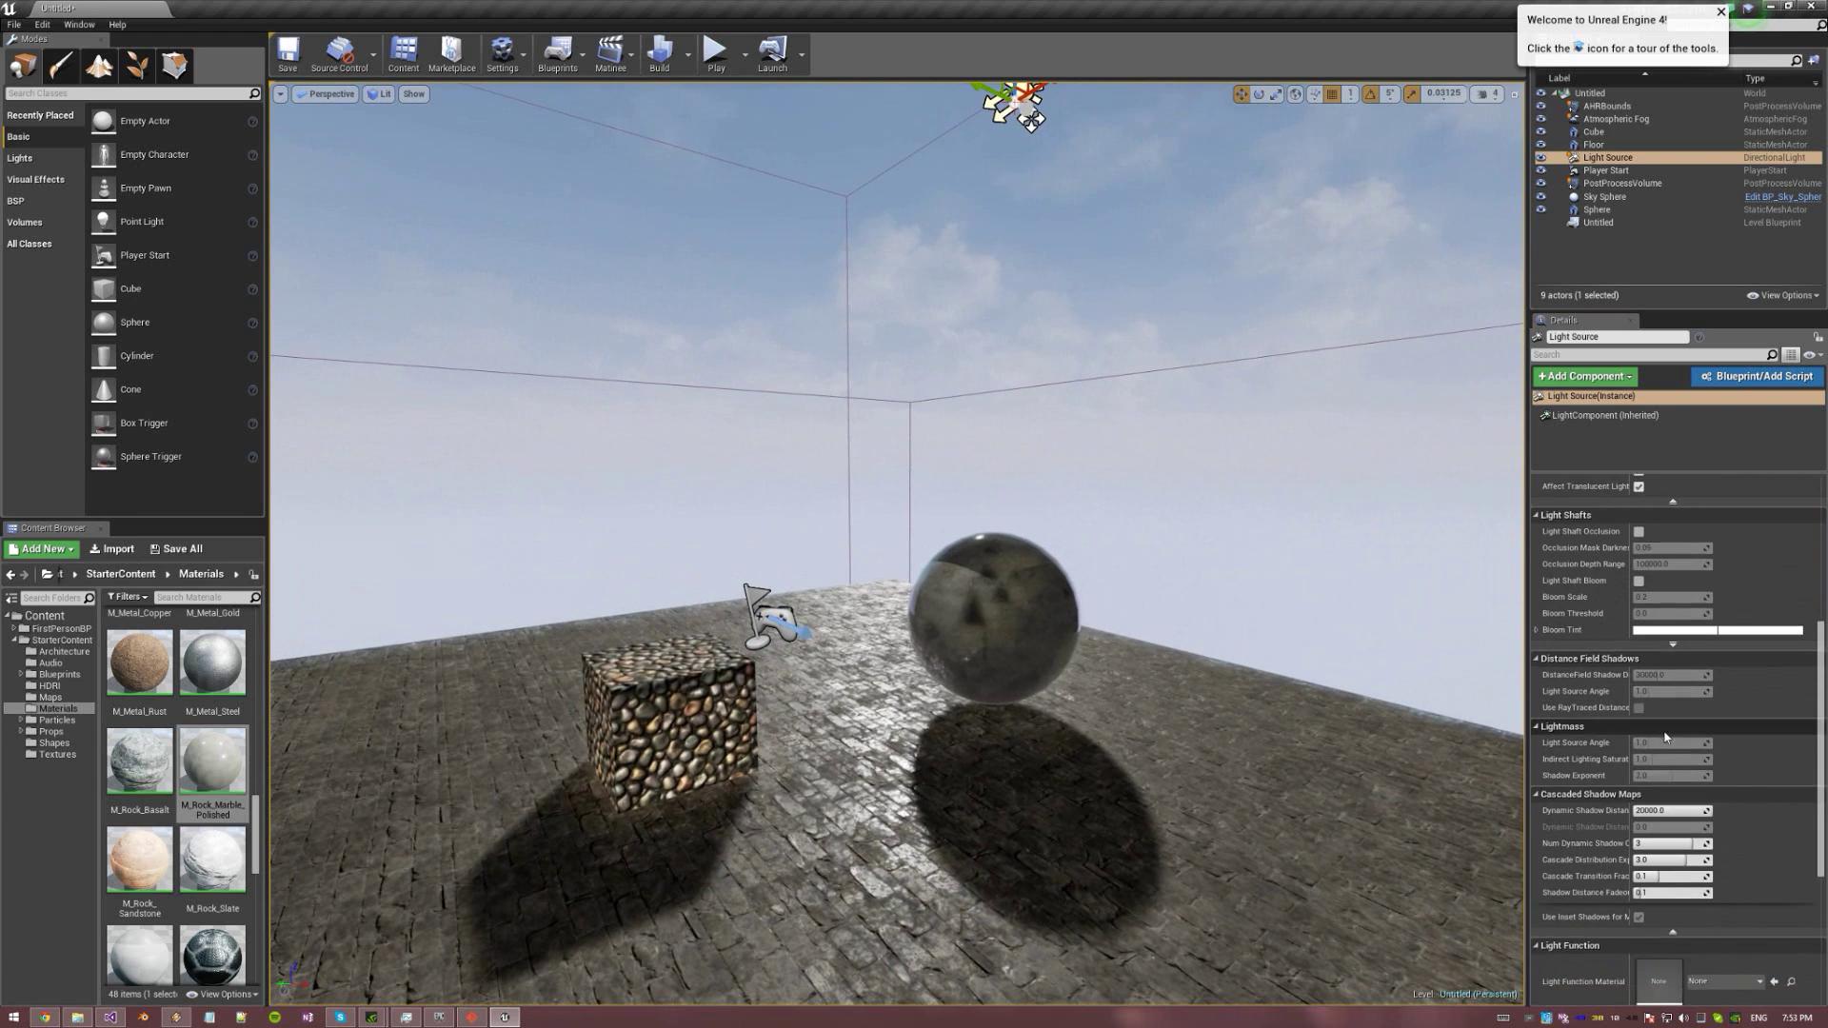
drag(1689, 800, 1660, 765)
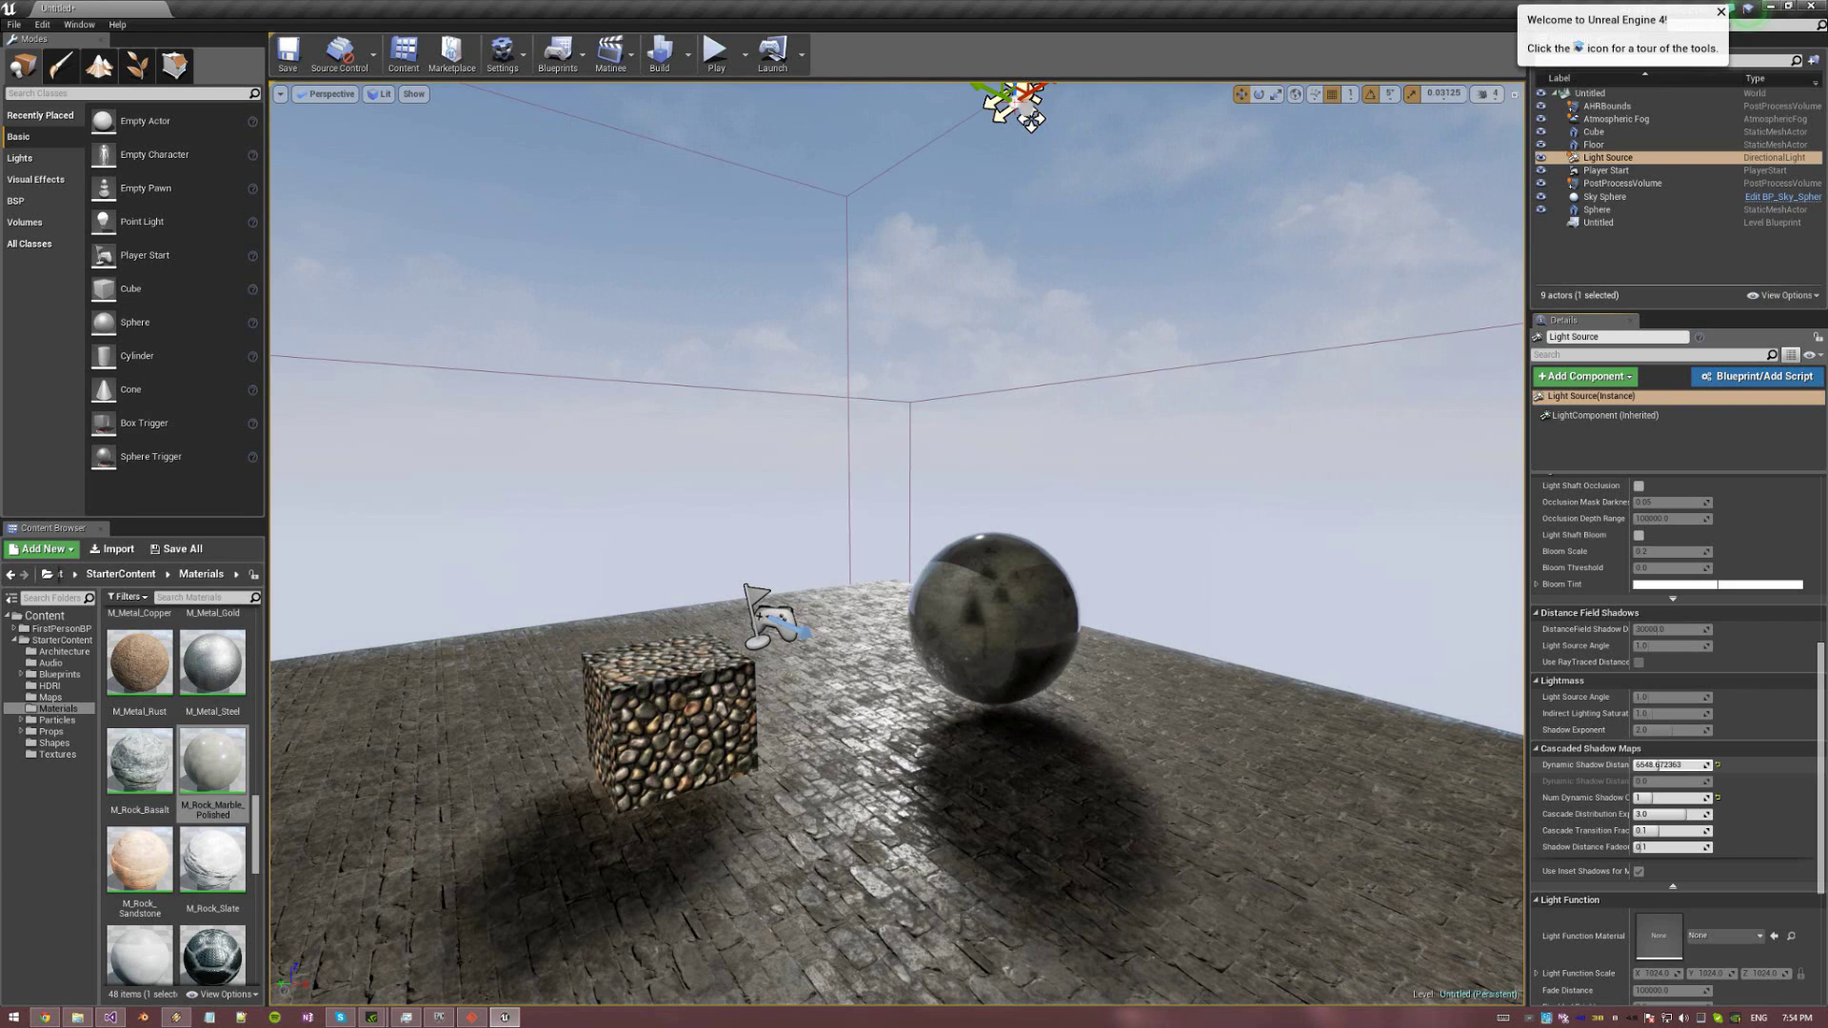
drag(1658, 765, 1644, 765)
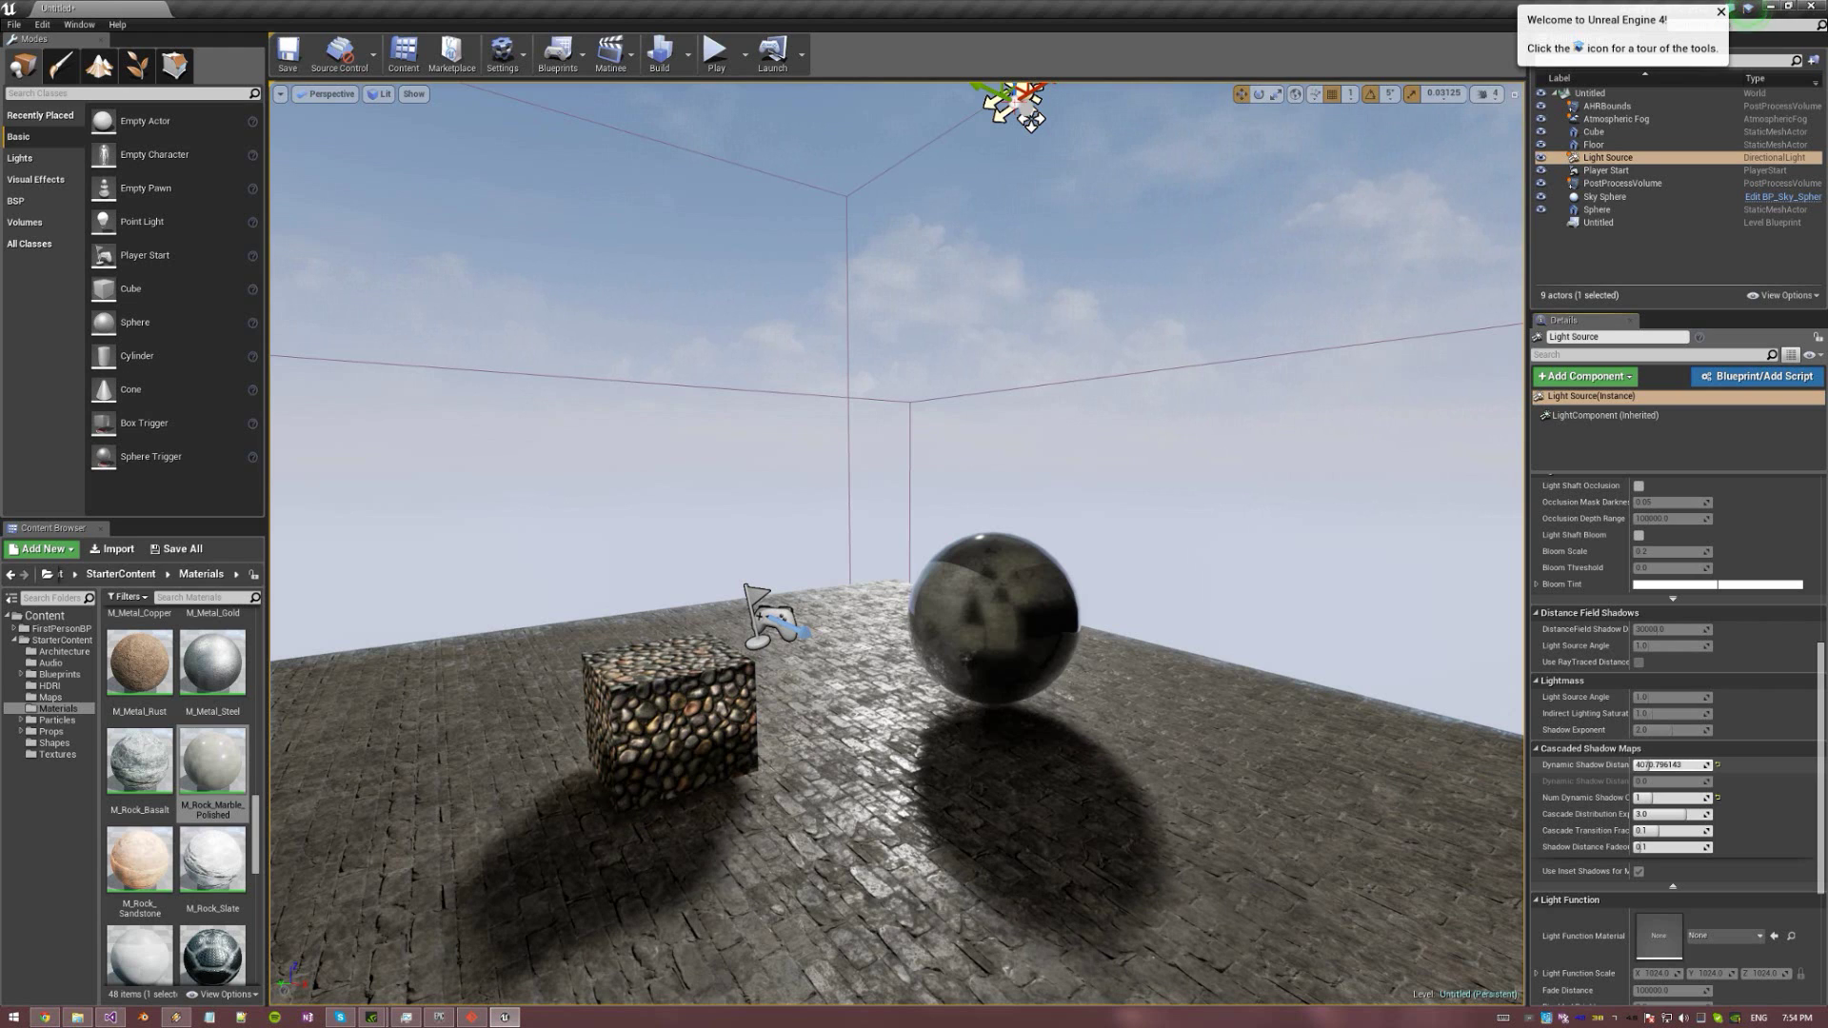
mouse_move(1670, 765)
mouse_down()
mouse_move(1647, 765)
mouse_move(1677, 764)
mouse_up()
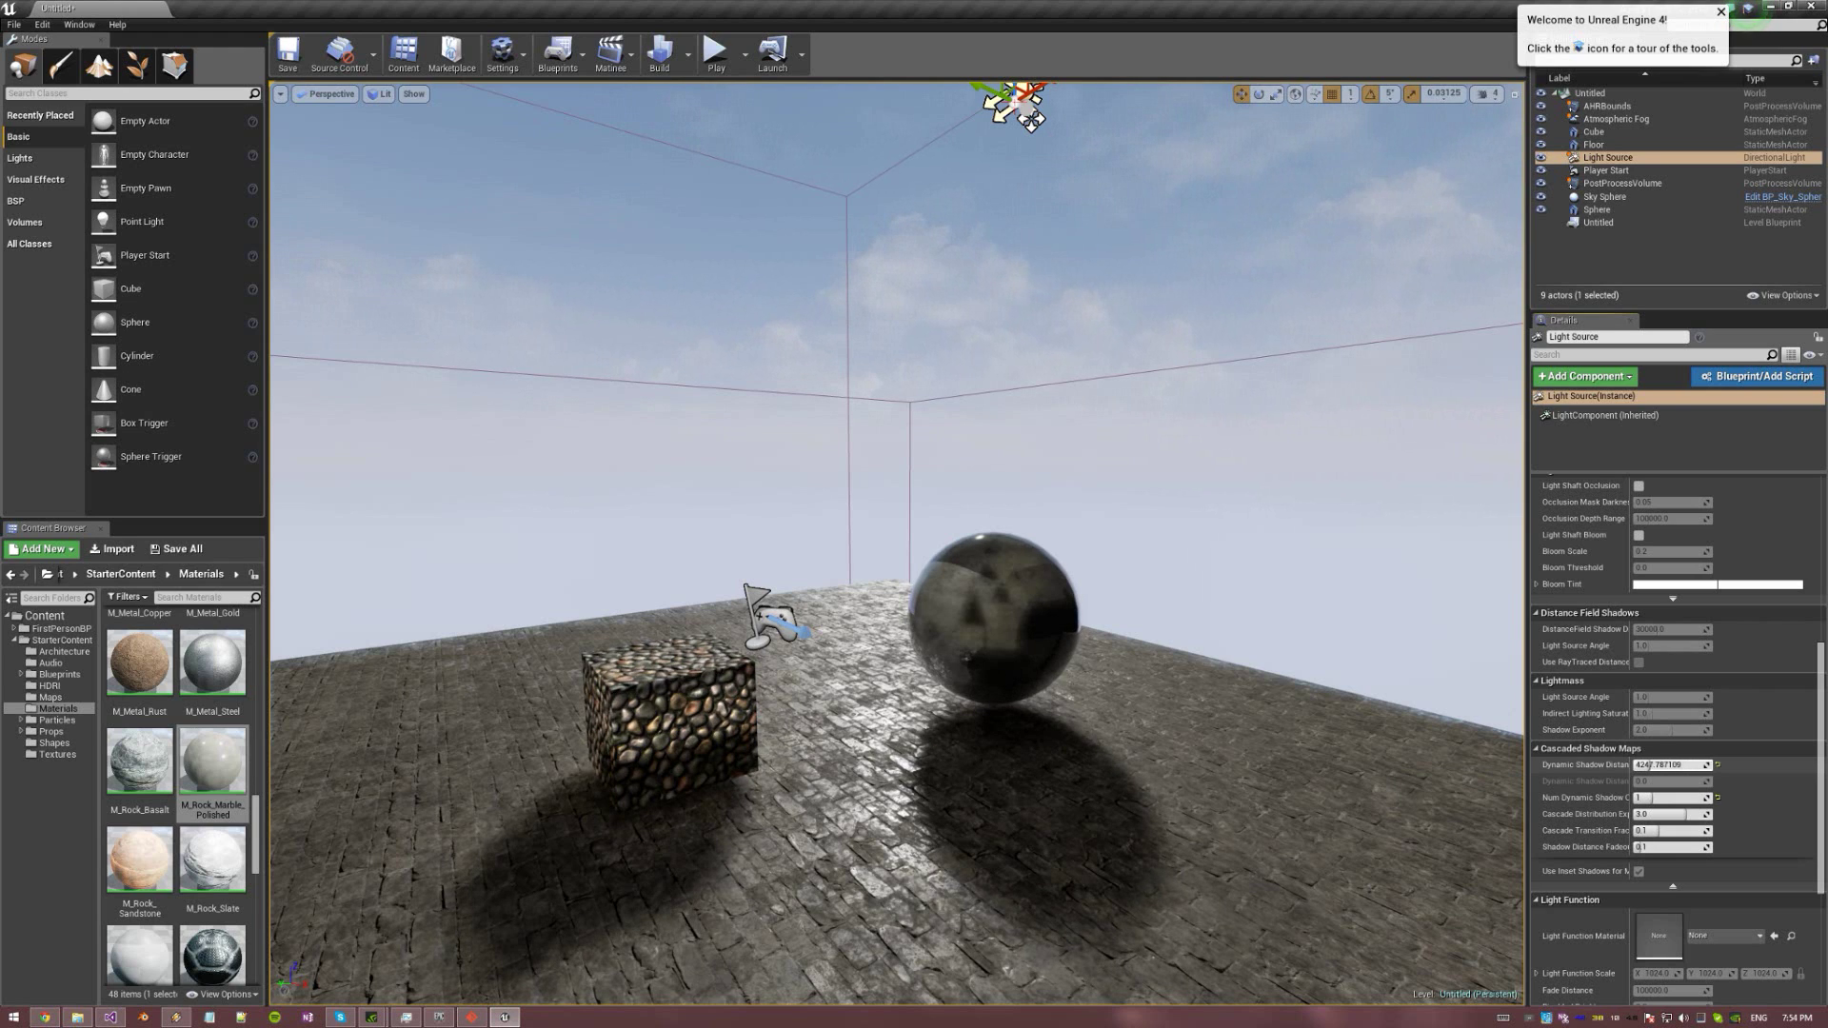
Examine the shadows of the cube and sphere on the stone floor from close up and farther away
right_drag(1056, 519, 1011, 561)
scroll(1056, 523, up, 3)
scroll(1066, 522, down, 10)
scroll(1066, 522, up, 9)
scroll(1066, 489, up, 3)
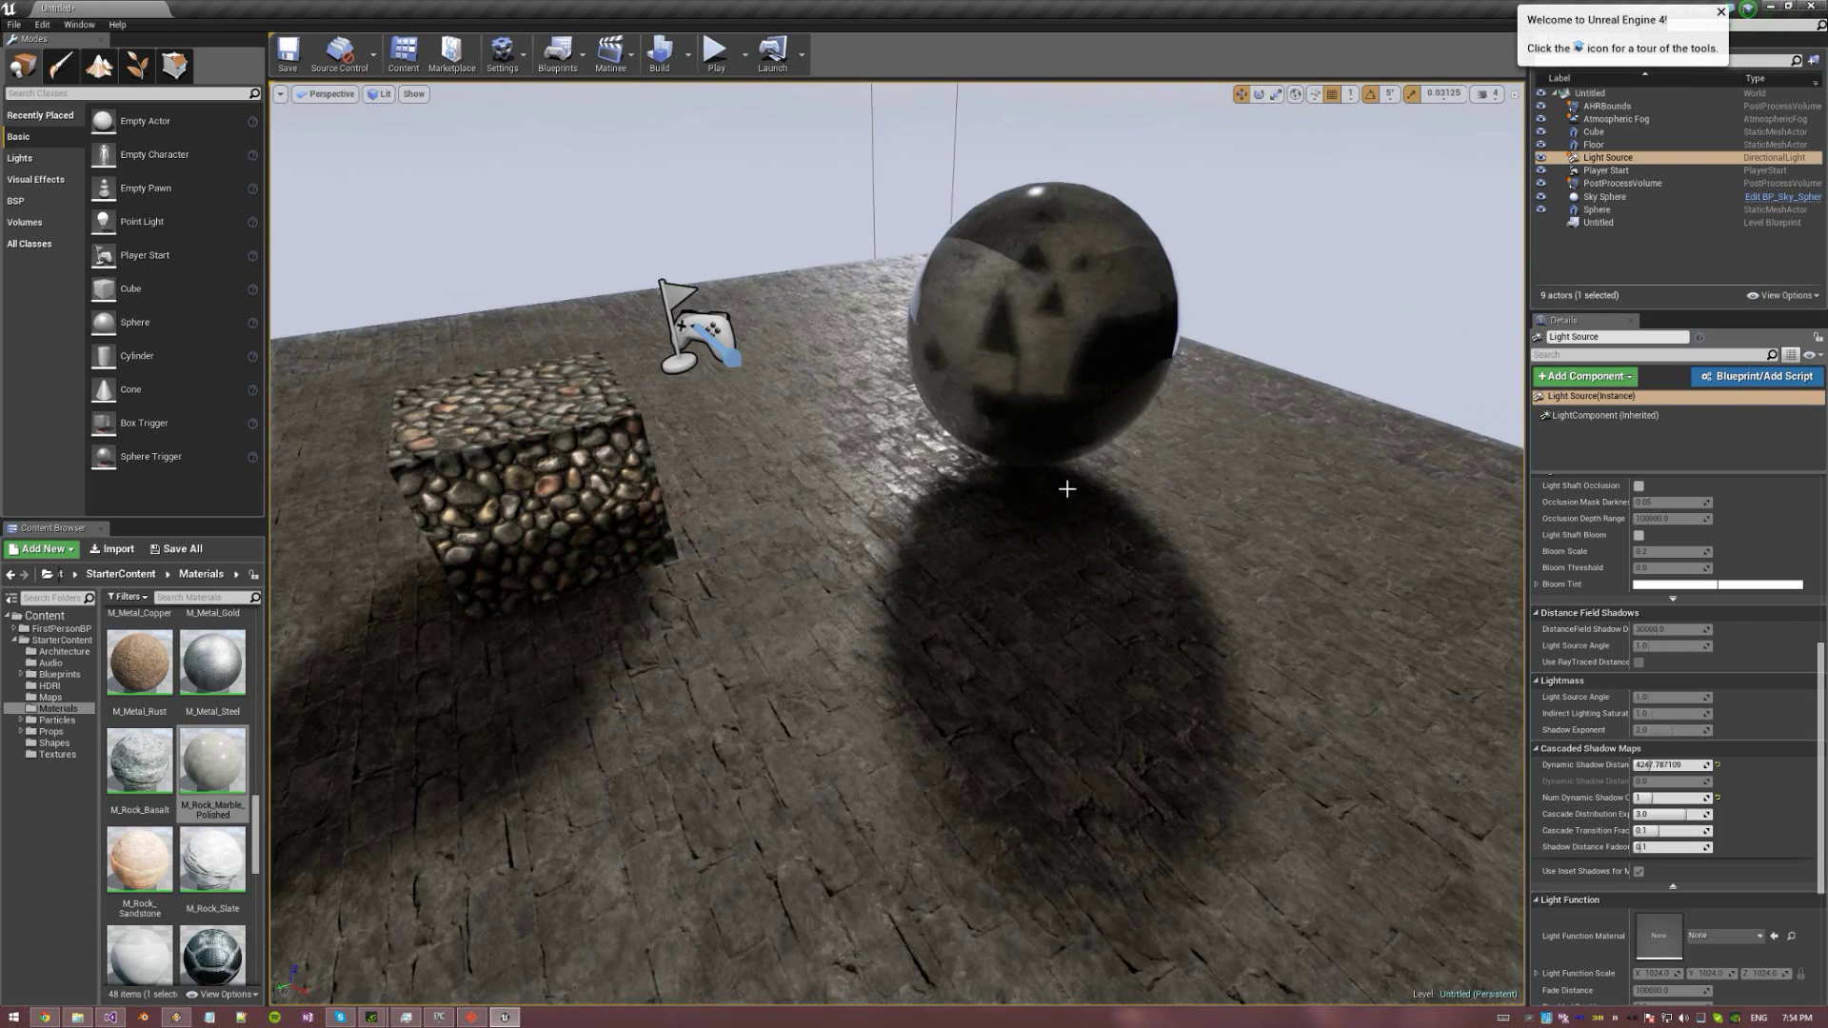
scroll(1067, 488, down, 4)
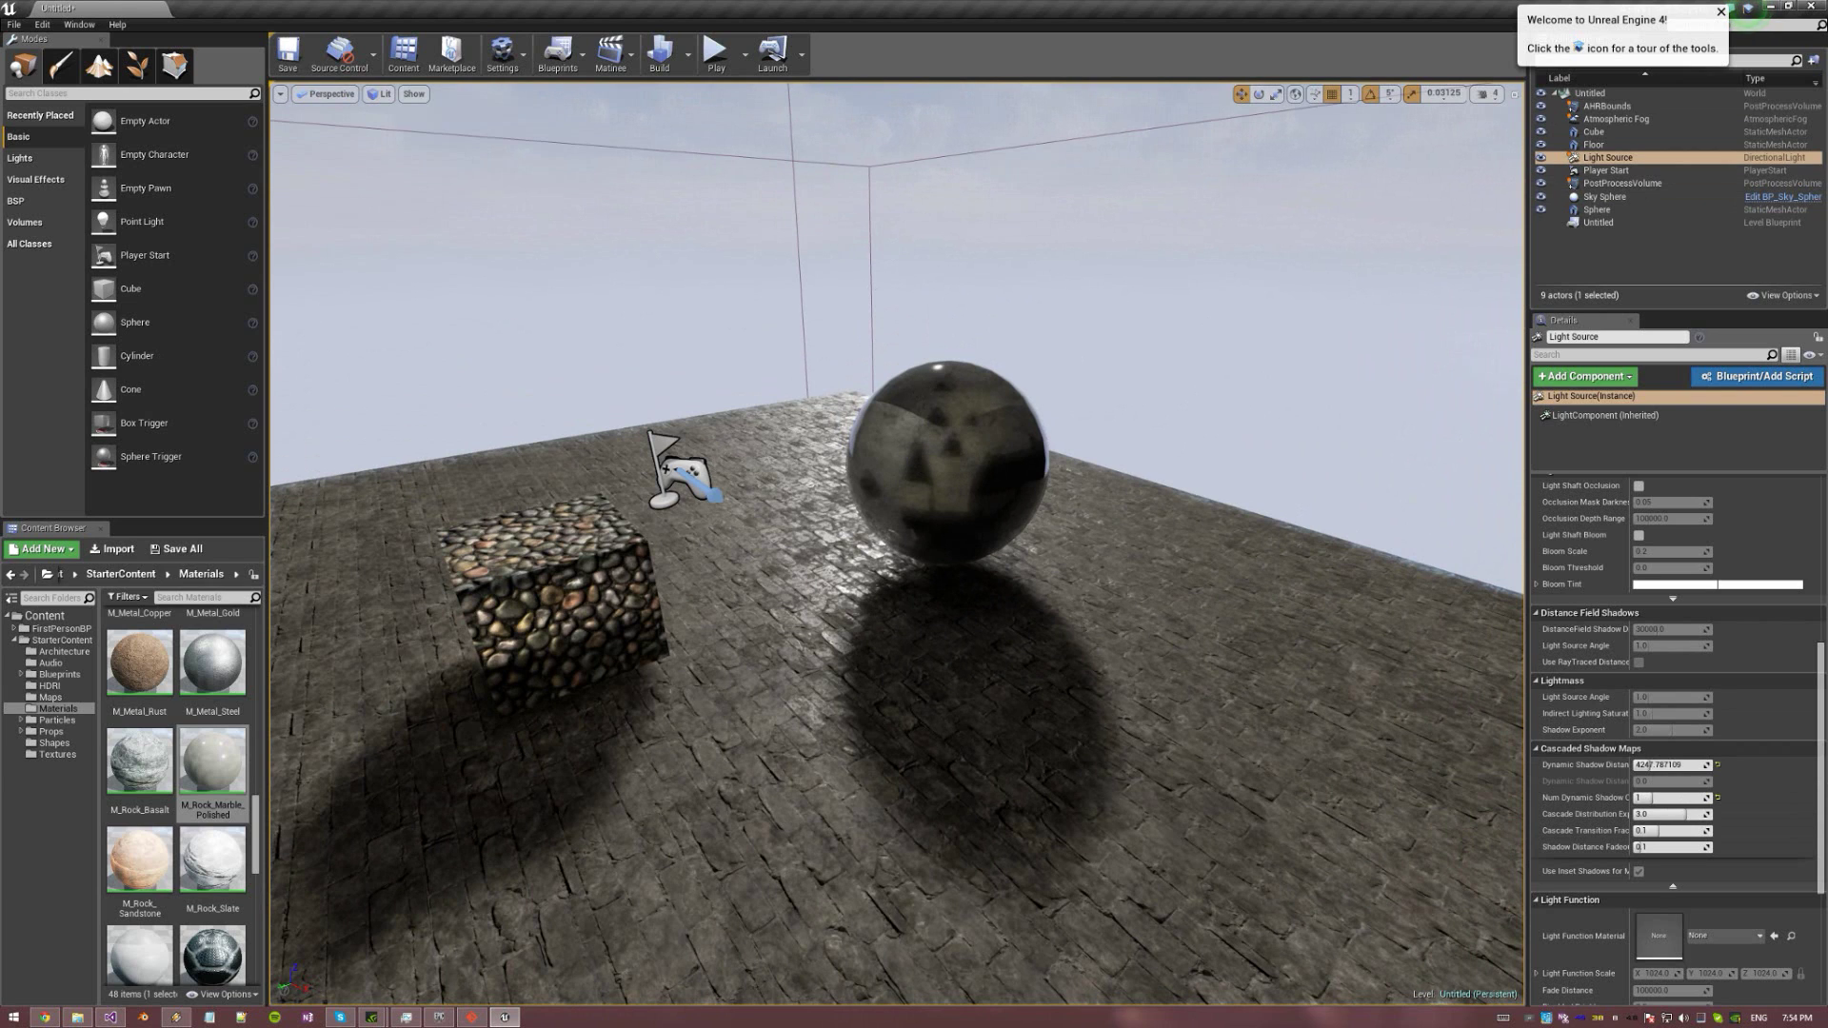
right_drag(933, 546, 920, 500)
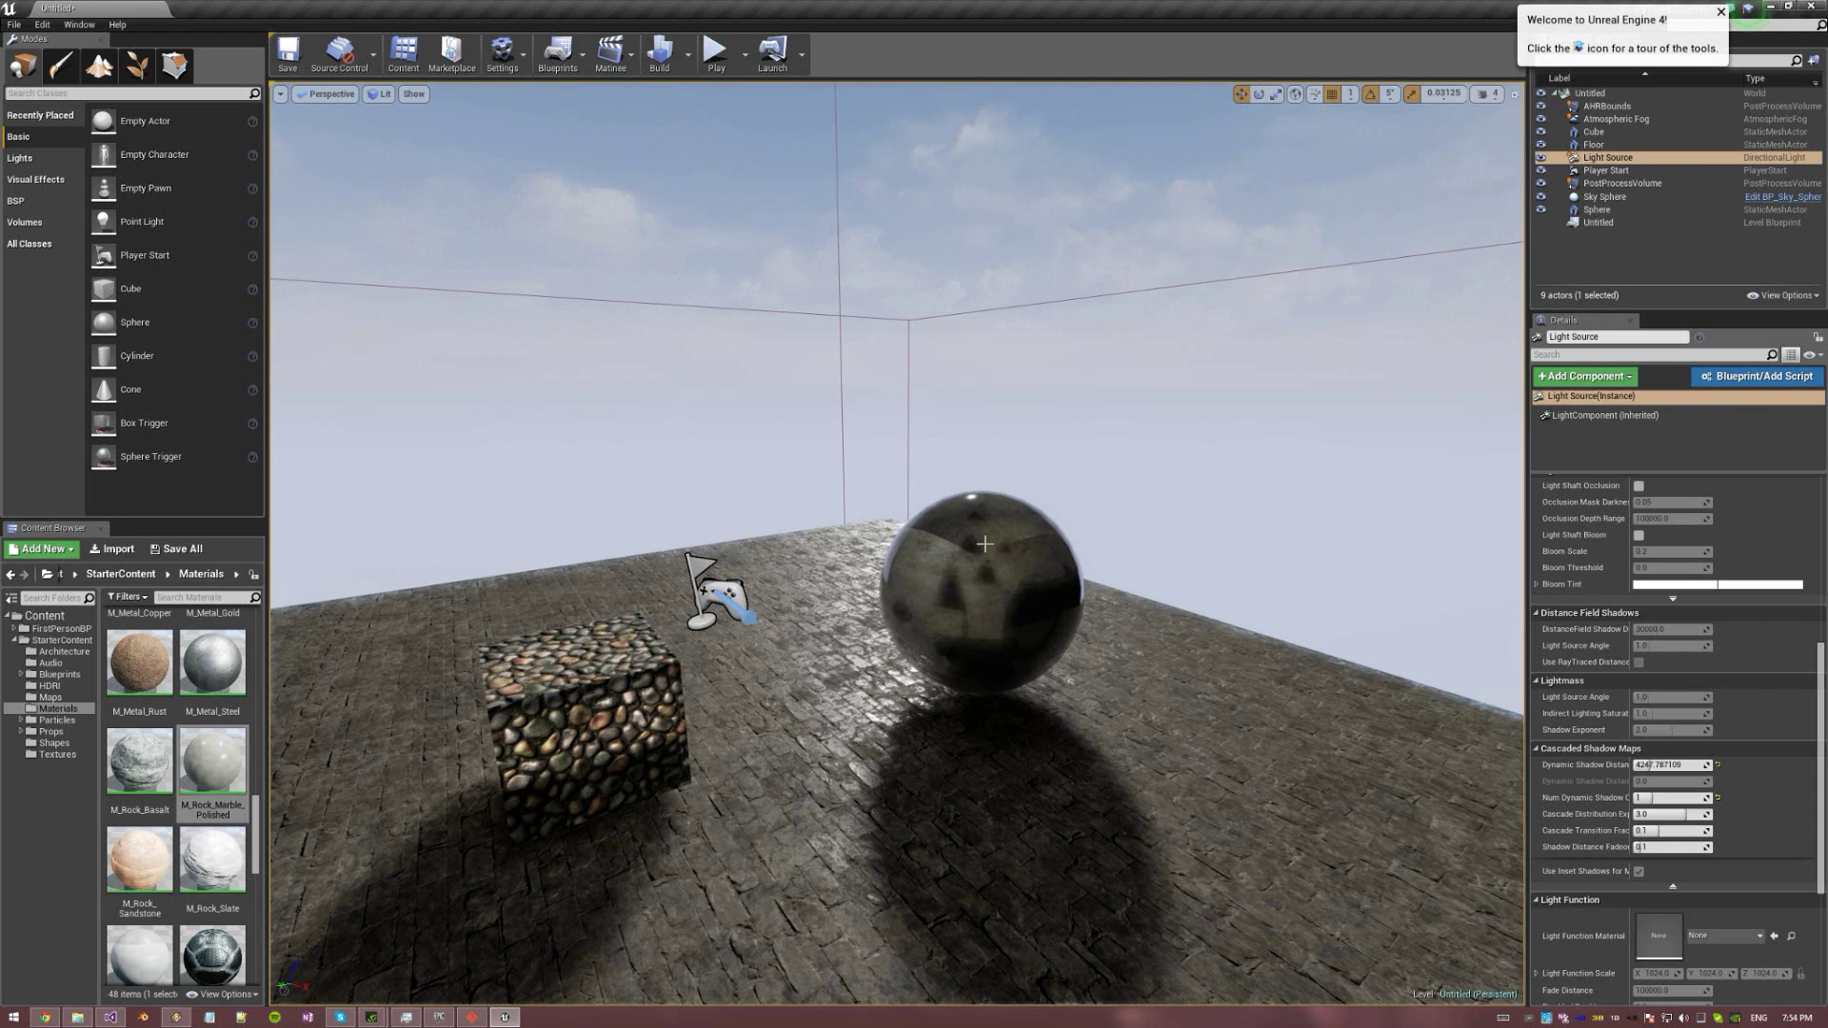
Enable the PostProcessVolume's Samples Displacement and Initial Displacement overrides for Approximate Hybrid Raytracing, and set Samples Displacement to 22
right_drag(804, 272, 769, 195)
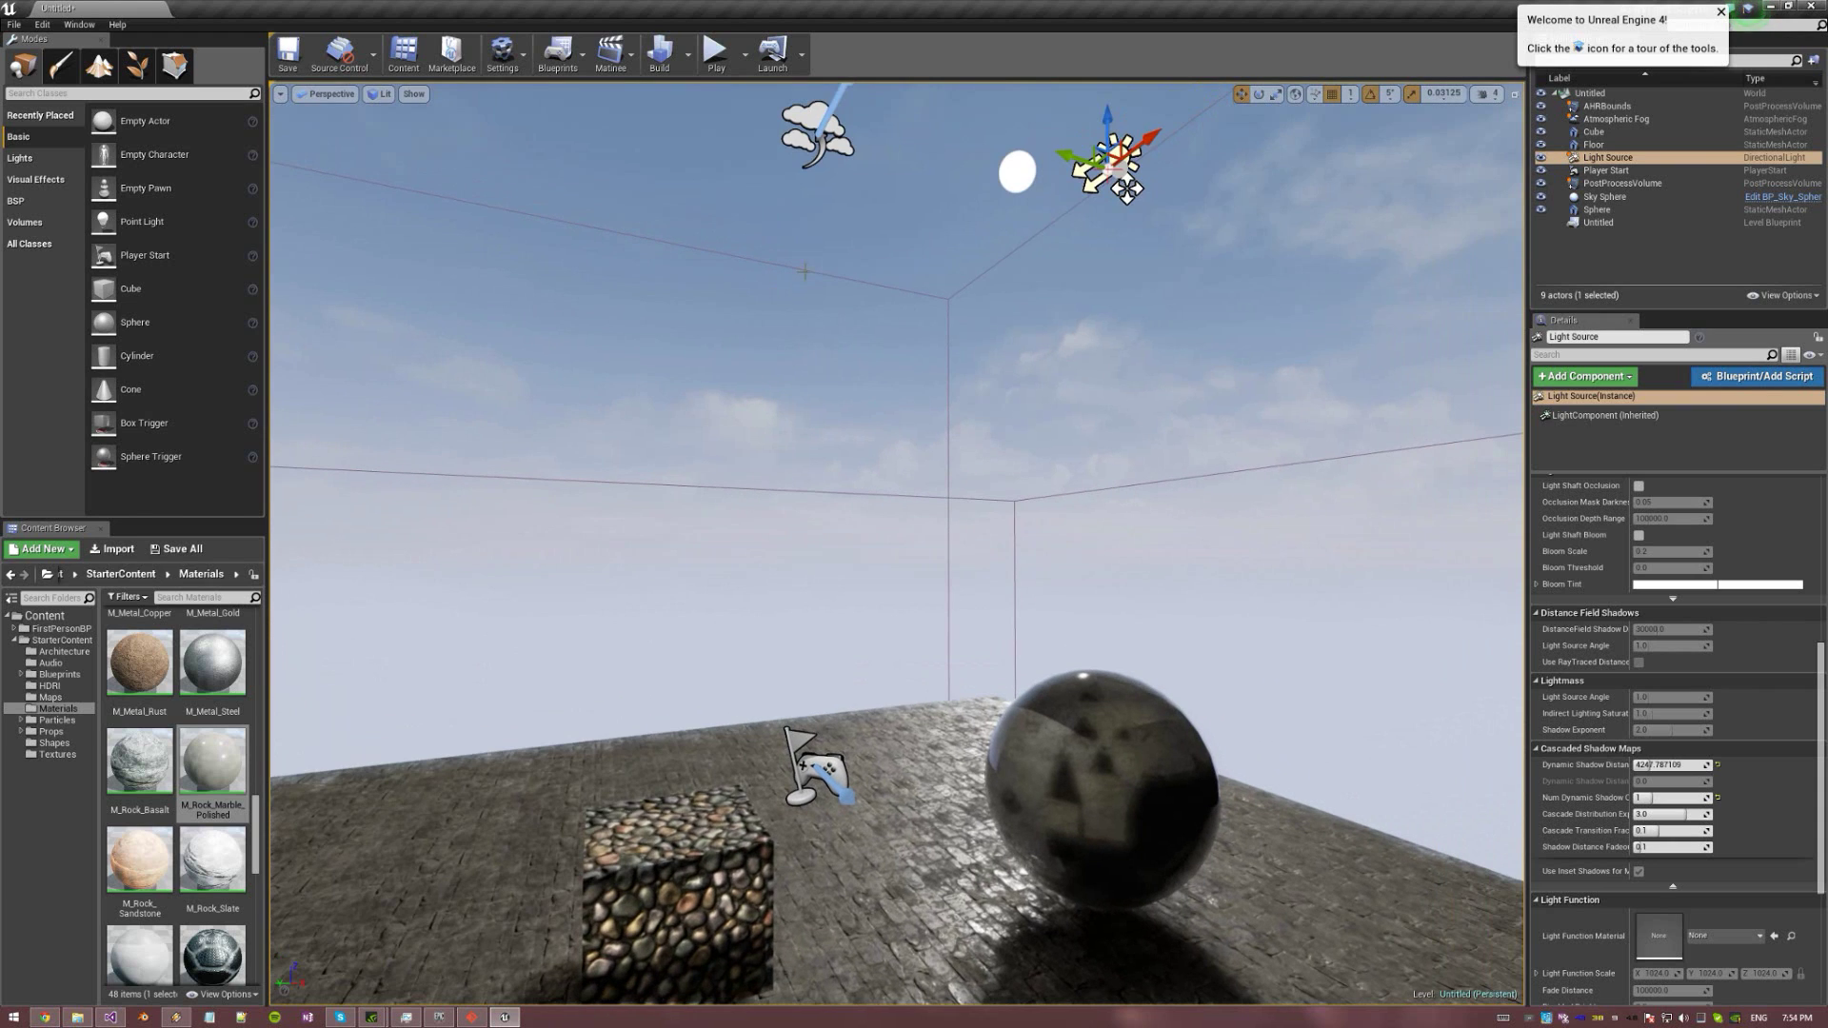
click(959, 289)
scroll(1645, 657, down, 1)
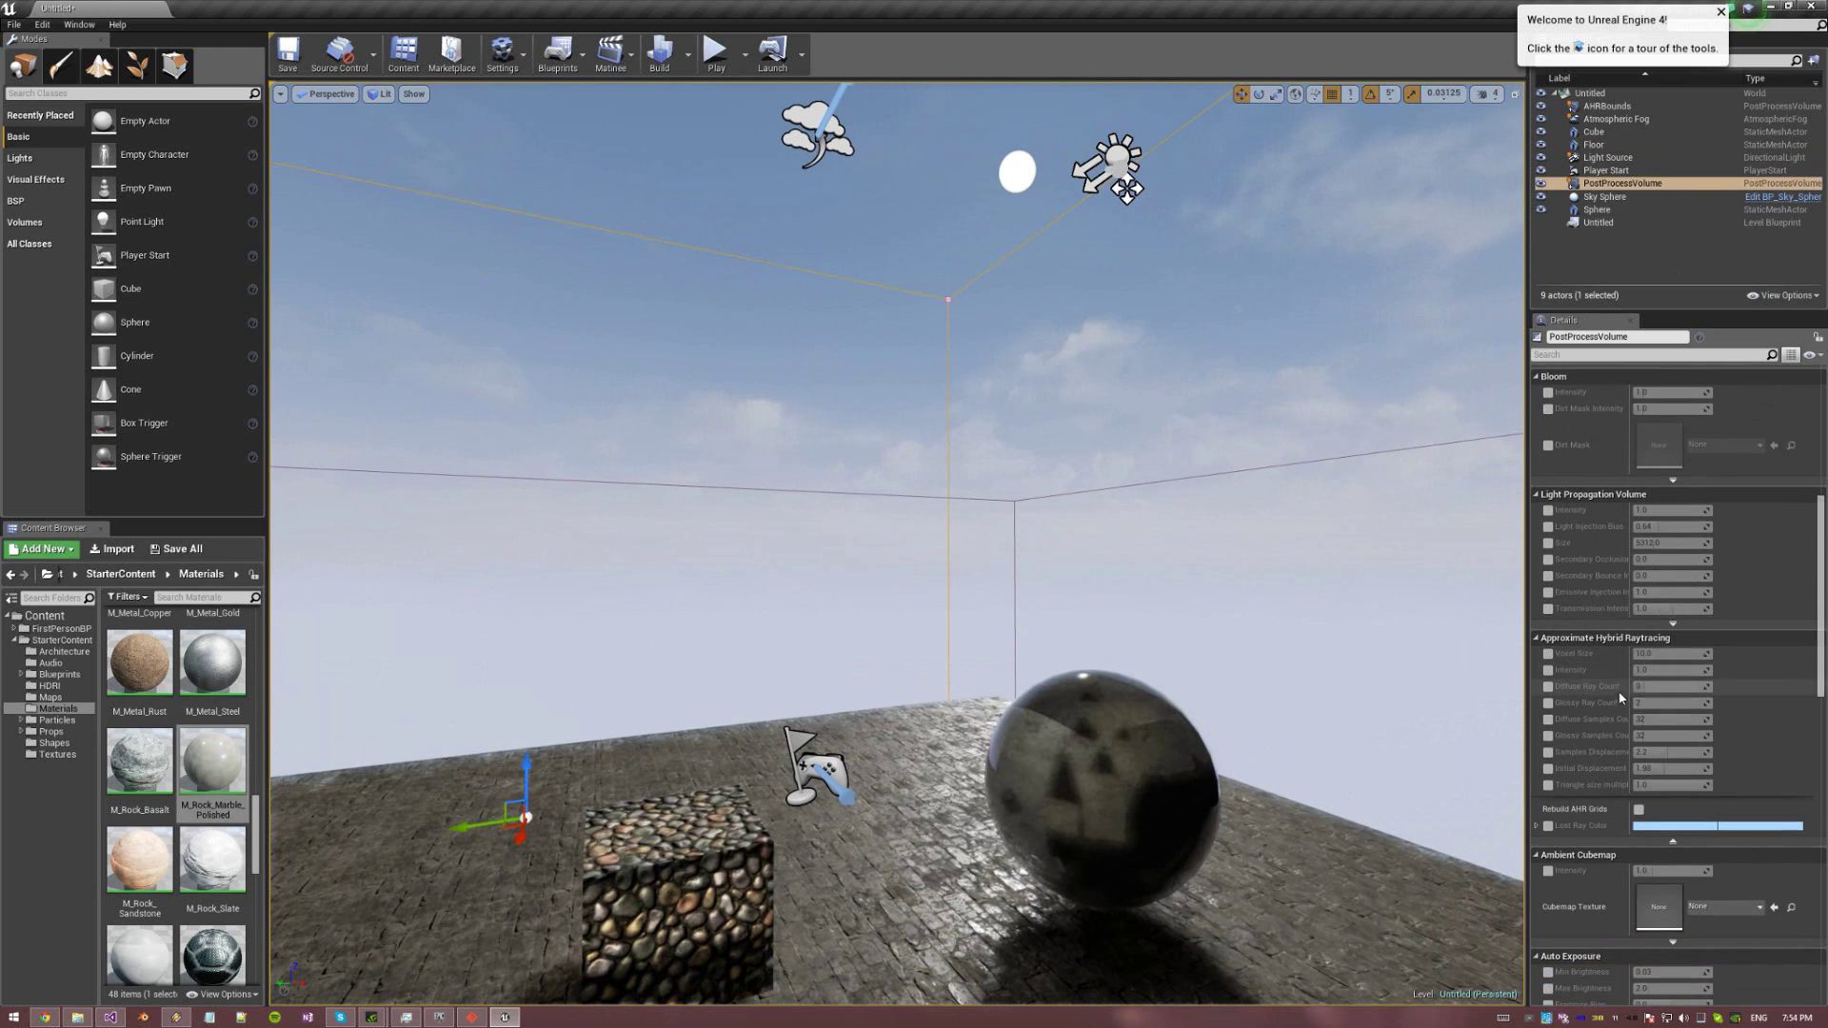
click(1548, 752)
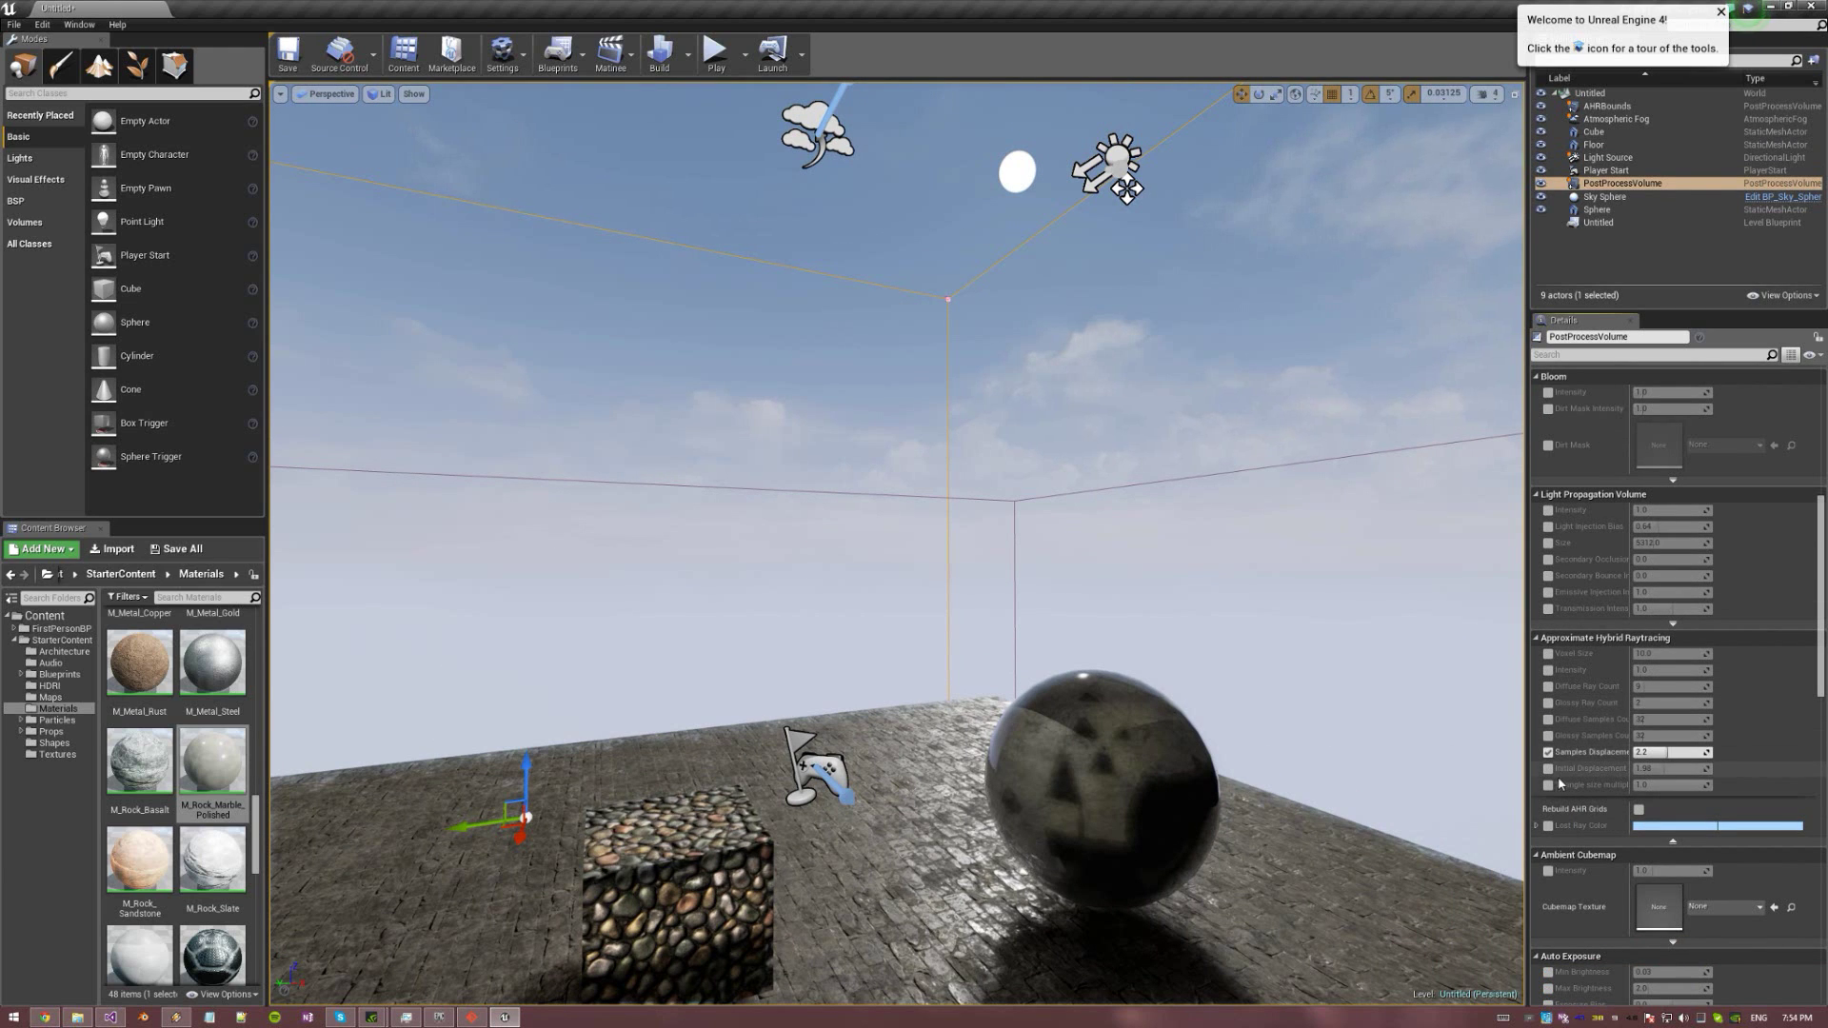
click(1548, 768)
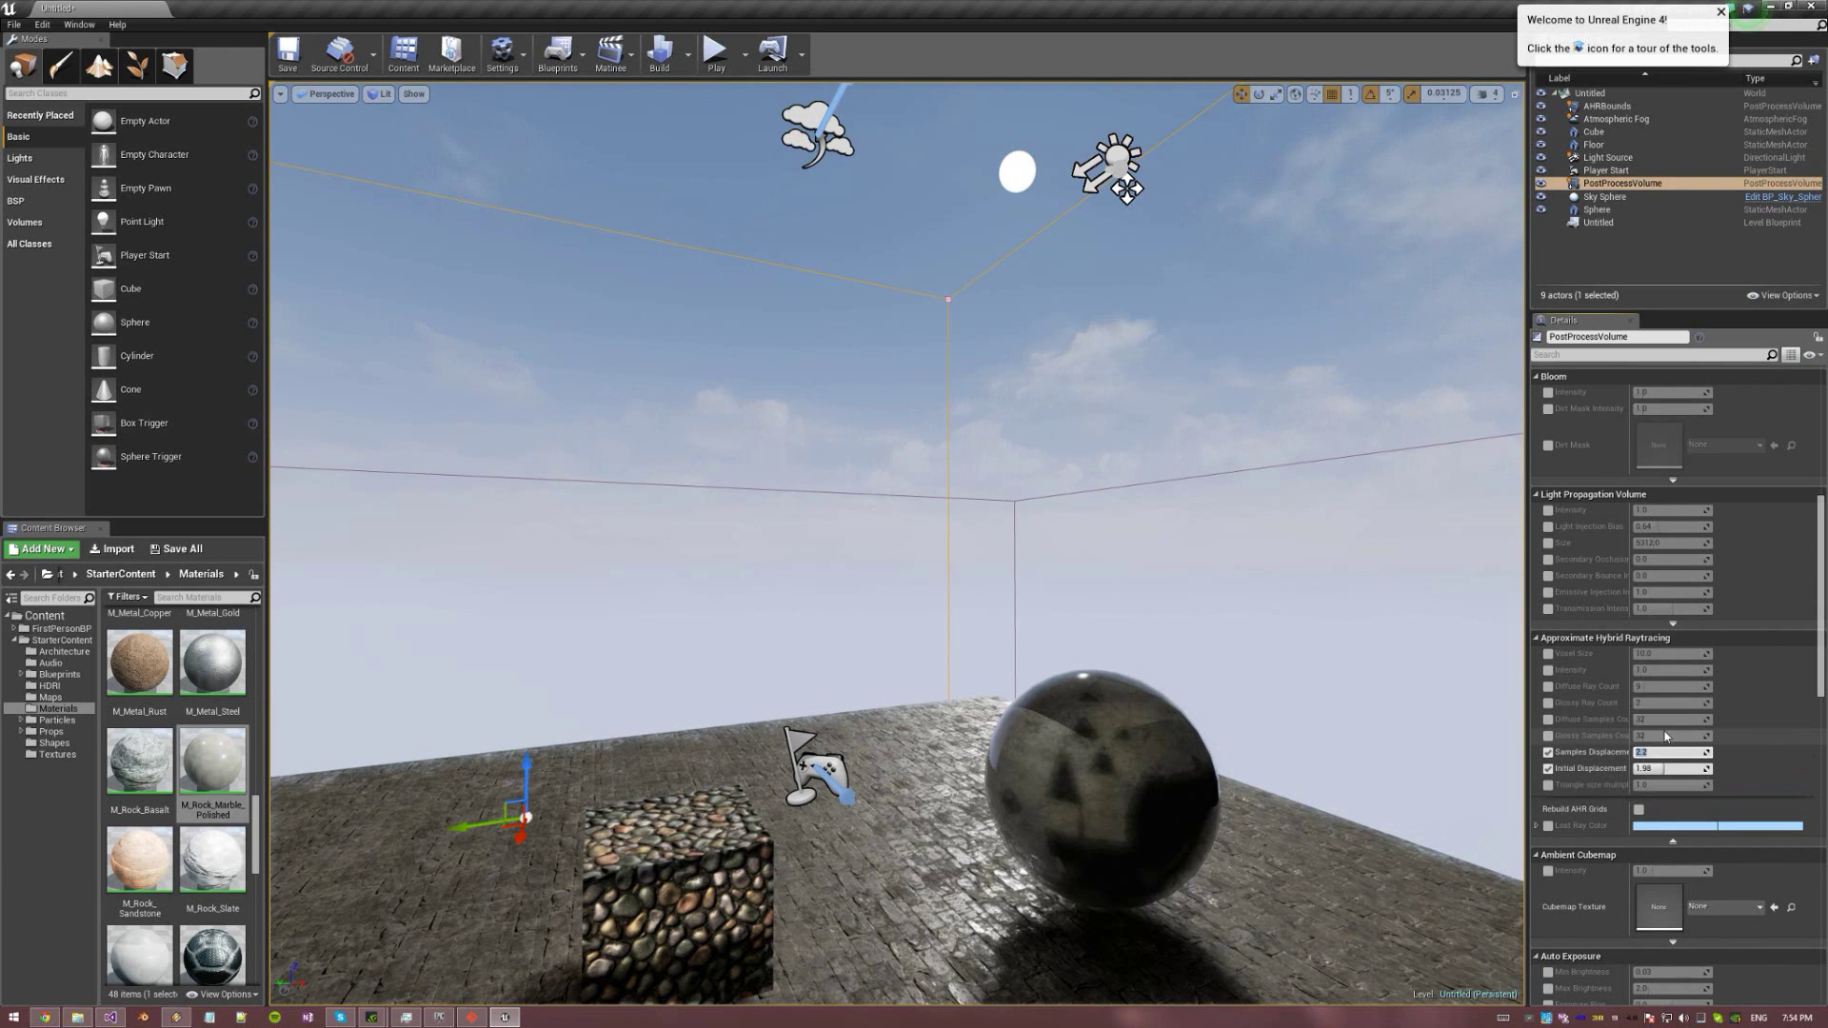
text(2)
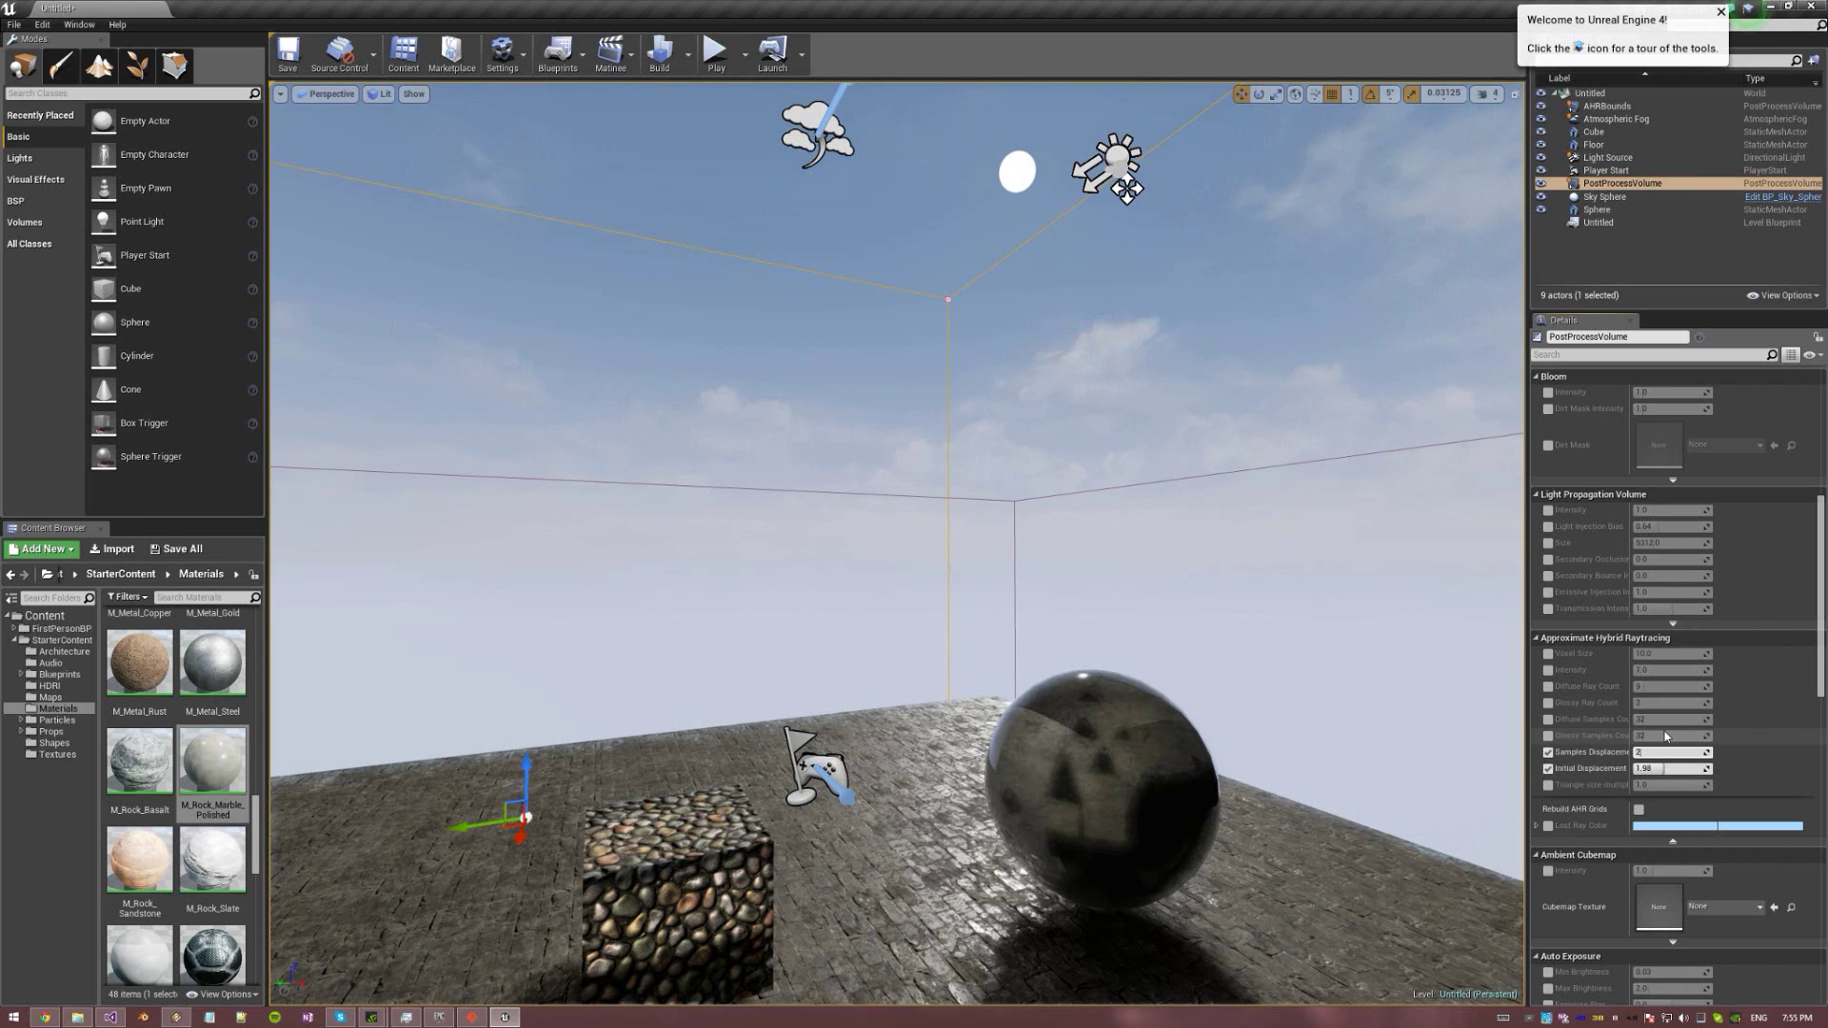
text(2)
key(Return)
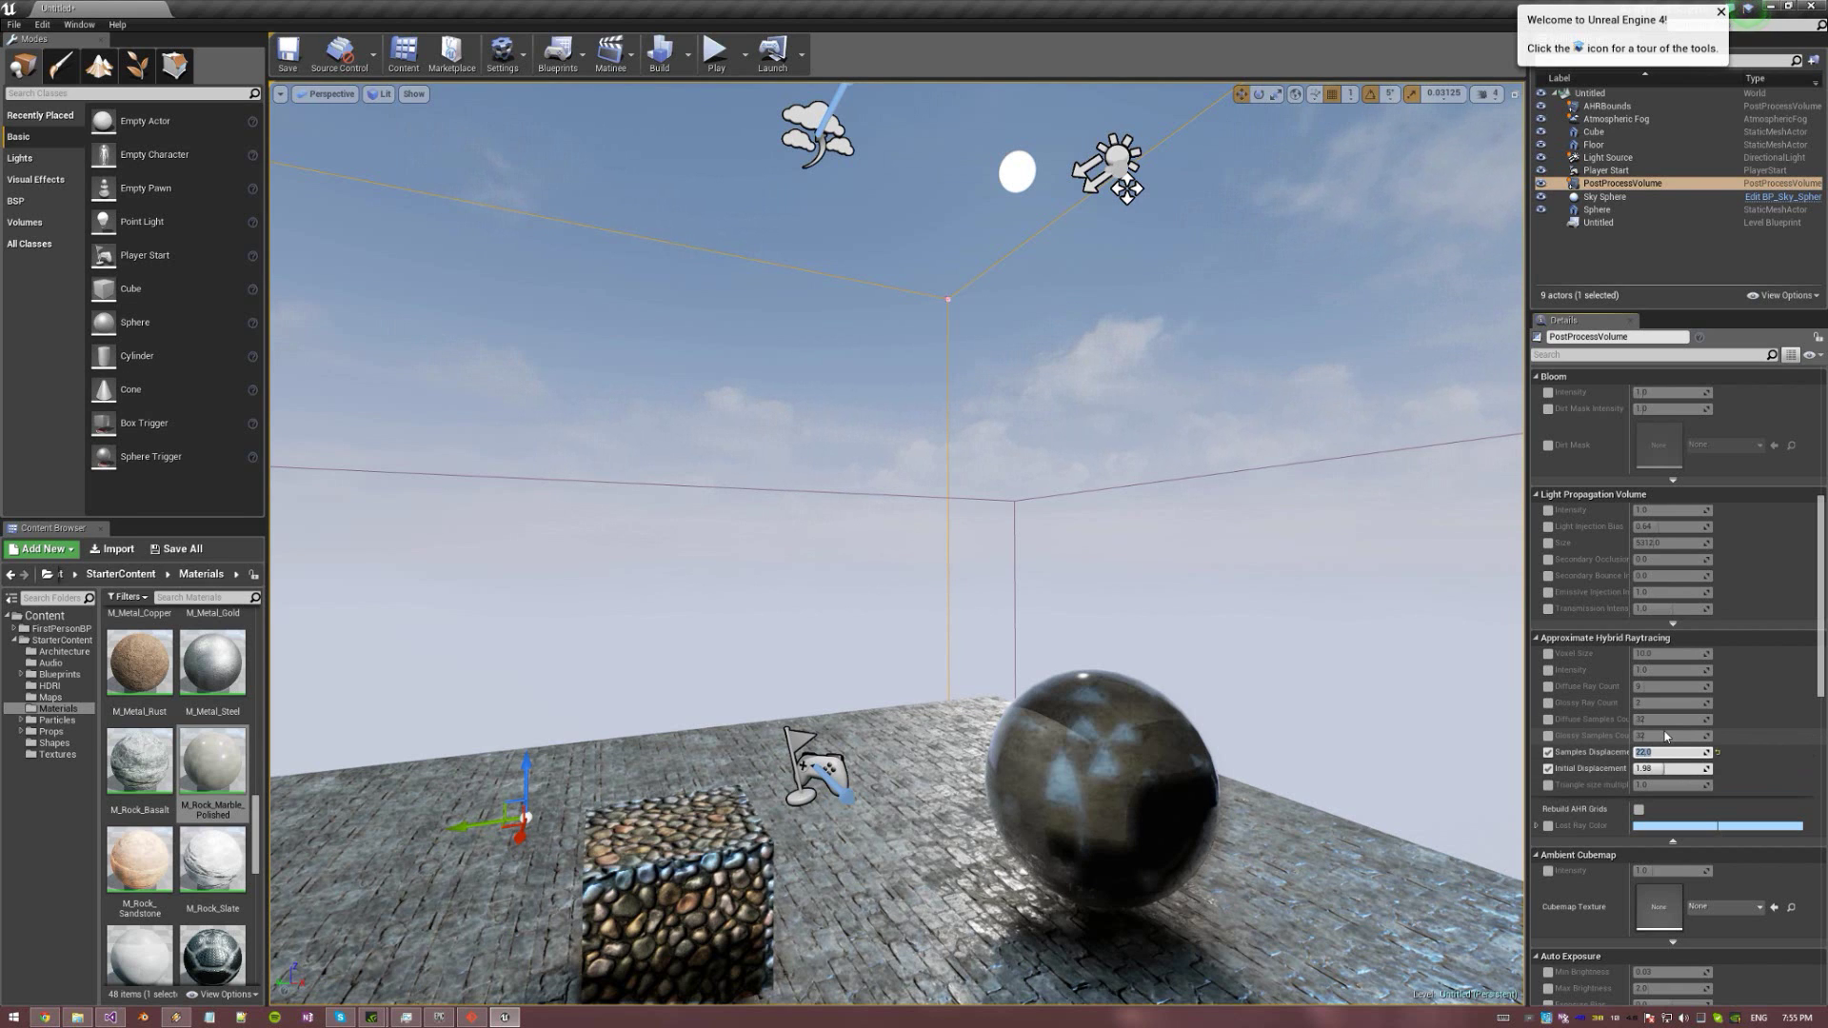
Set the PostProcessVolume's Initial Displacement to 20
key(Tab)
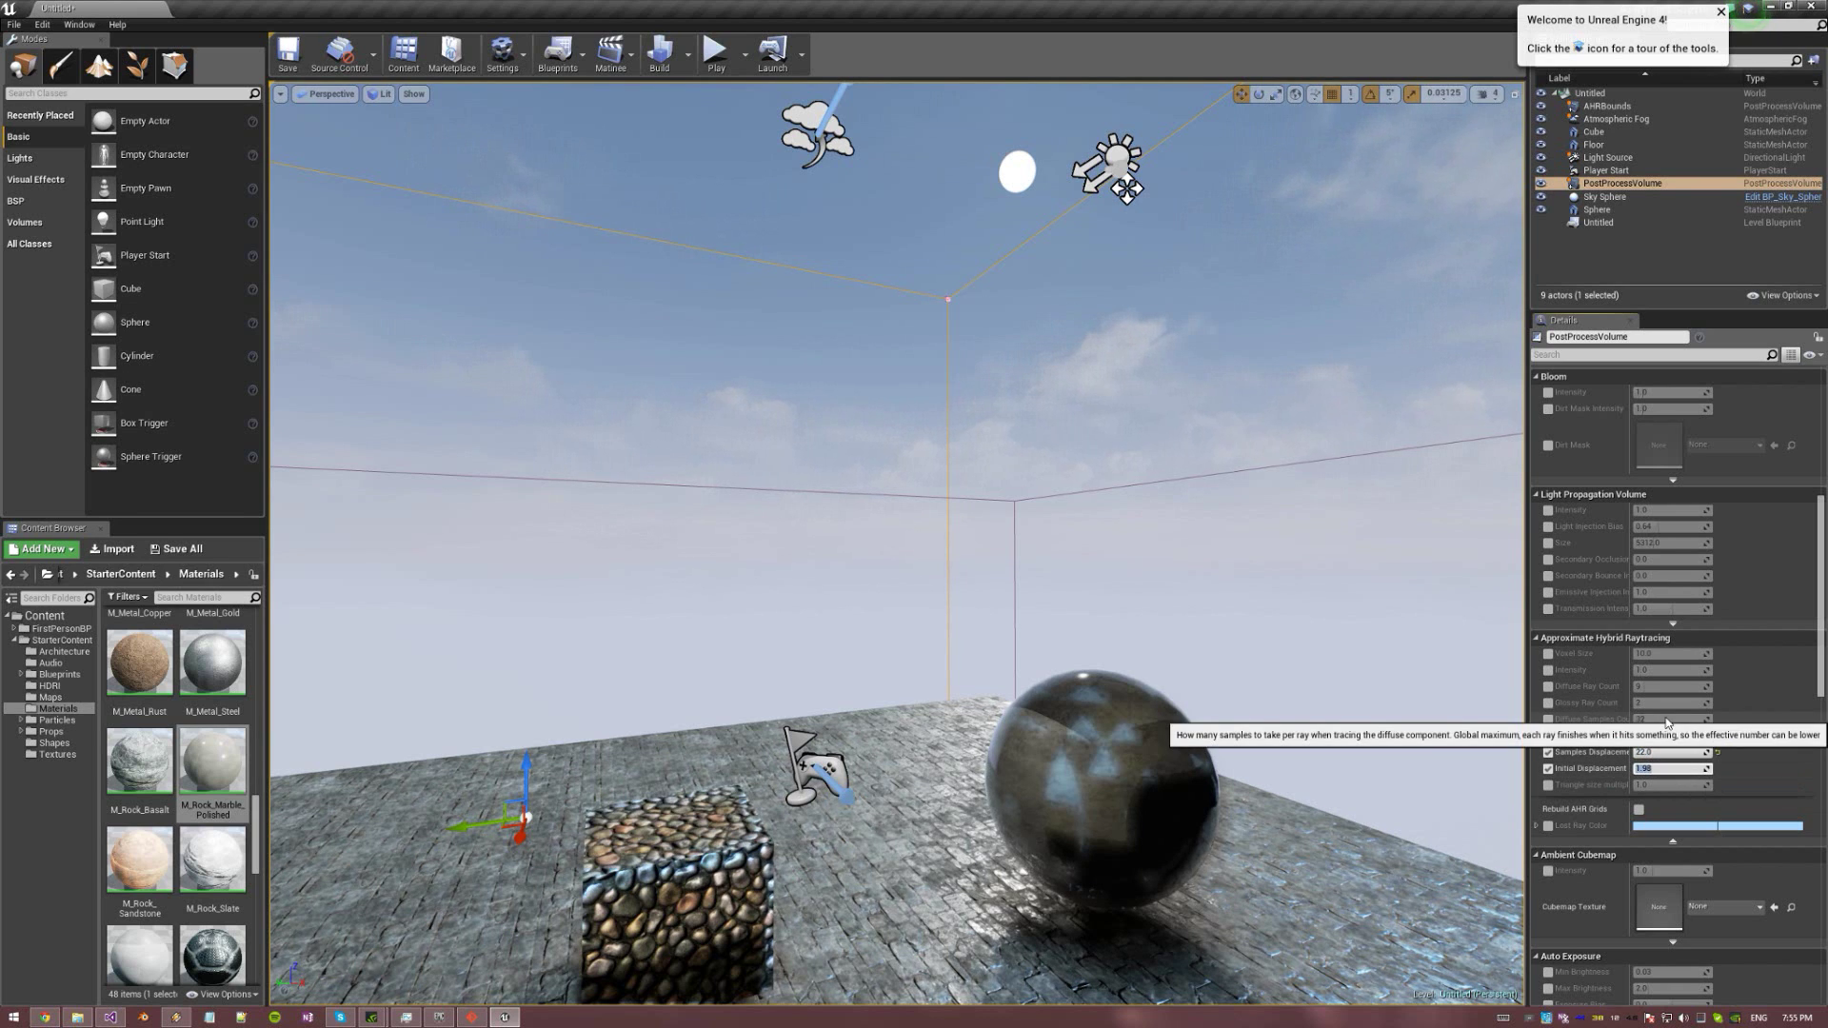
text(2)
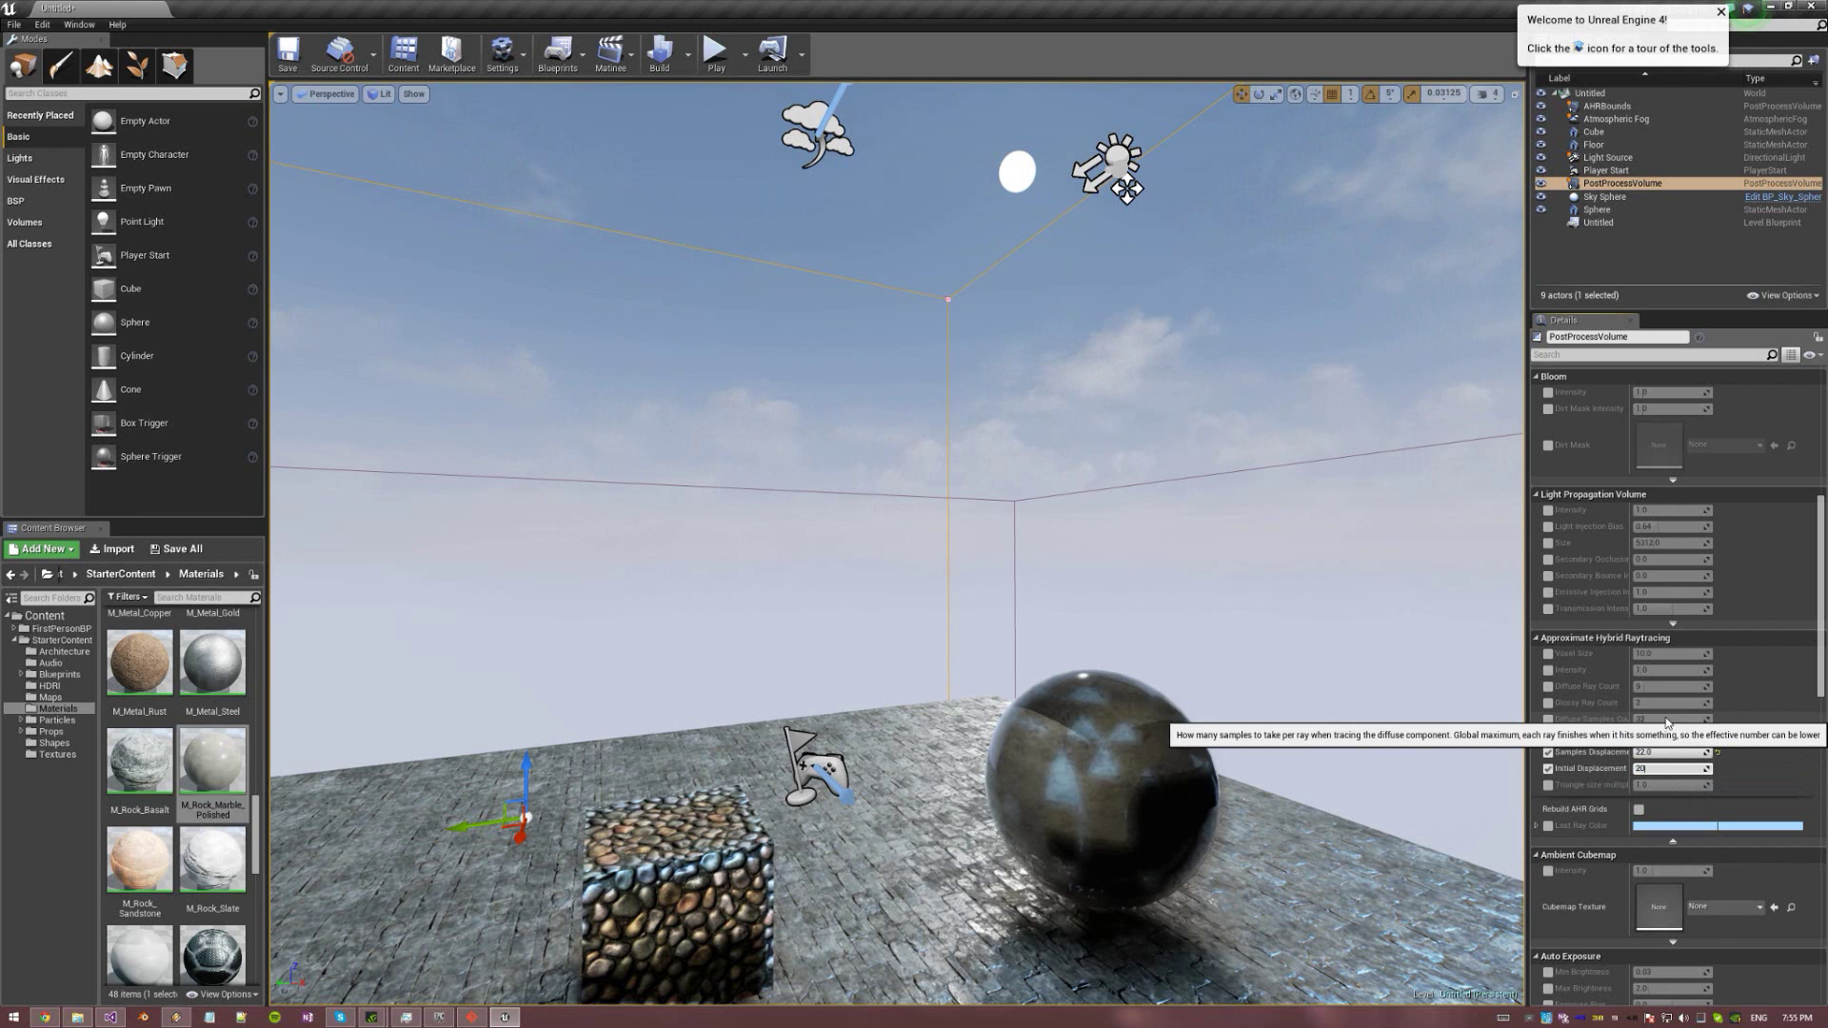
text(0)
key(Return)
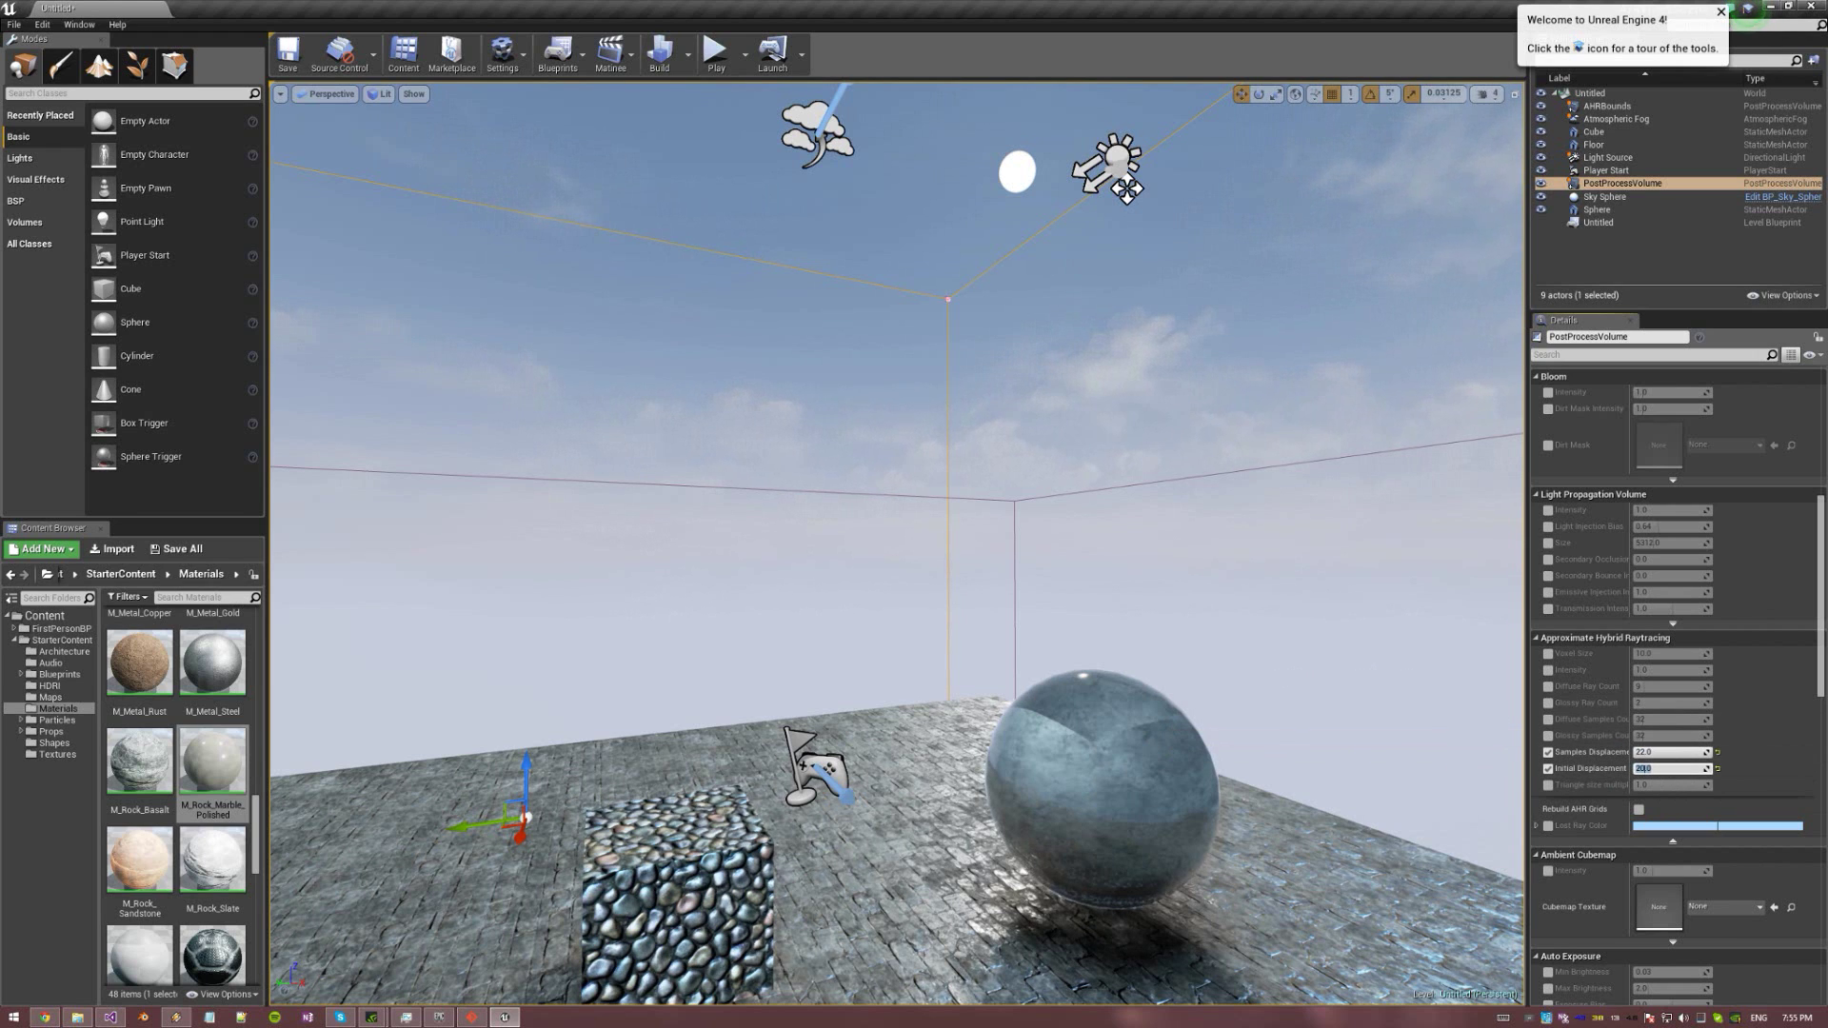
Enable the PostProcessVolume's Lost Ray Color override and set the color to black
right_drag(1126, 190, 1271, 762)
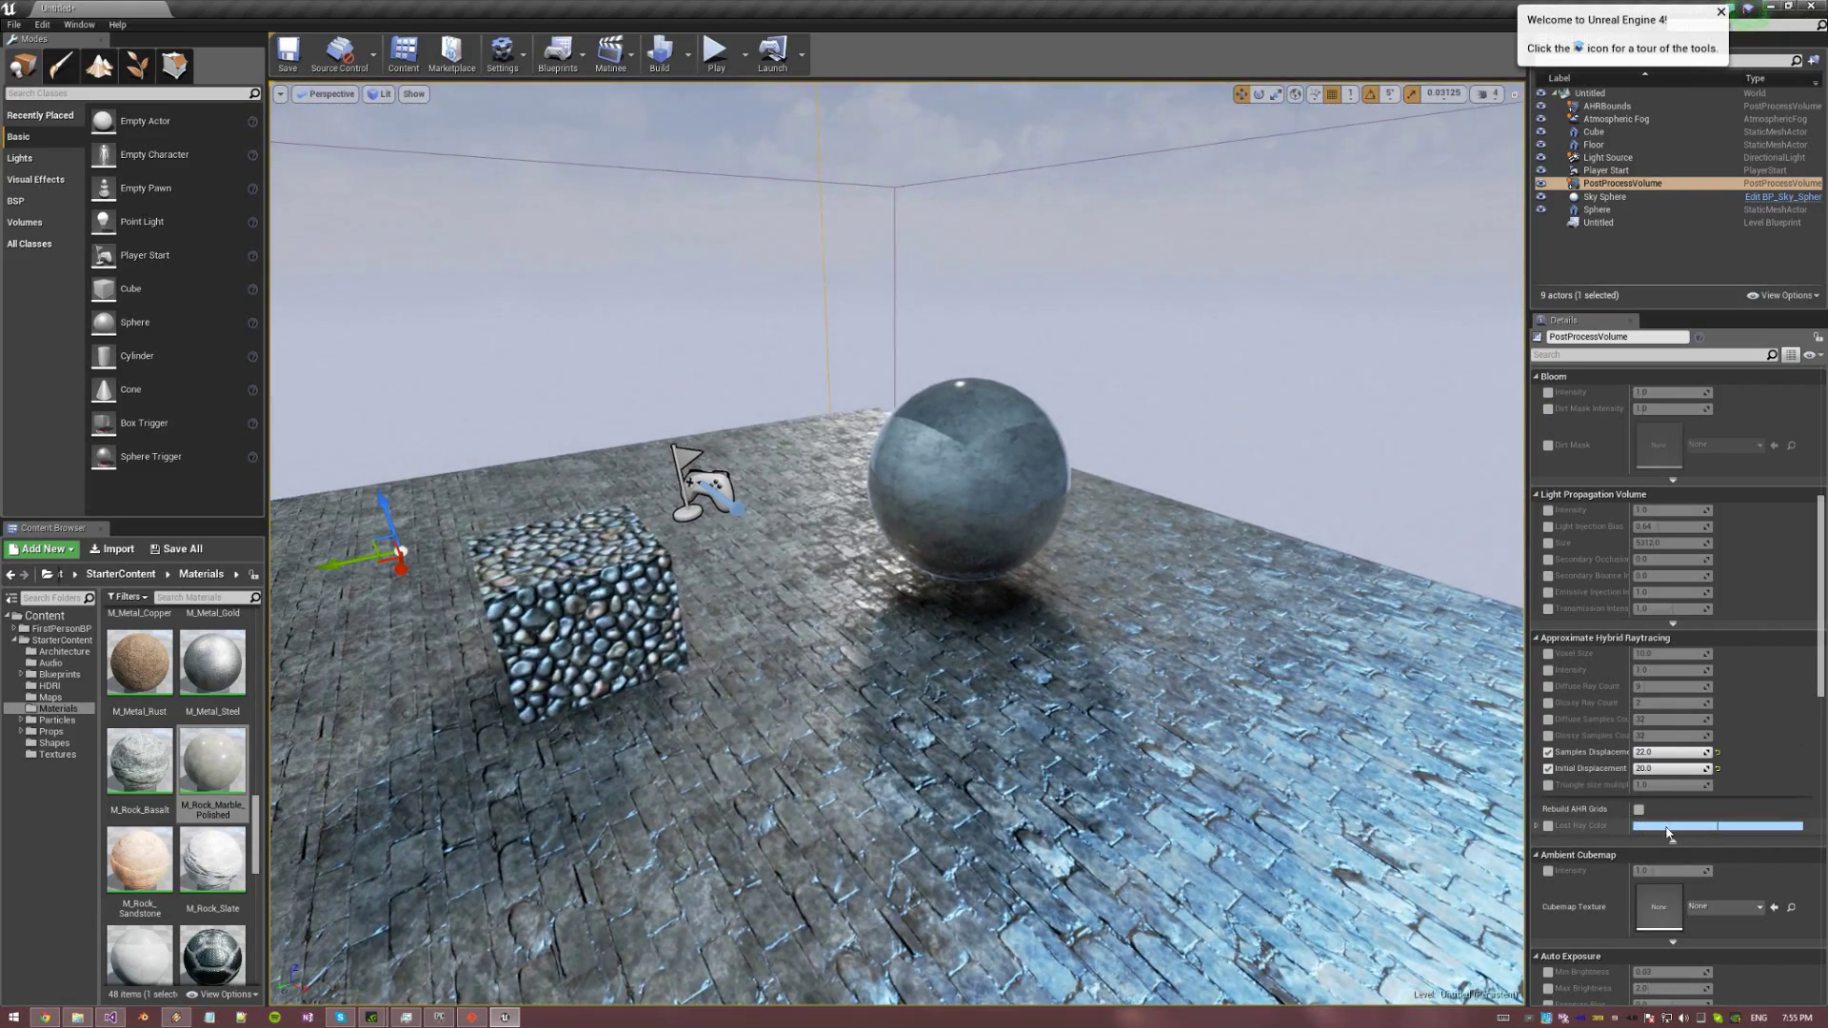
click(1548, 827)
click(1654, 827)
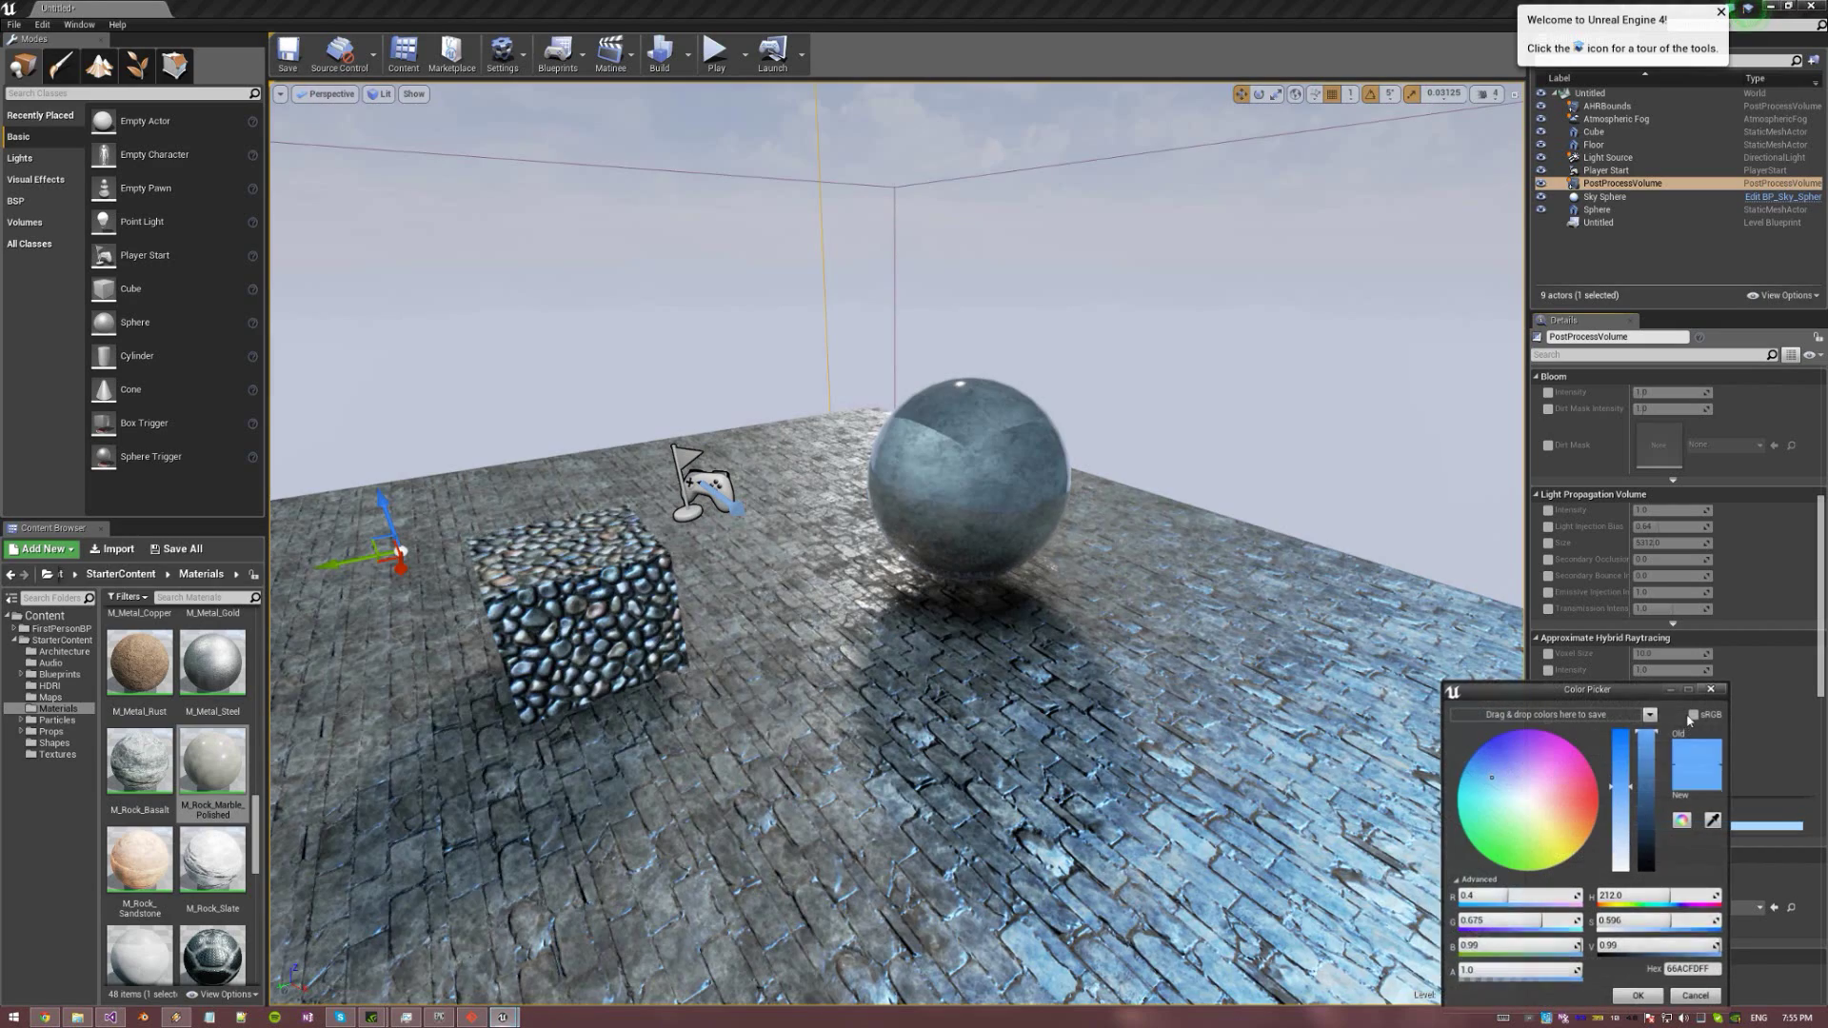
drag(1647, 736, 1676, 907)
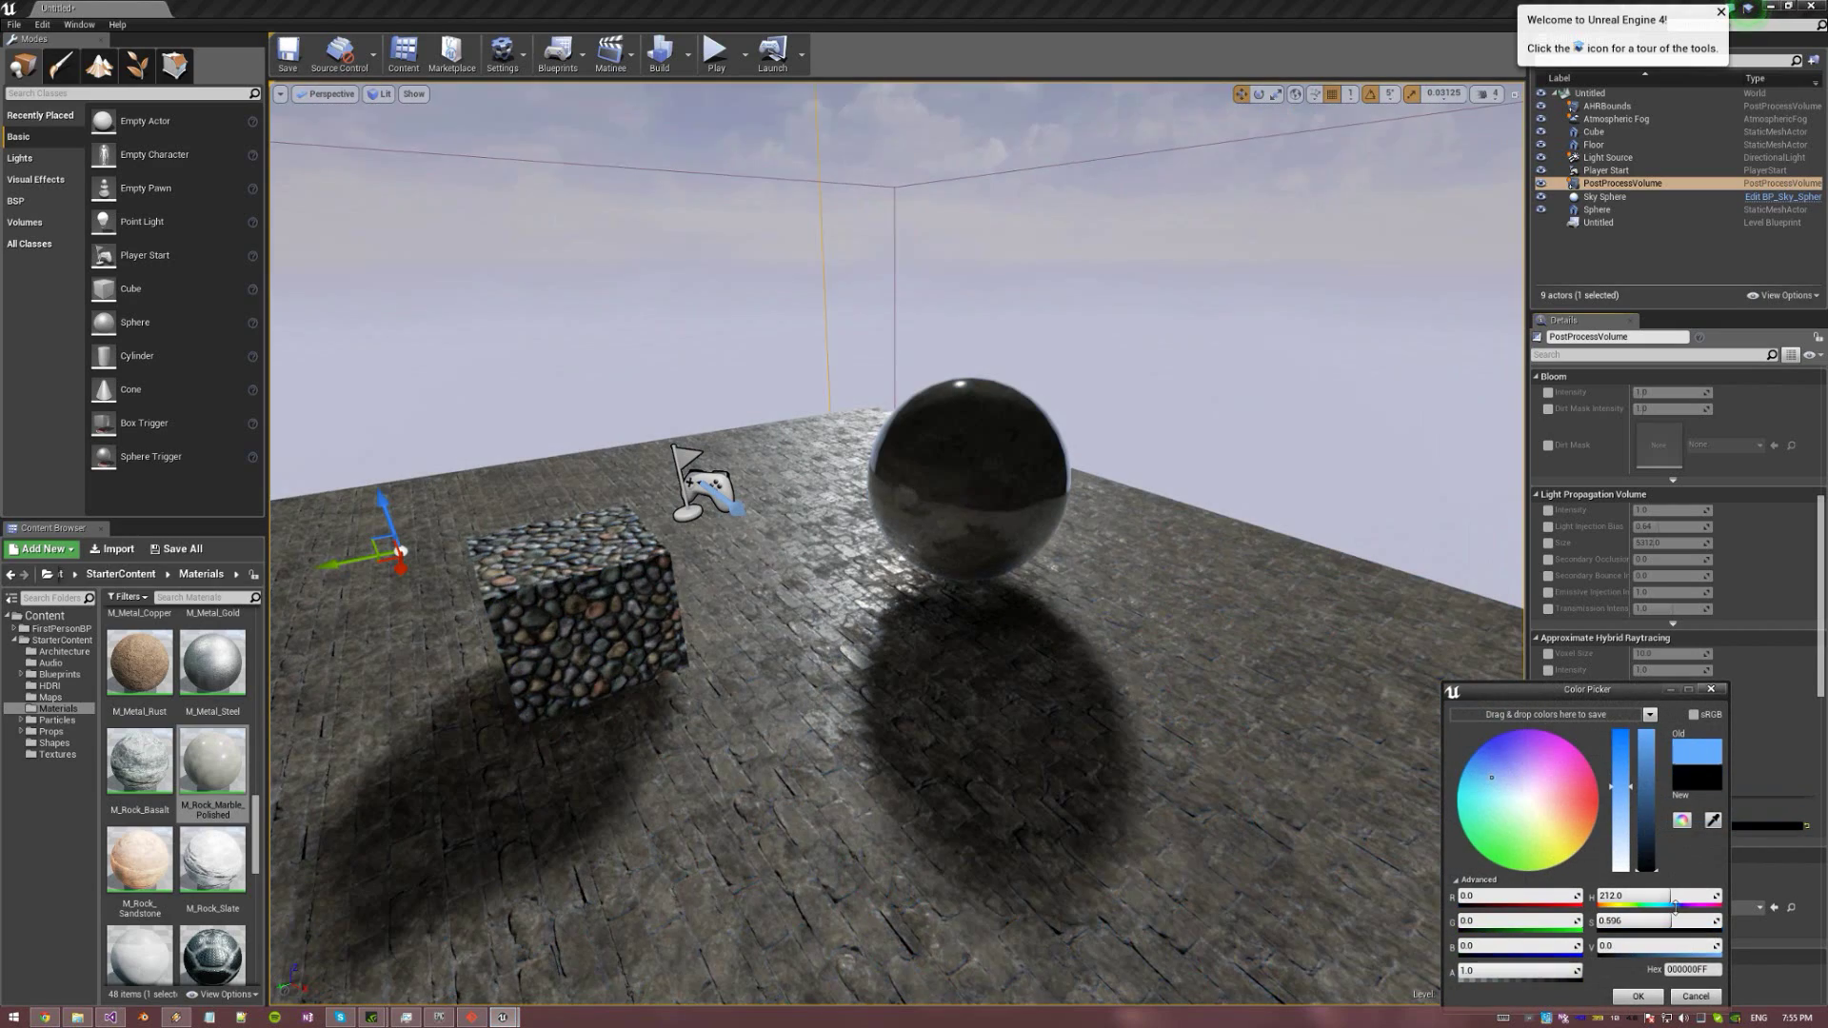
click(1642, 1000)
Examine the lighting, shadows and reflections on the cube, sphere and stone floor from several sides
mouse_move(1036, 638)
right_down()
mouse_move(1011, 661)
mouse_move(1028, 638)
right_up()
key(w)
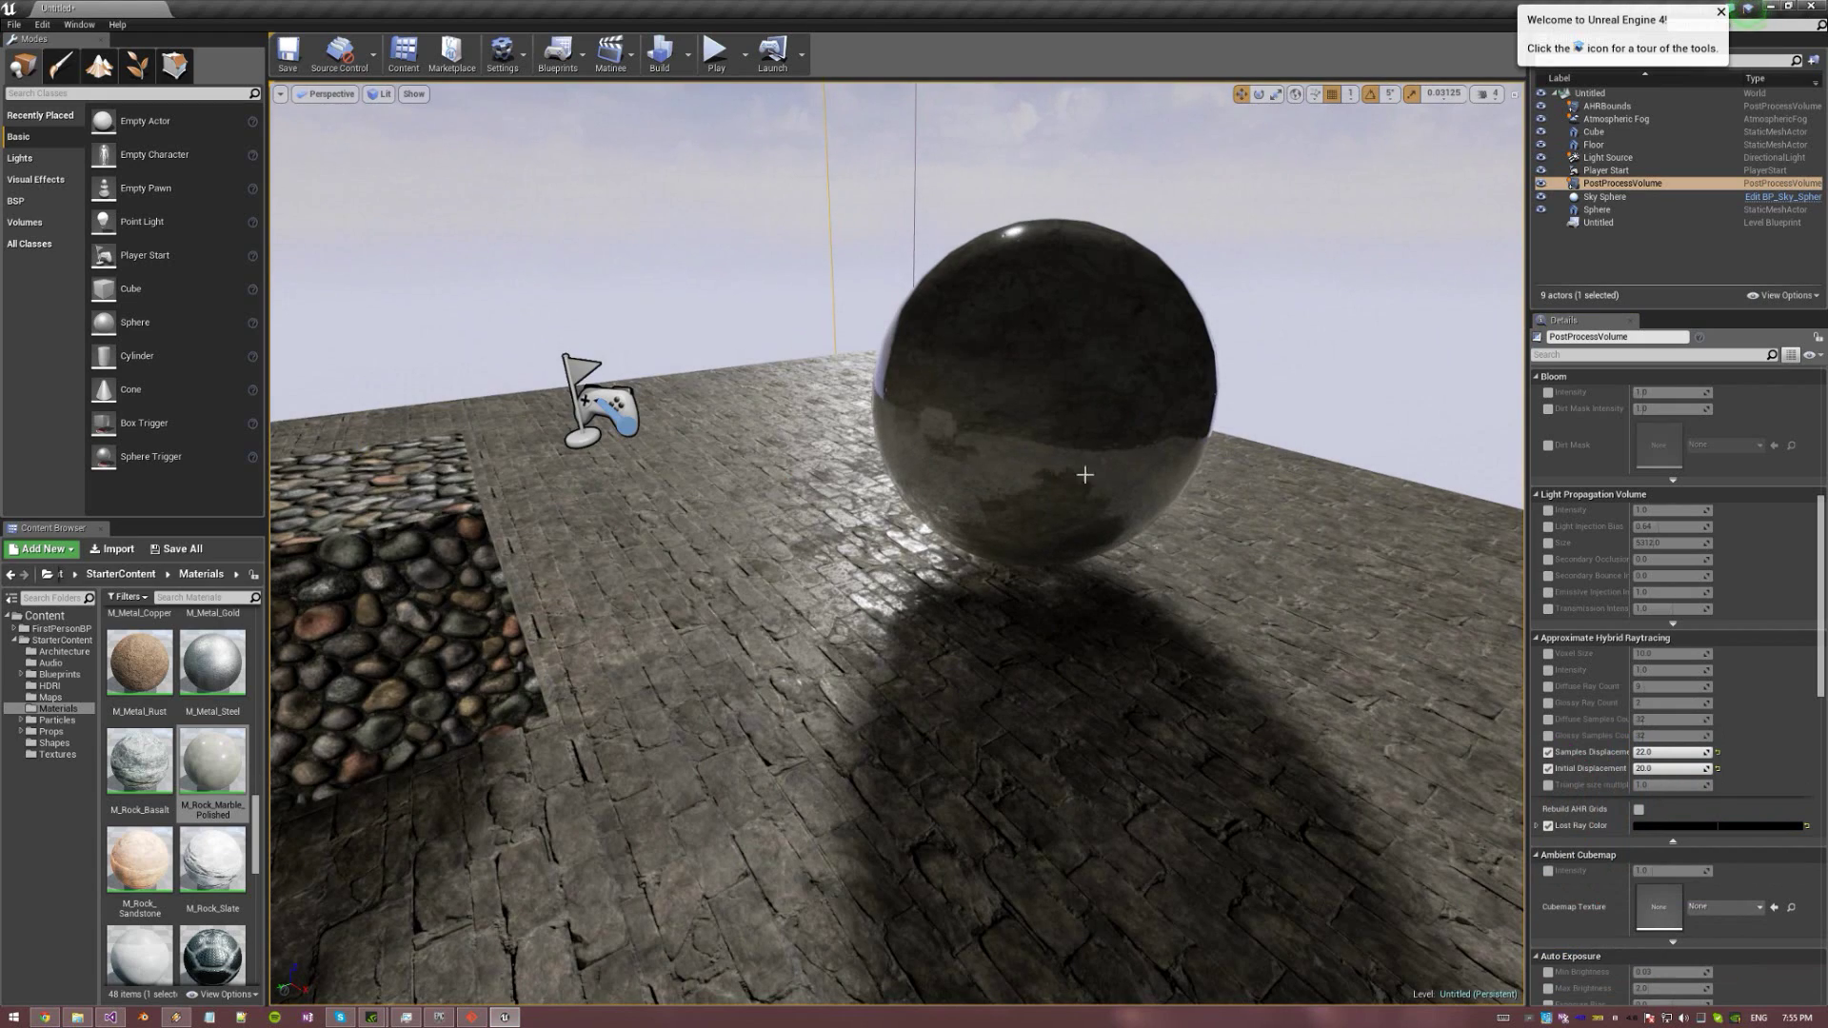
right_drag(950, 518, 784, 457)
key(w)
key(s)
click(921, 617)
click(909, 793)
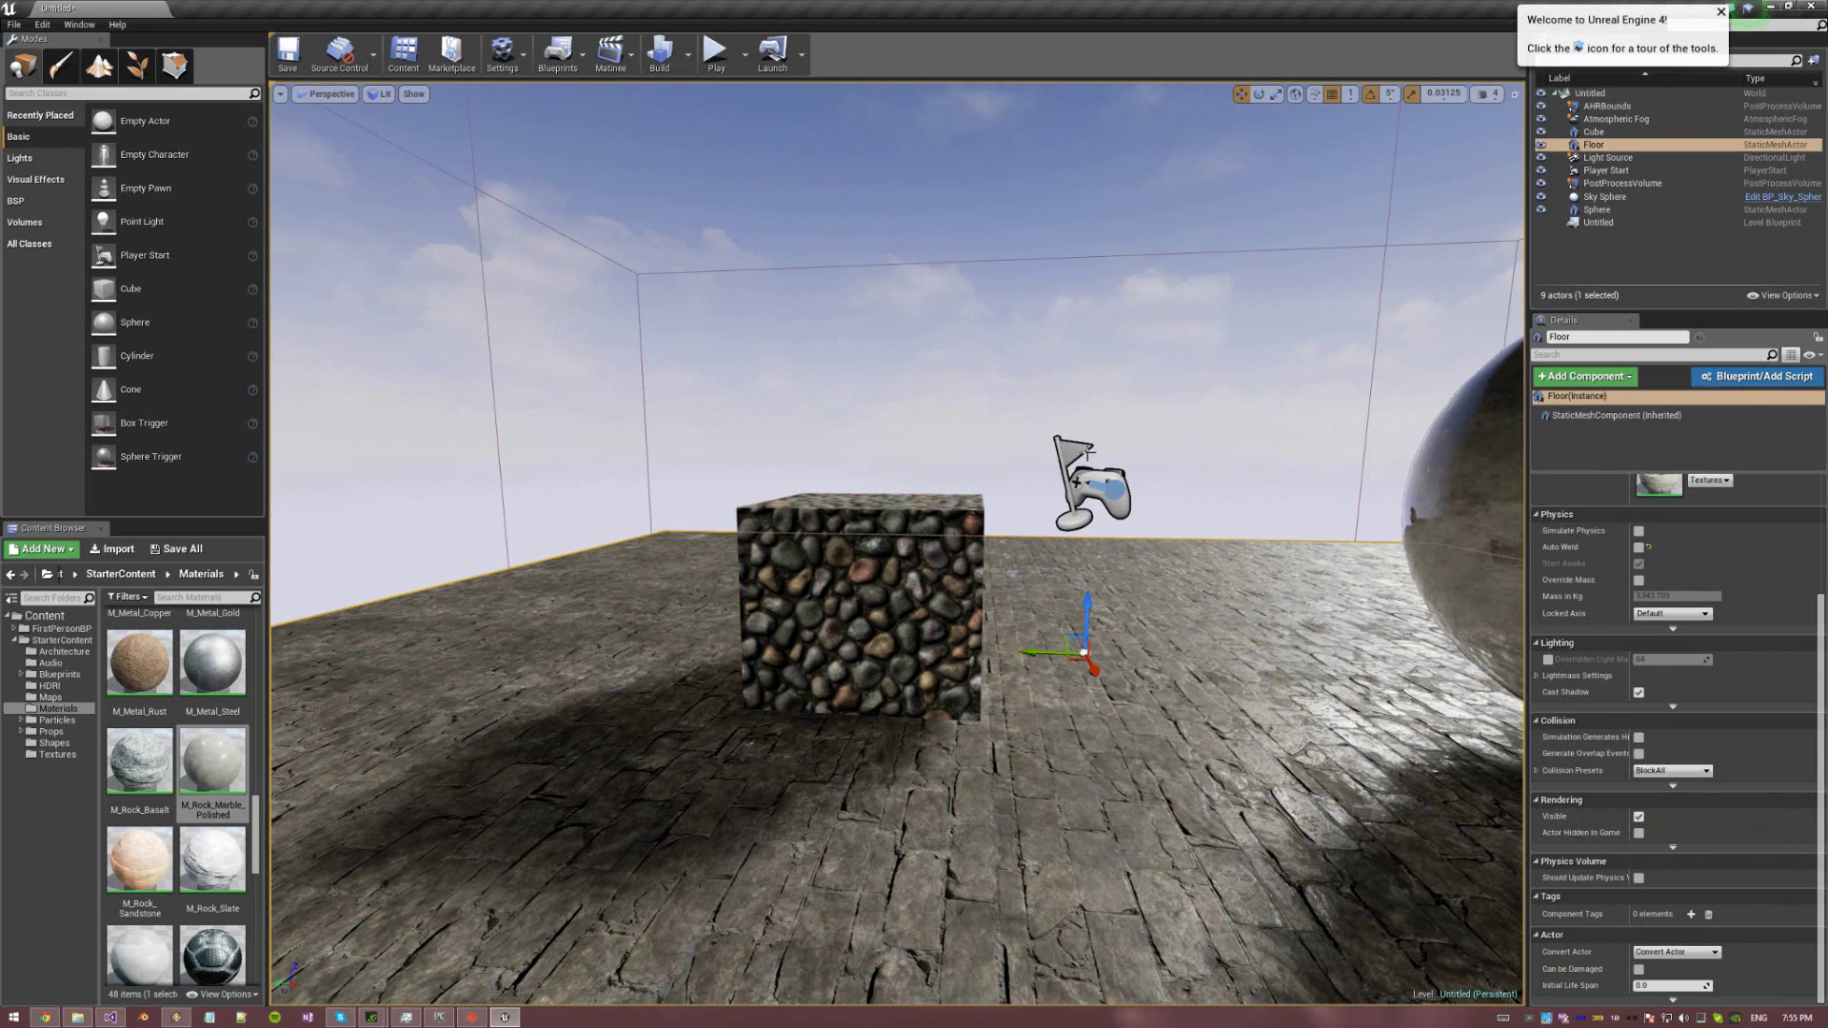
key(w)
right_drag(666, 610, 400, 600)
key(w)
key(s)
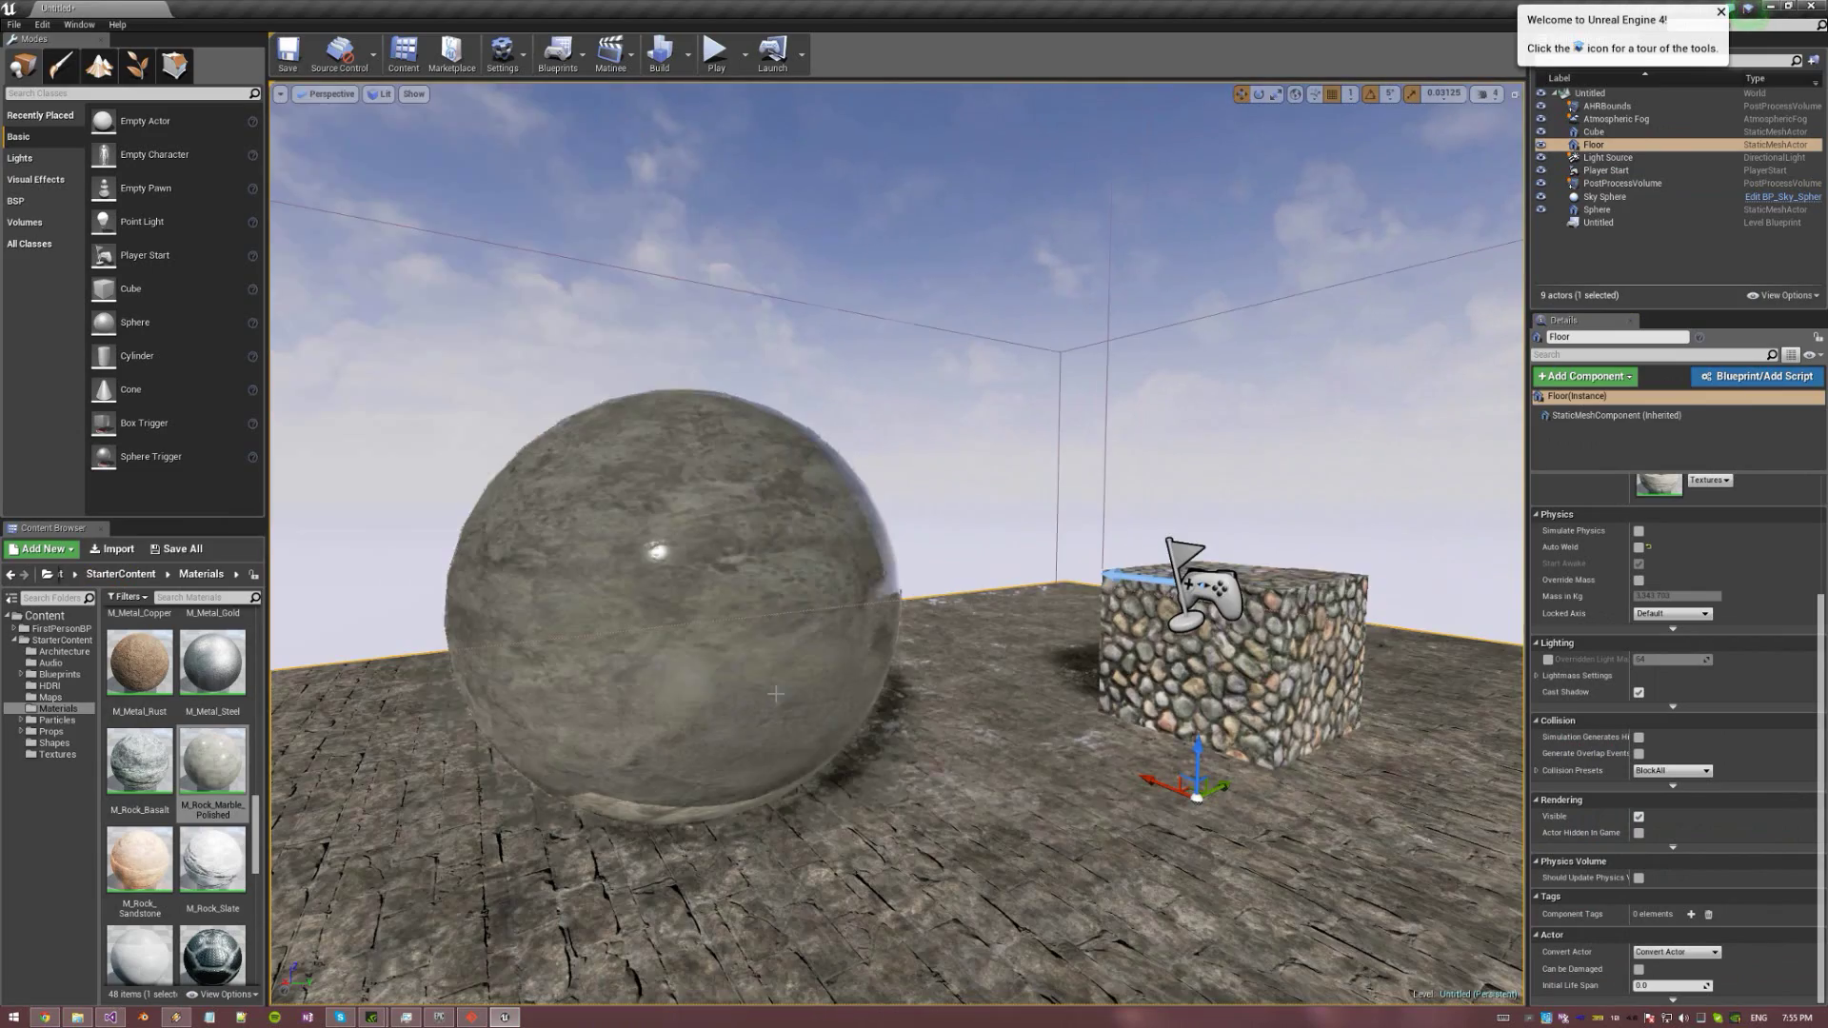
Play the level and walk around the cube and sphere to inspect the indirect light cast by the glowing first-person character
click(716, 52)
click(897, 543)
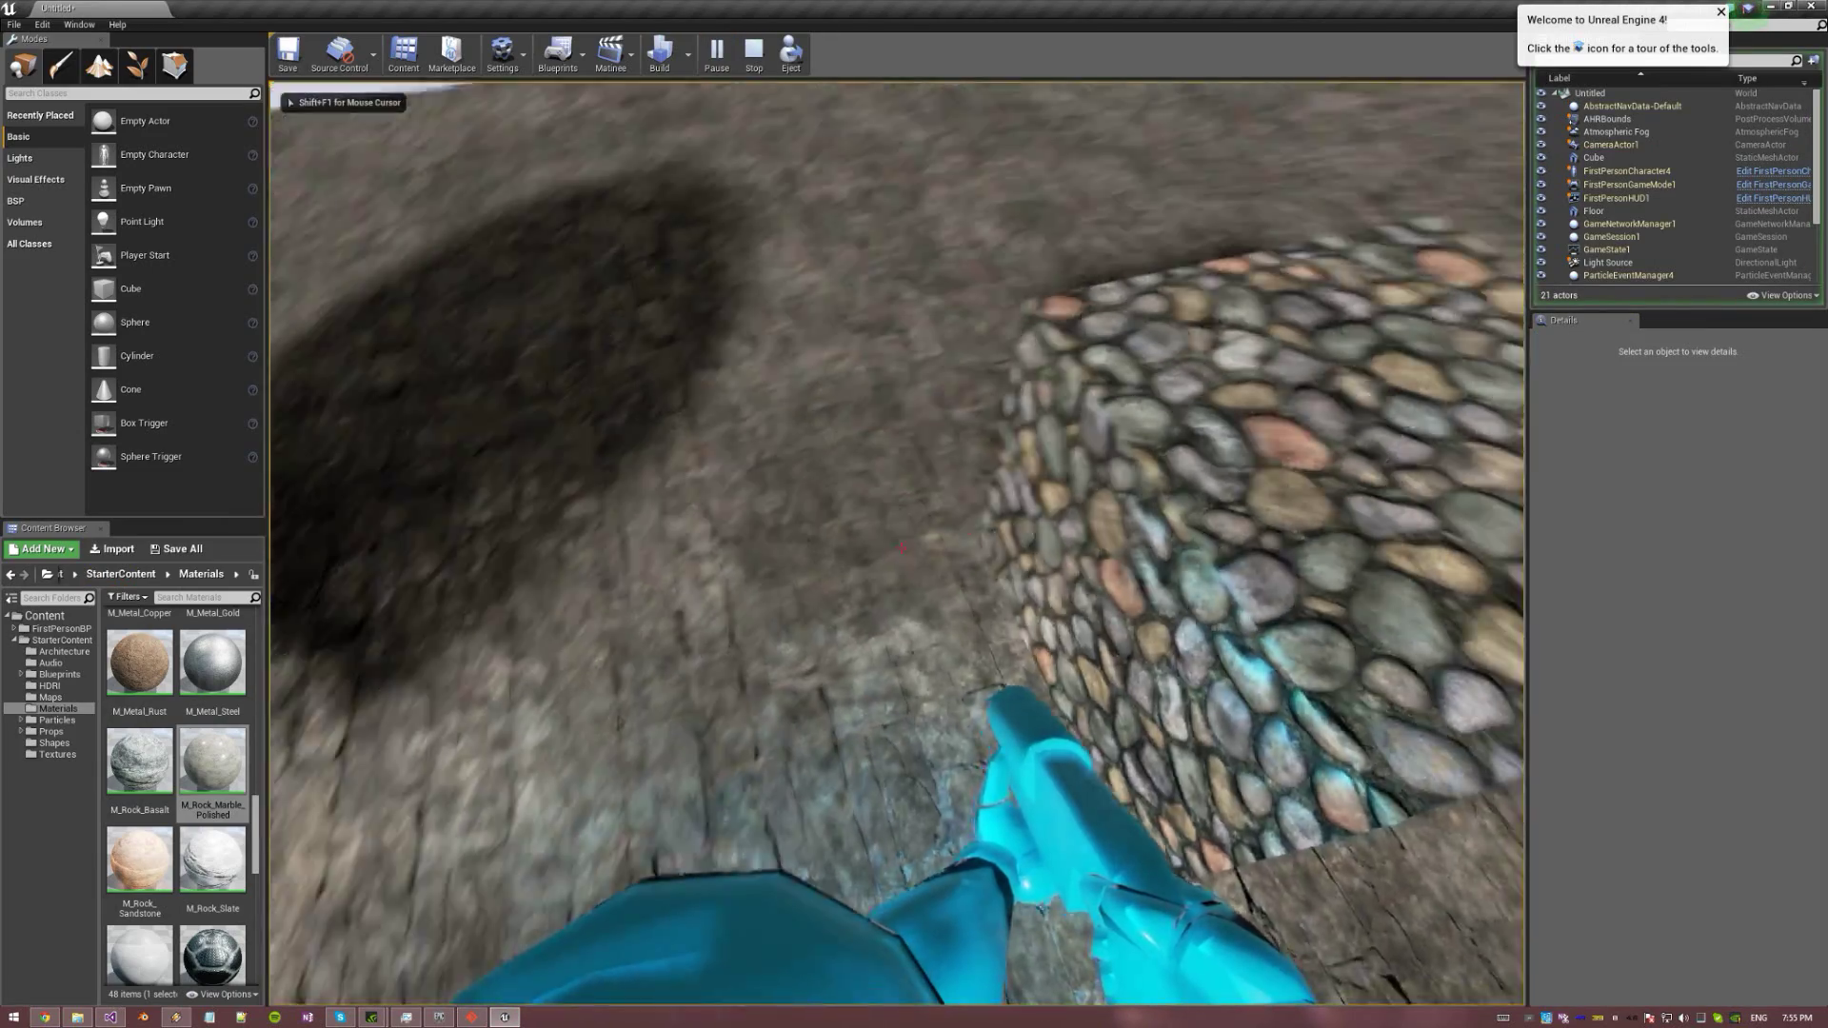
key(a)
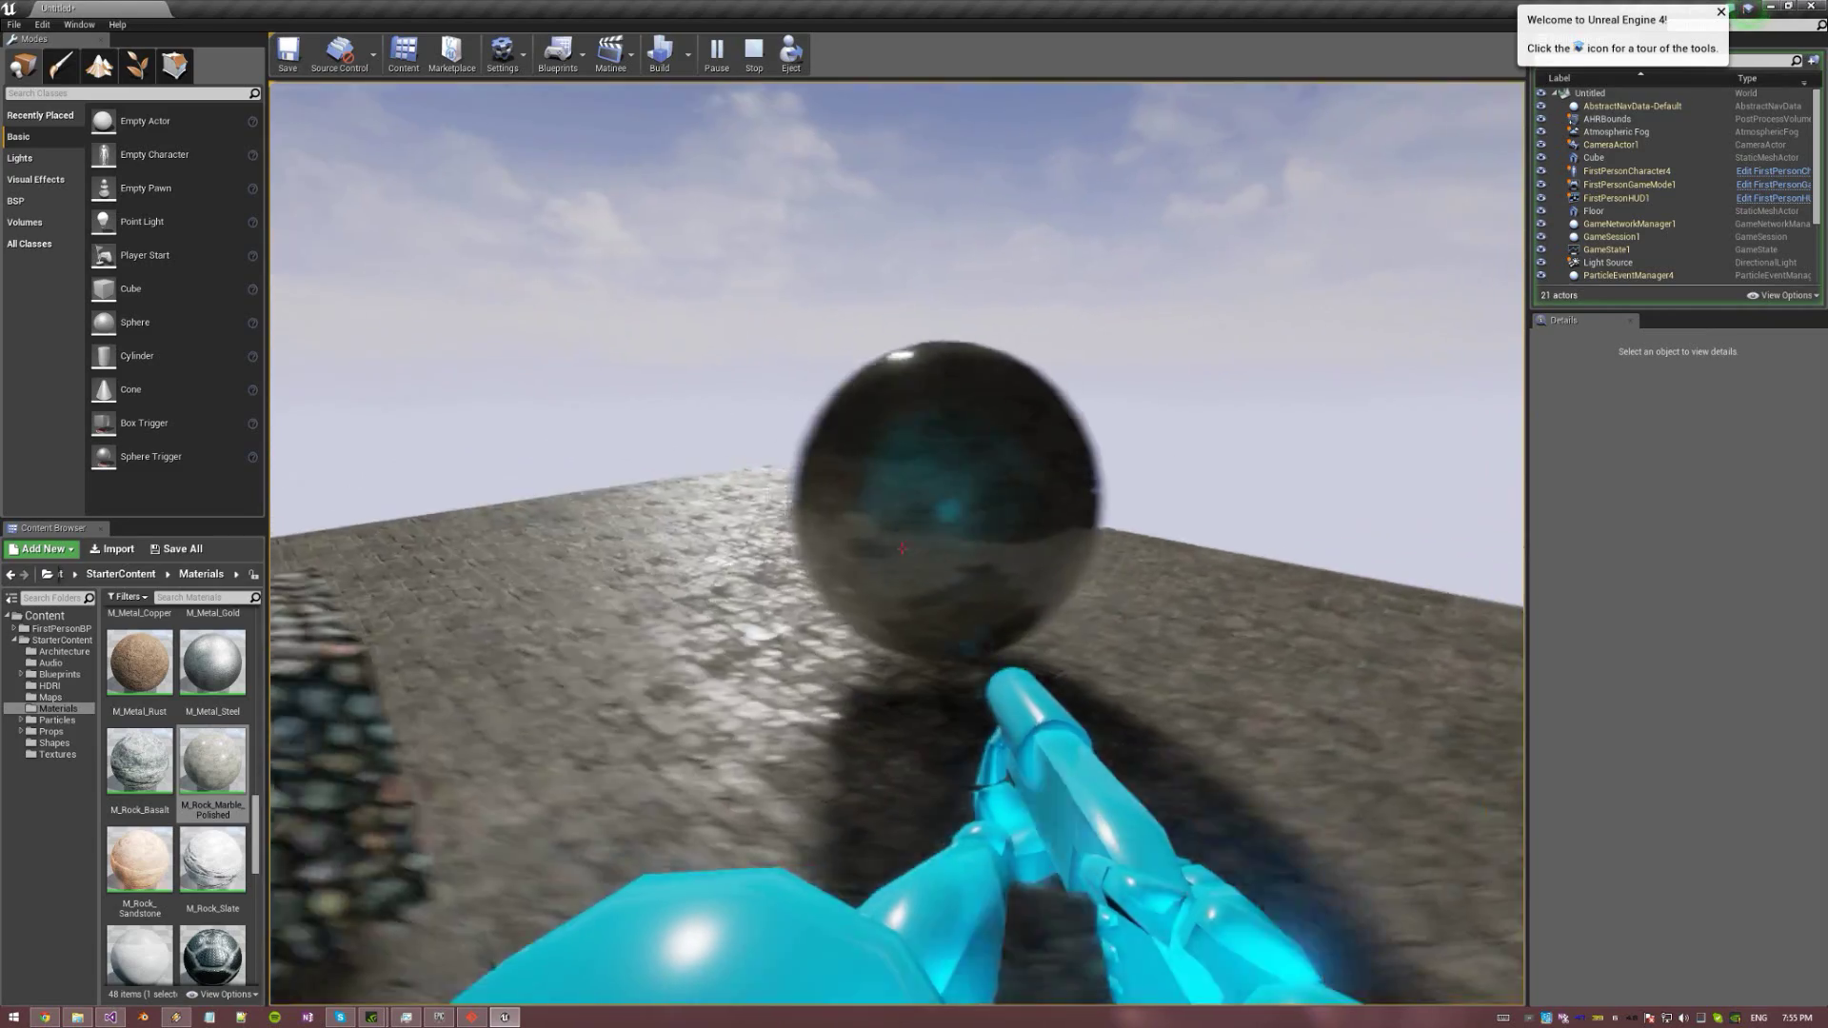
key(s)
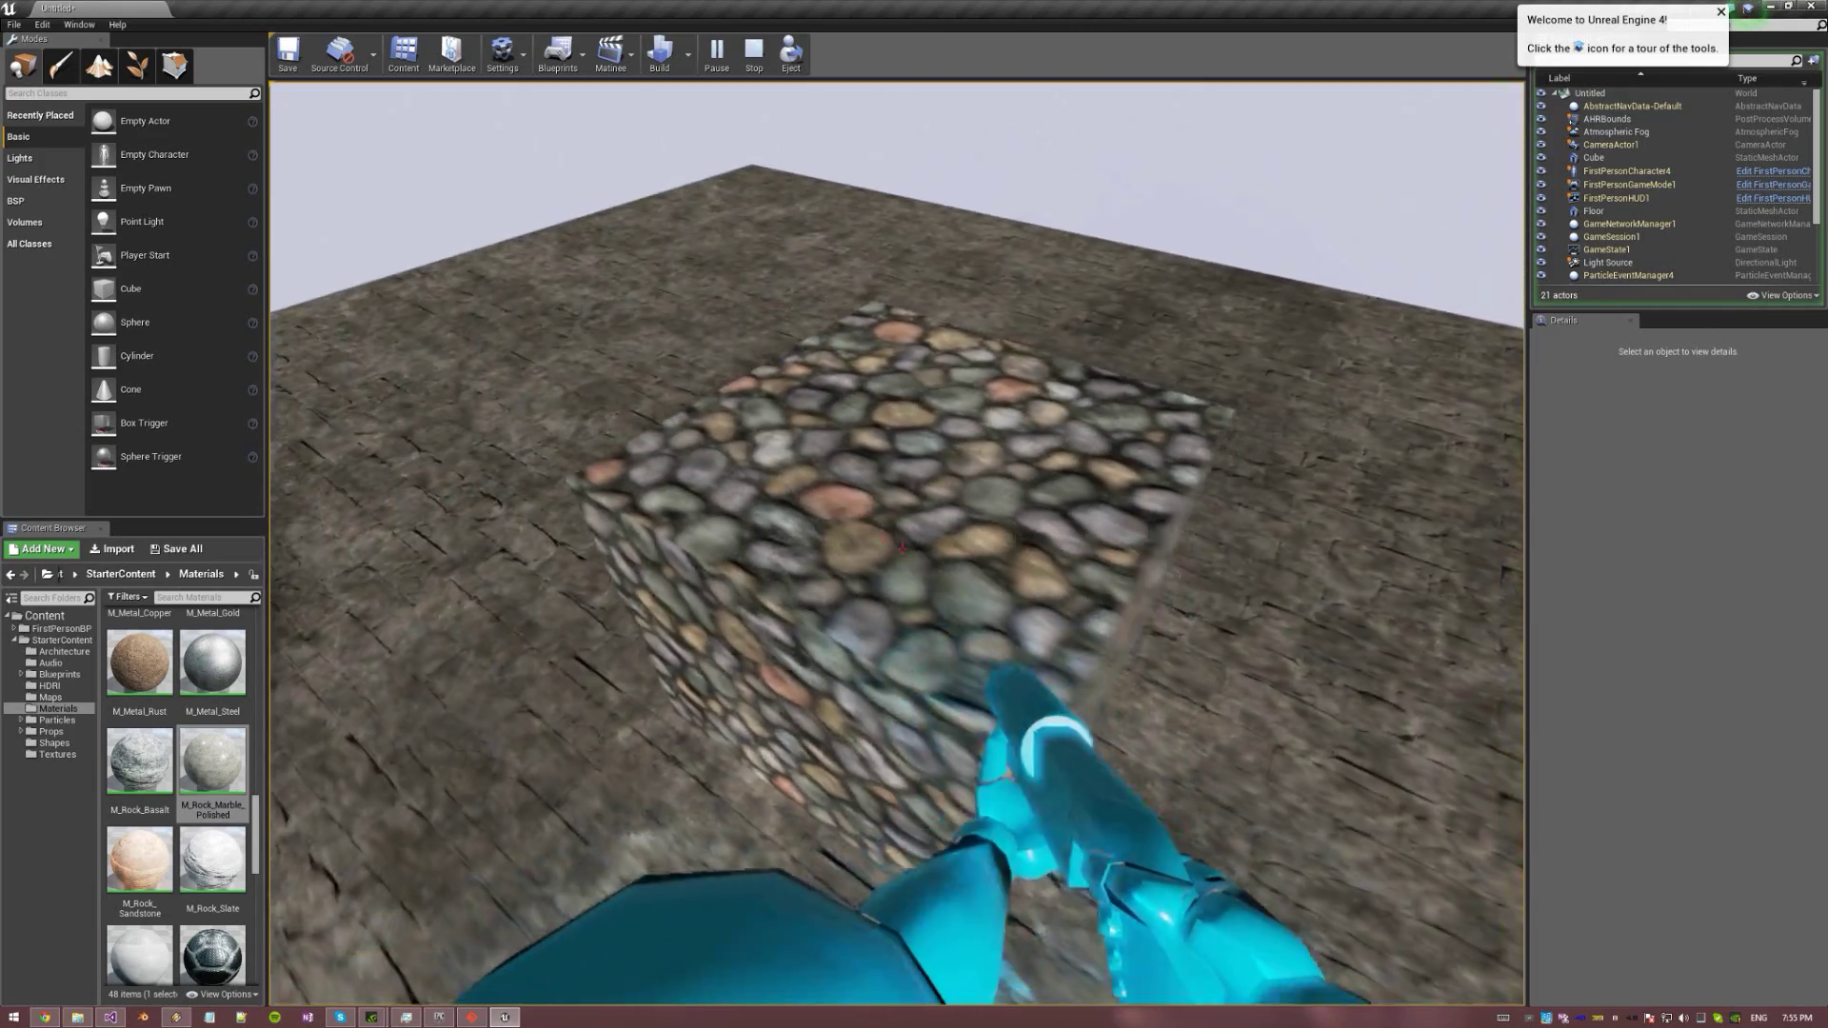
key(s)
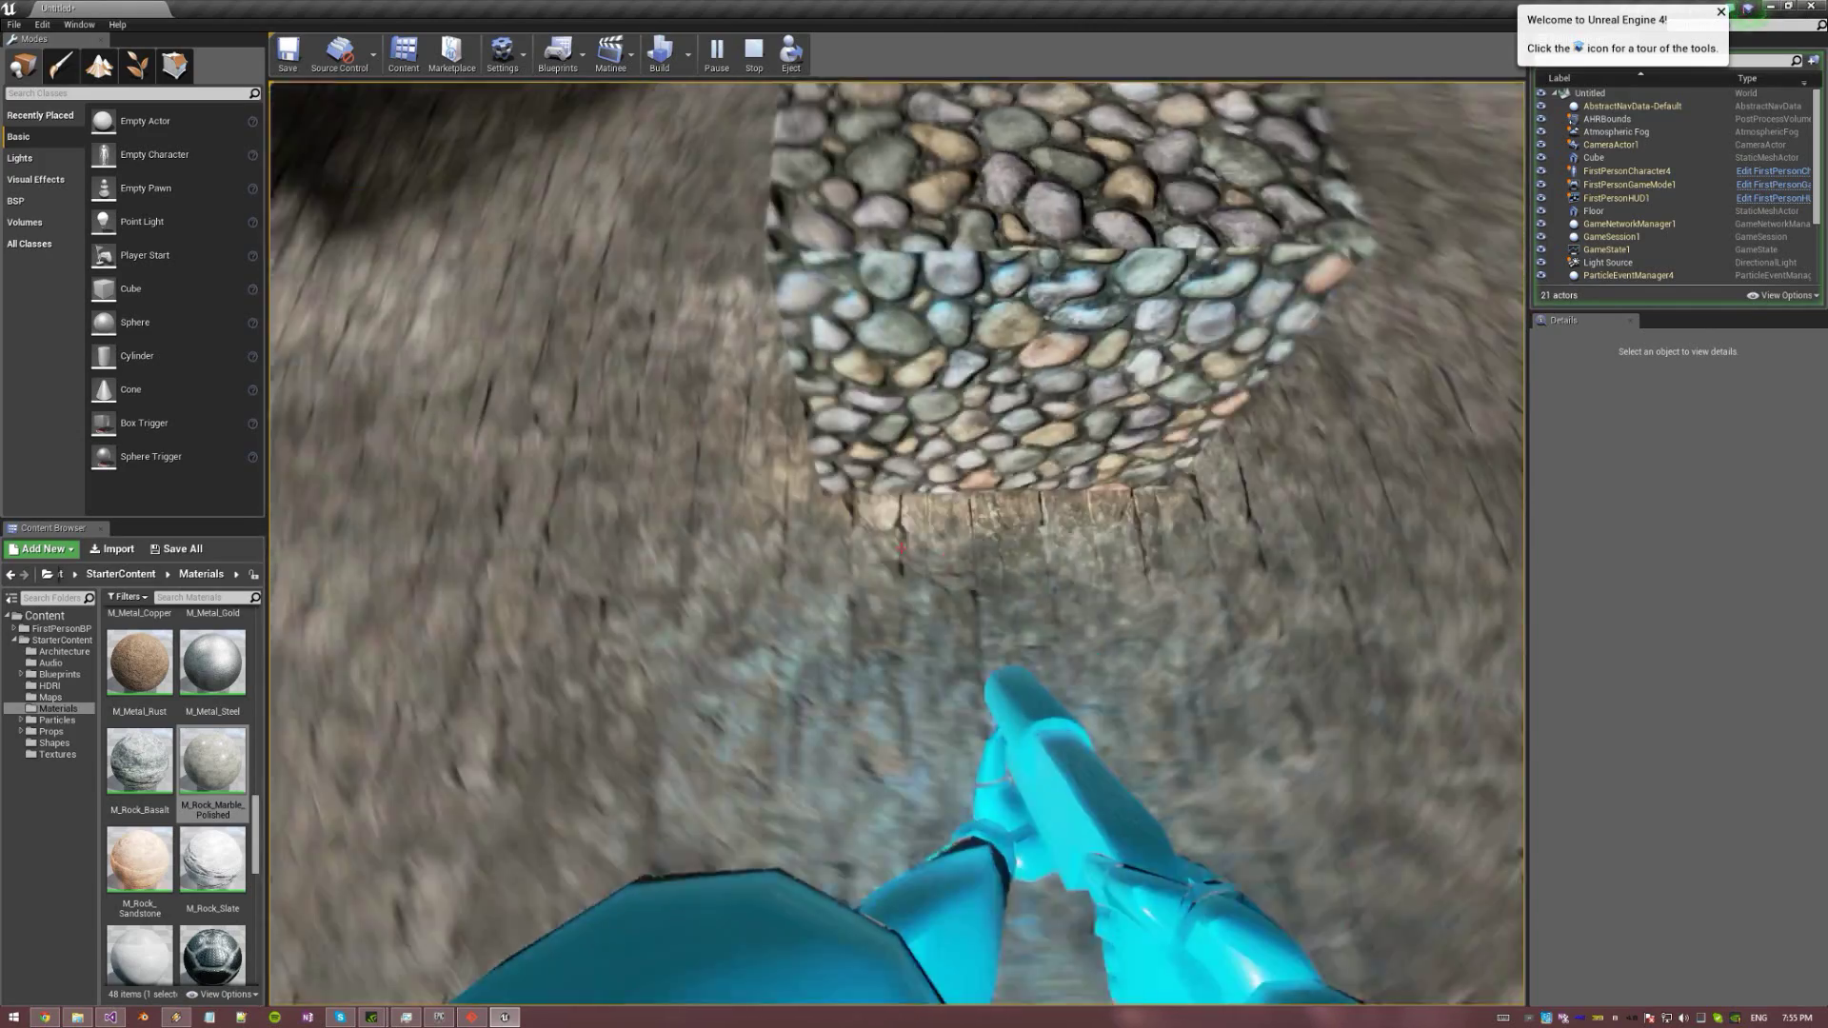
key(w)
key(s)
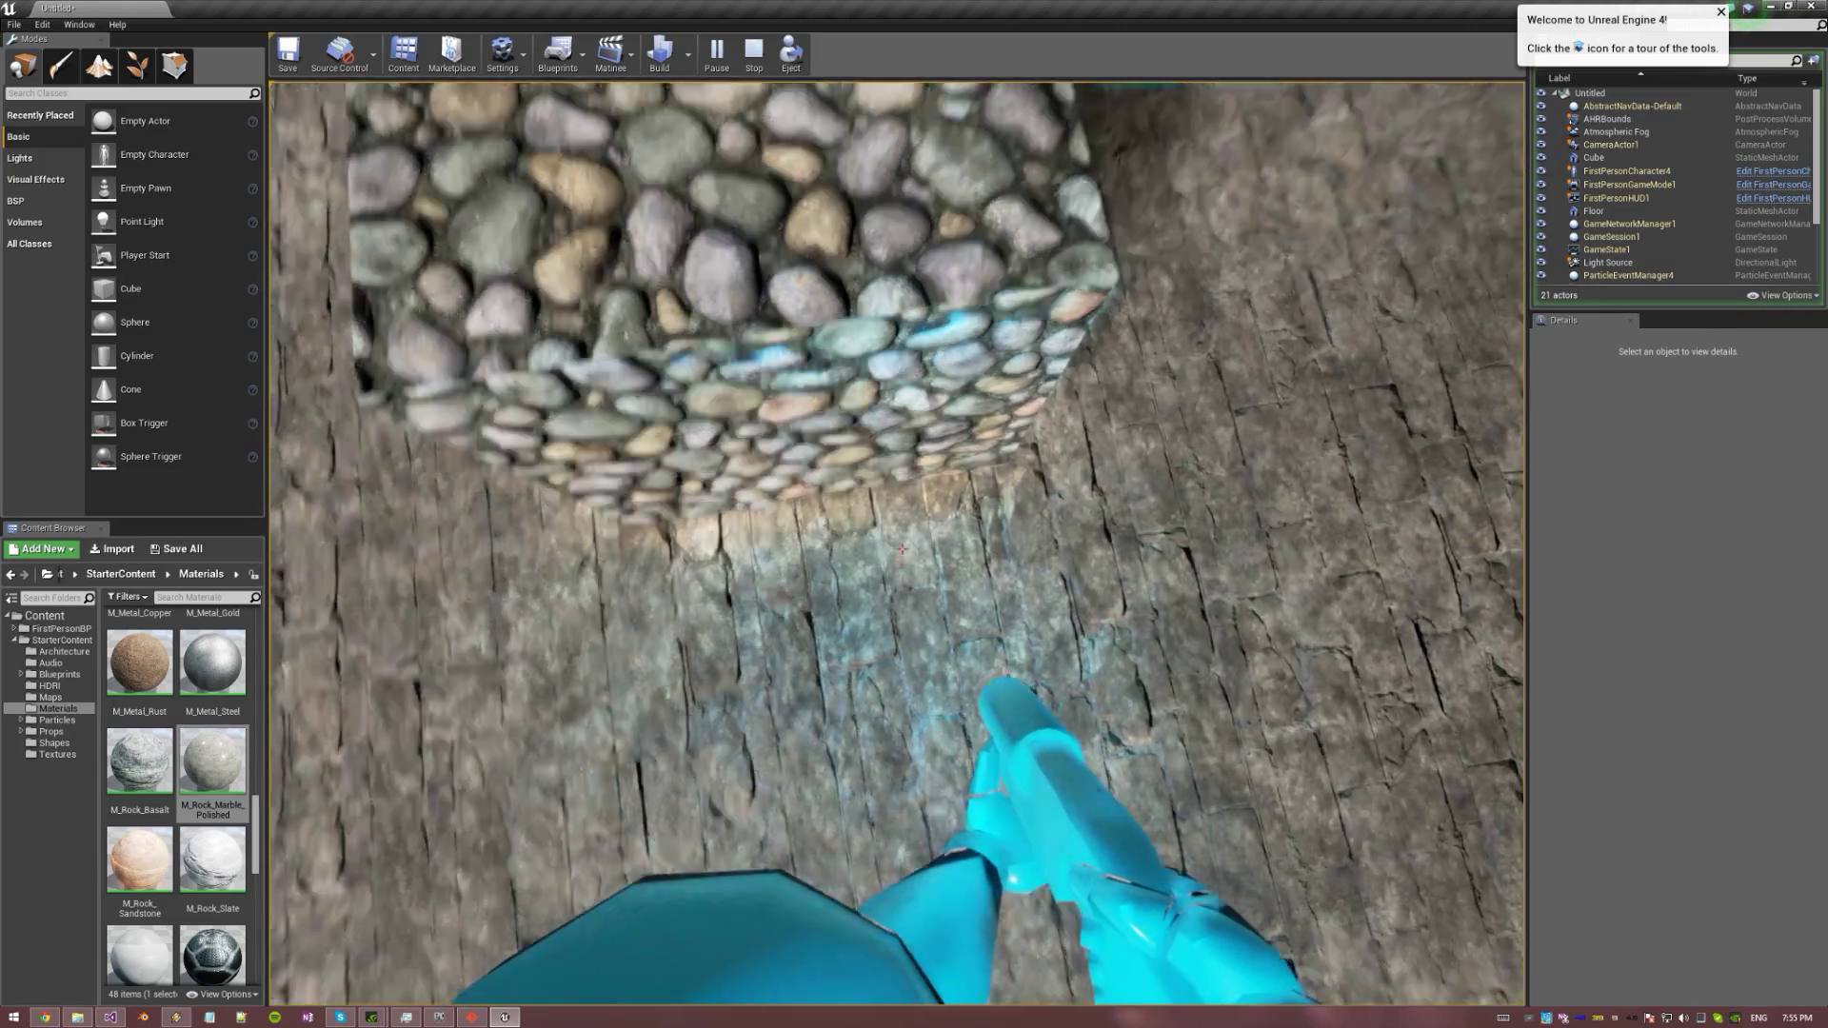
key(d)
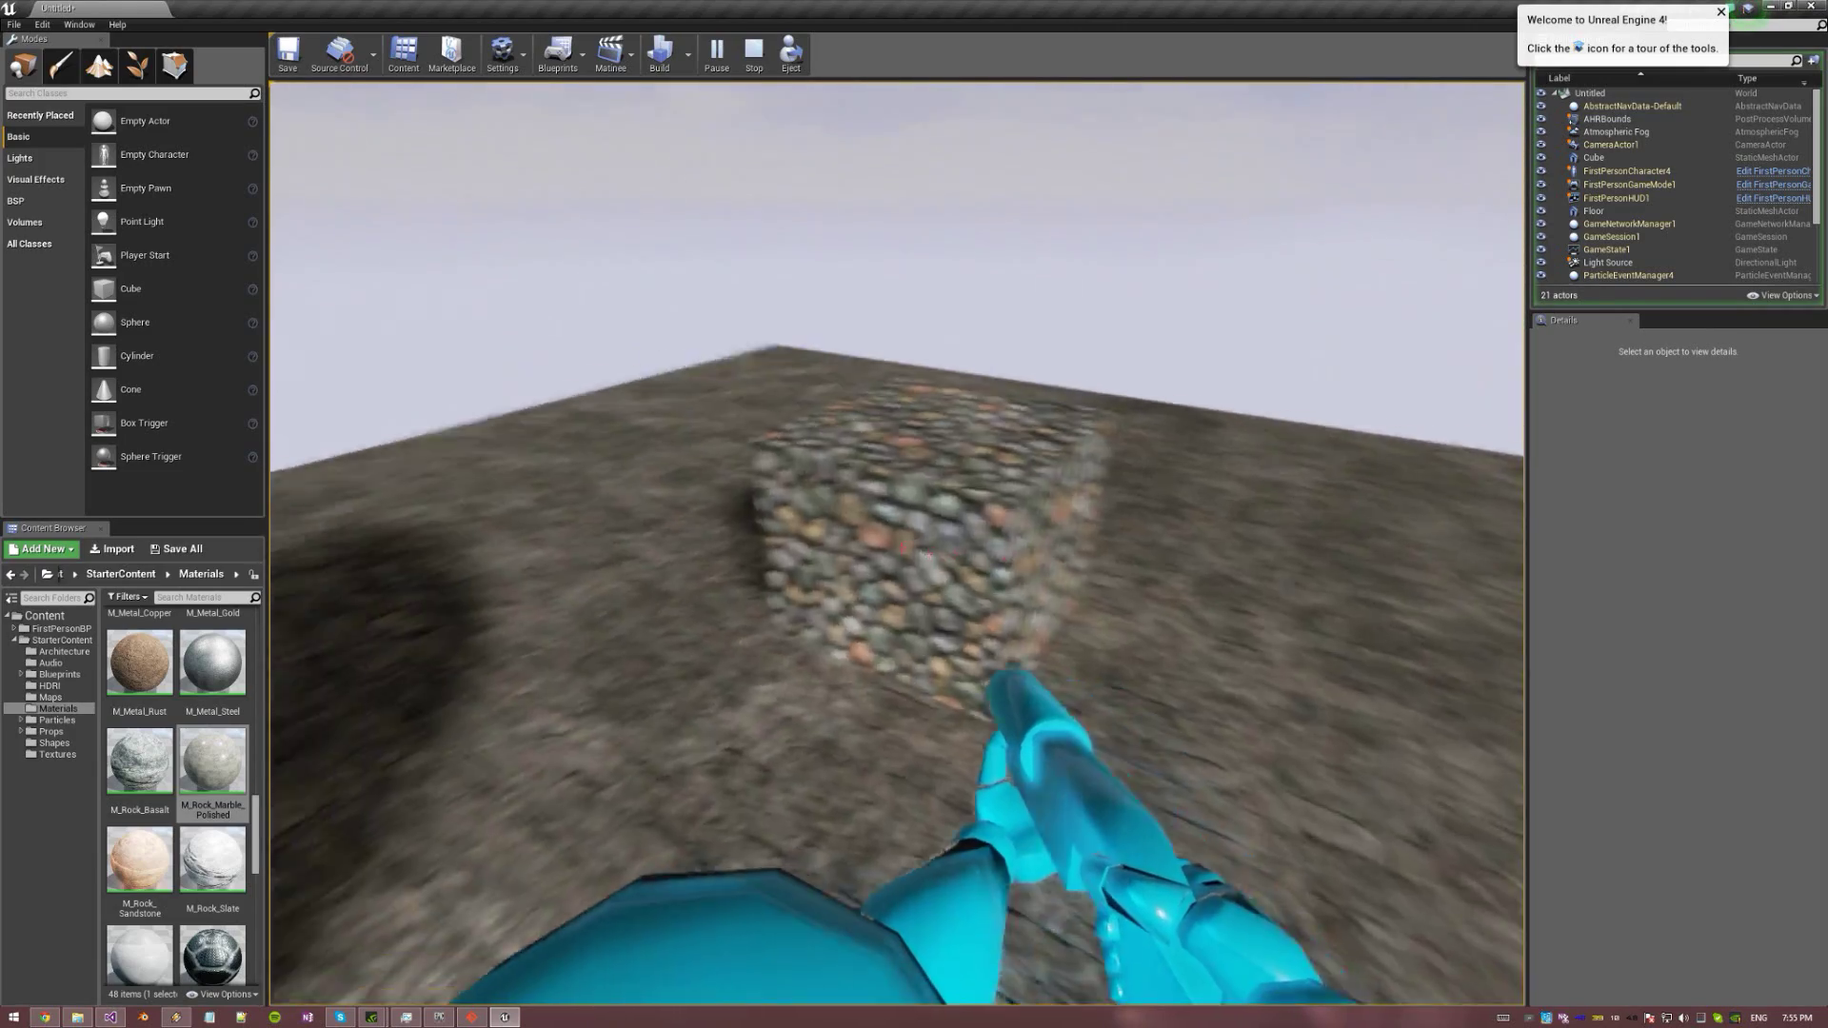
key(w)
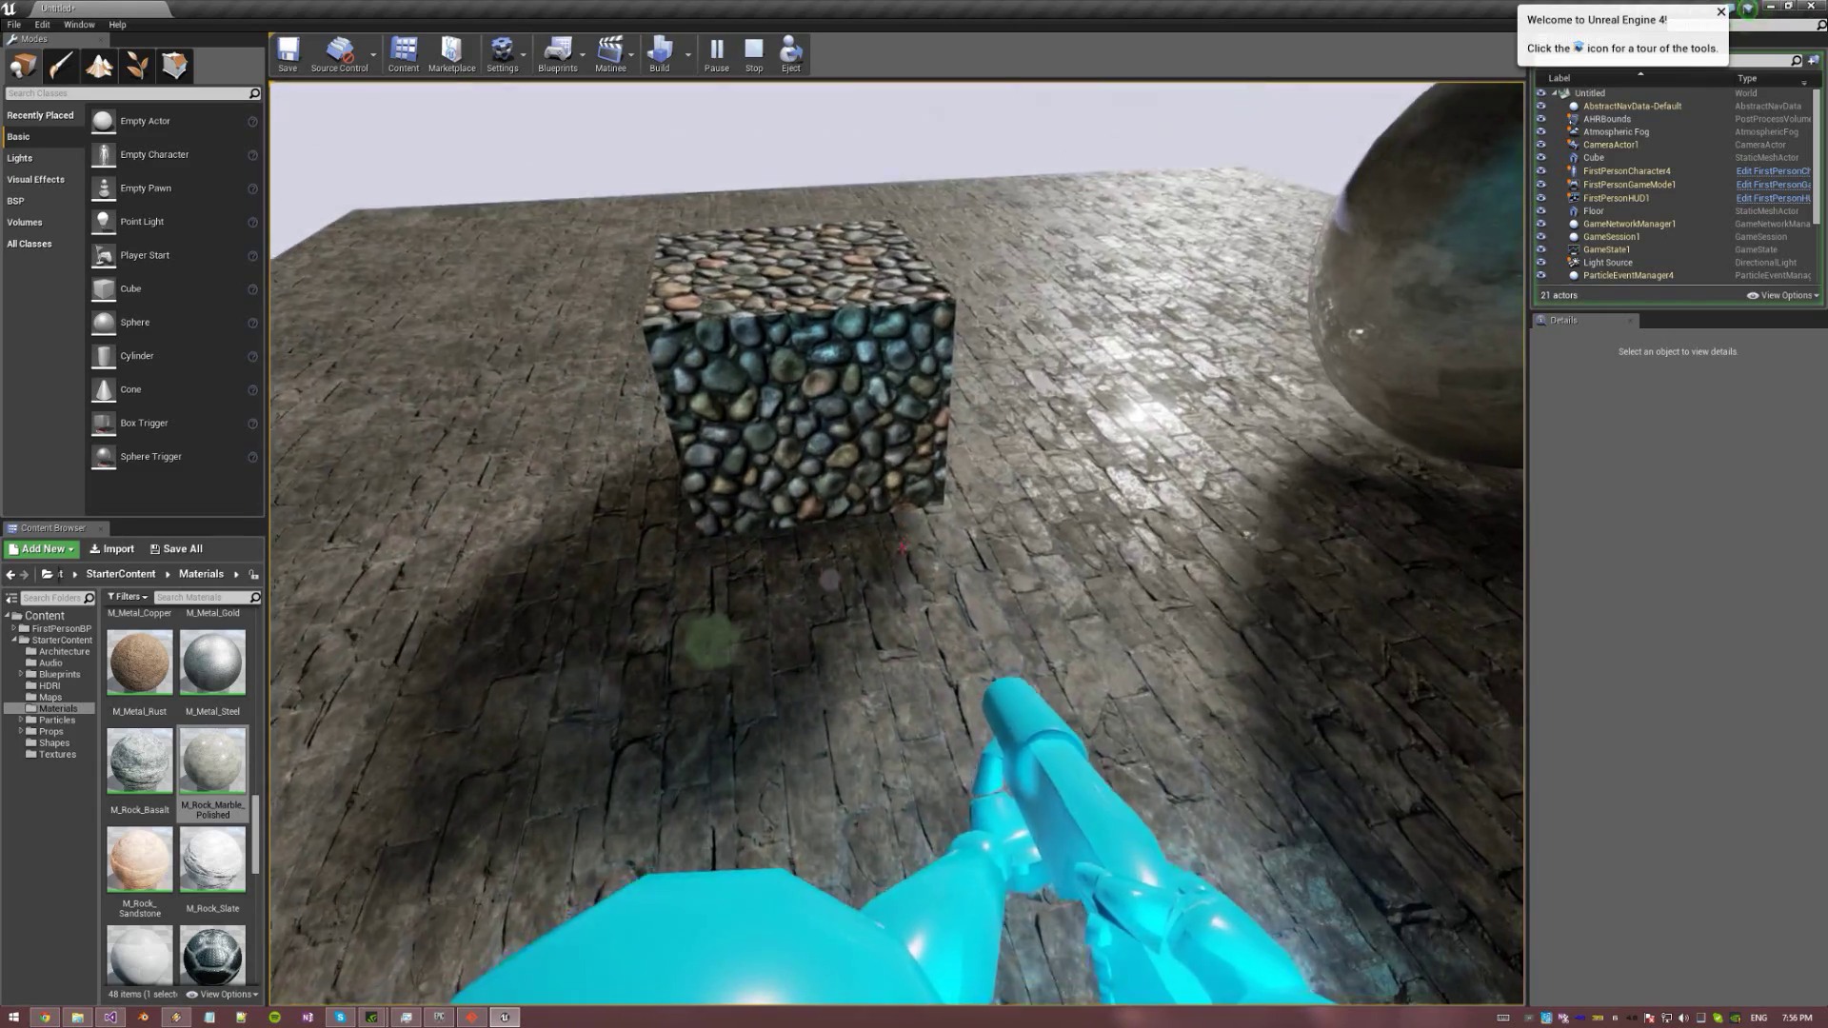
Fire a series of projectiles toward the cube and sphere to inspect their effect on the lighting and reflections
click(900, 548)
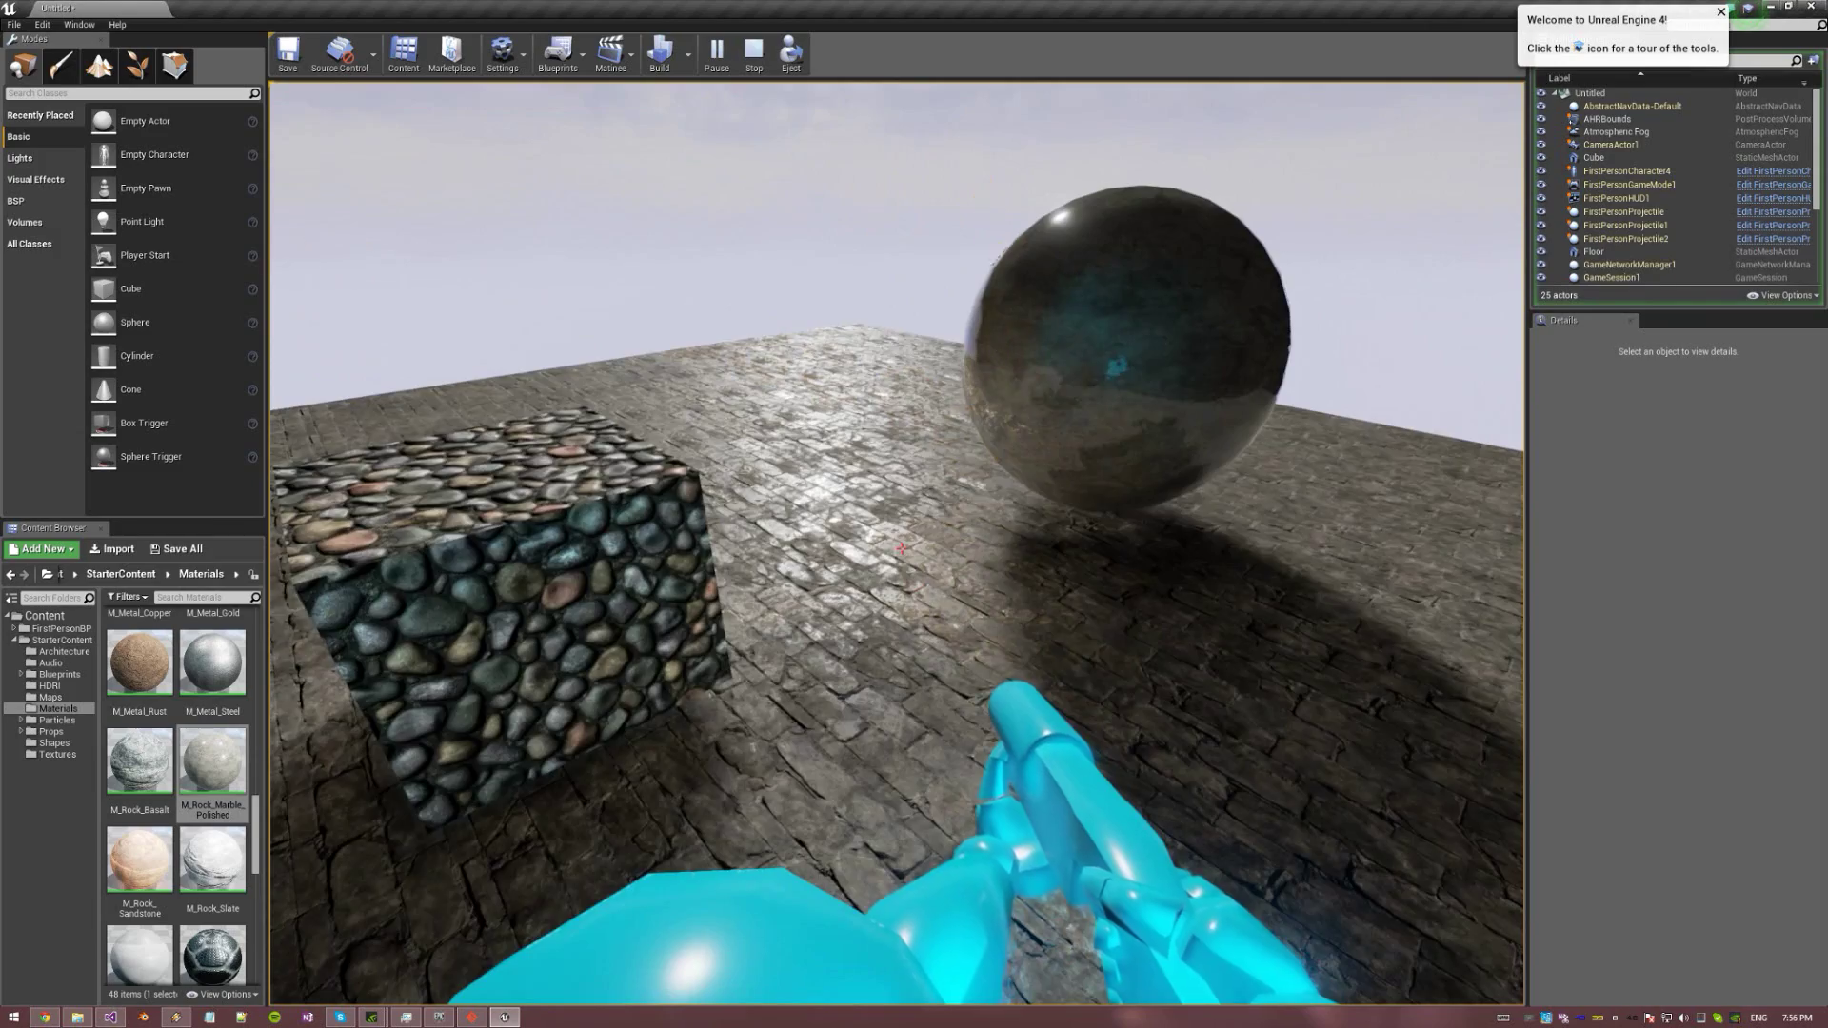
click(901, 547)
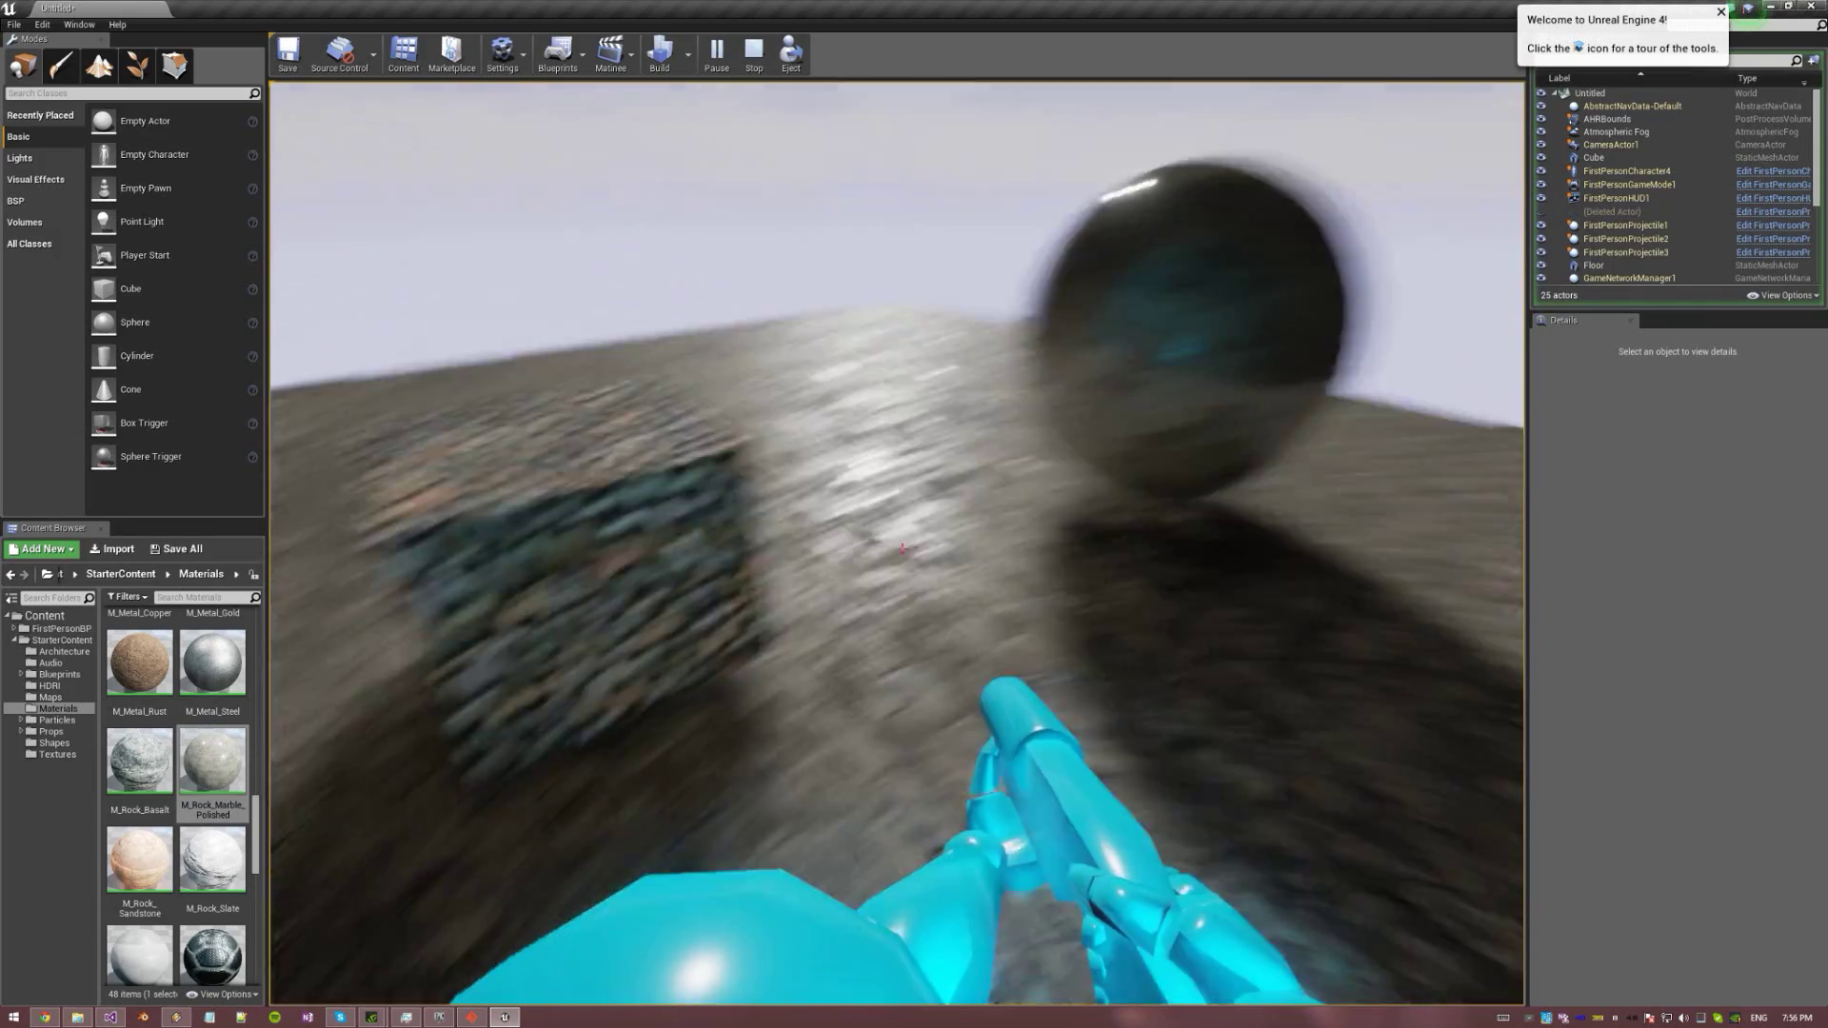
click(900, 548)
click(901, 548)
click(901, 548)
click(901, 548)
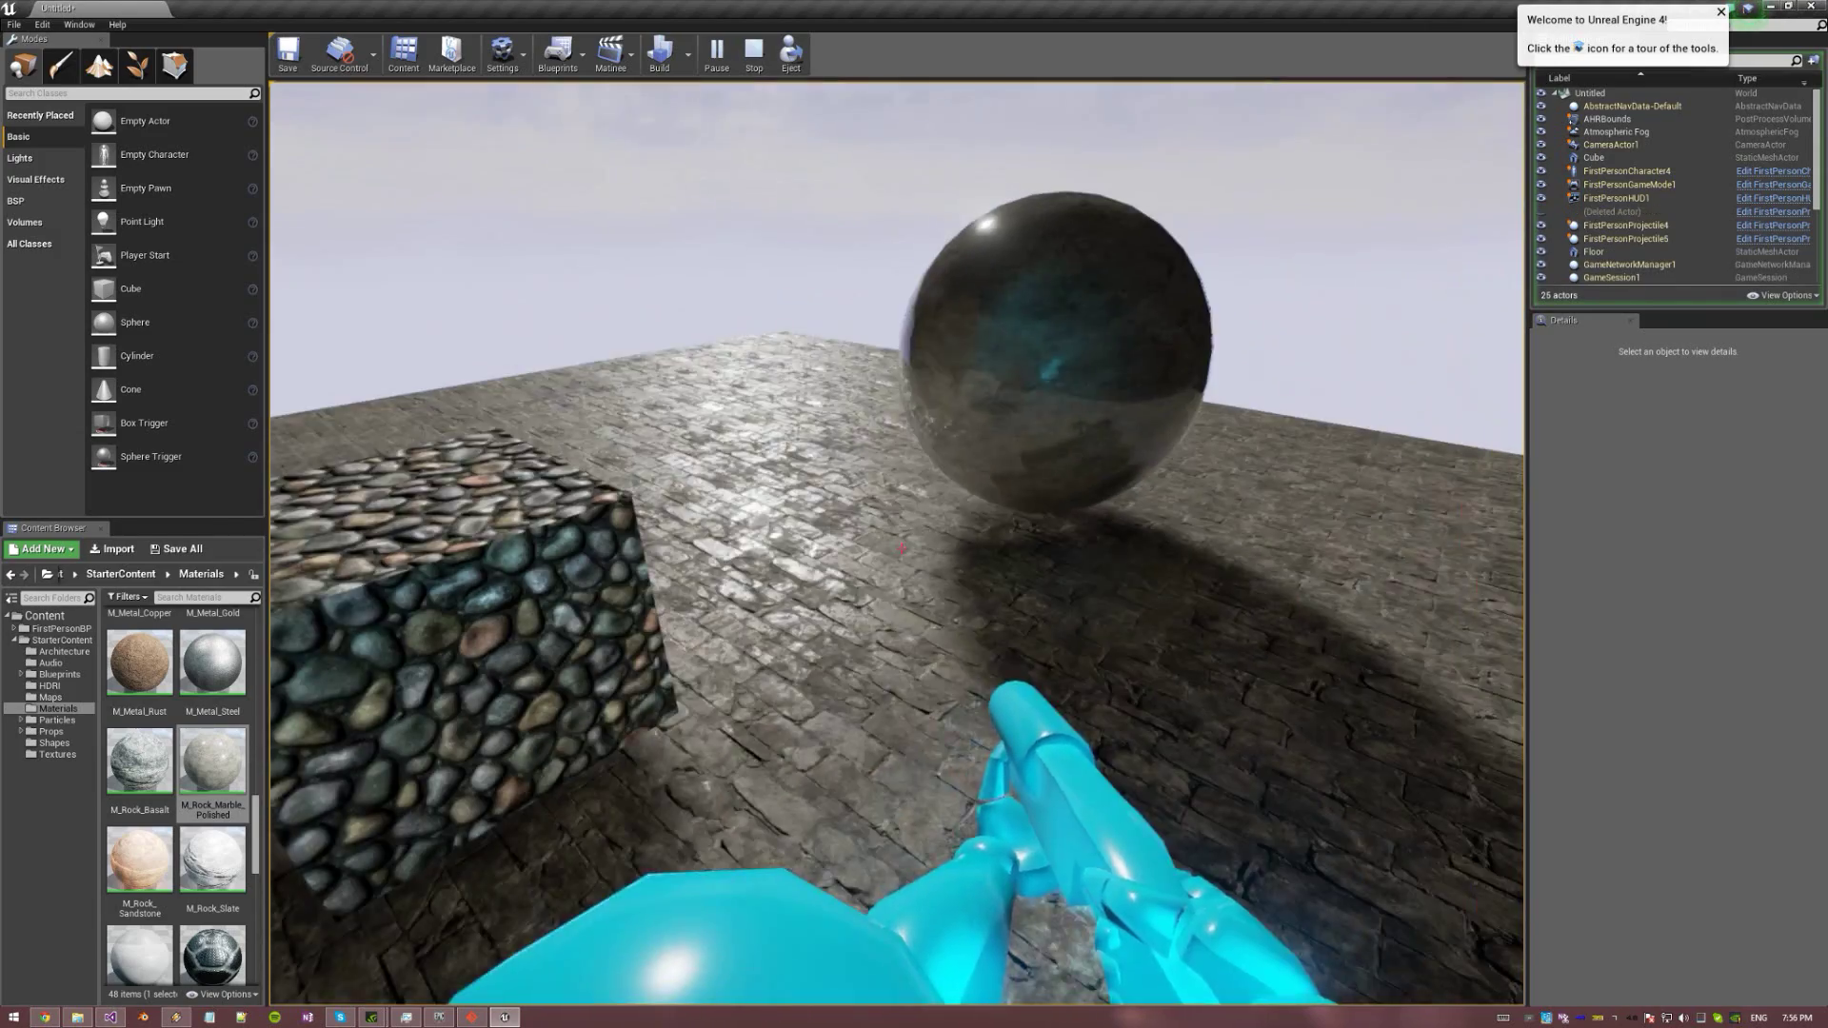
click(900, 548)
click(900, 548)
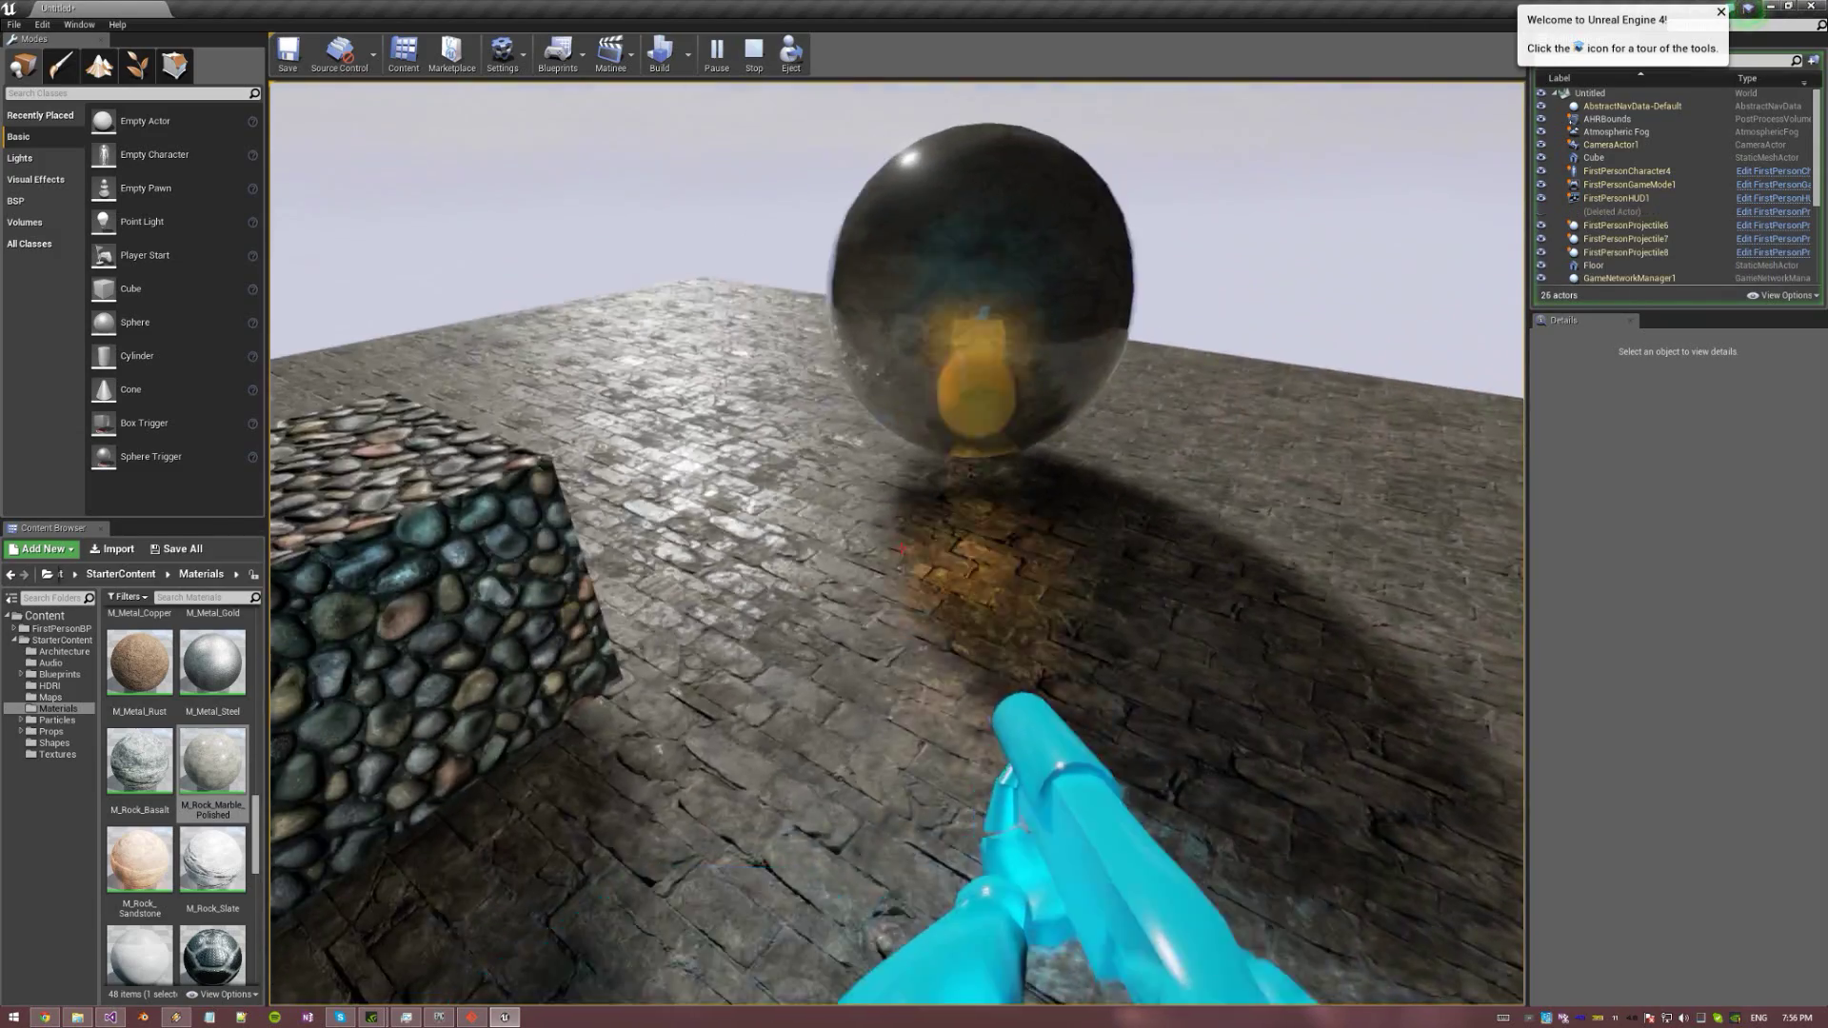
click(901, 549)
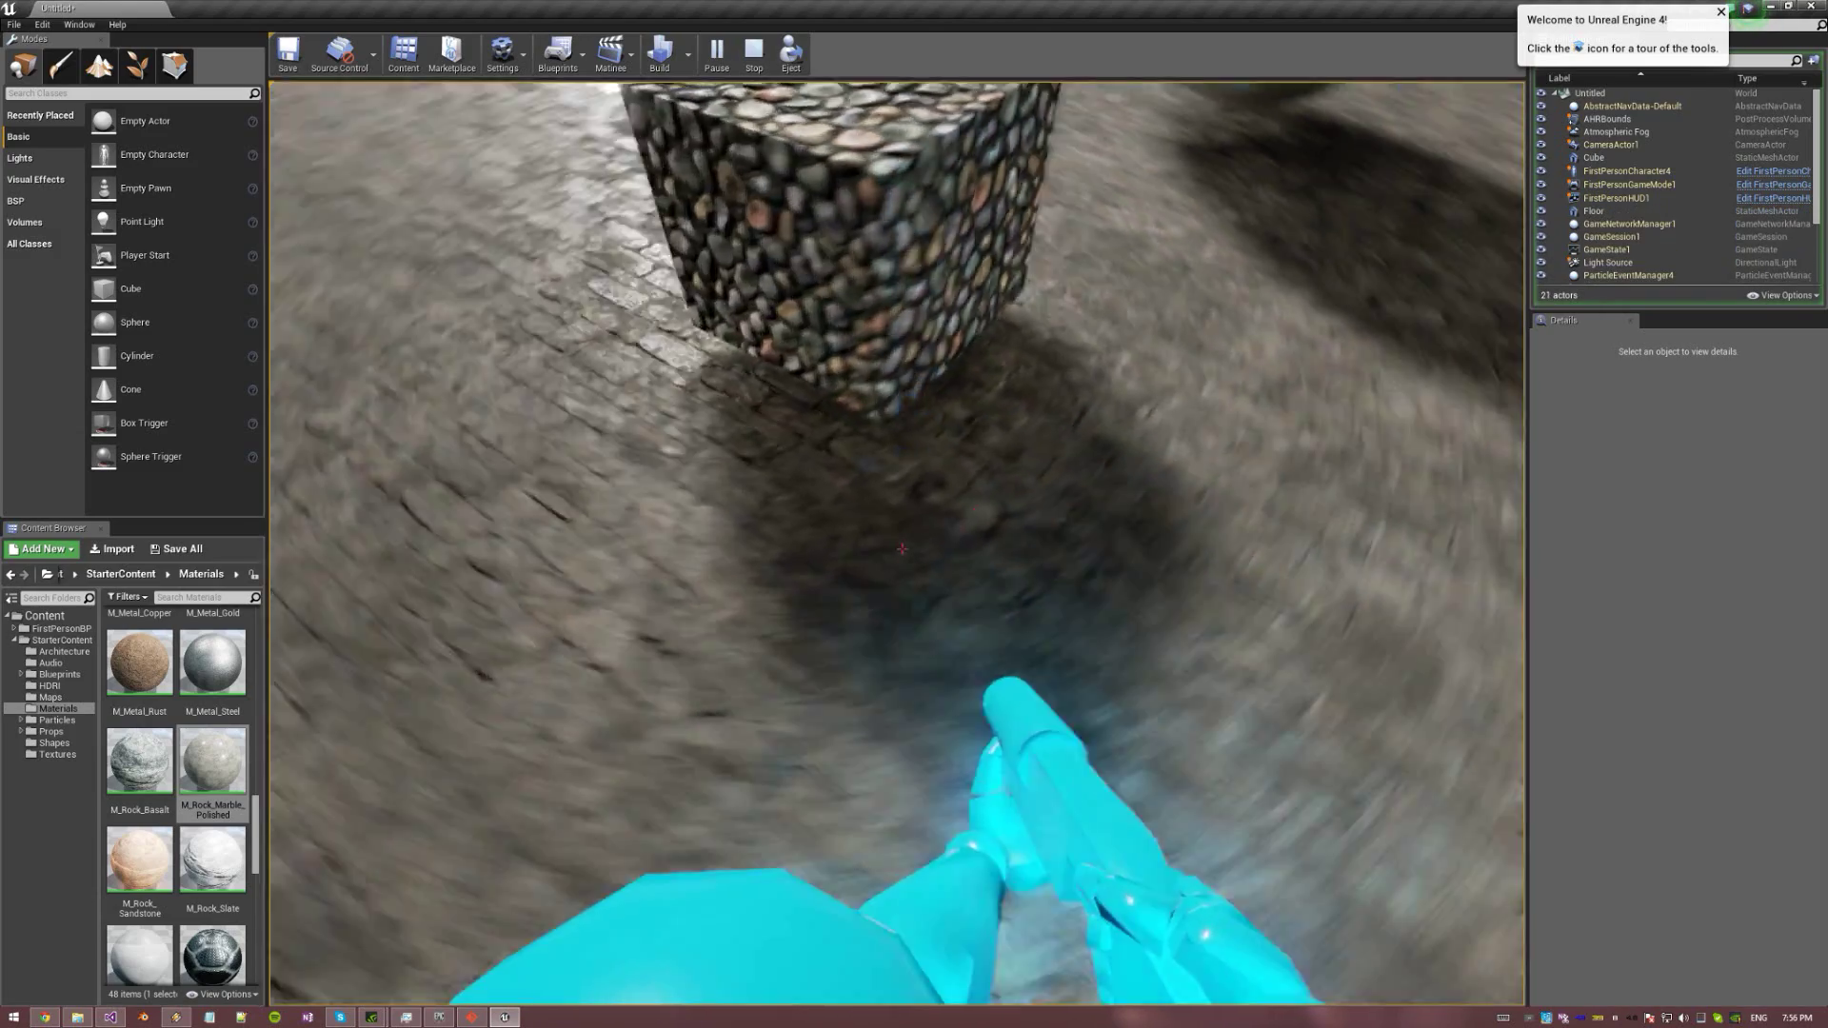
Inspect the character's light in the cube's shadow and its reflection in the sphere, and end the play session
key(w)
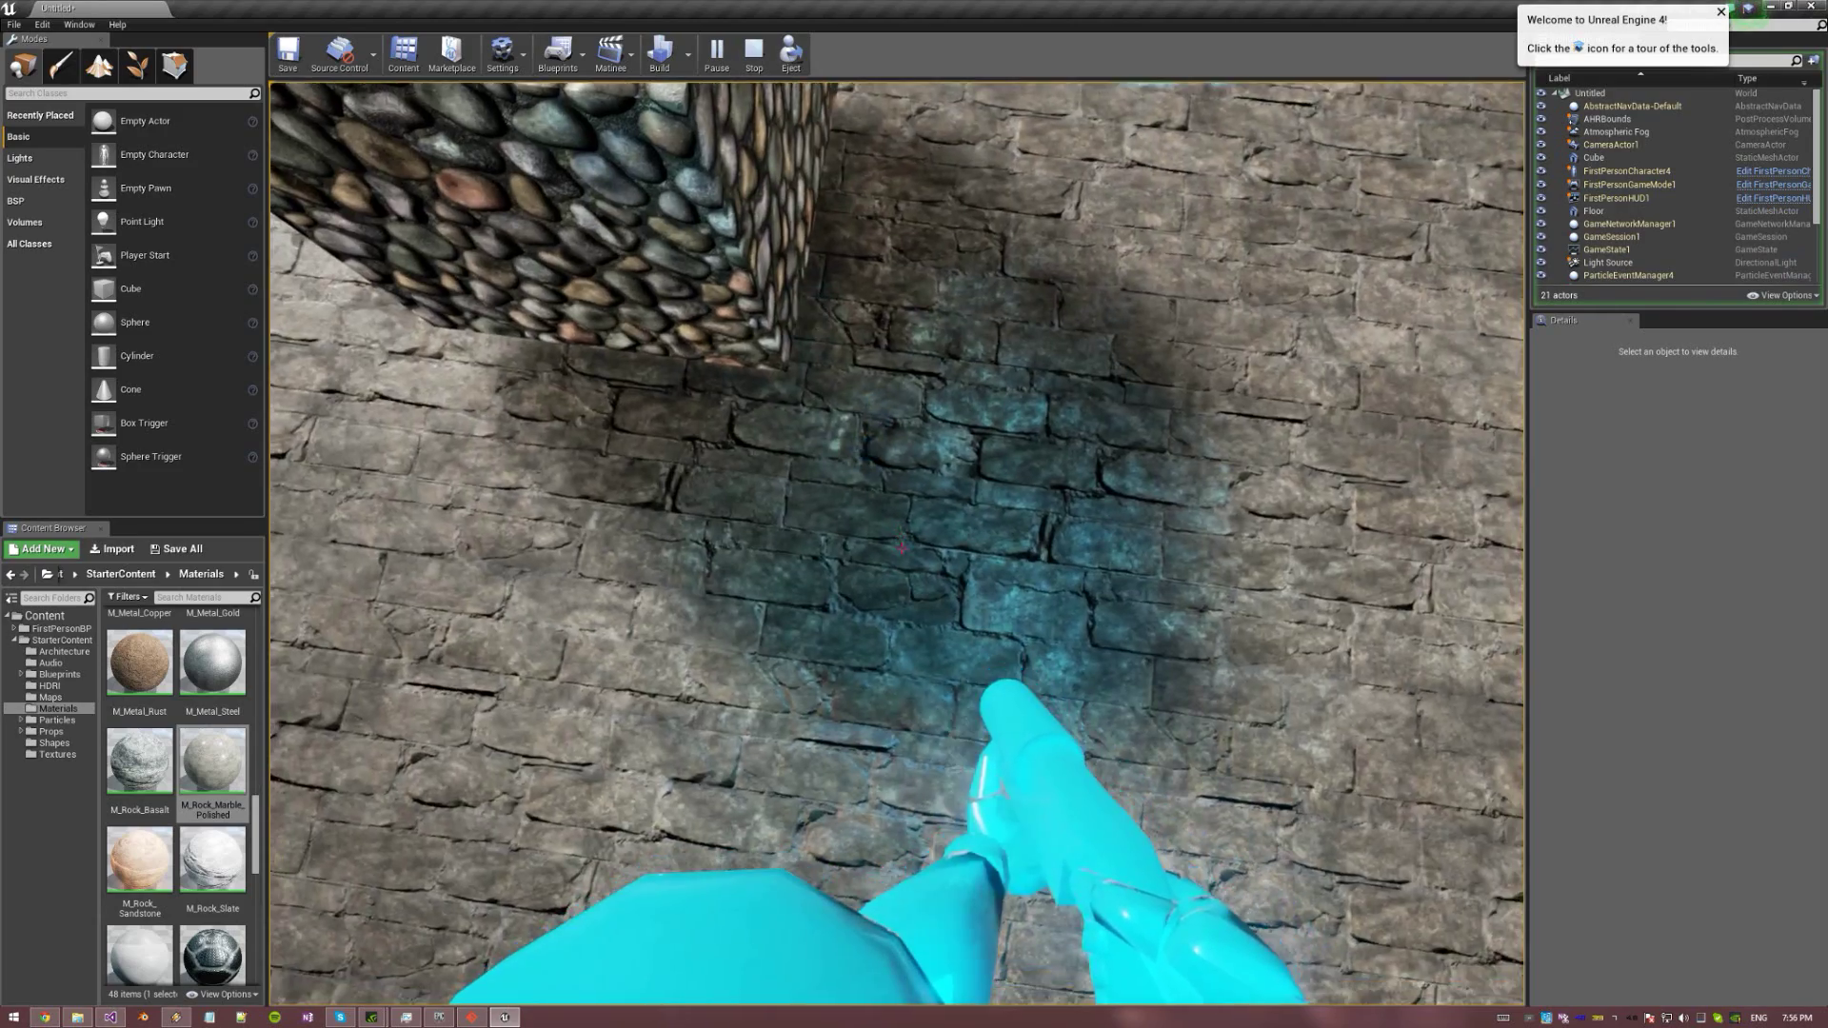
key(s)
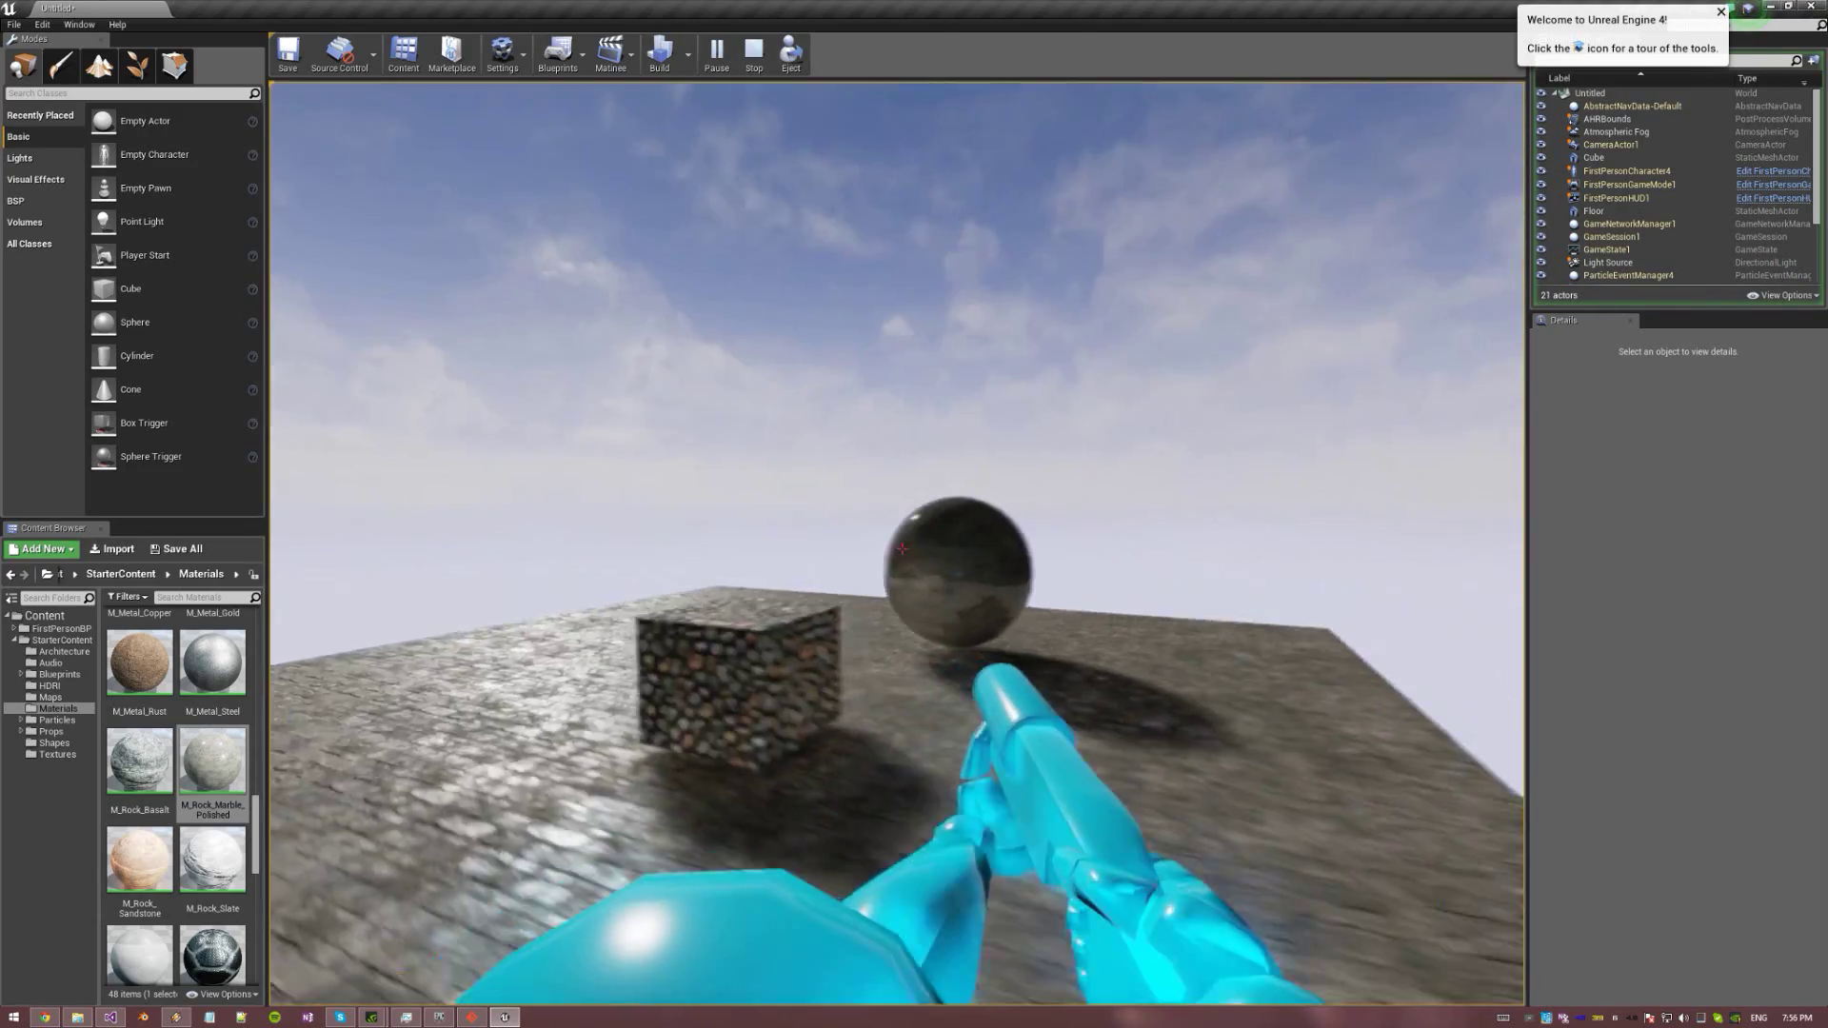
key(d)
key(w)
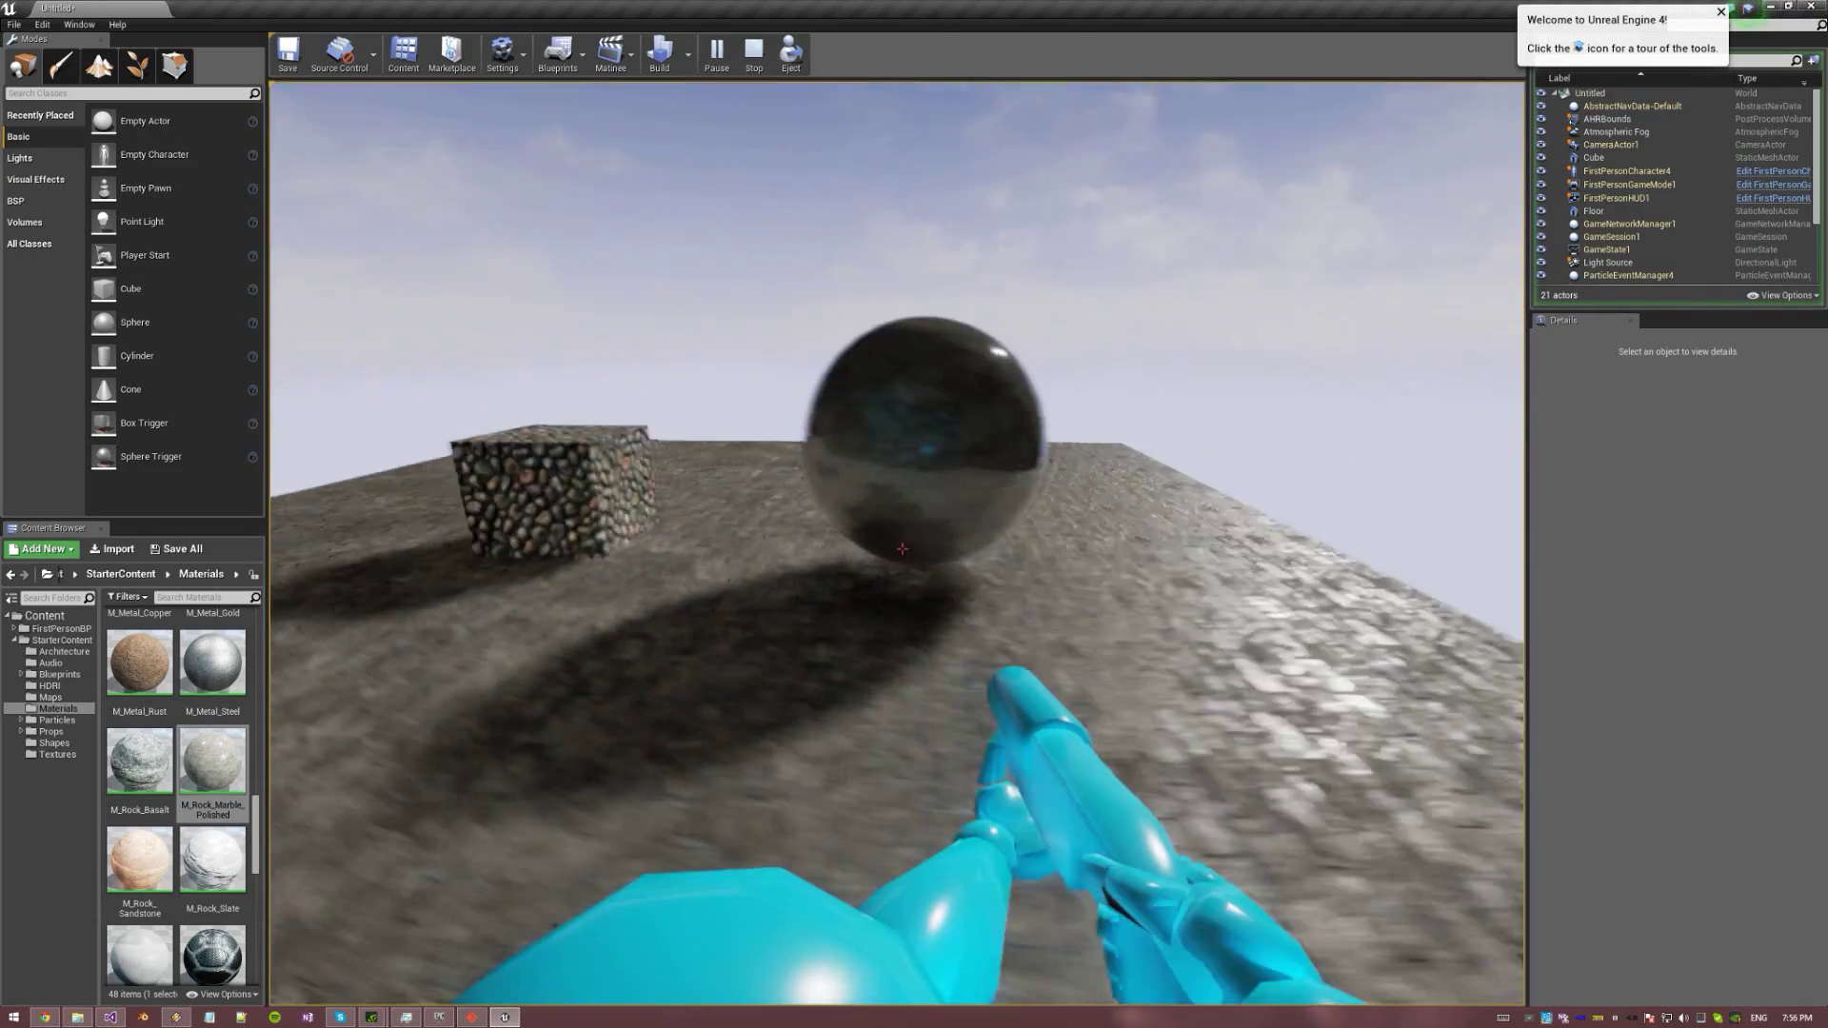
key(Escape)
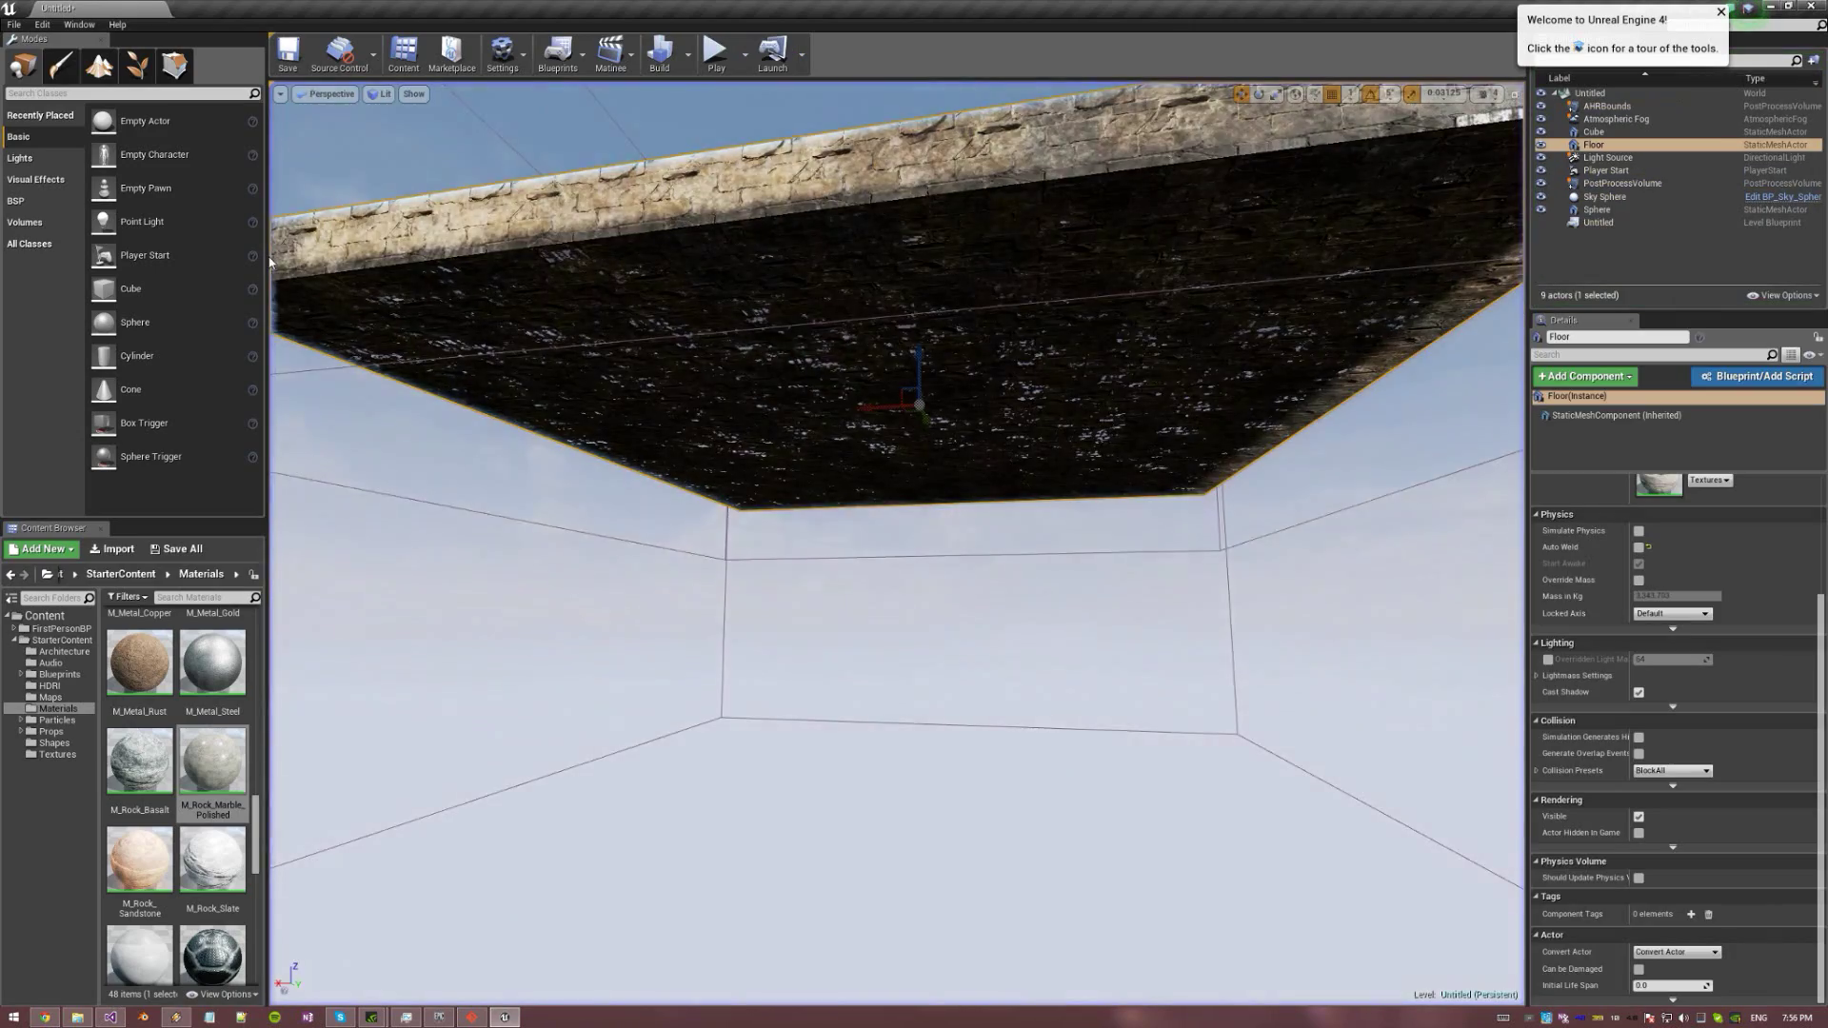
key(w)
right_drag(750, 383, 634, 428)
key(s)
key(d)
key(w)
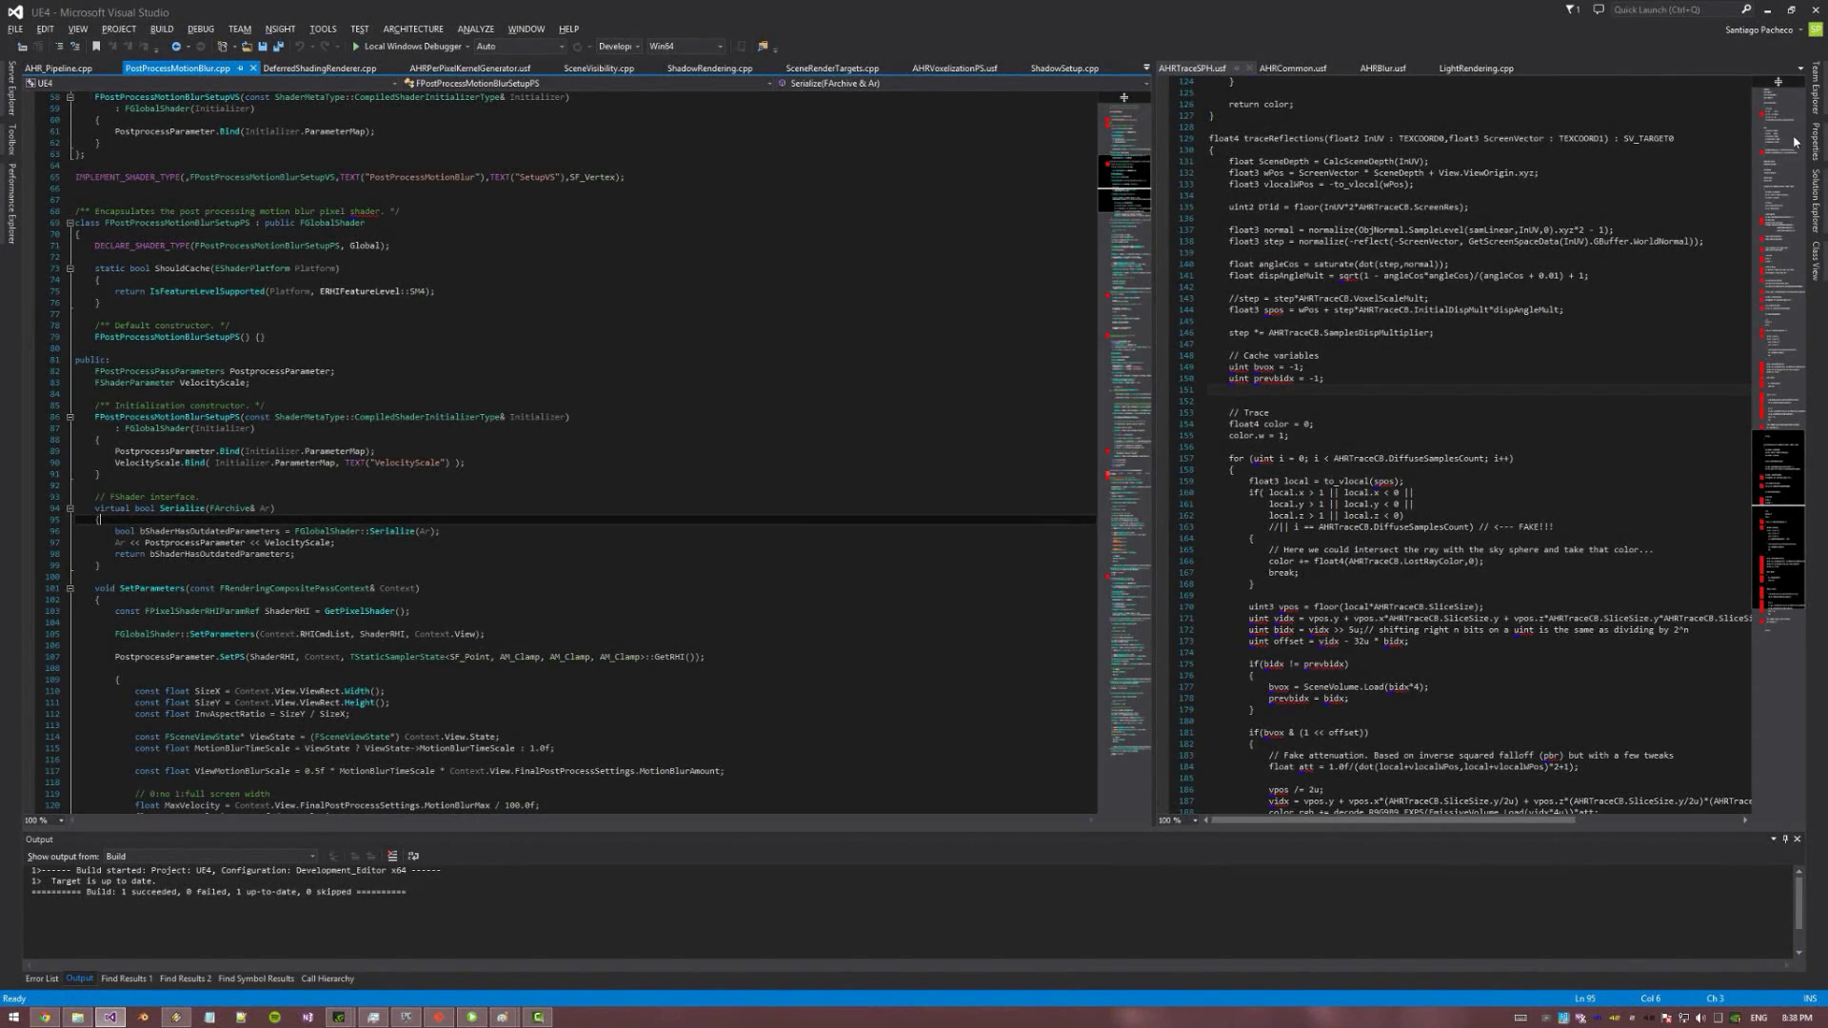
In Visual Studio, open the AHRComposite.usf shader from the UE4 project's Shaders folder and show it in its own maximized window
click(1815, 197)
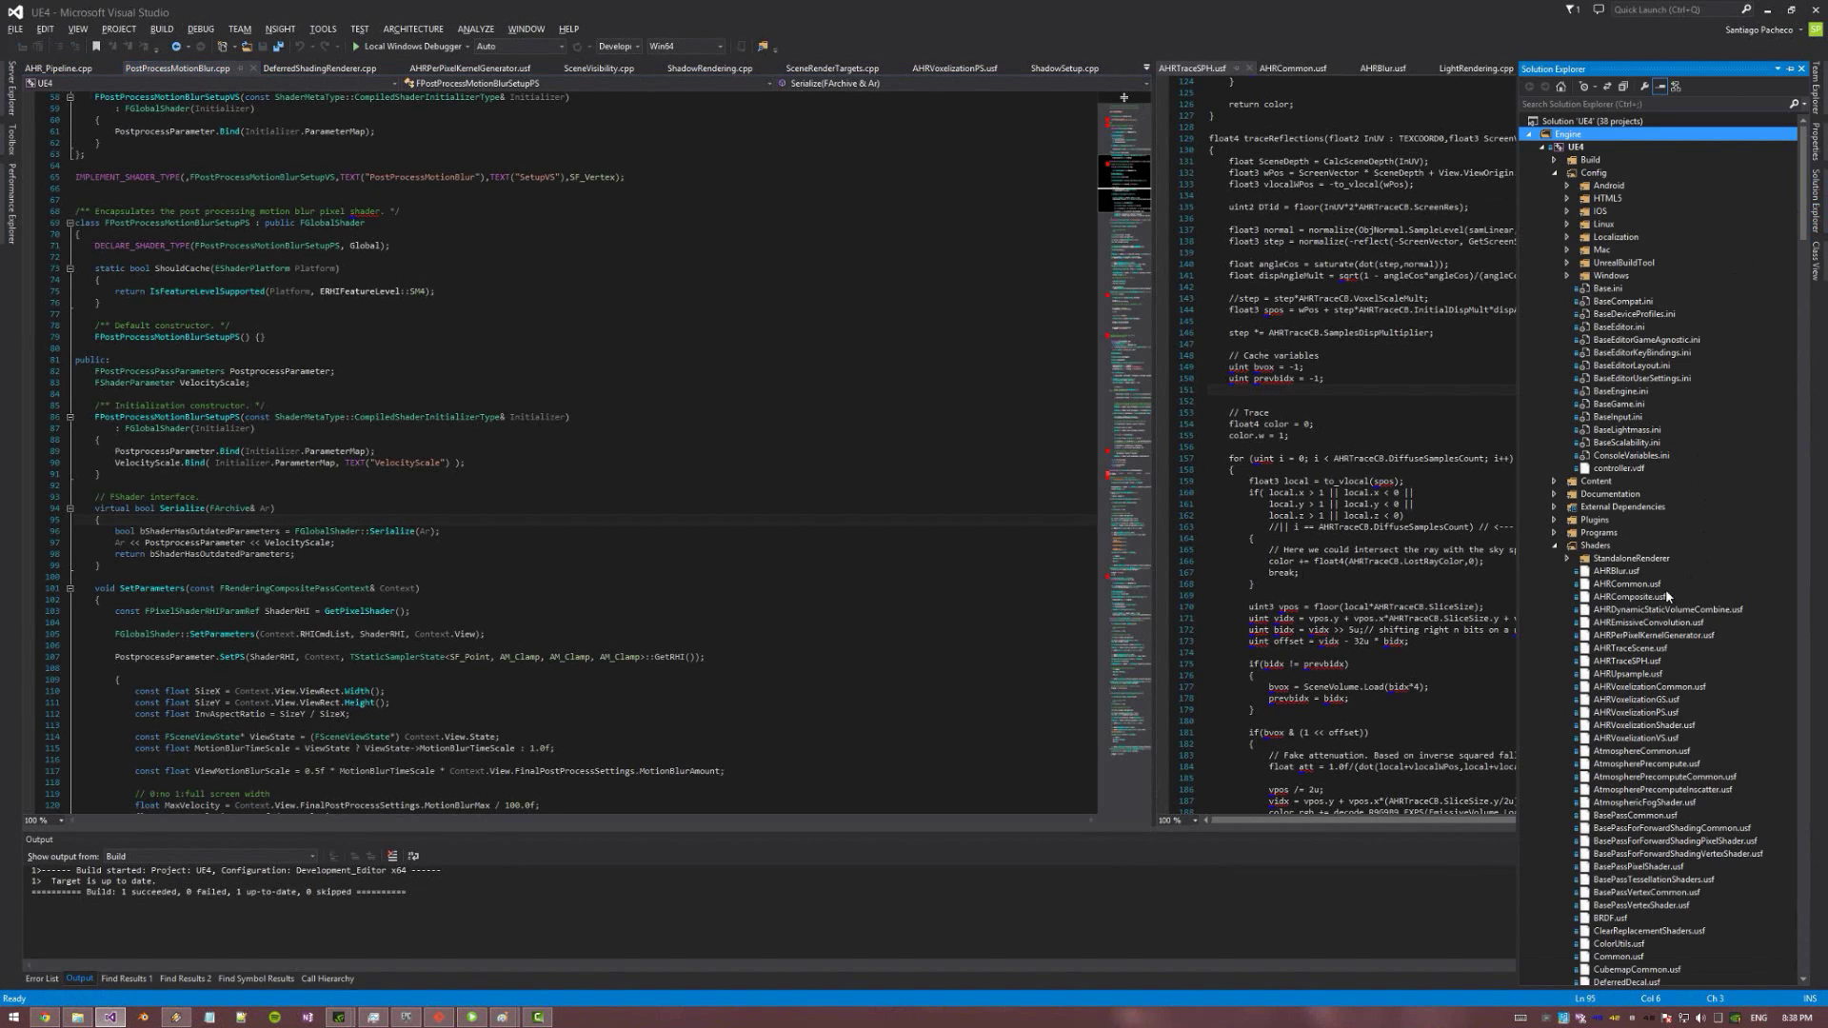
double_click(1630, 597)
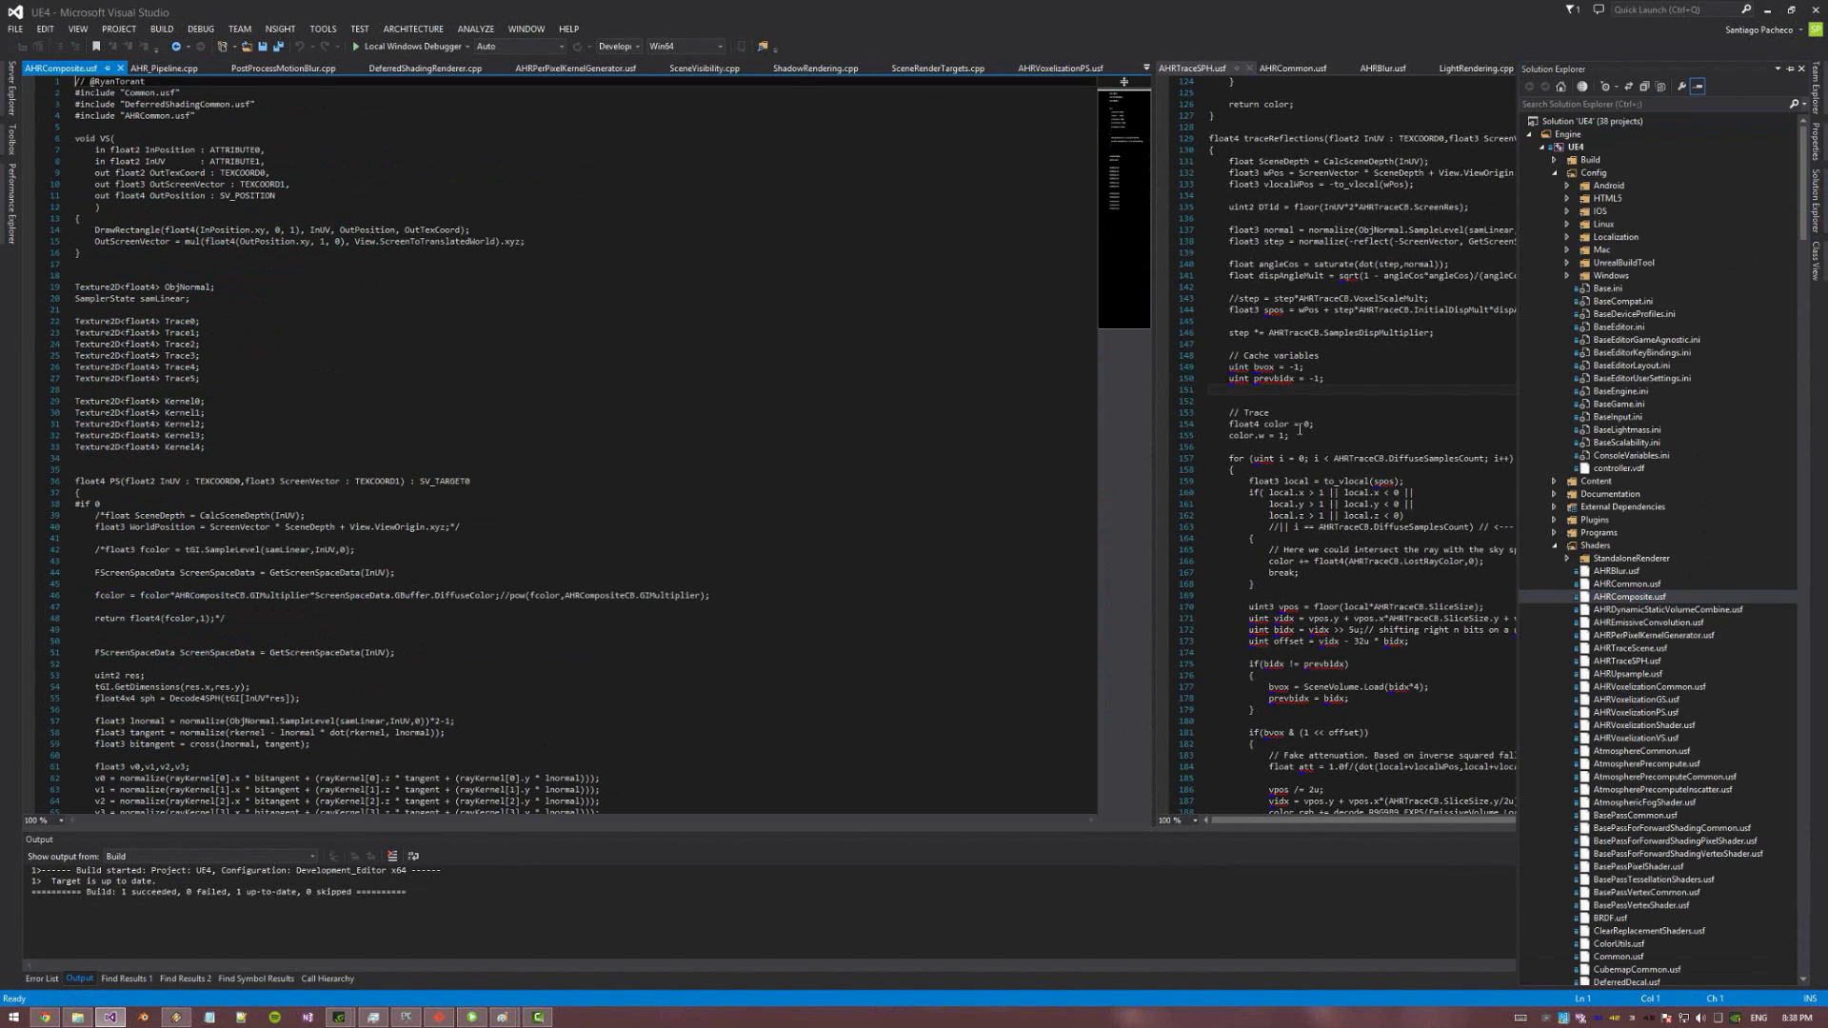
click(495, 184)
drag(80, 68, 703, 298)
click(1747, 298)
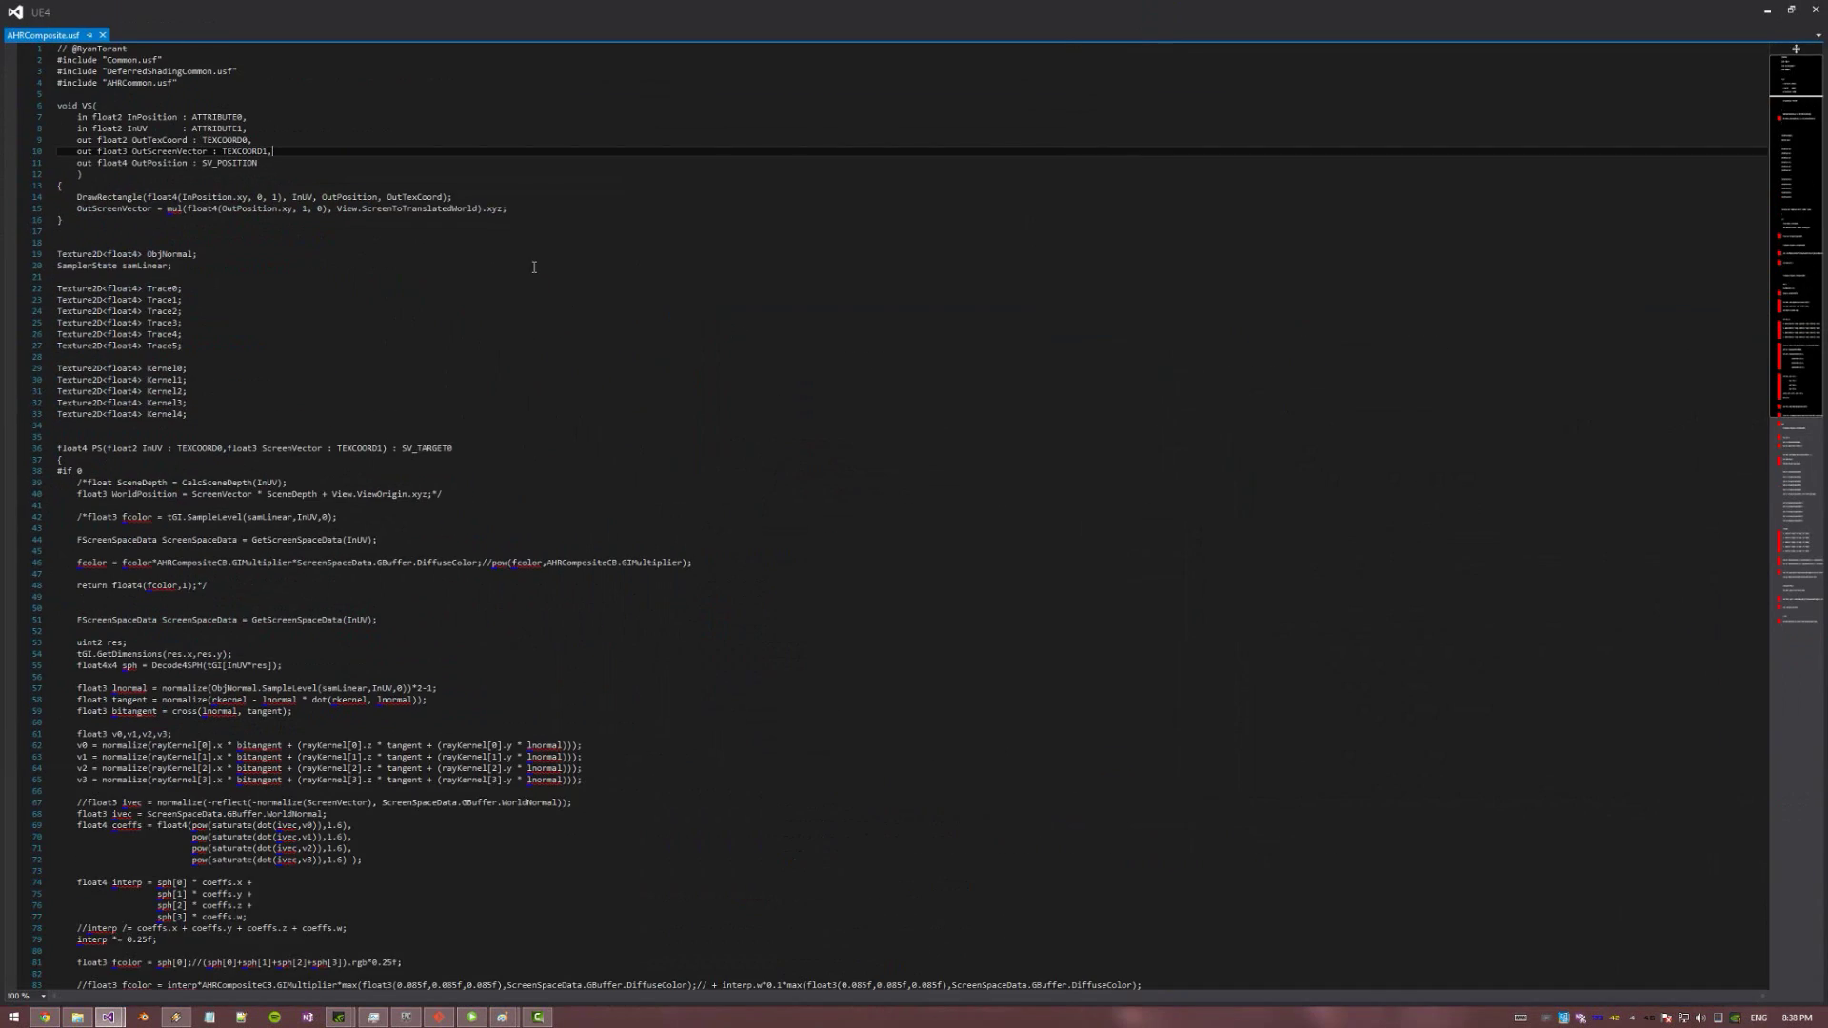
Enlarge the shader text to 146 % and examine the trace sampling, kernel and Orientate code on lines 96 to 114
scroll(534, 268, down, 20)
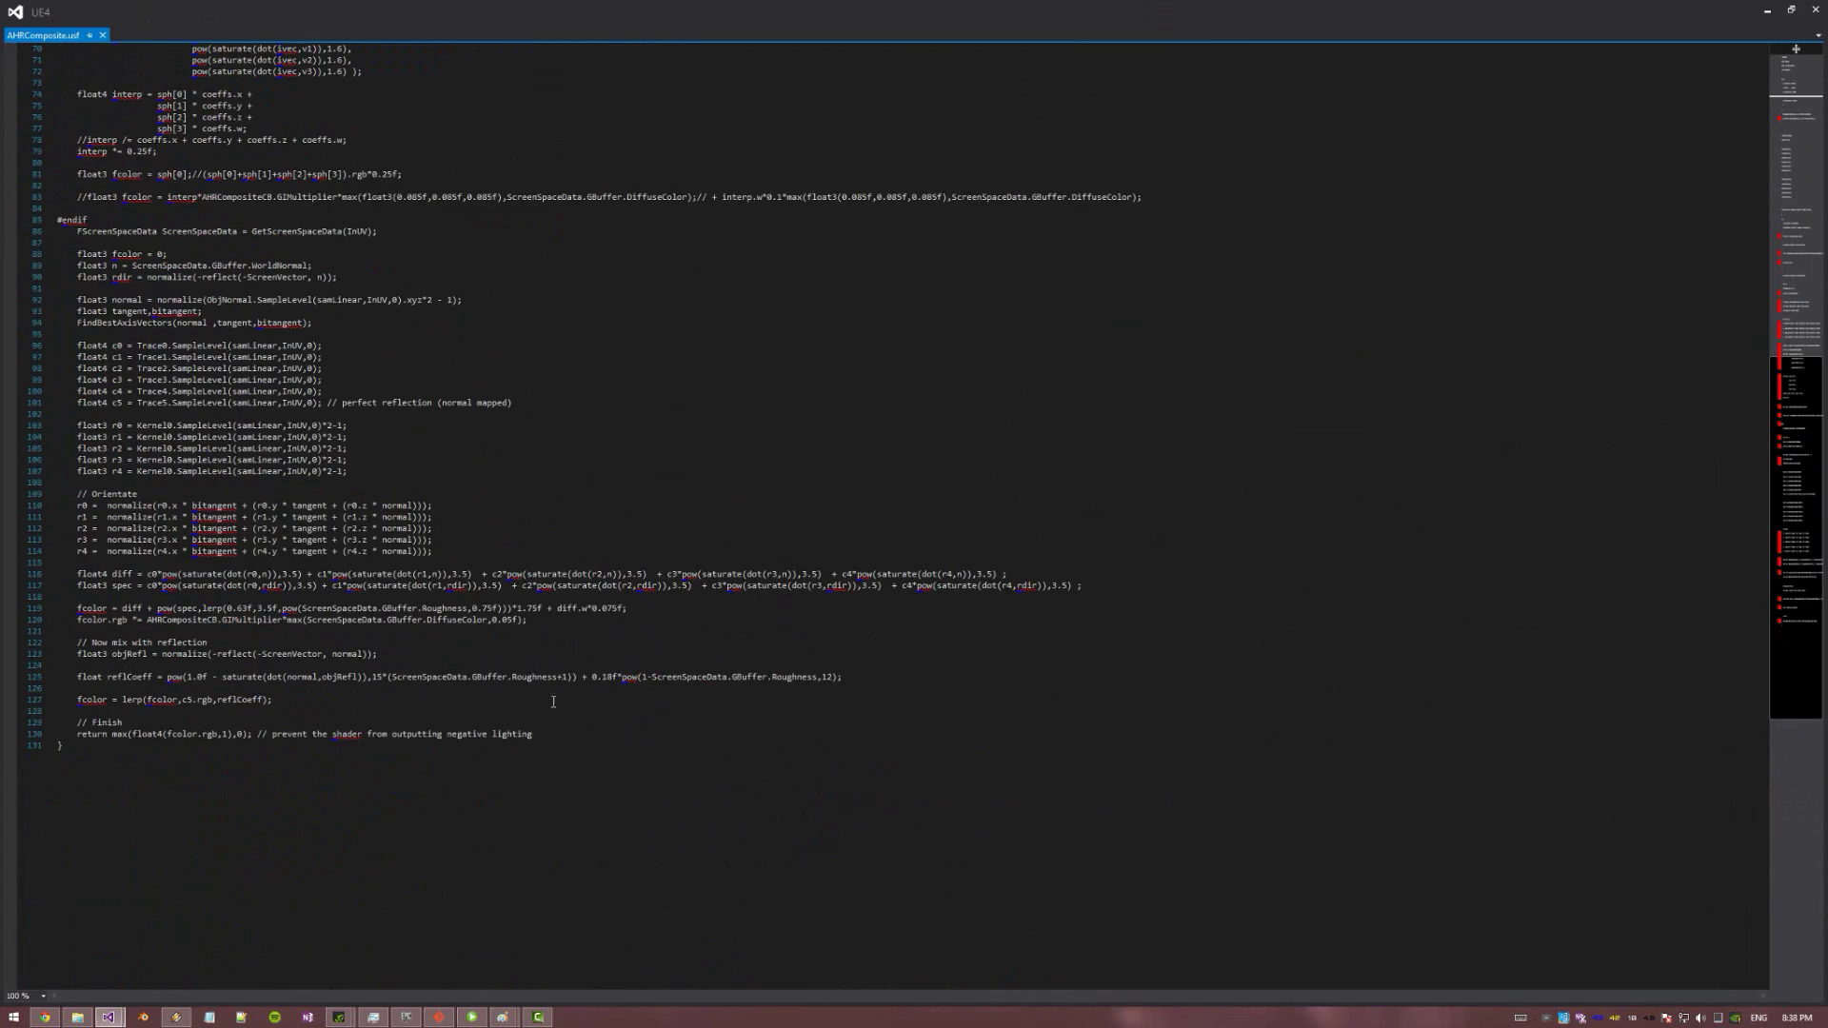
ctrl+scroll(553, 702, up, 3)
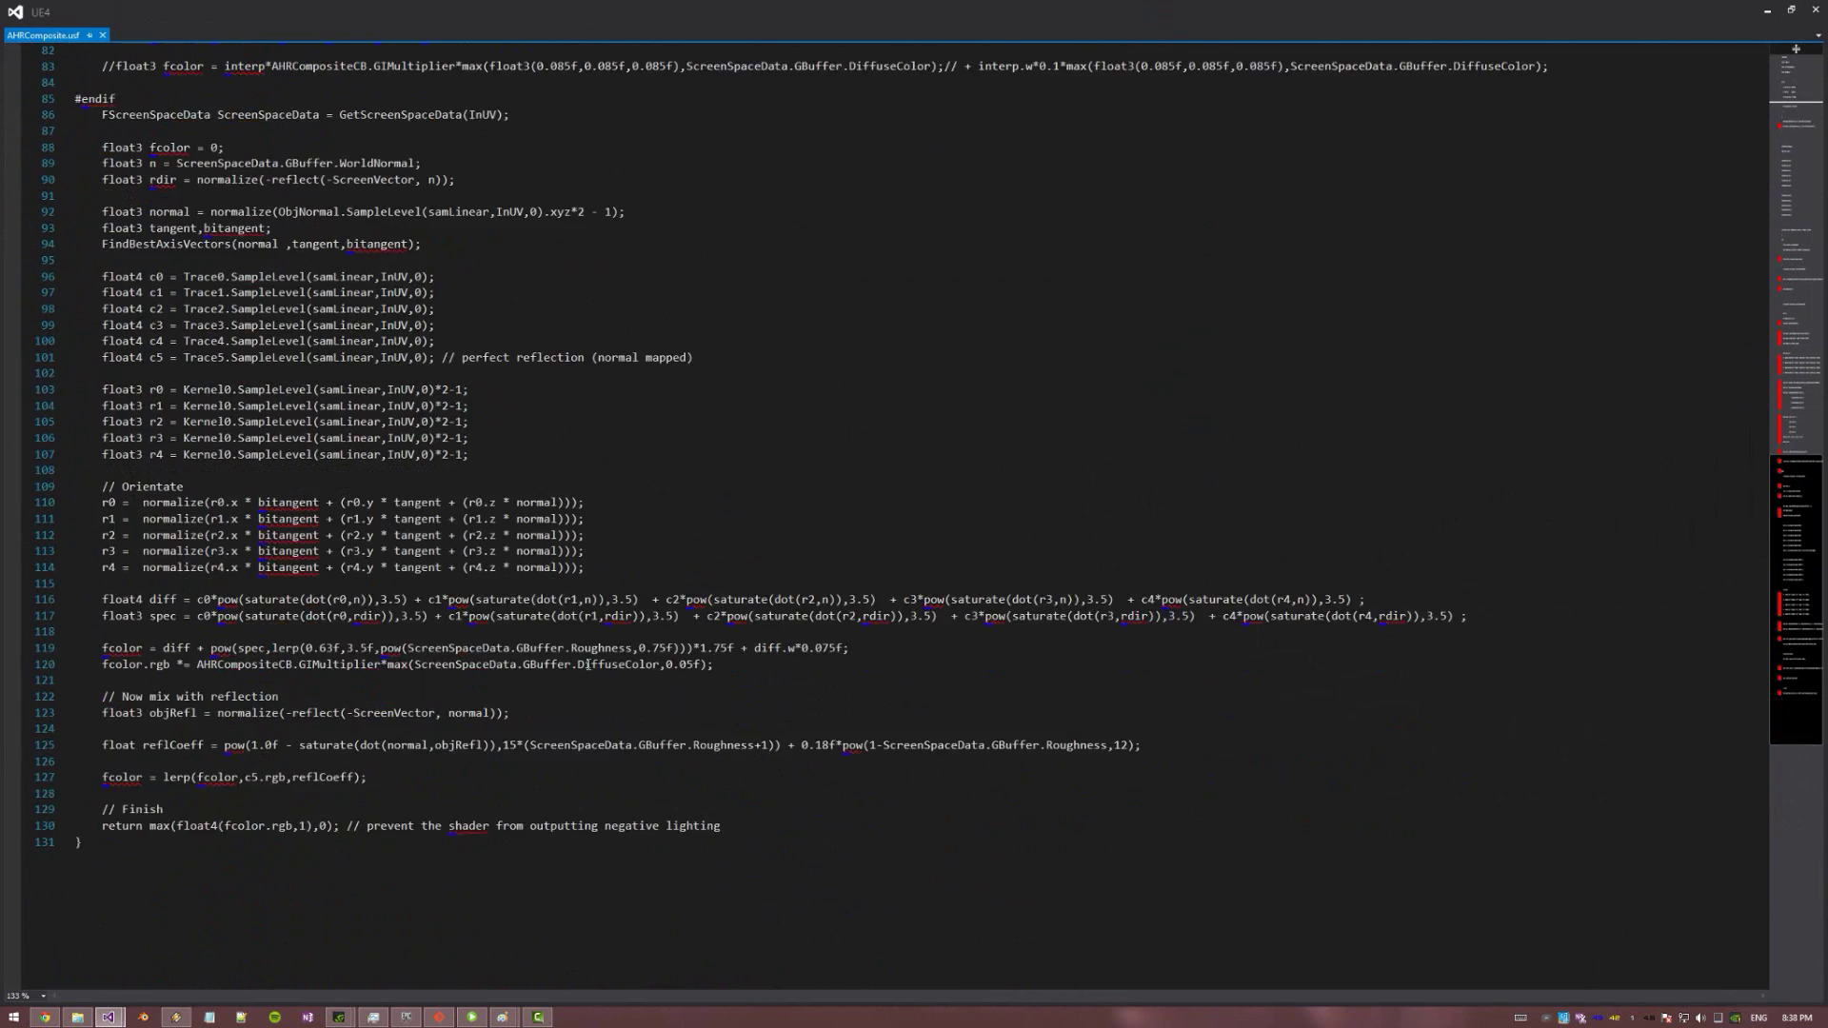
ctrl+scroll(587, 664, up, 2)
ctrl+scroll(585, 662, down, 2)
ctrl+scroll(584, 659, up, 1)
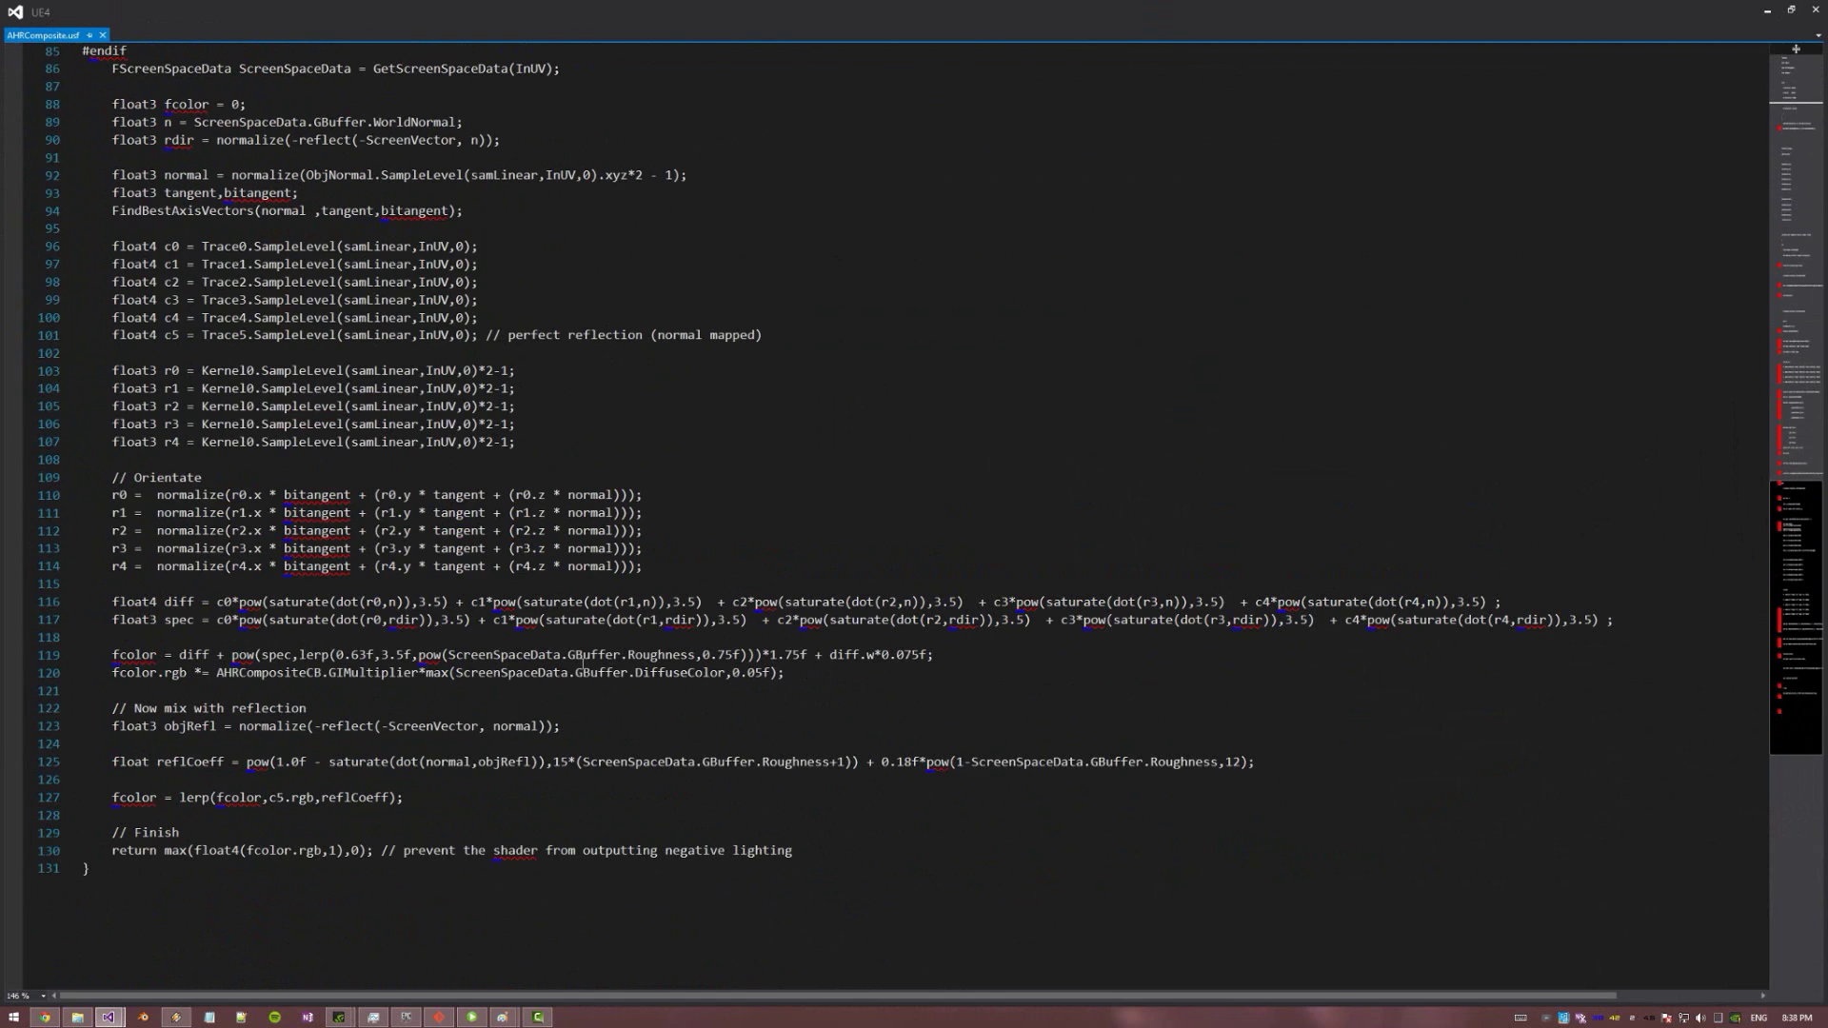
scroll(770, 688, up, 1)
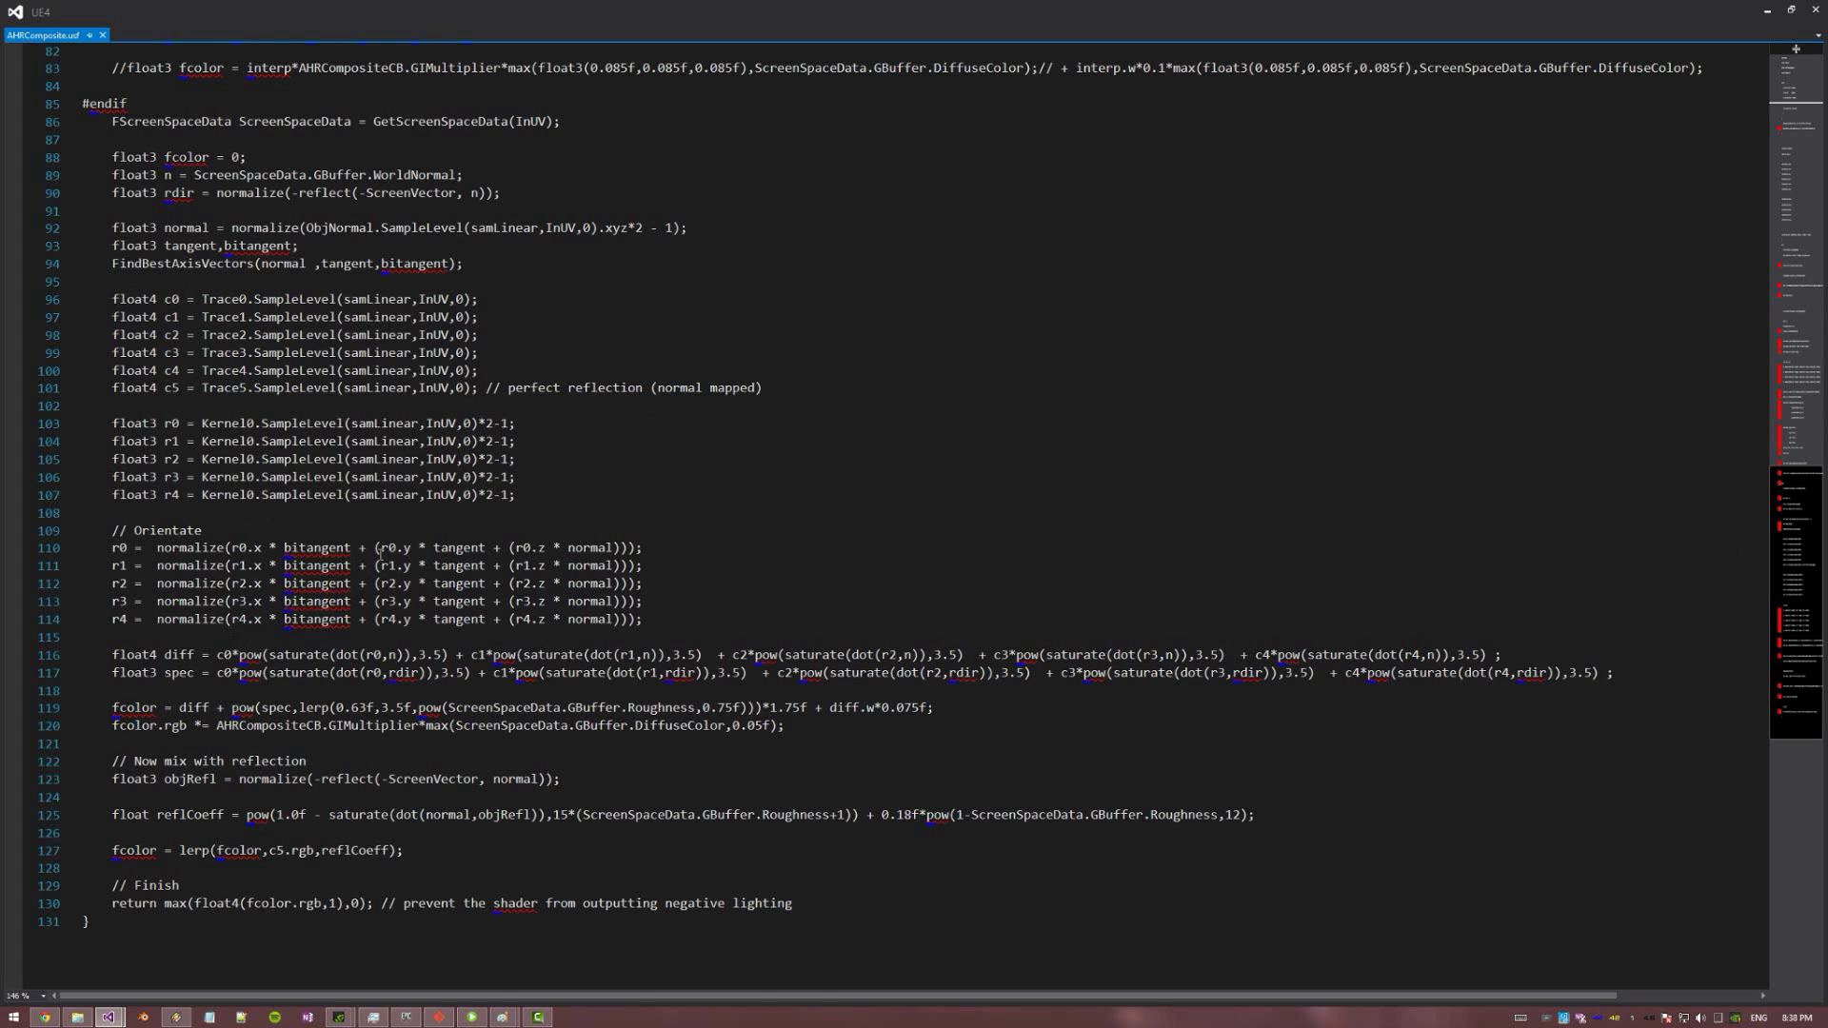
drag(113, 637, 2, 309)
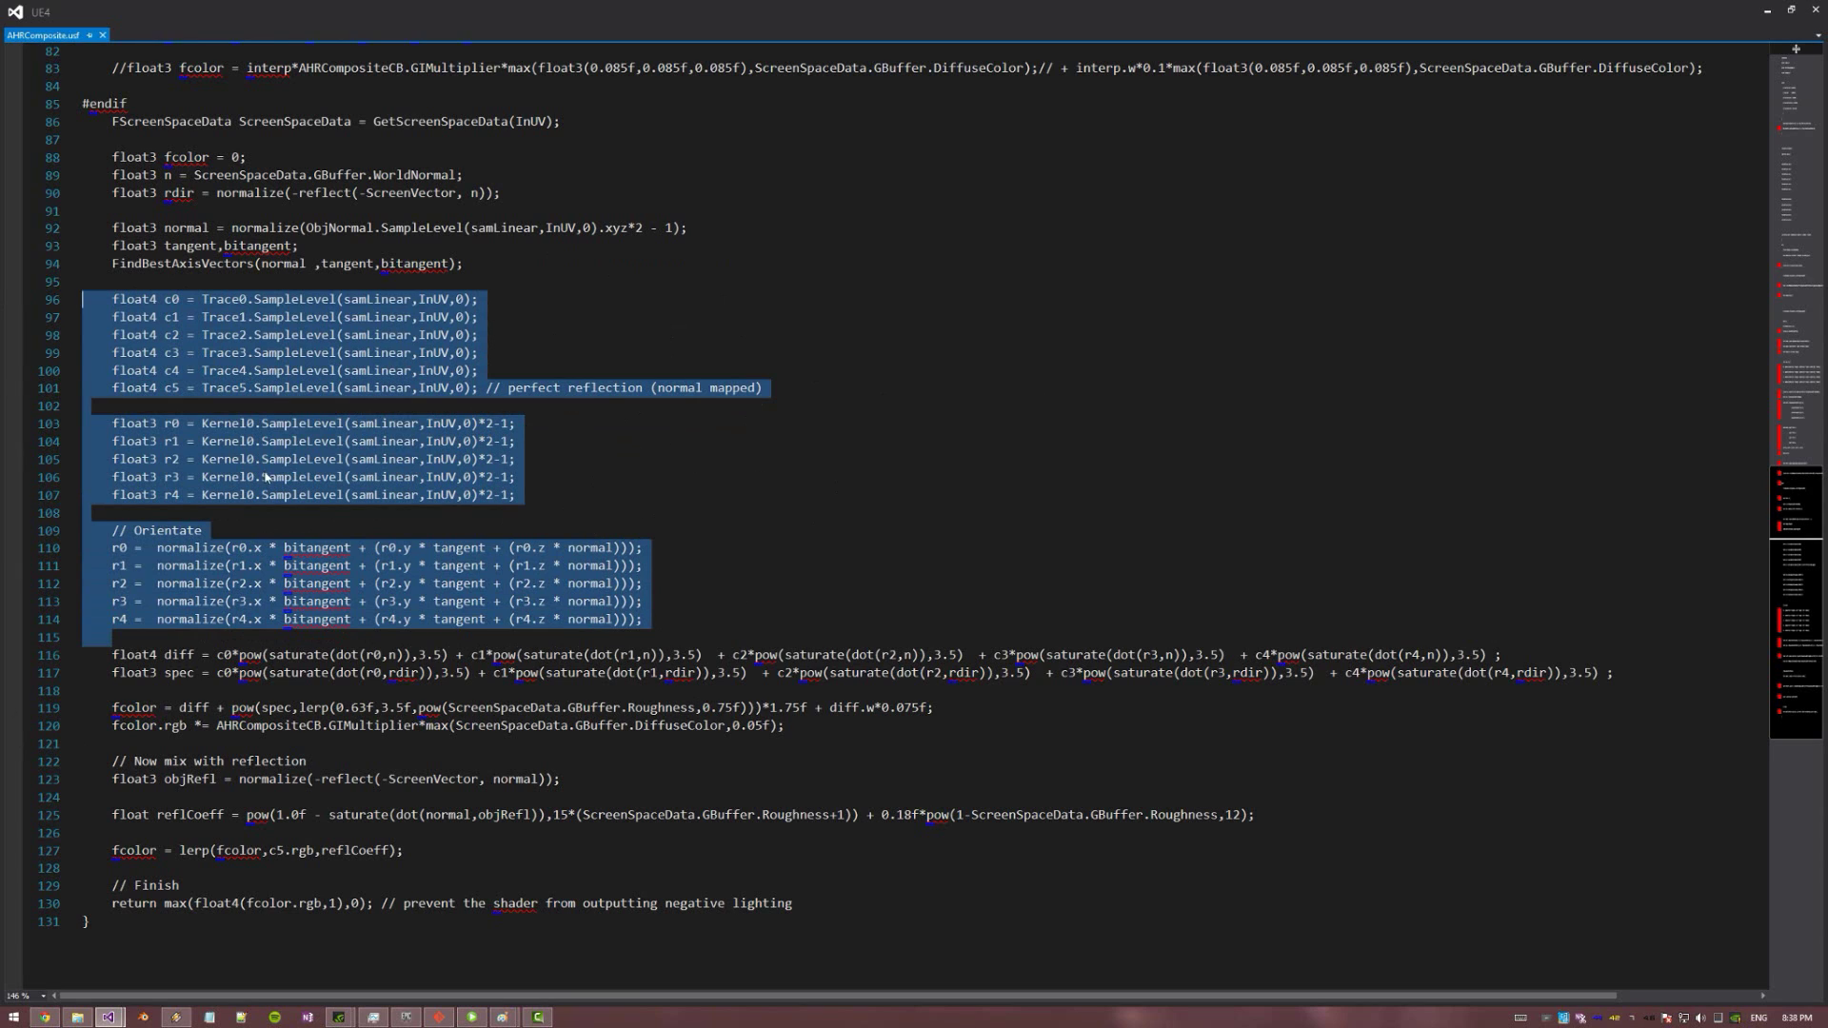
click(880, 511)
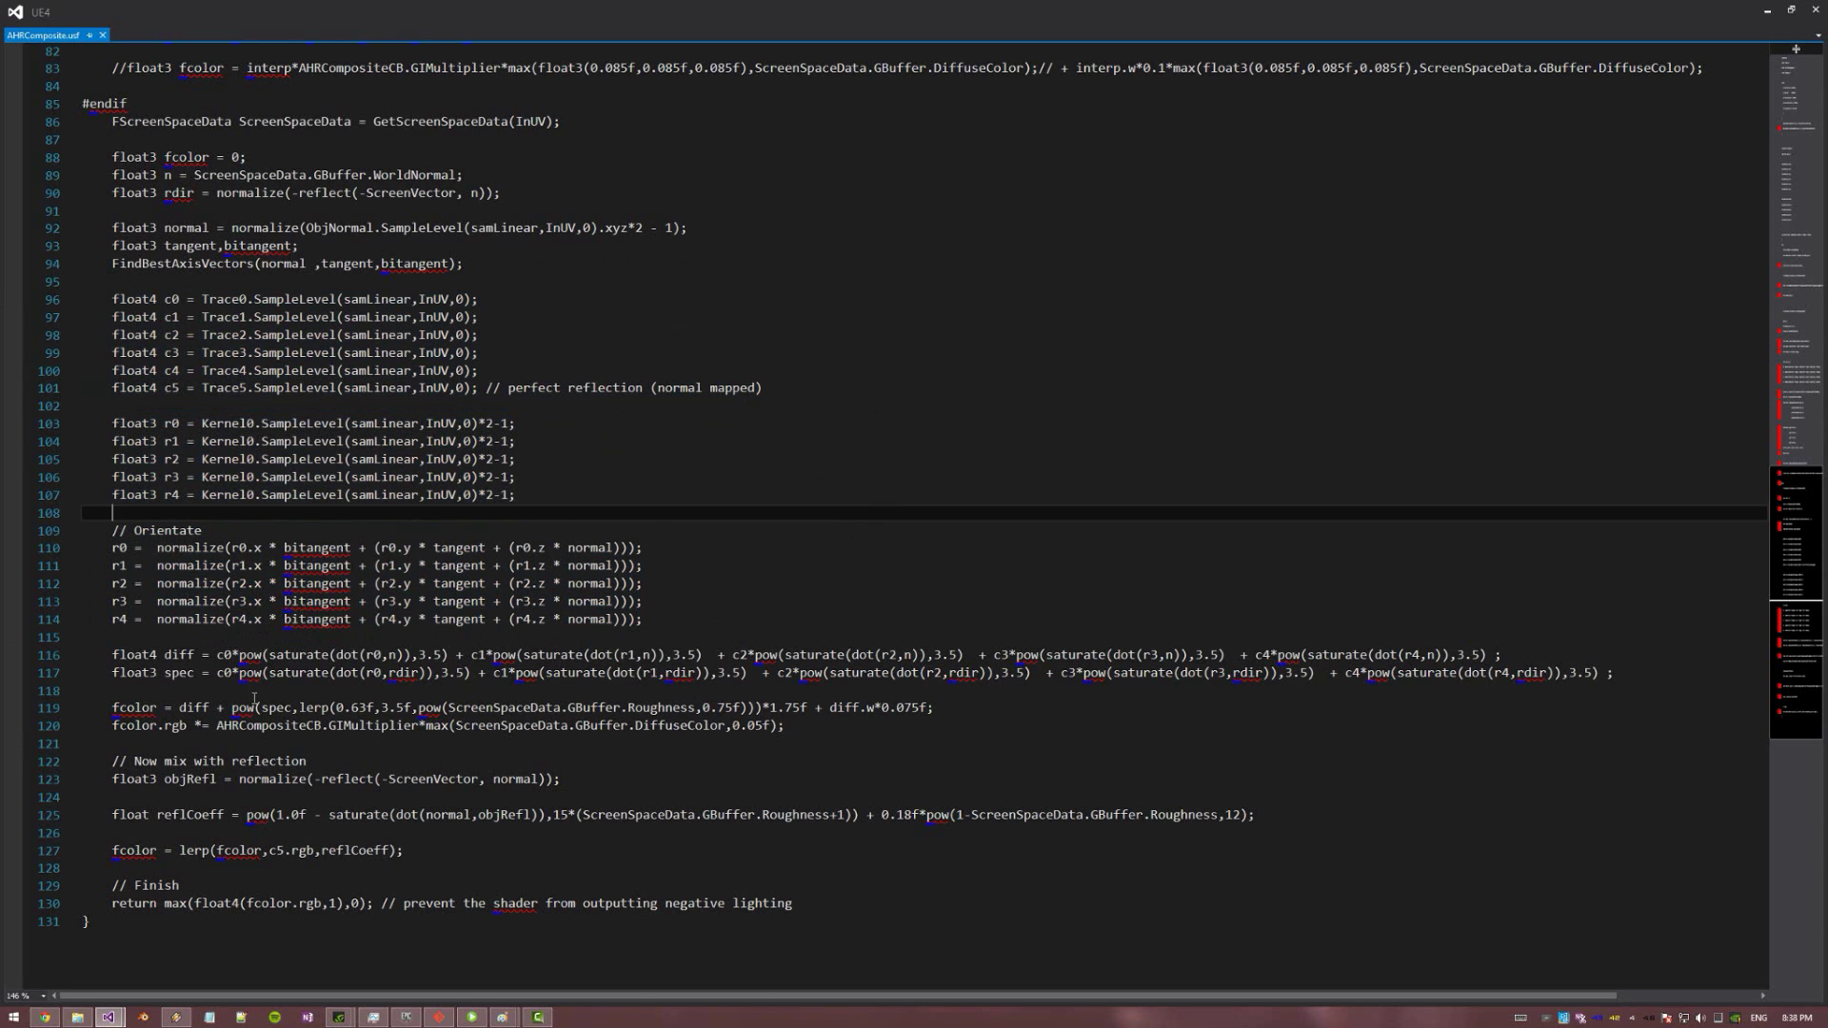
Examine the diff and spec calculations on lines 116 and 117, highlighting the code under discussion
drag(254, 693, 82, 655)
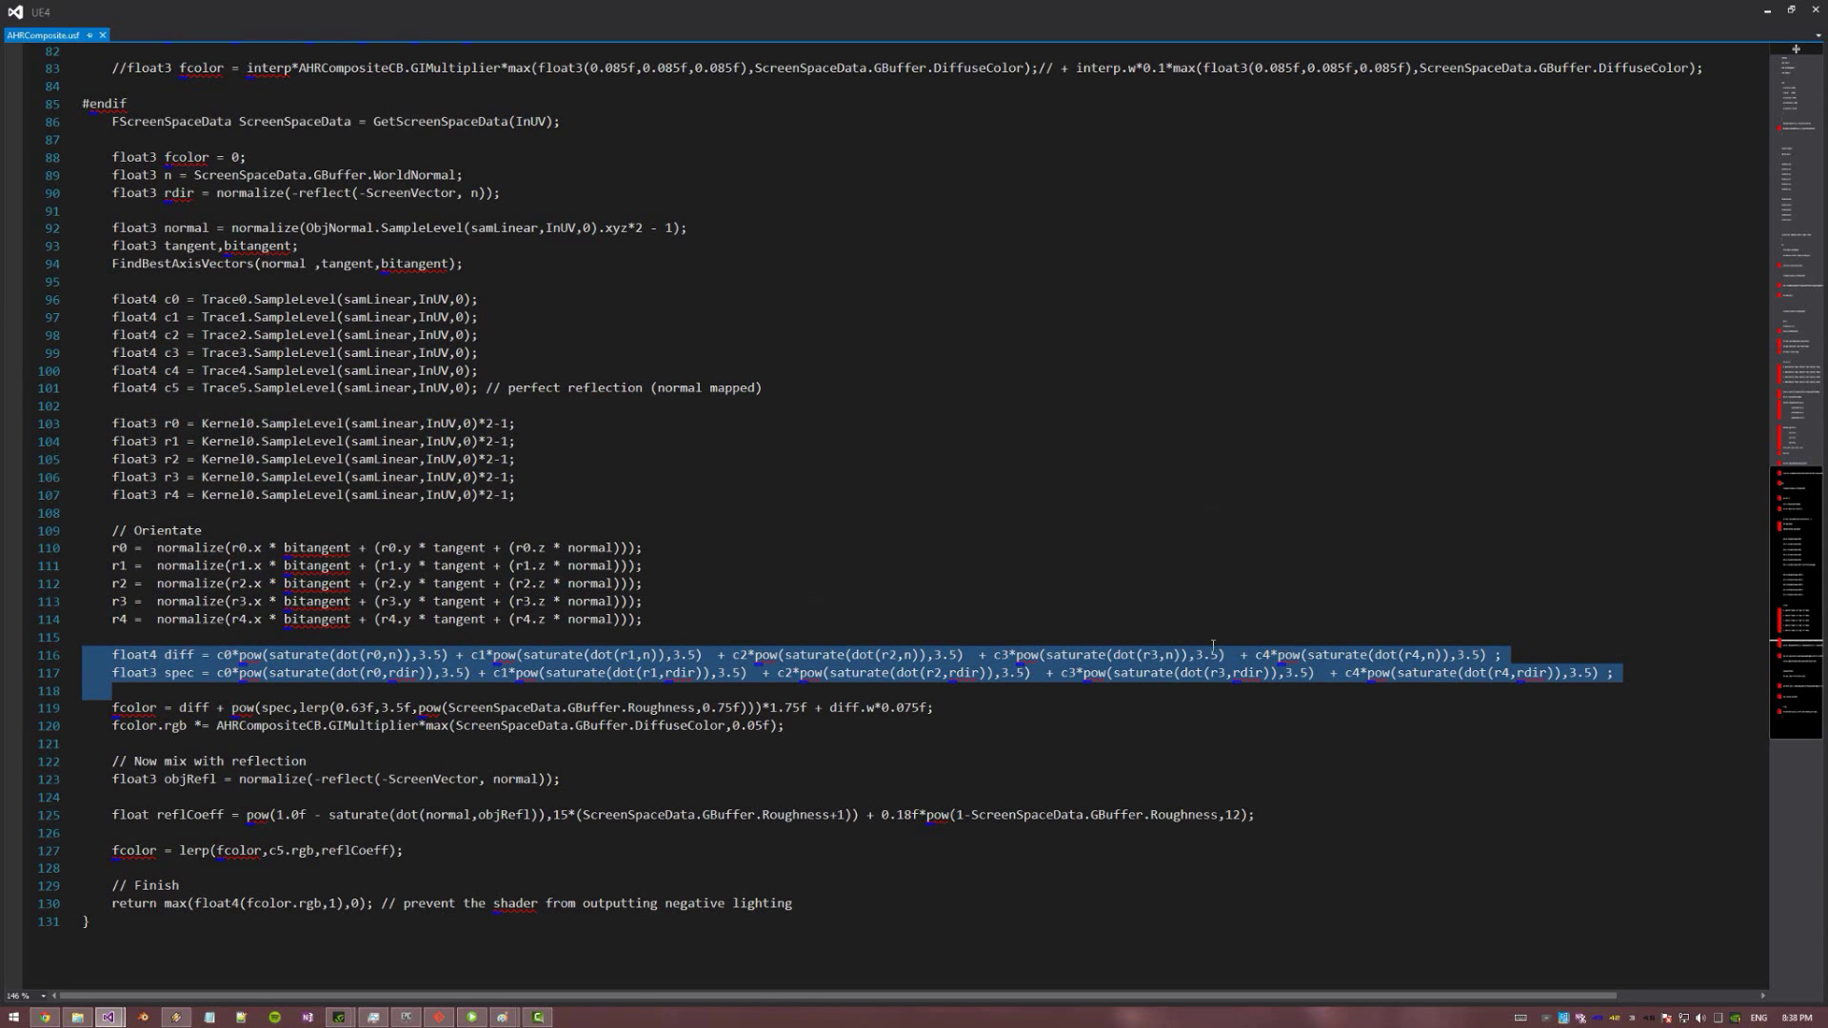
click(558, 620)
drag(419, 655, 18, 655)
click(496, 441)
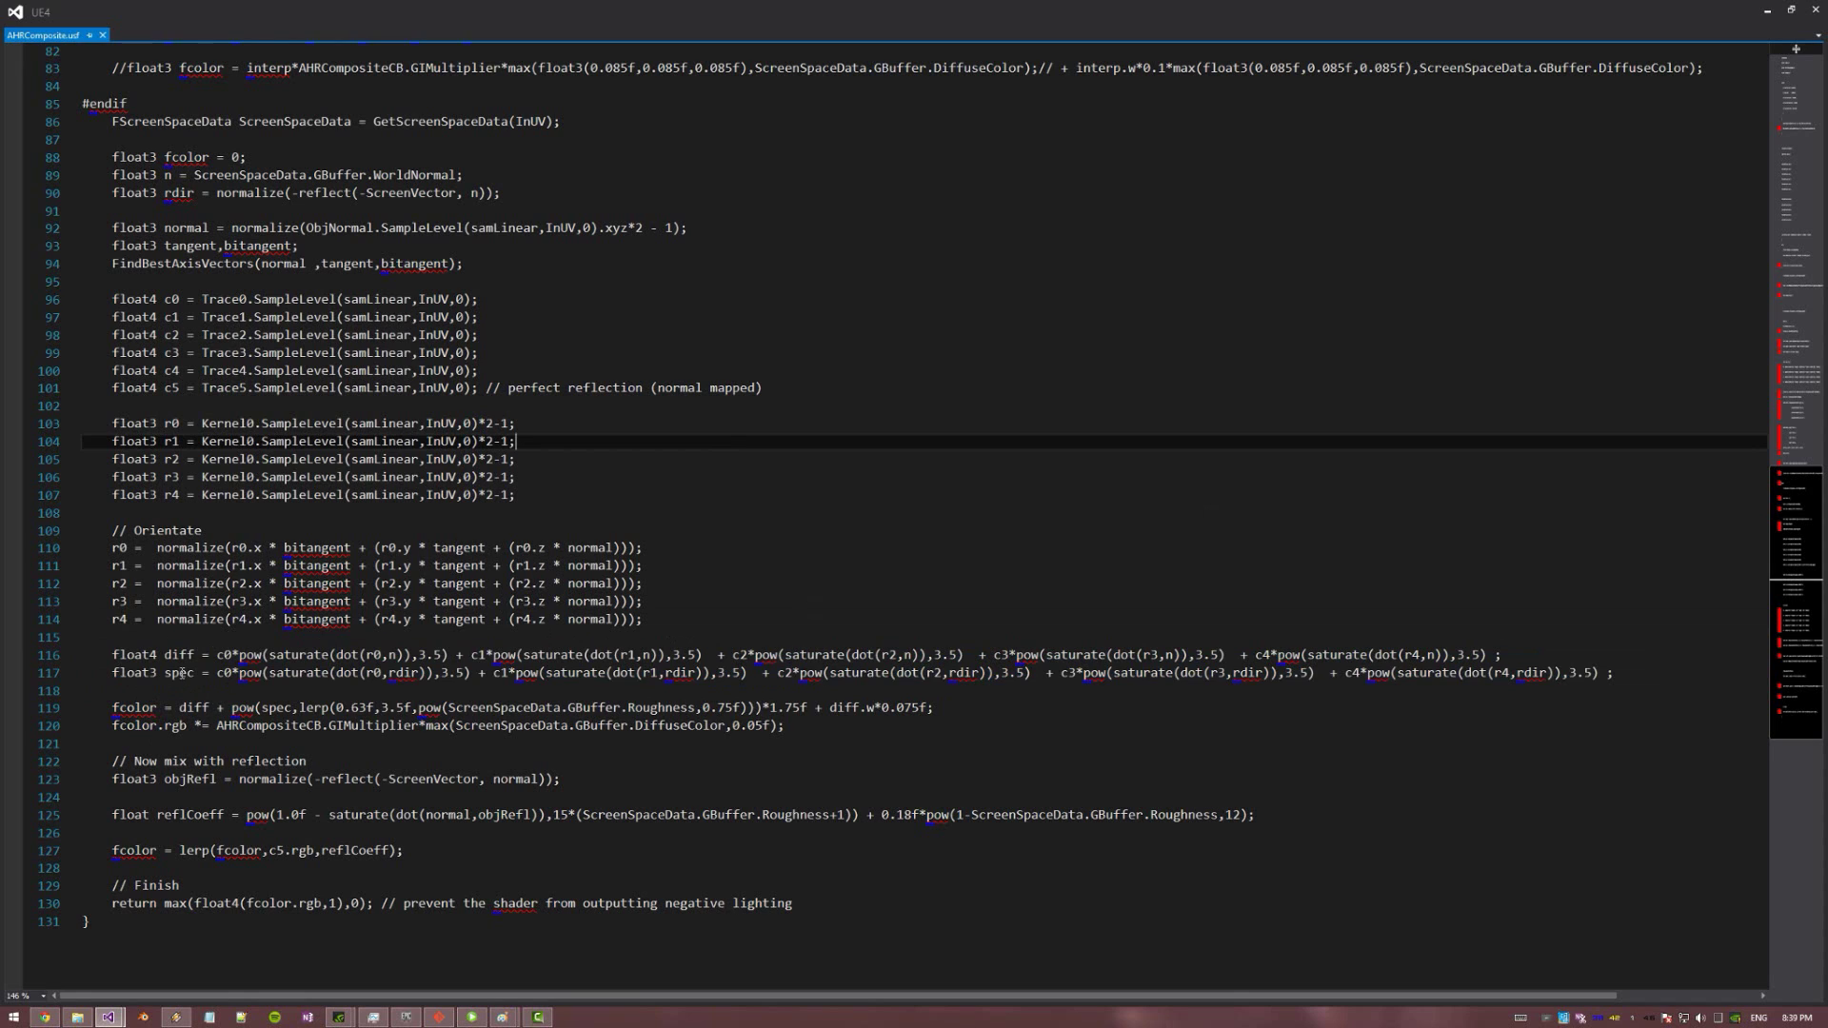
click(181, 673)
click(195, 691)
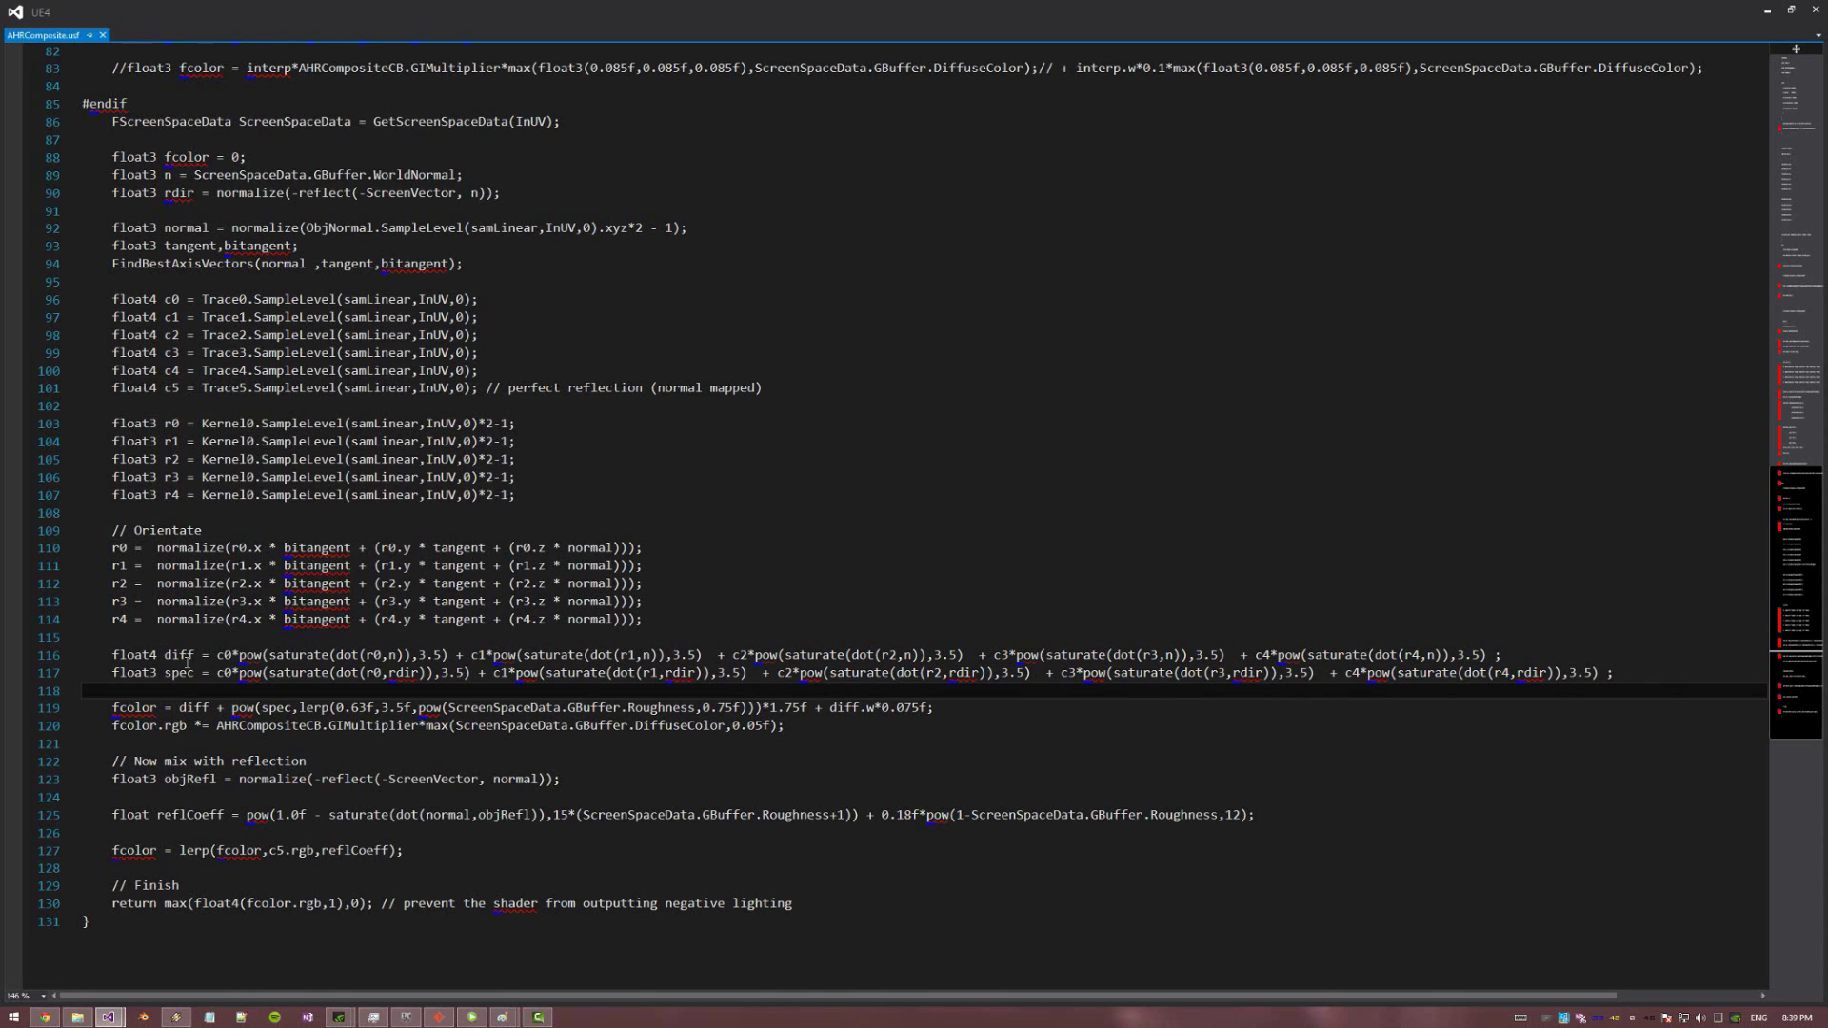
Examine how fcolor is computed on lines 119 and 120, highlighting GIMultiplier and the 0.05f minimum on the diffuse color
scroll(243, 677, down, 1)
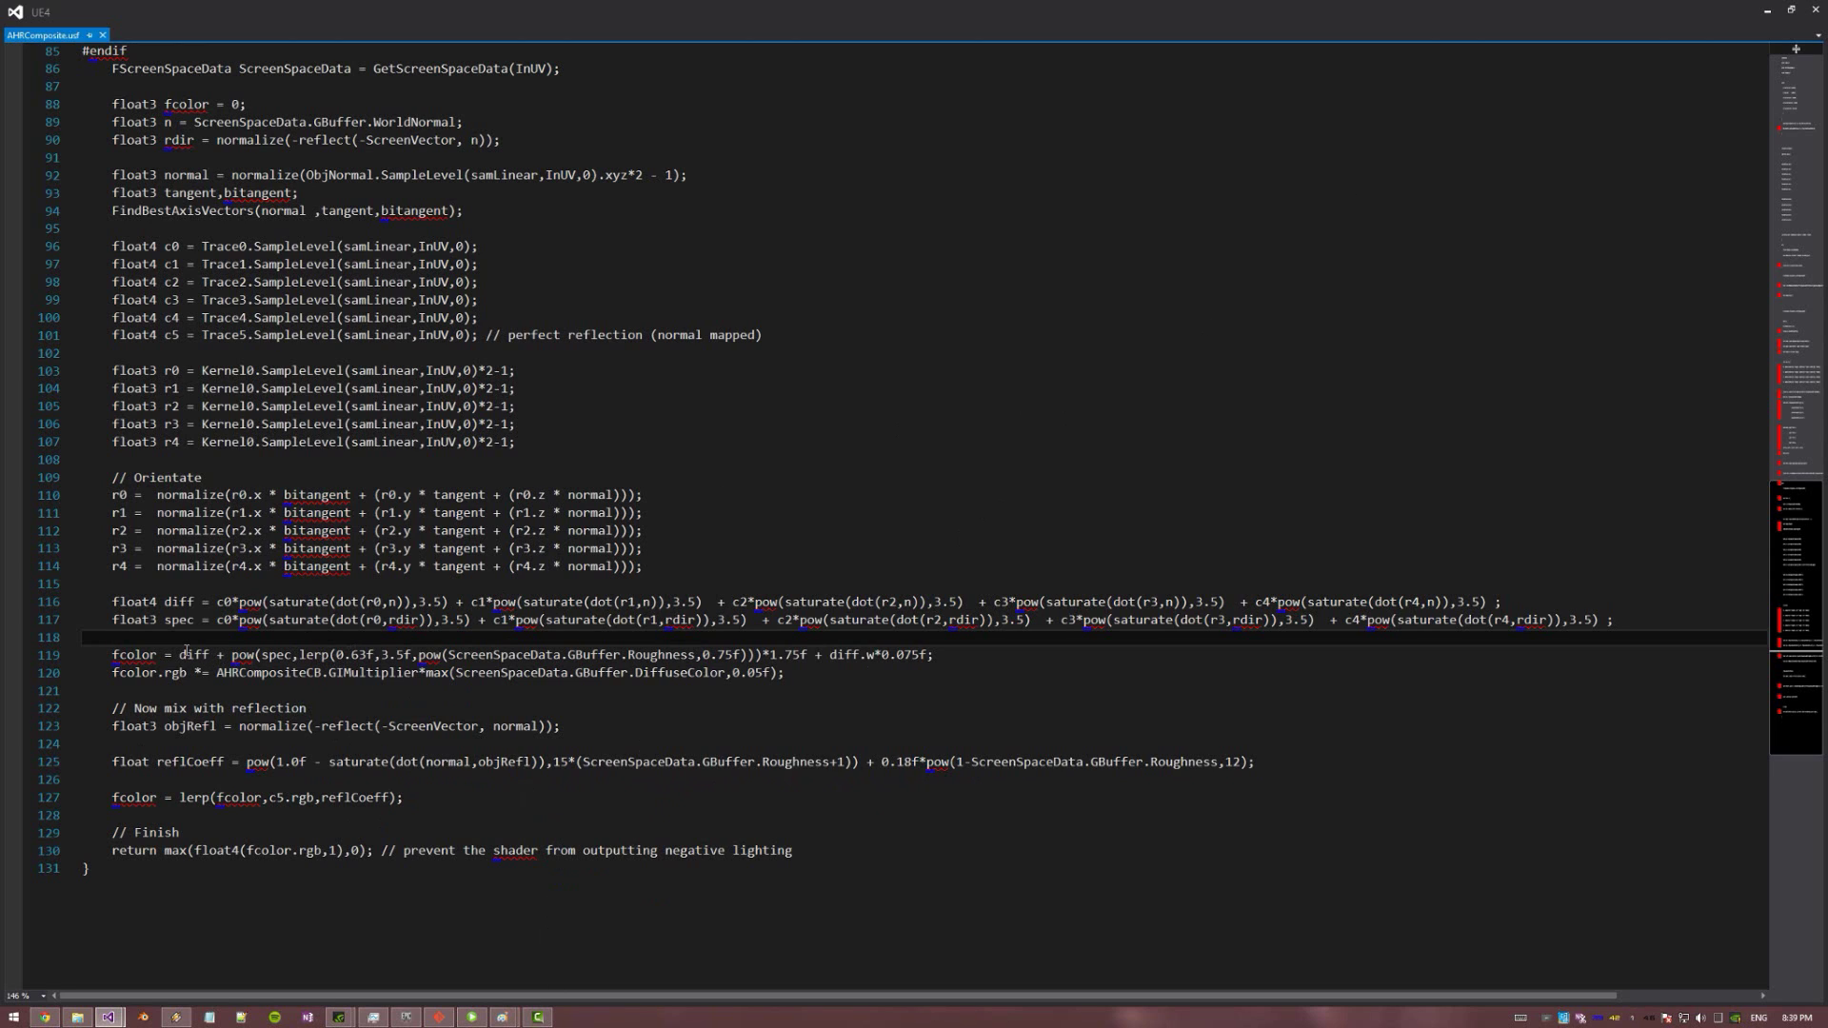
click(232, 655)
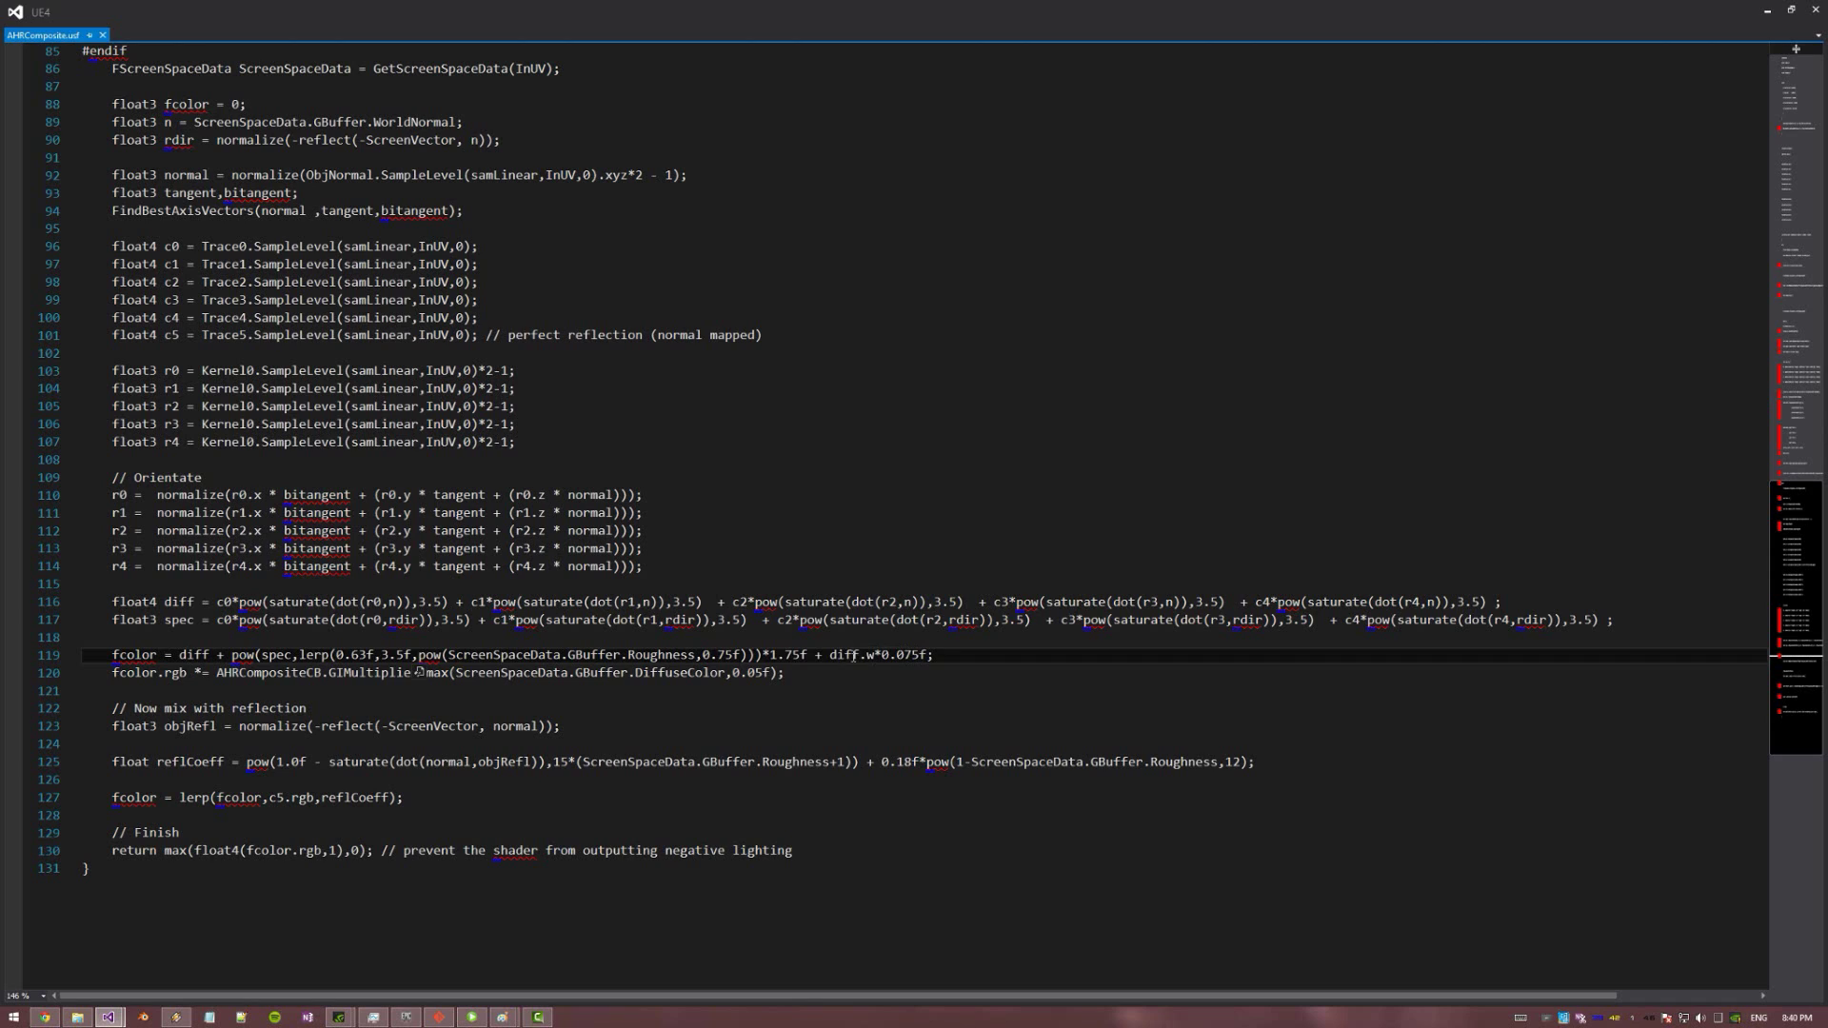
click(935, 651)
double_click(370, 674)
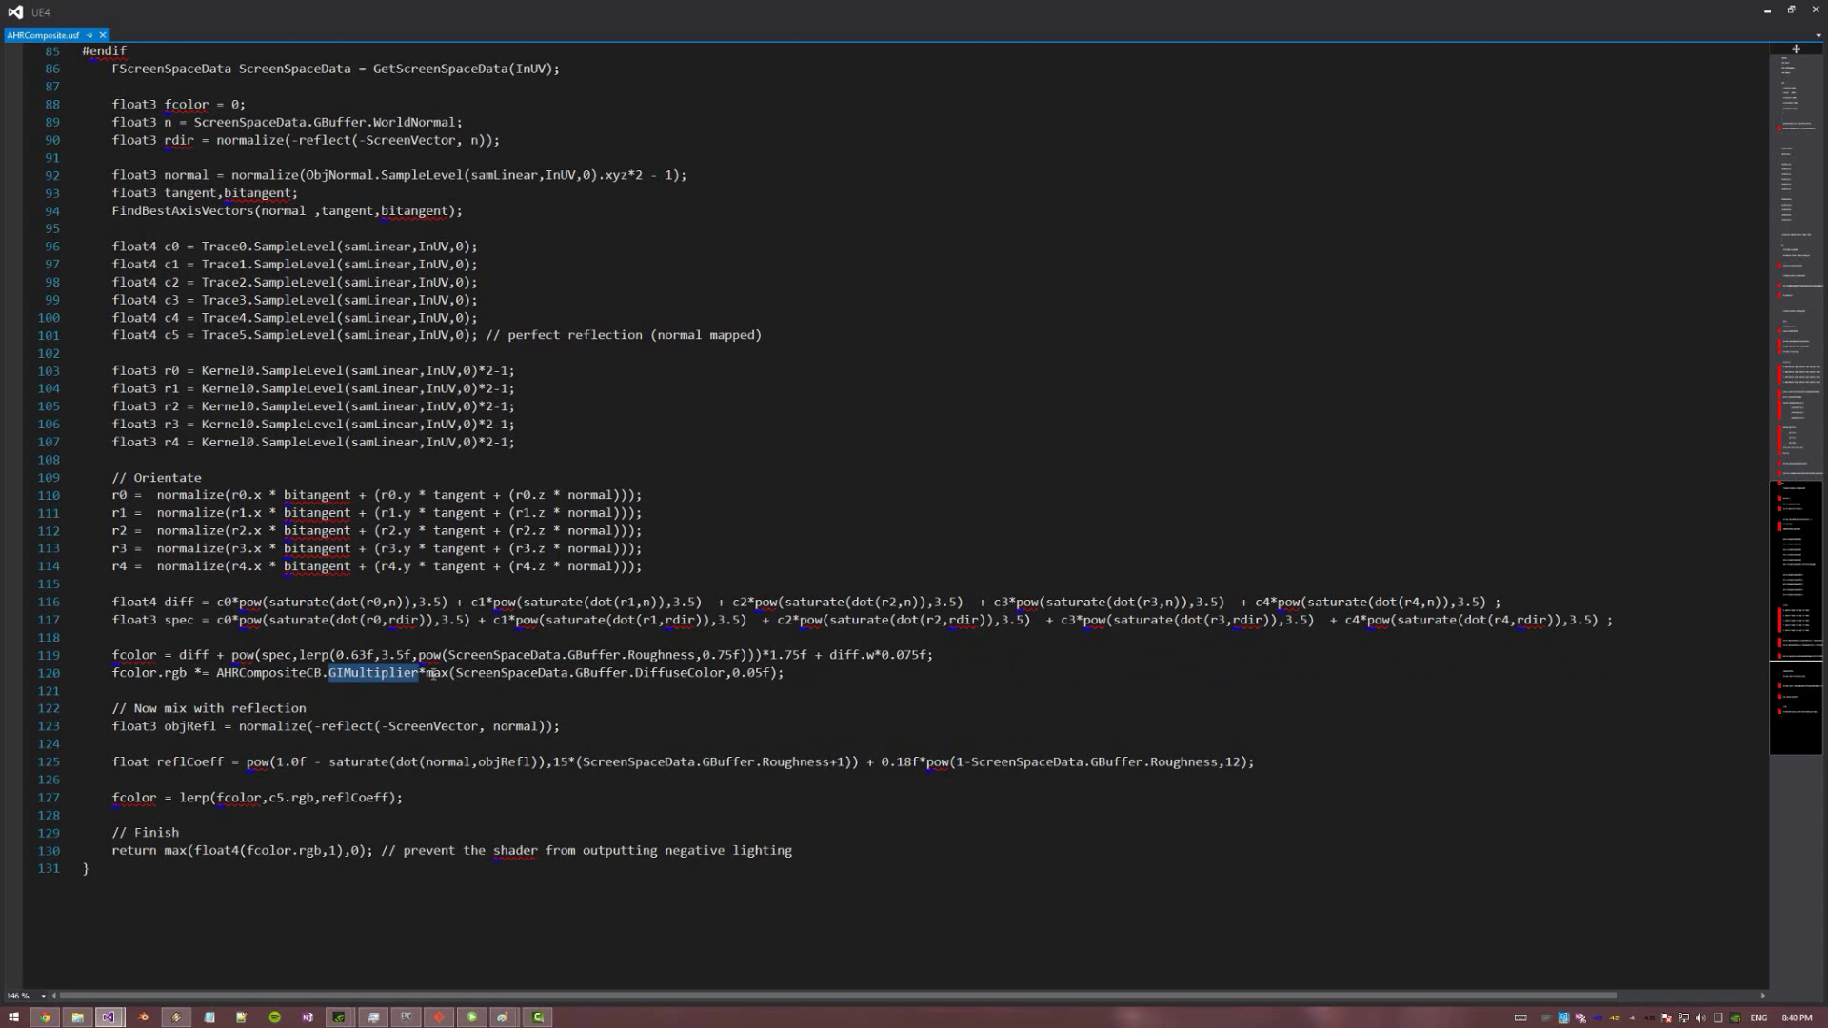
double_click(759, 674)
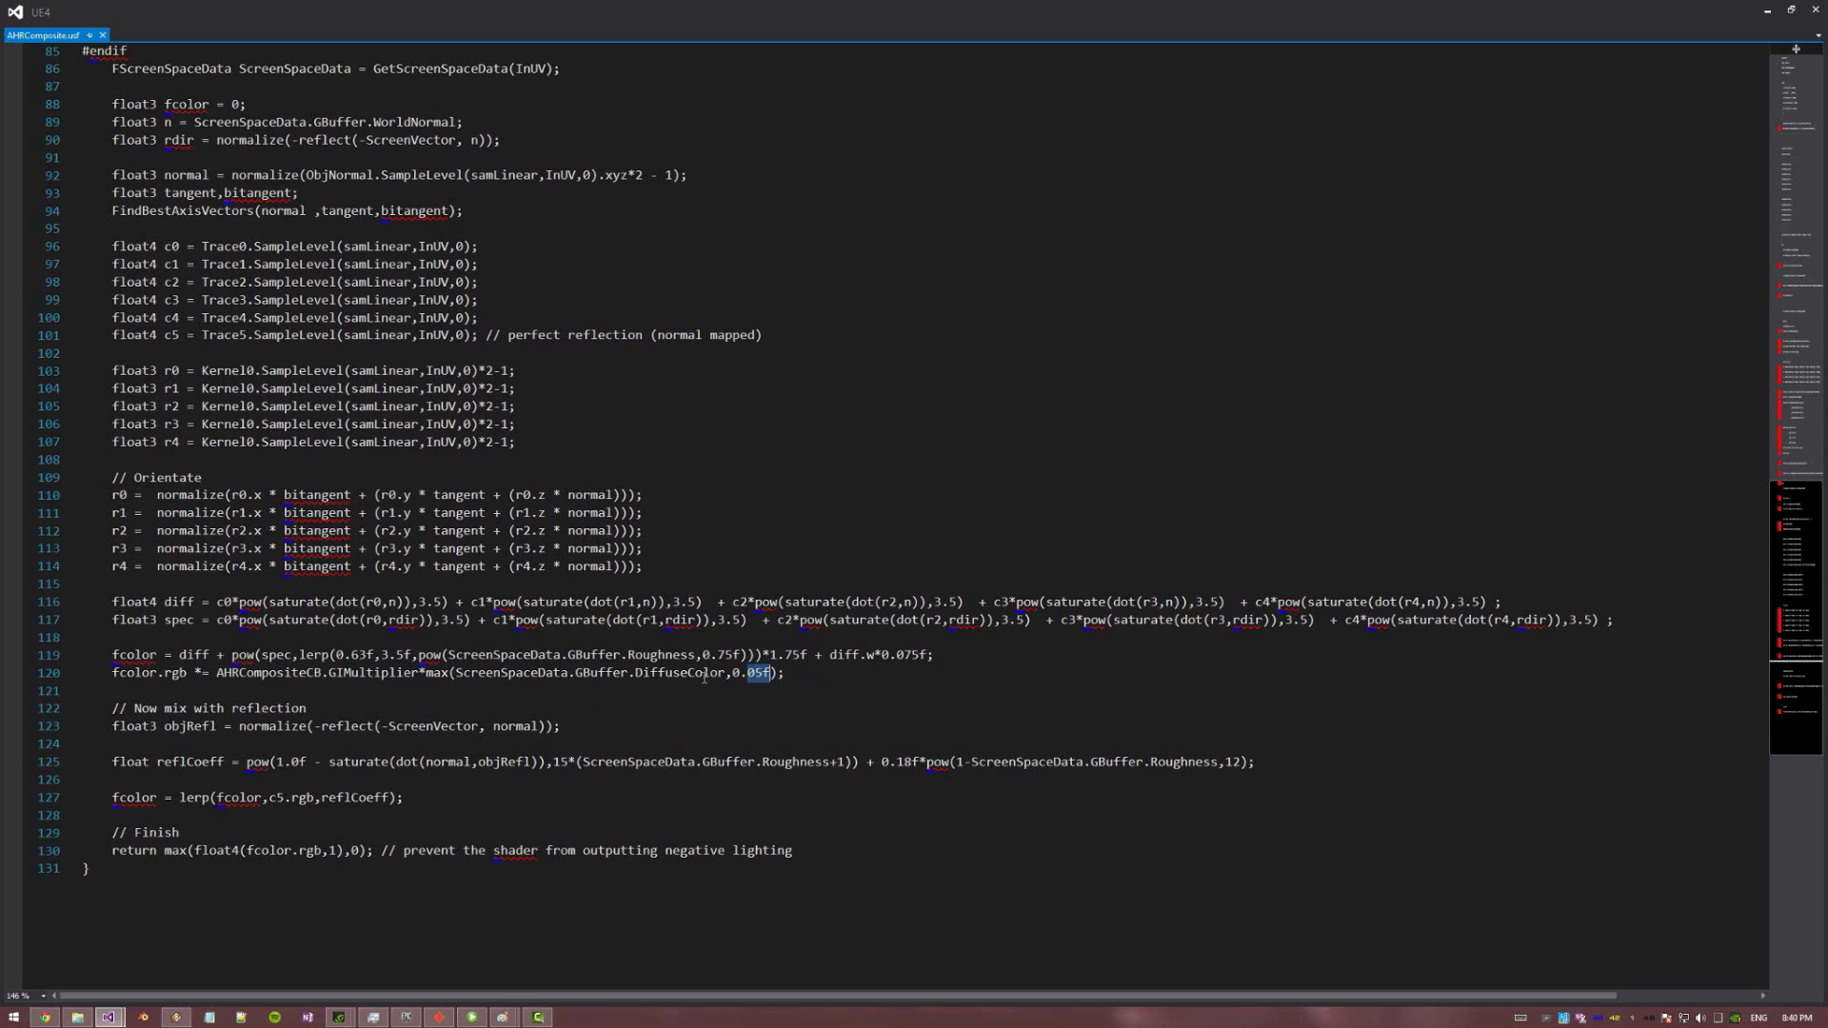
click(766, 705)
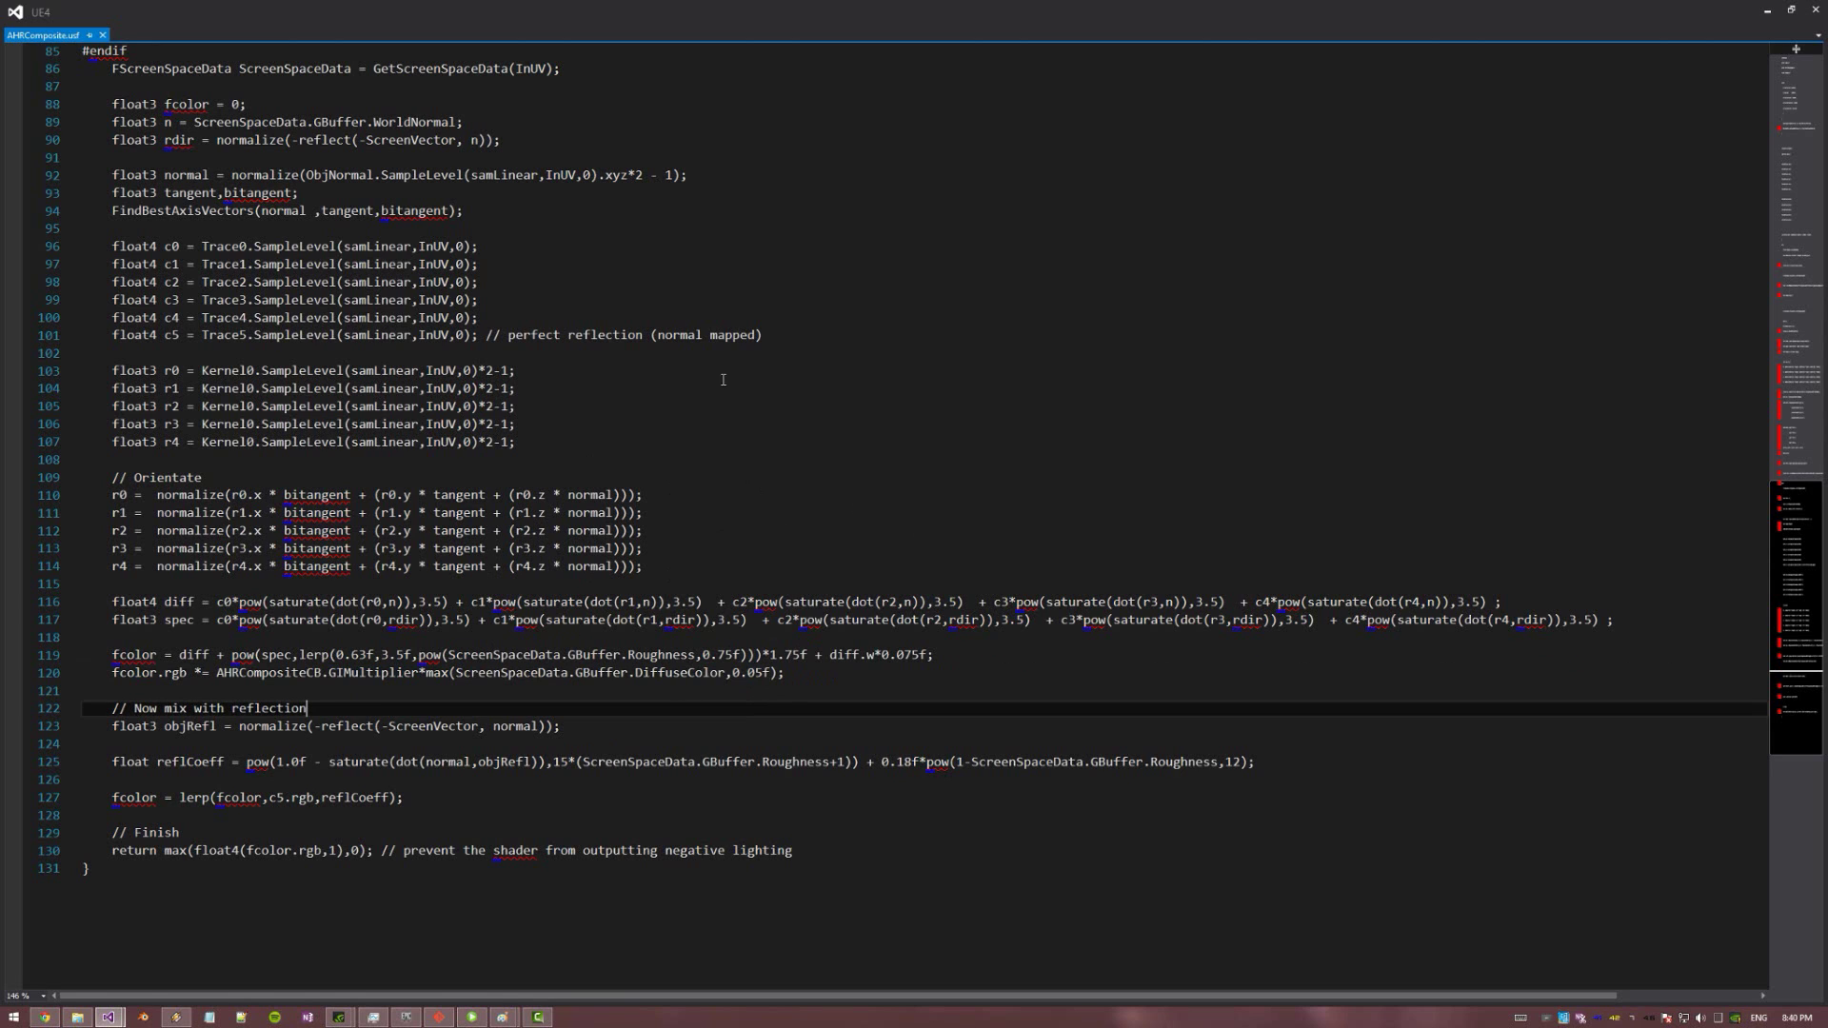
Examine the reflection mixing code, covering the objRefl vector and its use in the reflCoeff formula
scroll(569, 664, down, 2)
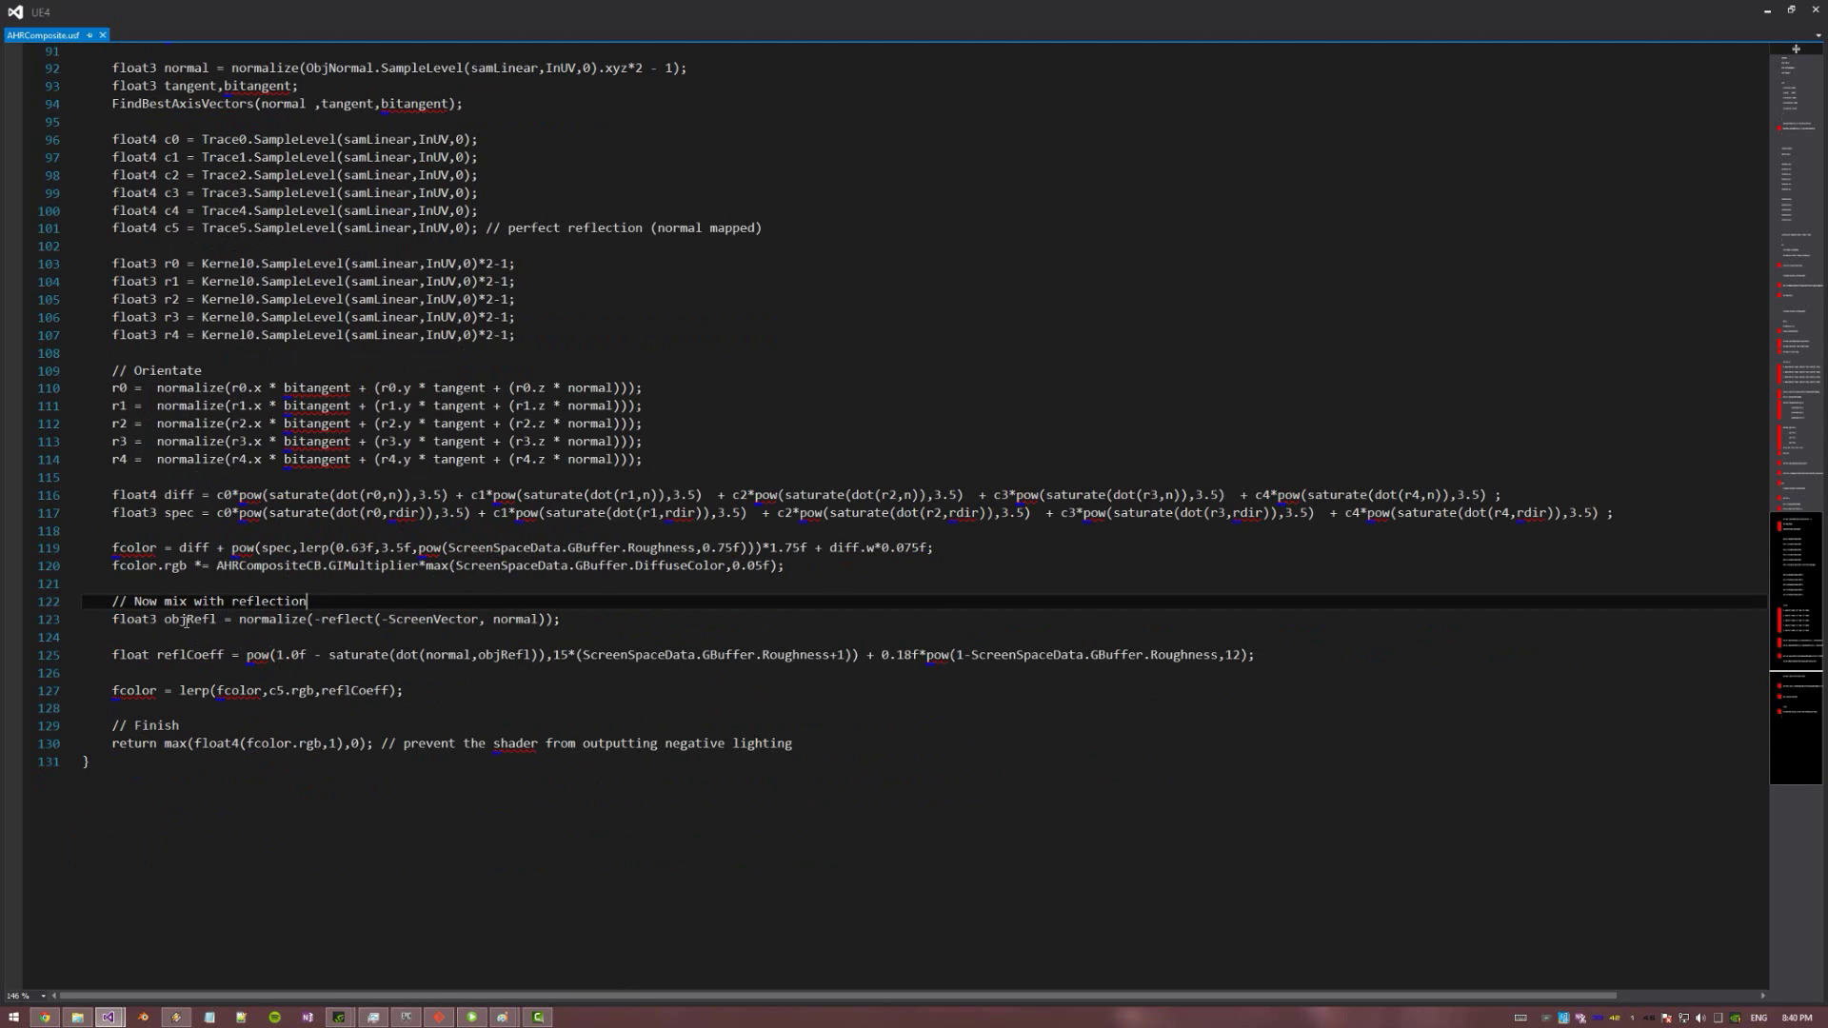
click(185, 620)
click(223, 639)
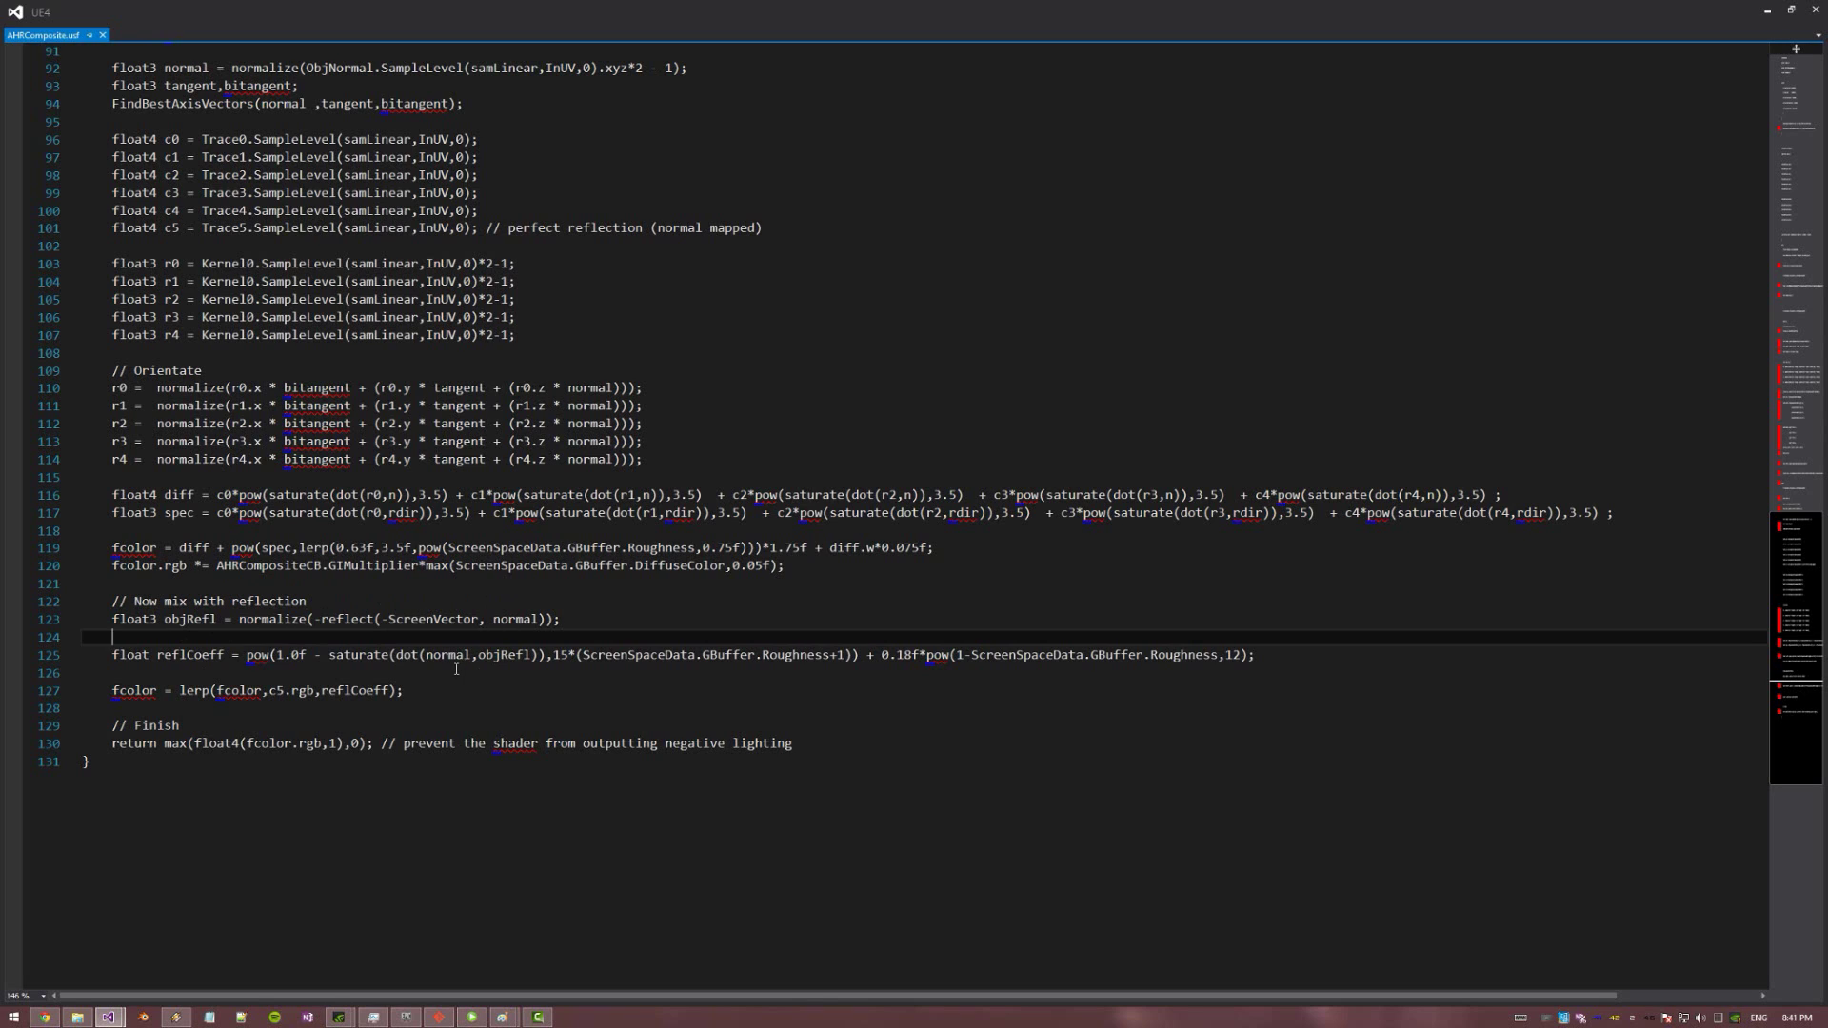
double_click(496, 657)
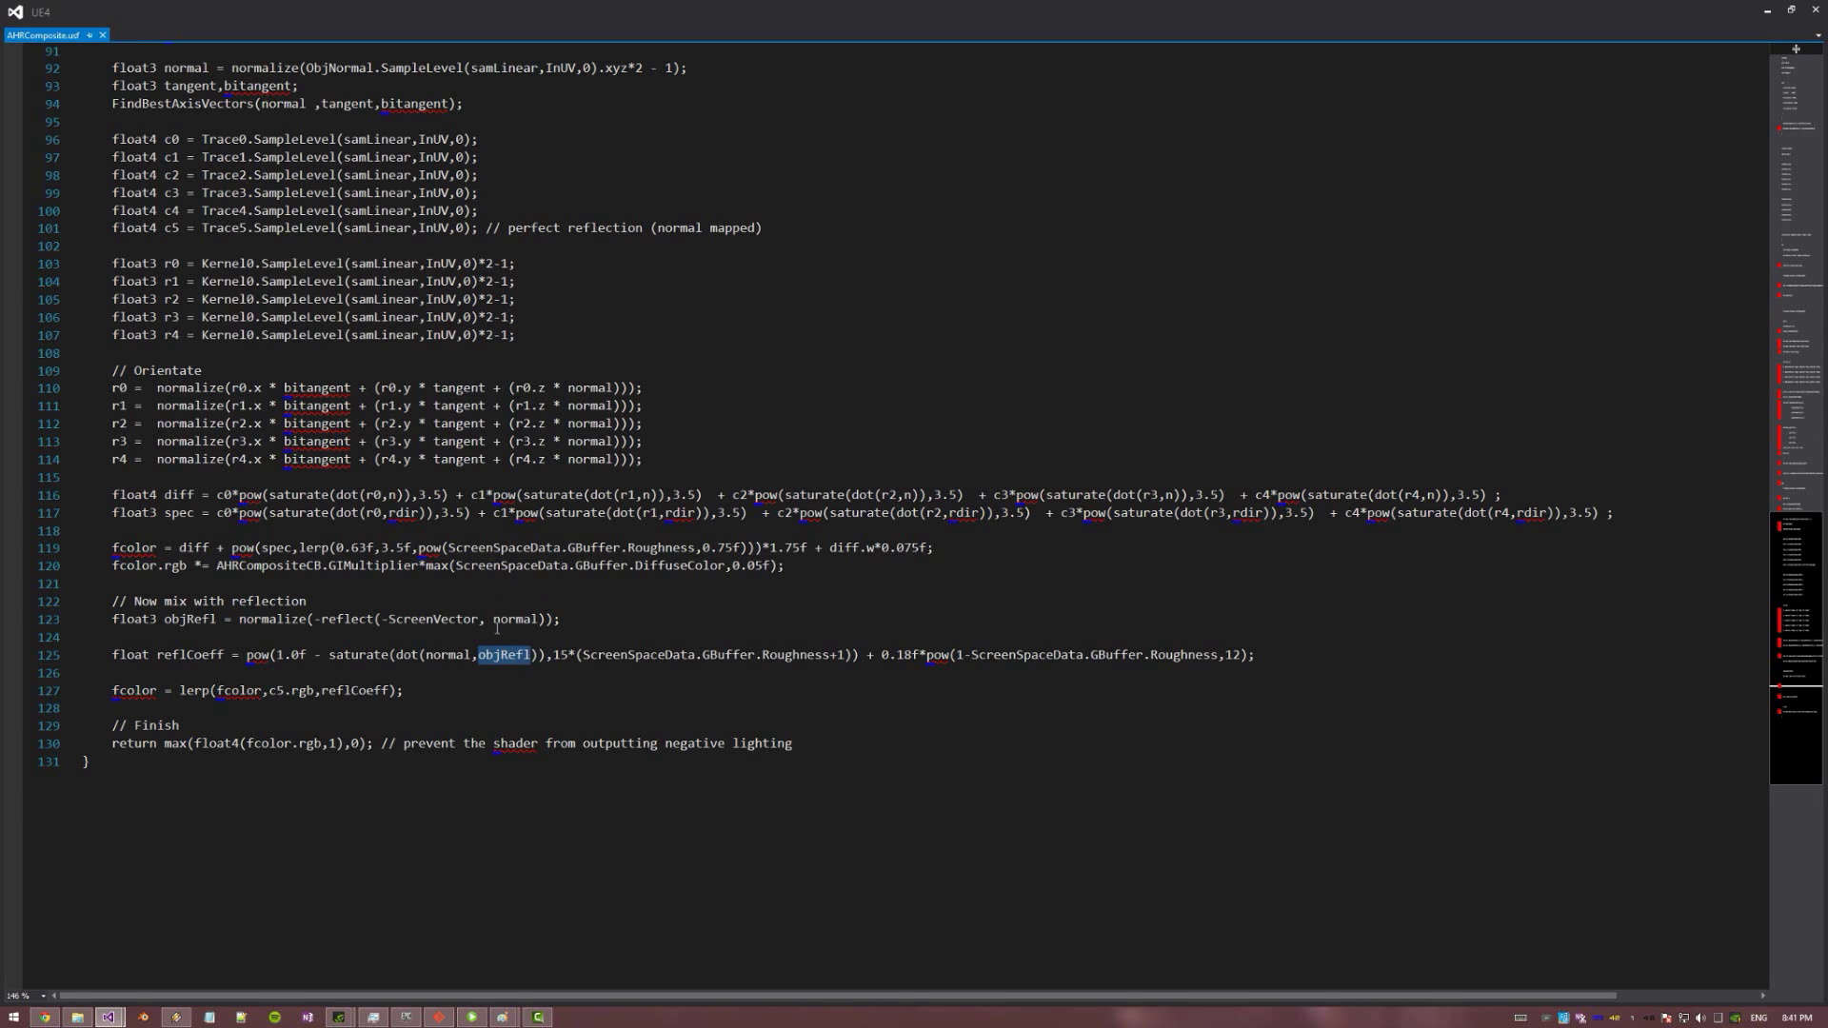
click(539, 655)
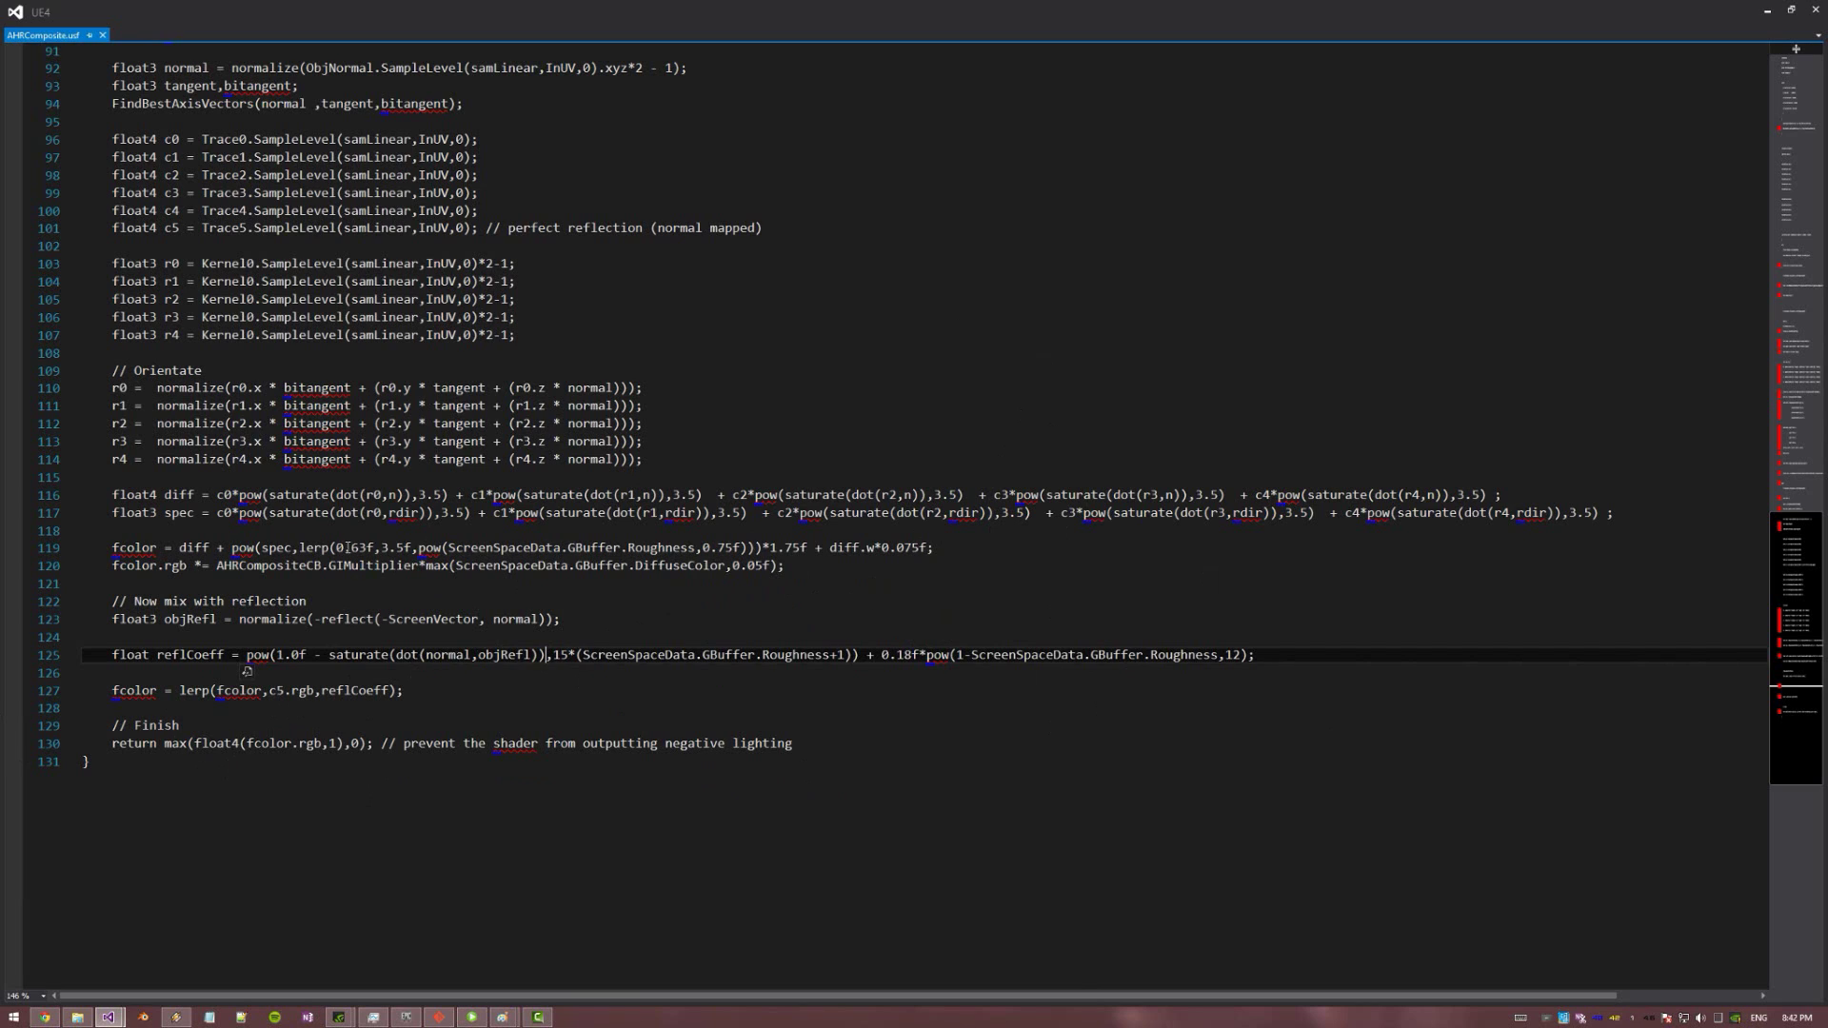
Highlight the hard-coded constants 0.63f and 0.075f in the fcolor line that combines diff and spec
drag(337, 547, 374, 547)
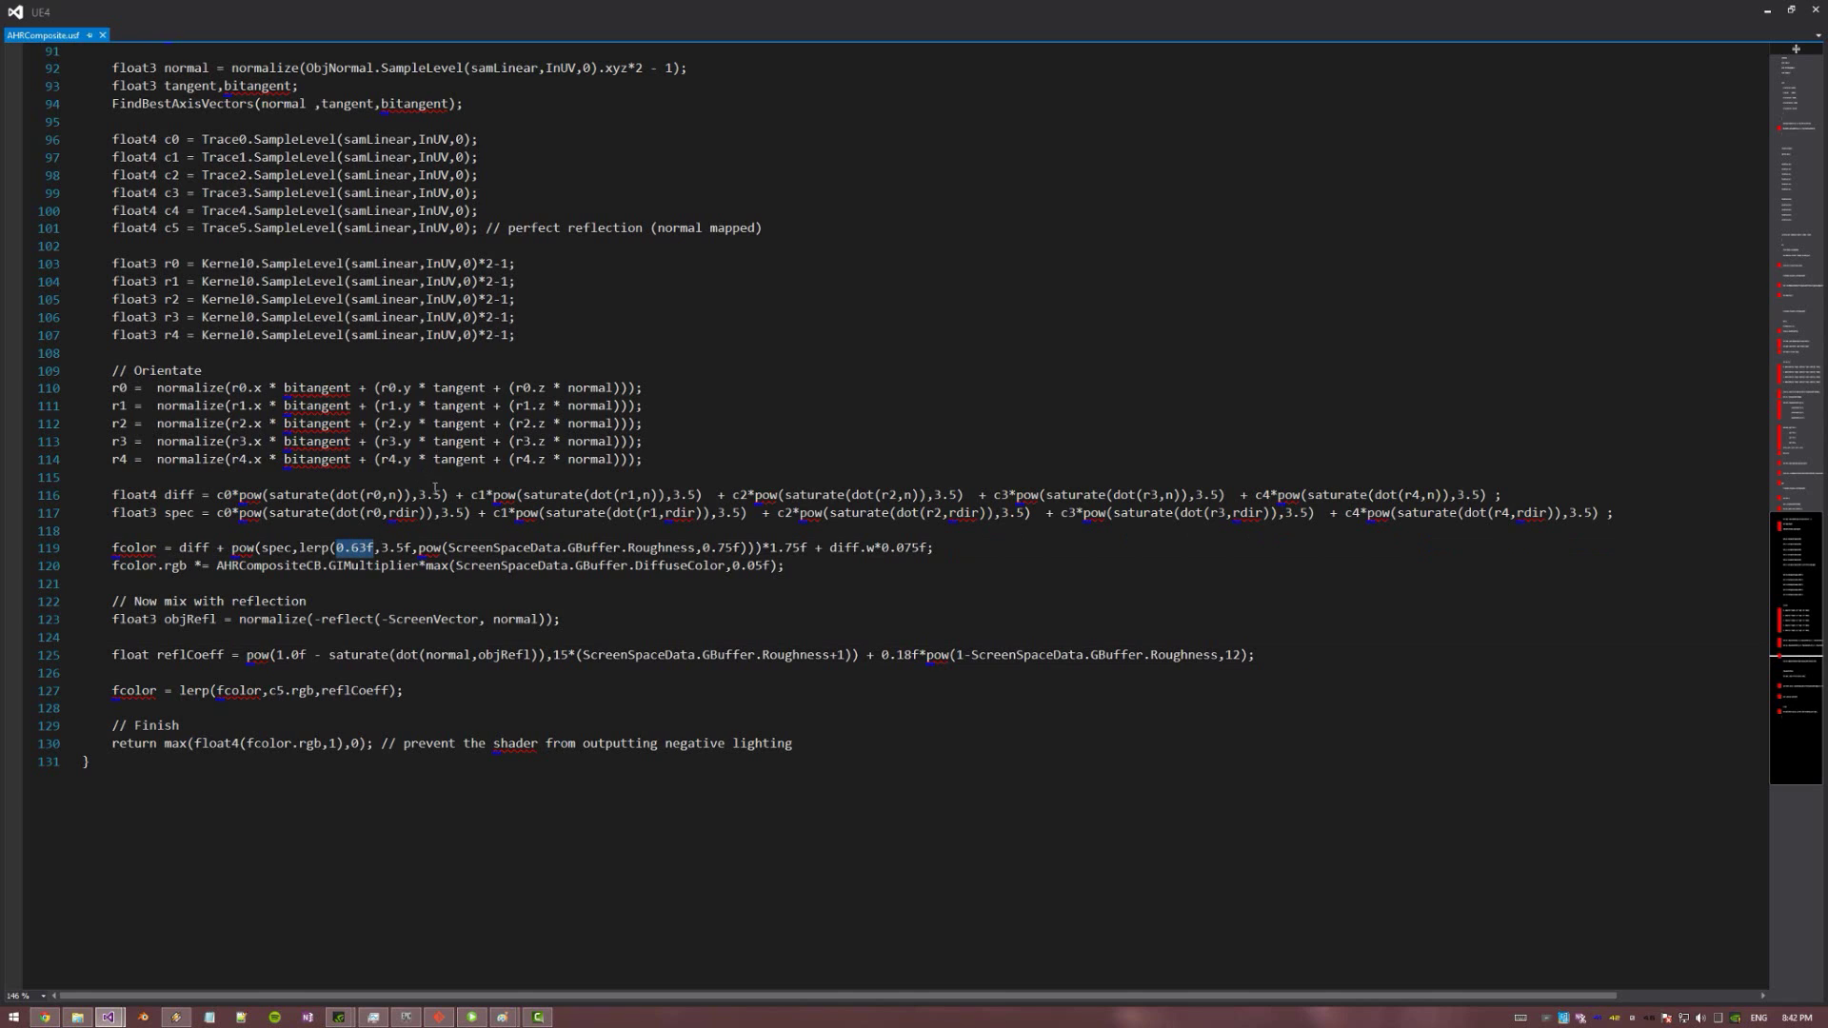
drag(769, 547, 935, 549)
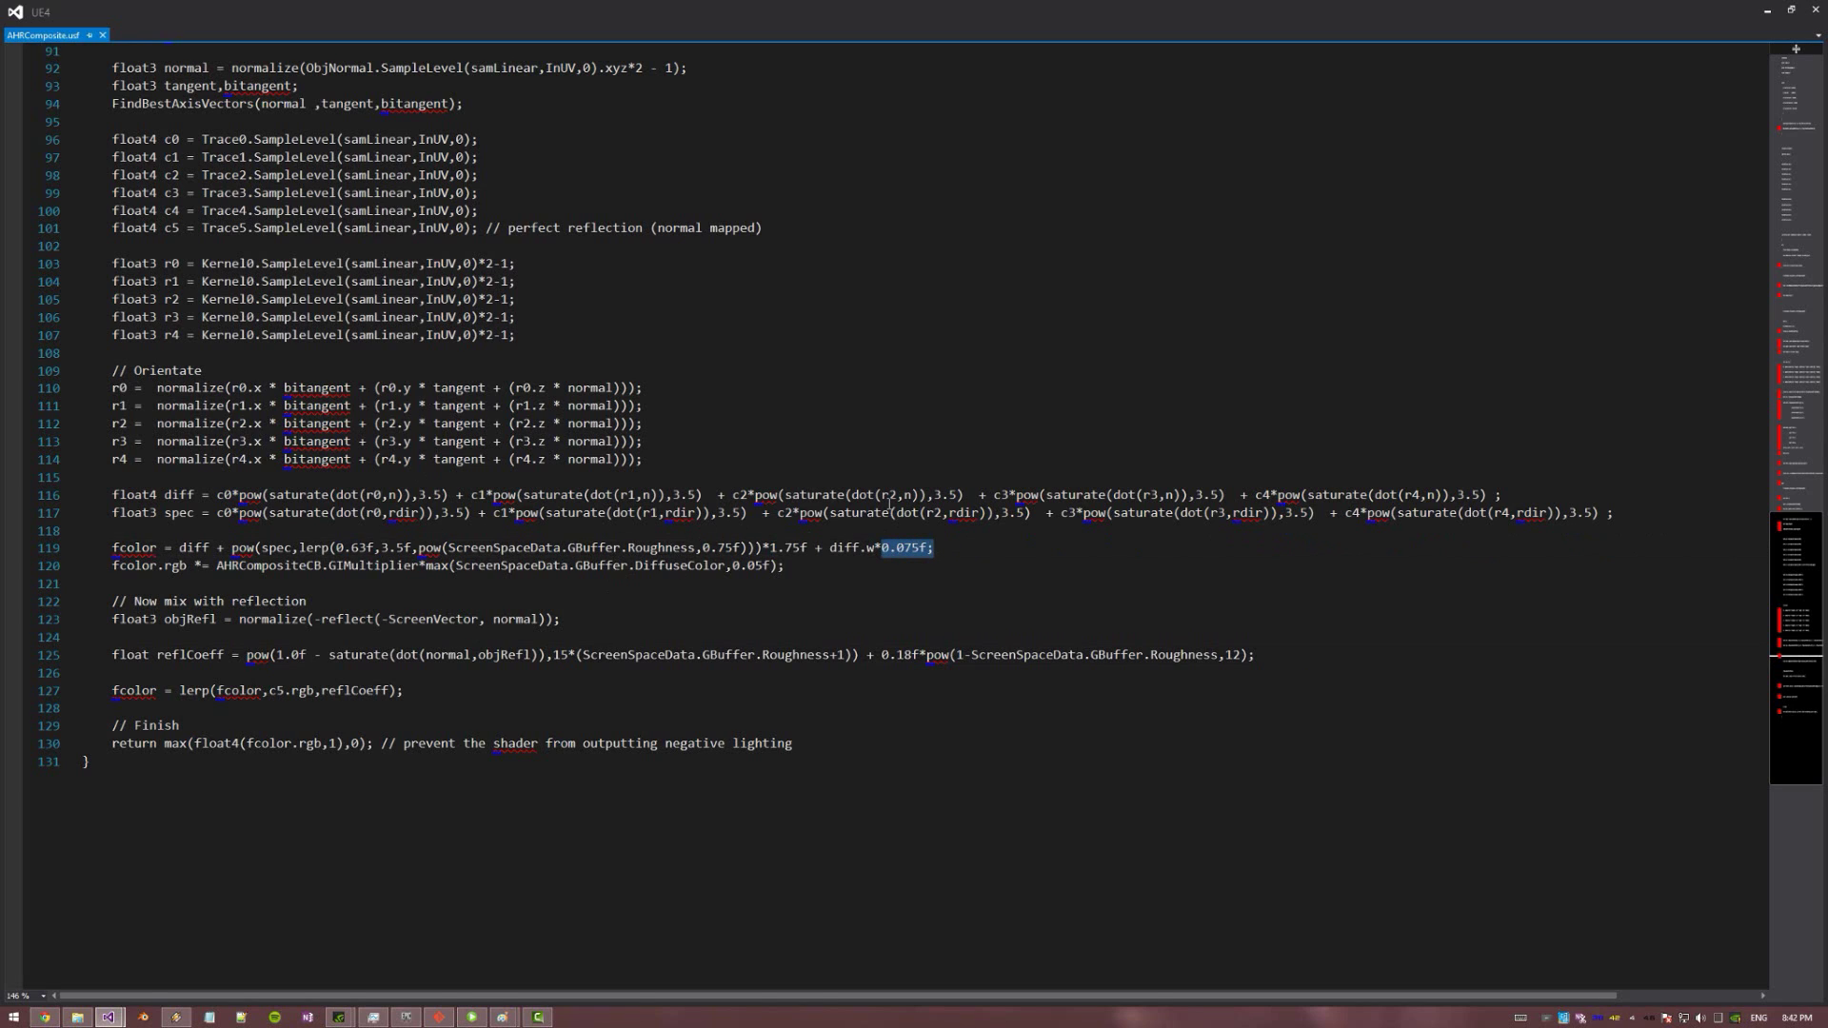